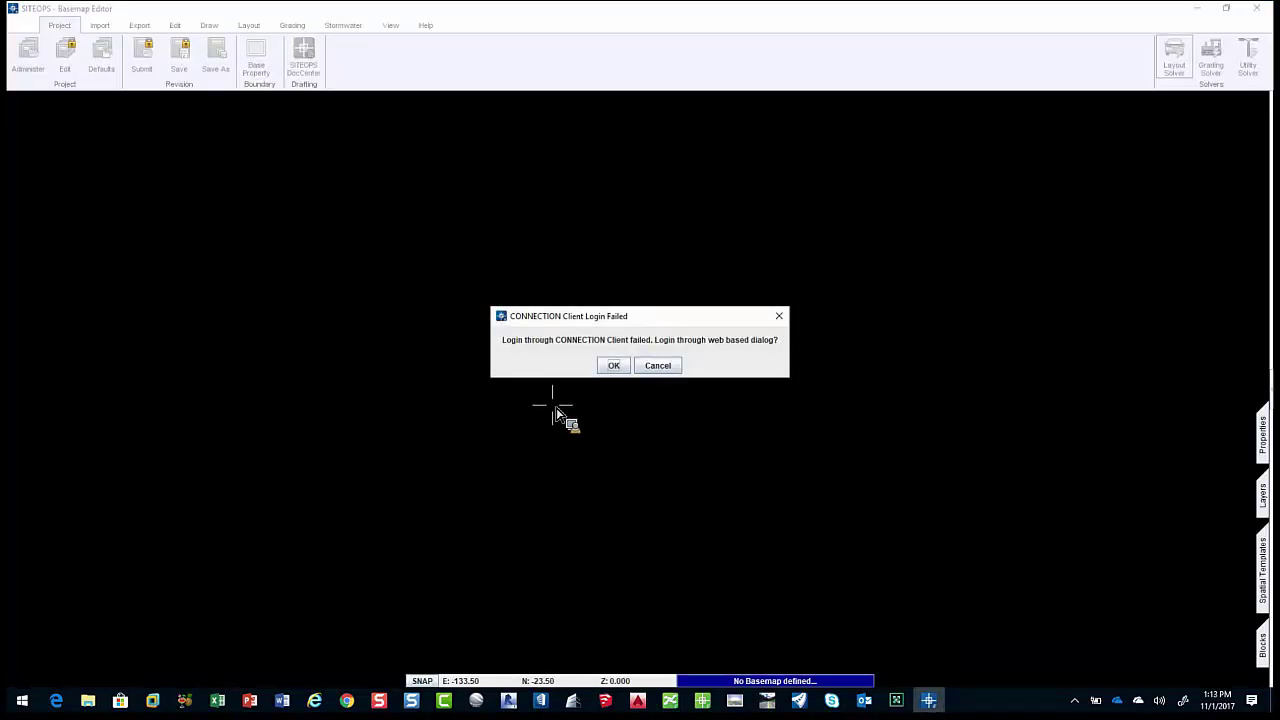
Sign in through the web-based login dialog with the account username and password.
{"action": "left_click", "coordinate": [612, 366]}
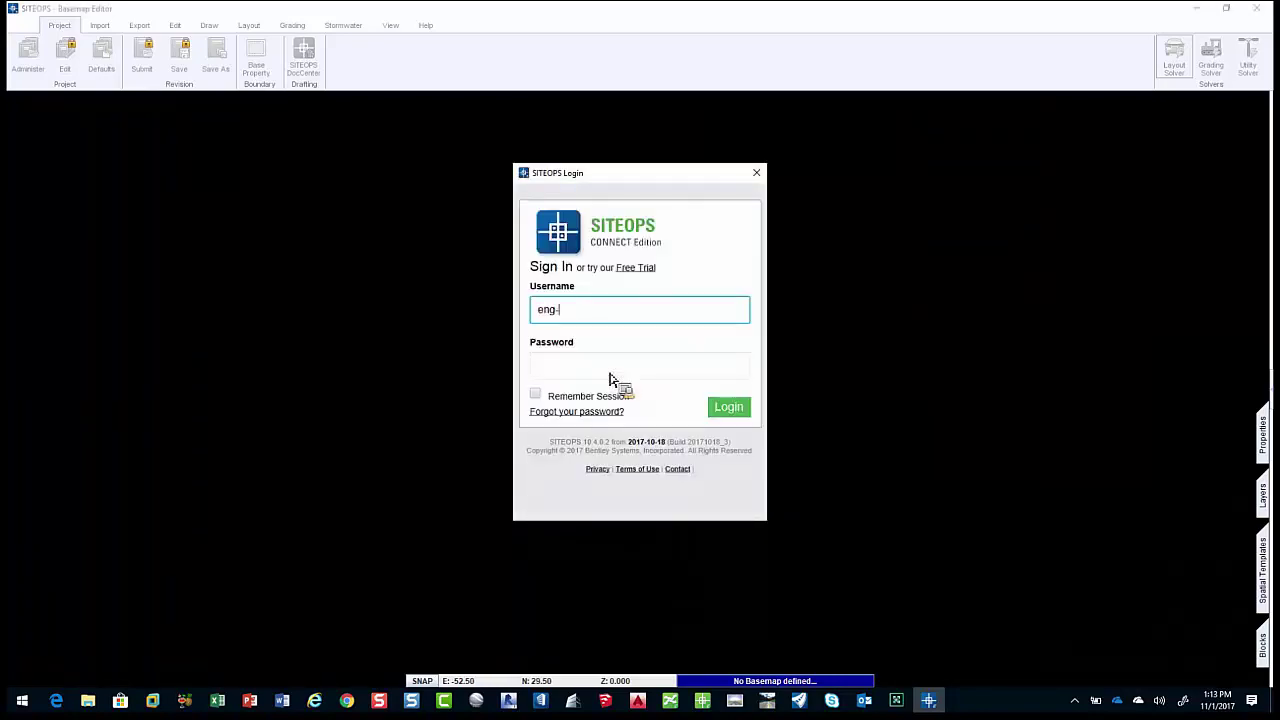
{"action": "type", "text": "id"}
{"action": "key", "text": "Tab"}
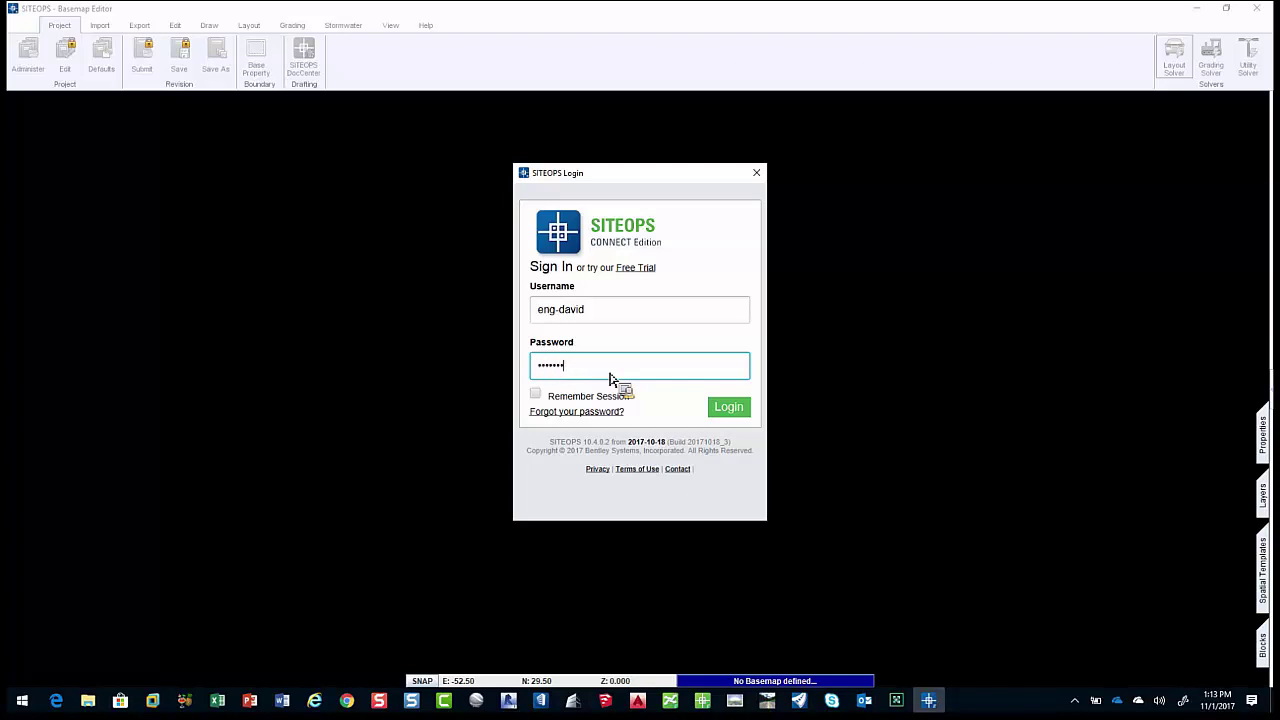
{"action": "type", "text": "***"}
{"action": "key", "text": "Return"}
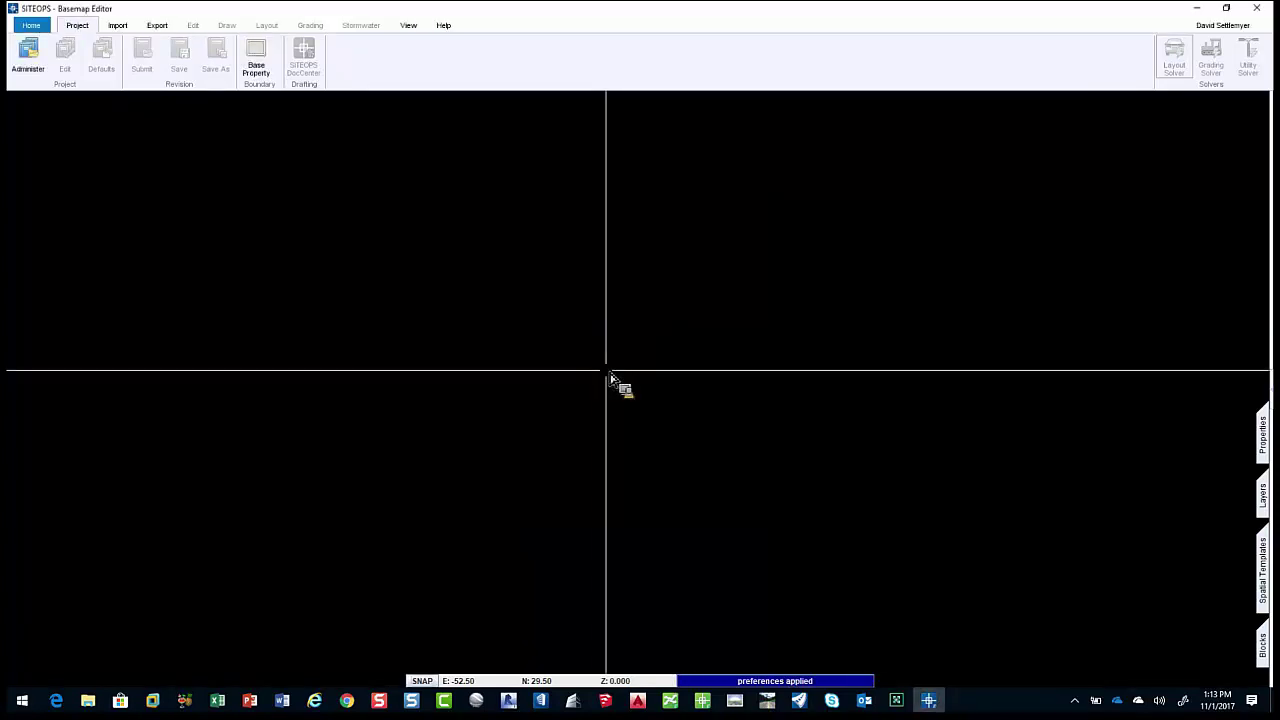
Open the lumenrt revision of the Office Monroe NC project.
{"action": "left_click", "coordinate": [49, 72]}
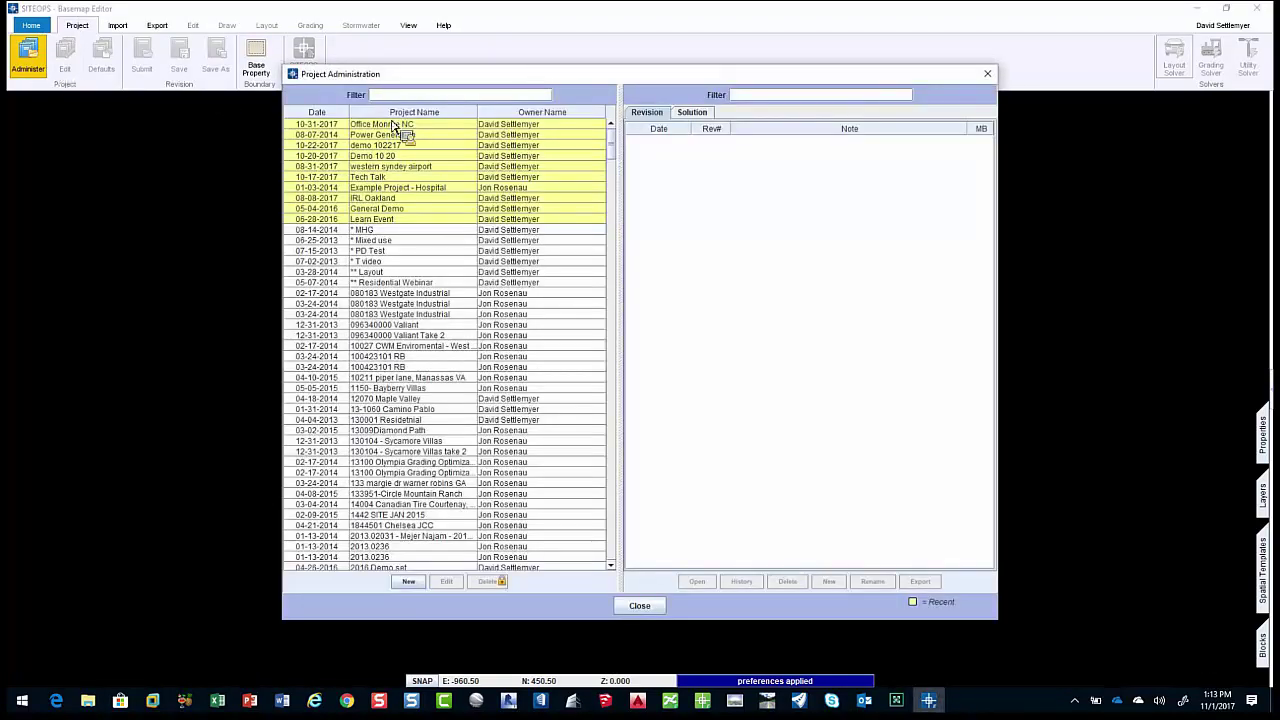
{"action": "left_click", "coordinate": [395, 125]}
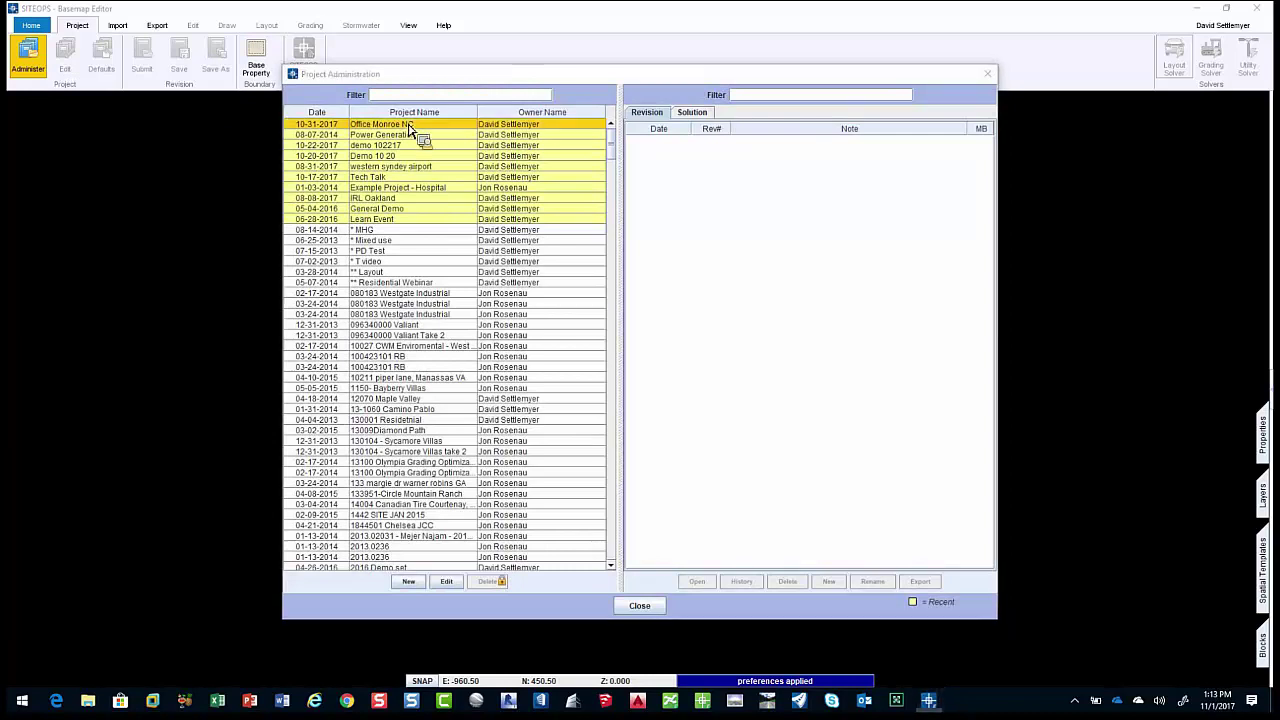
{"action": "double_click", "coordinate": [797, 146]}
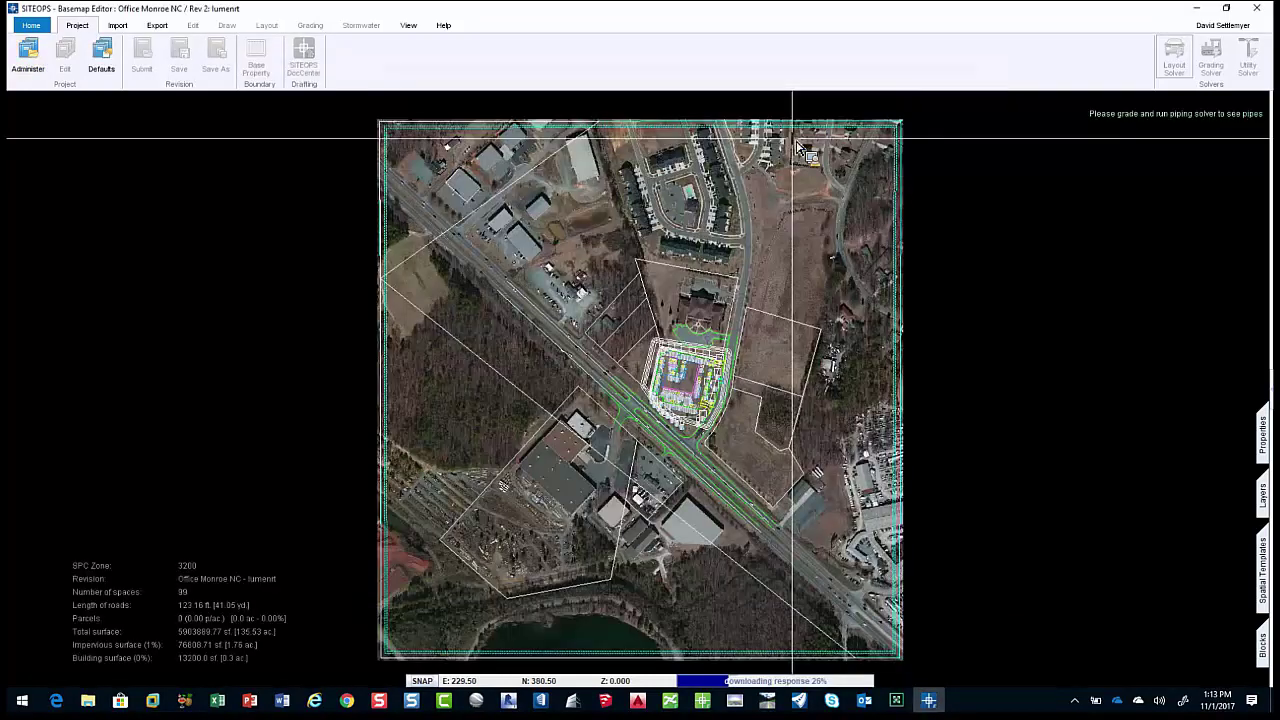
Examine the existing site design, including the parking lot area, the building area and their surroundings.
{"action": "scroll", "coordinate": [745, 452], "scroll_direction": "up", "scroll_amount": 3}
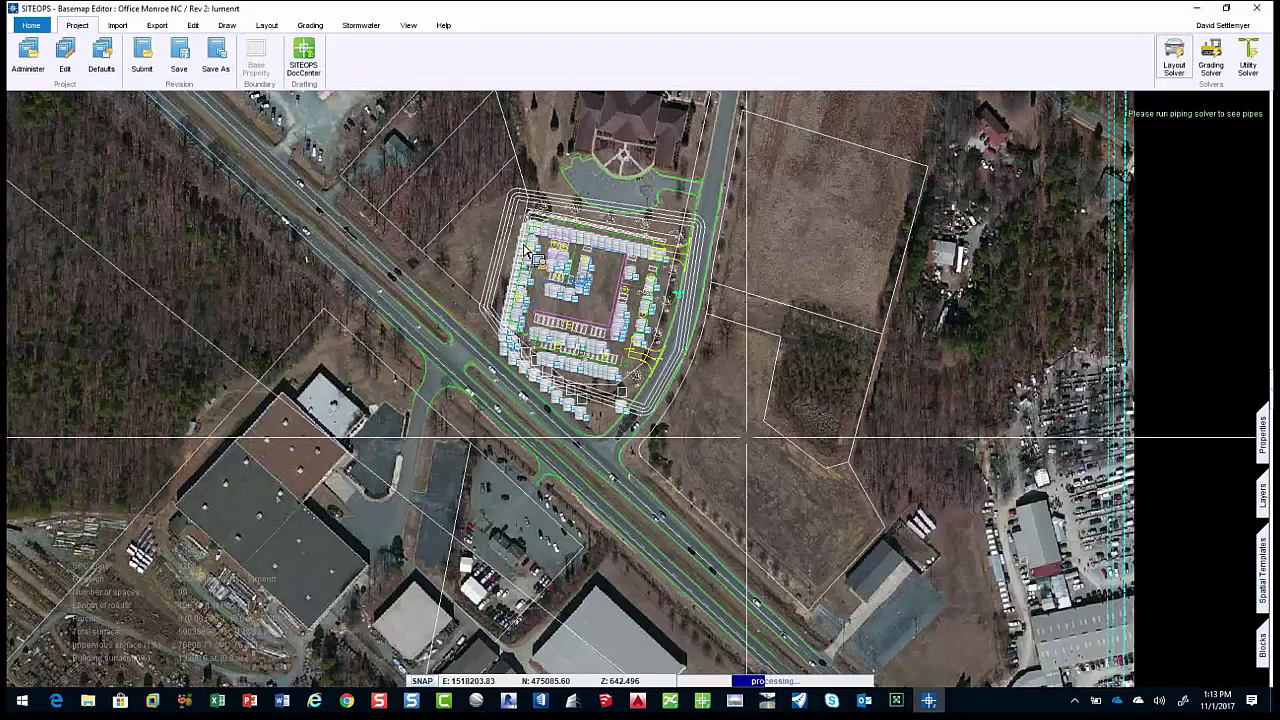
{"action": "scroll", "coordinate": [527, 250], "scroll_direction": "up", "scroll_amount": 2}
{"action": "scroll", "coordinate": [527, 250], "scroll_direction": "down", "scroll_amount": 1}
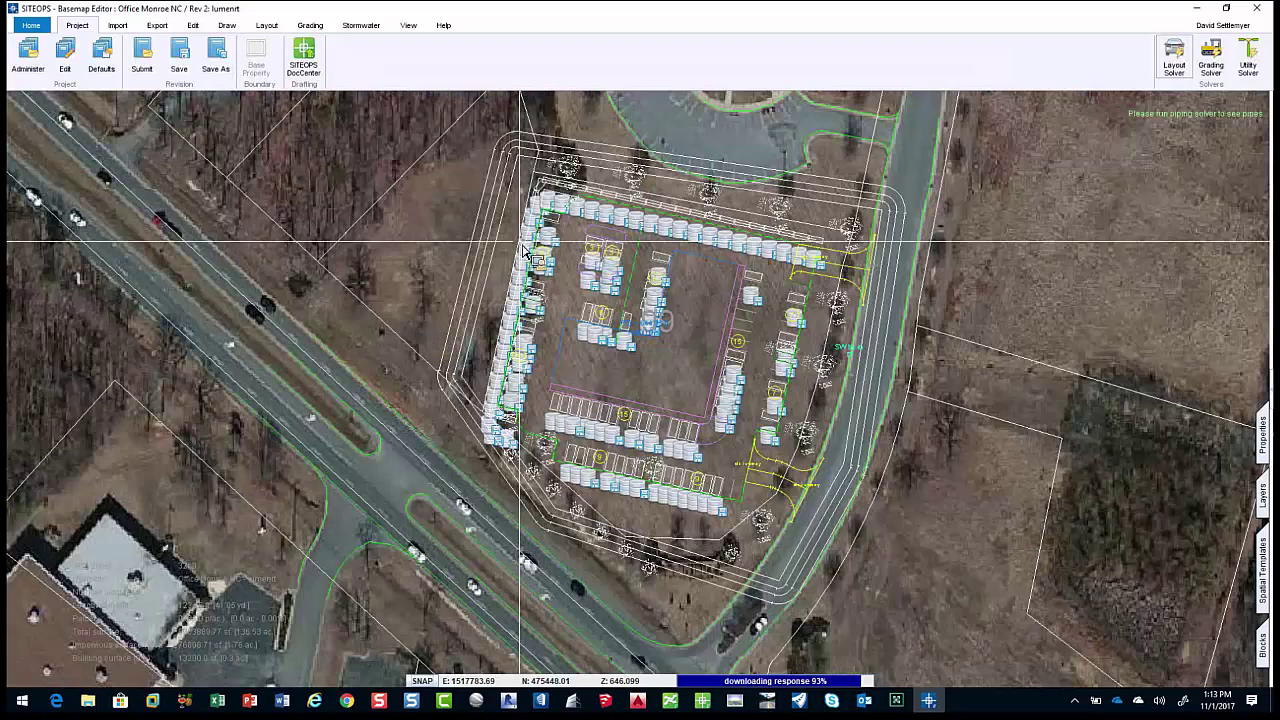
{"action": "left_click", "coordinate": [646, 357]}
{"action": "scroll", "coordinate": [727, 192], "scroll_direction": "down", "scroll_amount": 1}
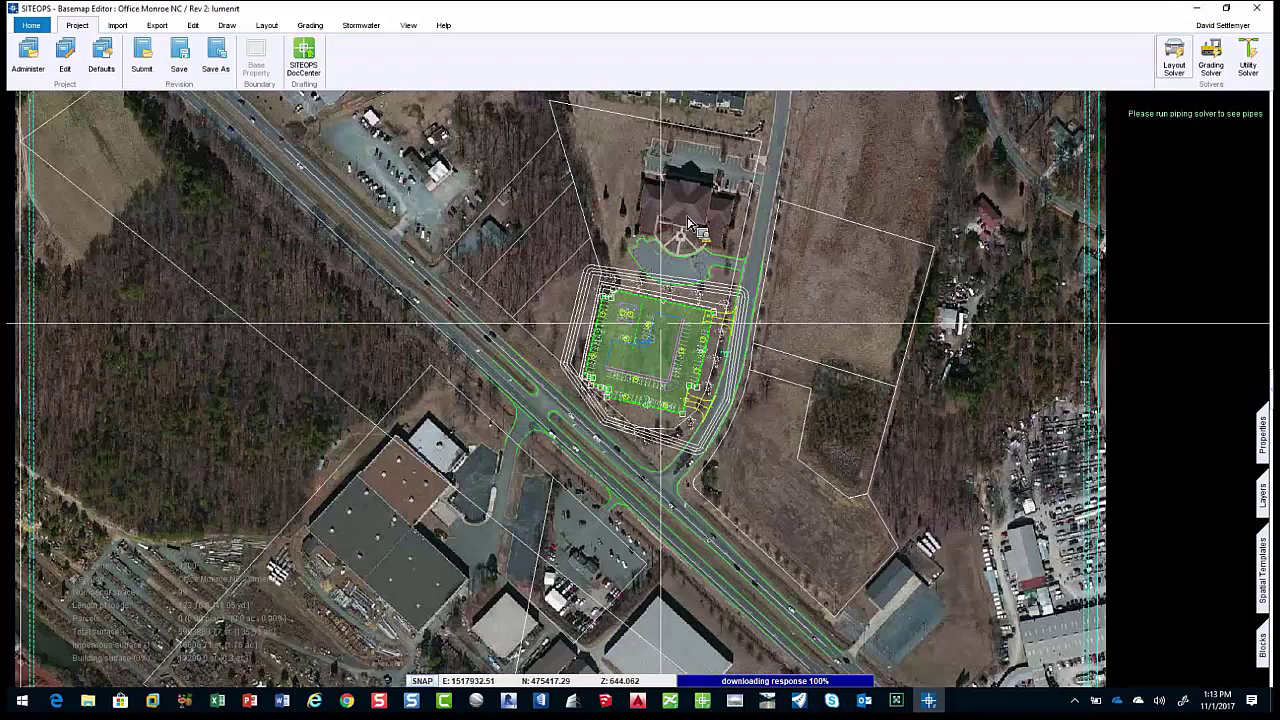
{"action": "left_click", "coordinate": [685, 218]}
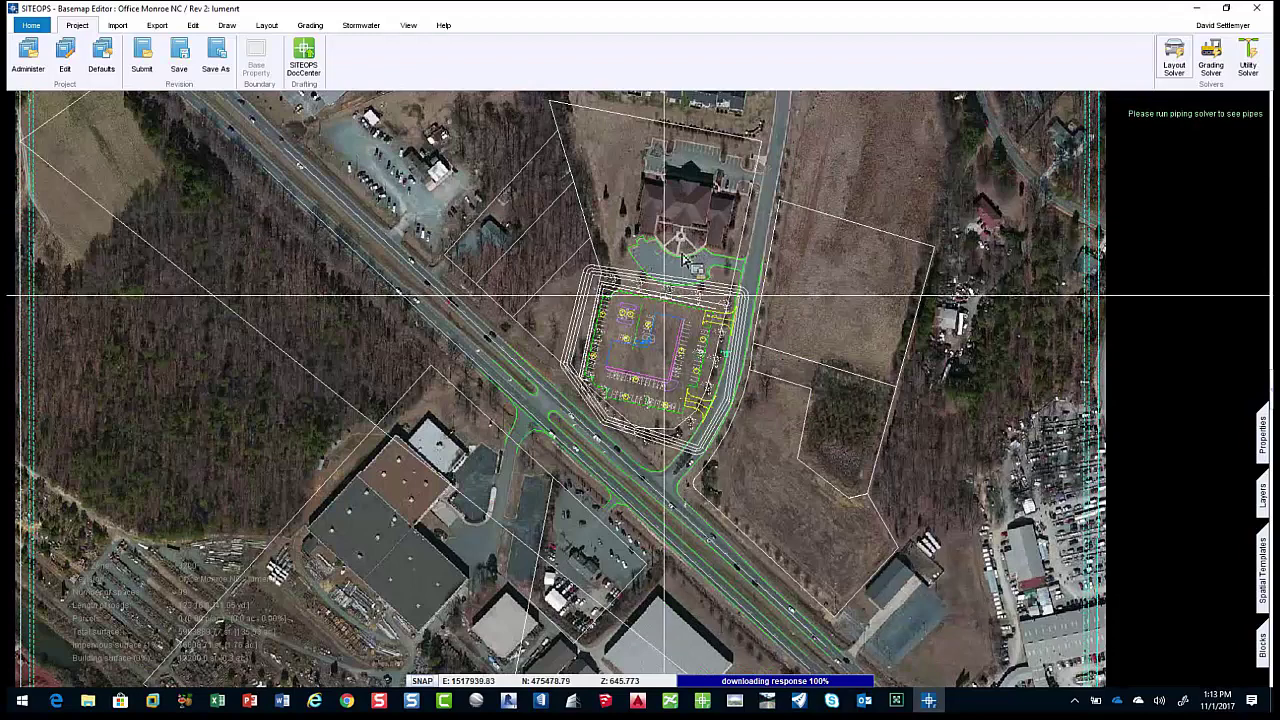
{"action": "scroll", "coordinate": [675, 350], "scroll_direction": "up", "scroll_amount": 2}
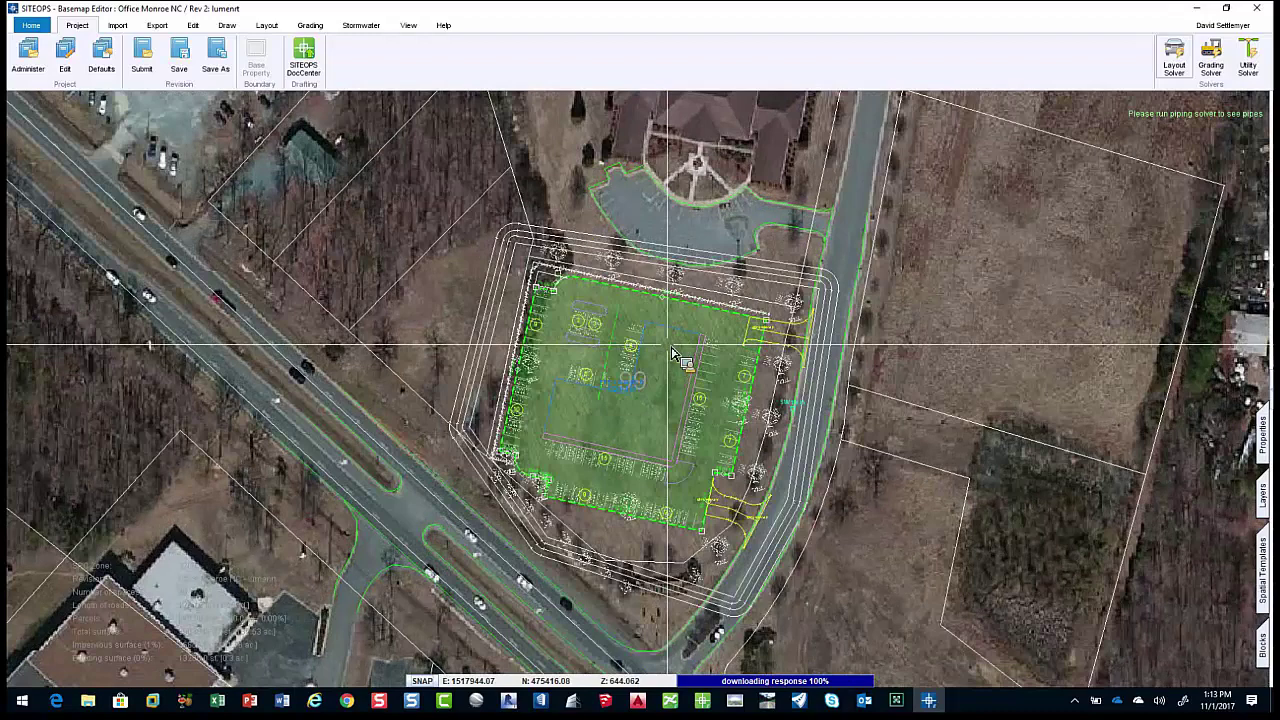
{"action": "left_click", "coordinate": [759, 293]}
{"action": "left_click", "coordinate": [680, 395]}
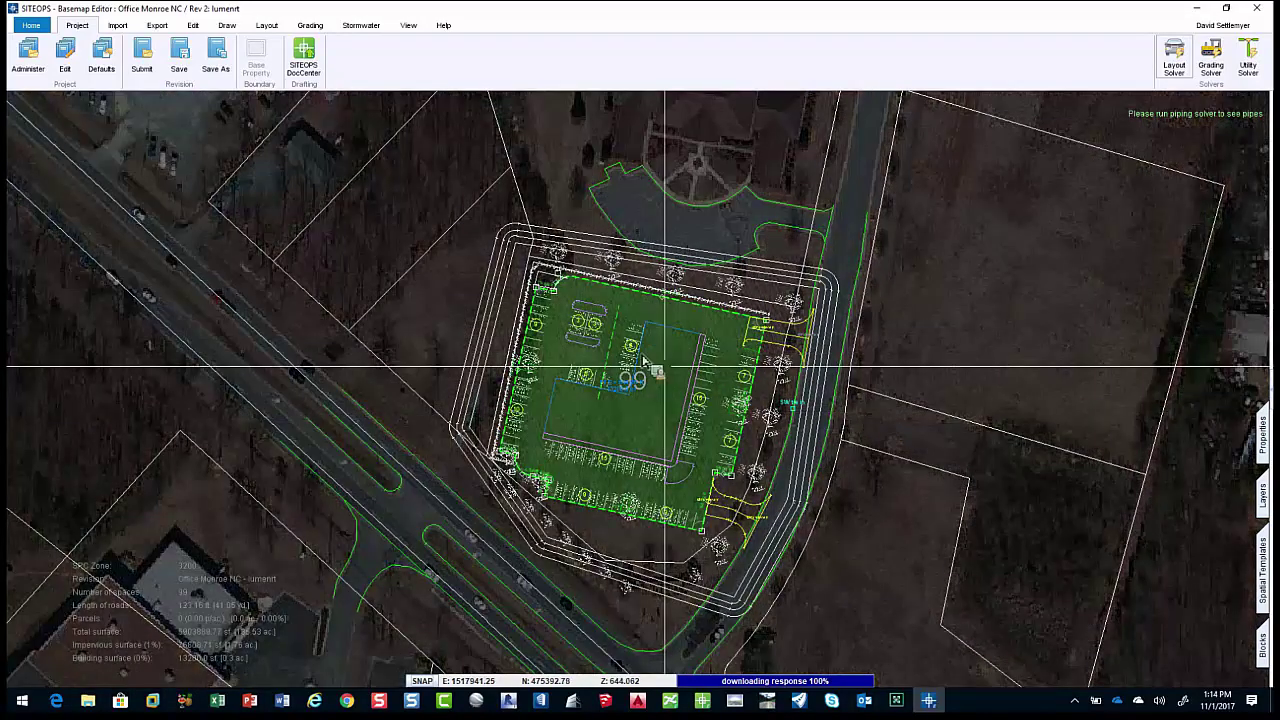
{"action": "left_click", "coordinate": [640, 360]}
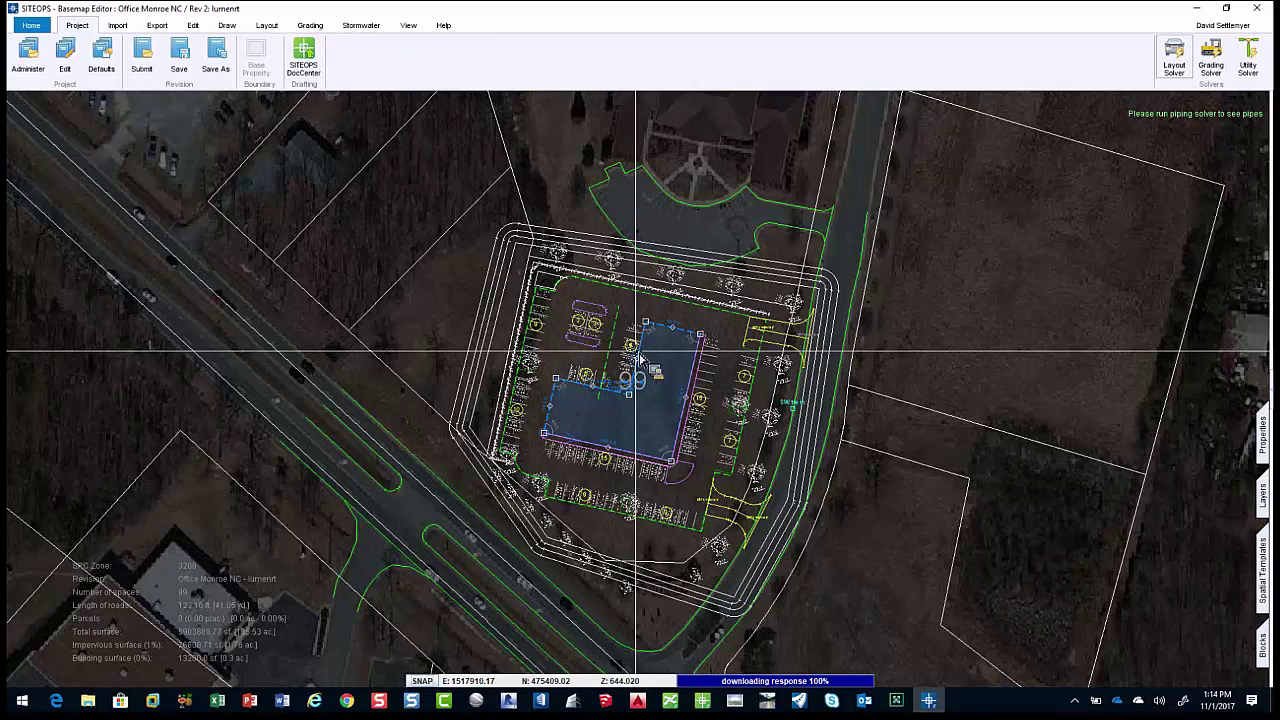
Create and open a new revision of Office Monroe NC described as "tech talk", without saving the opened revision.
{"action": "left_click", "coordinate": [30, 58]}
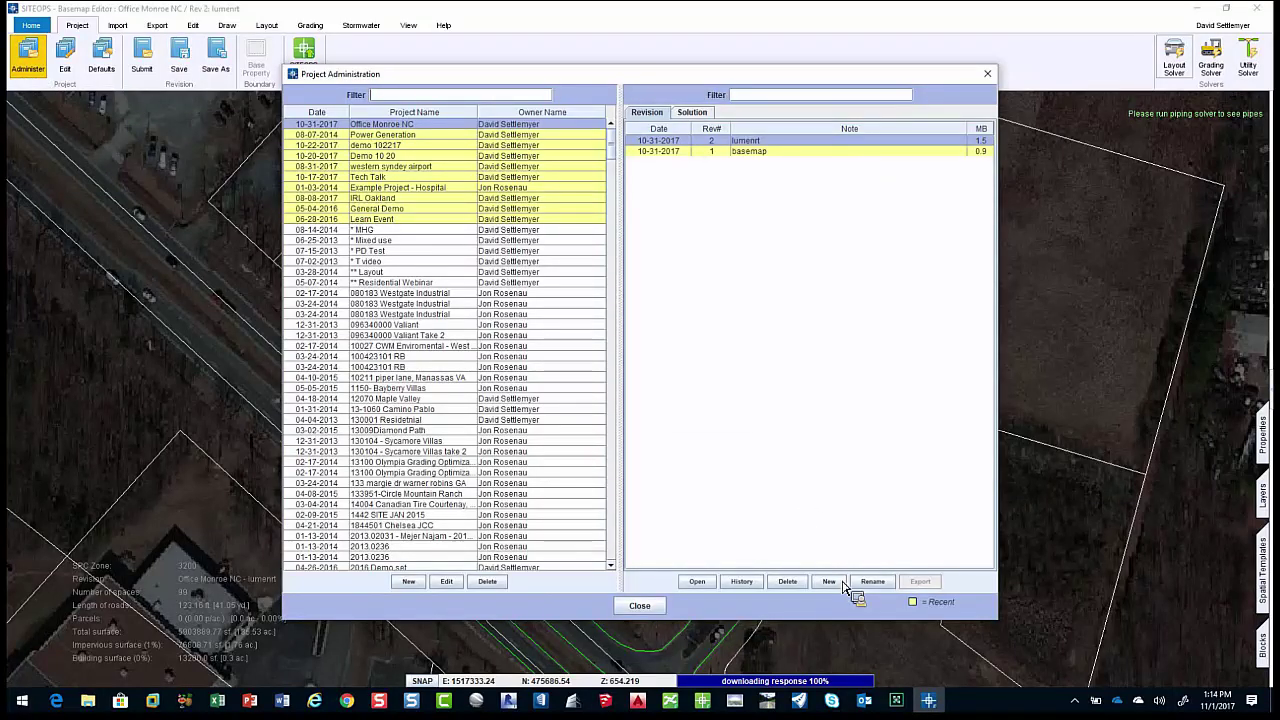
{"action": "left_click", "coordinate": [829, 582]}
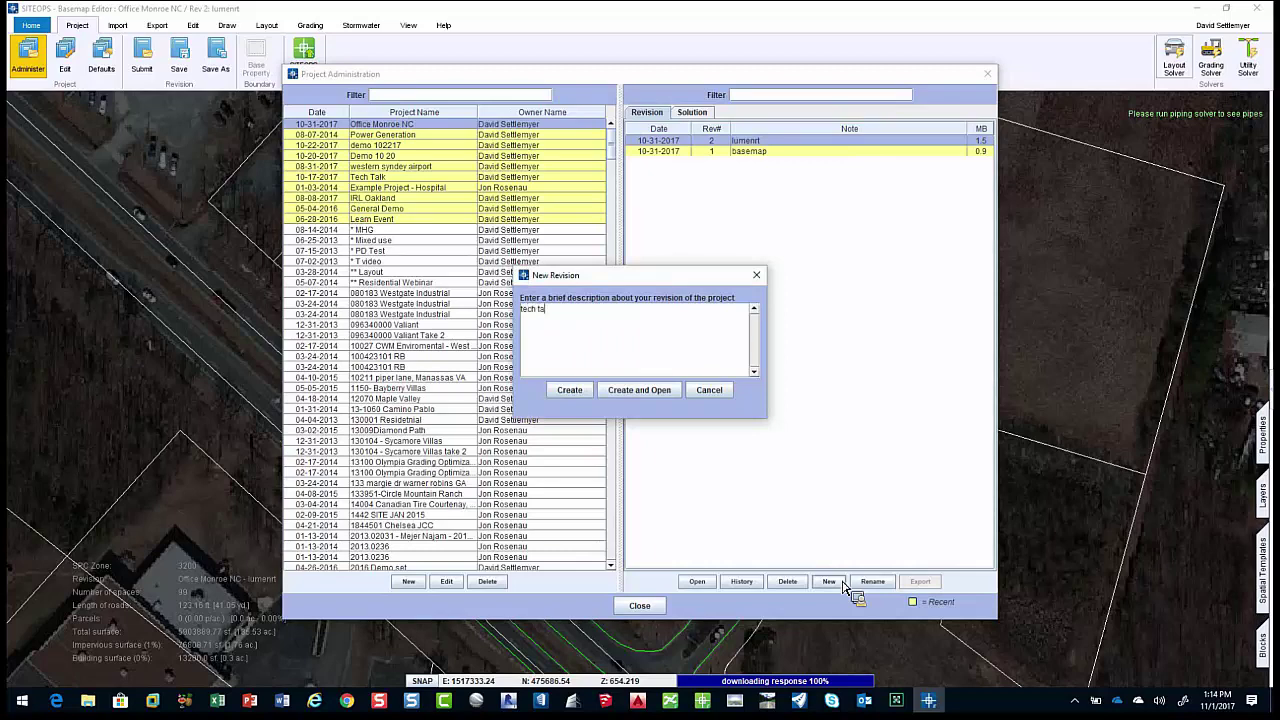
{"action": "left_click", "coordinate": [660, 400]}
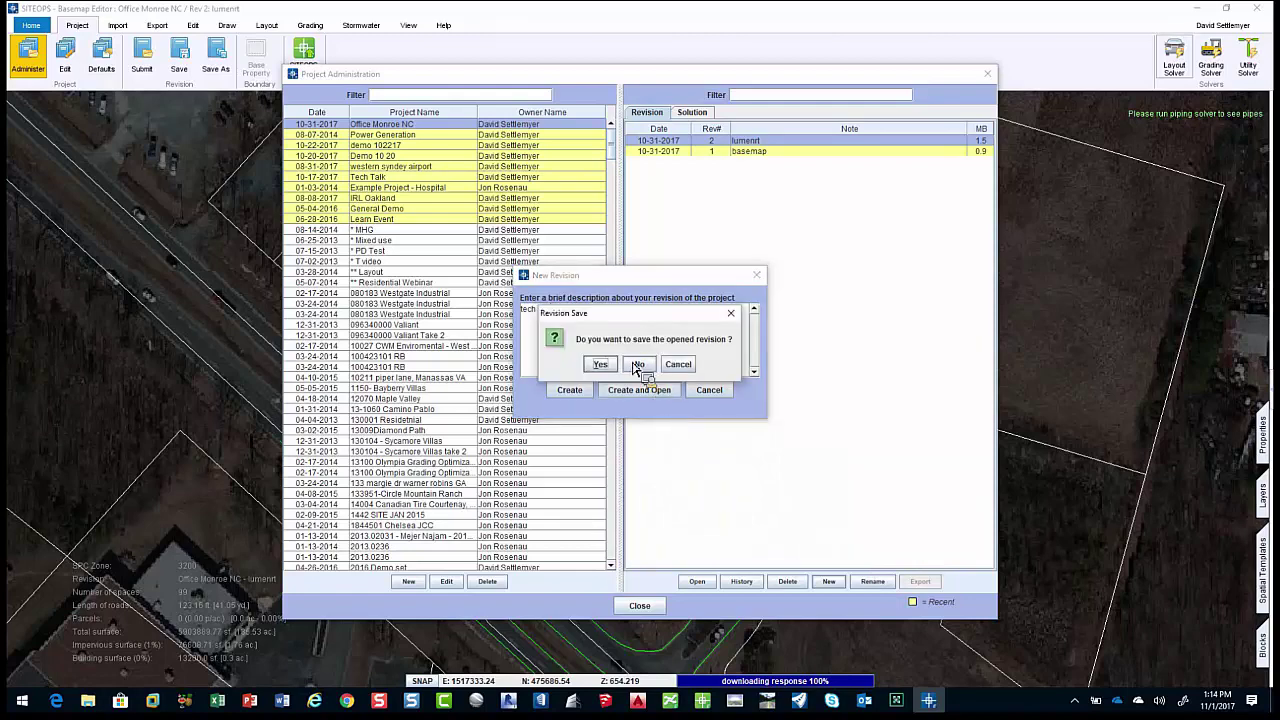
{"action": "left_click", "coordinate": [636, 368]}
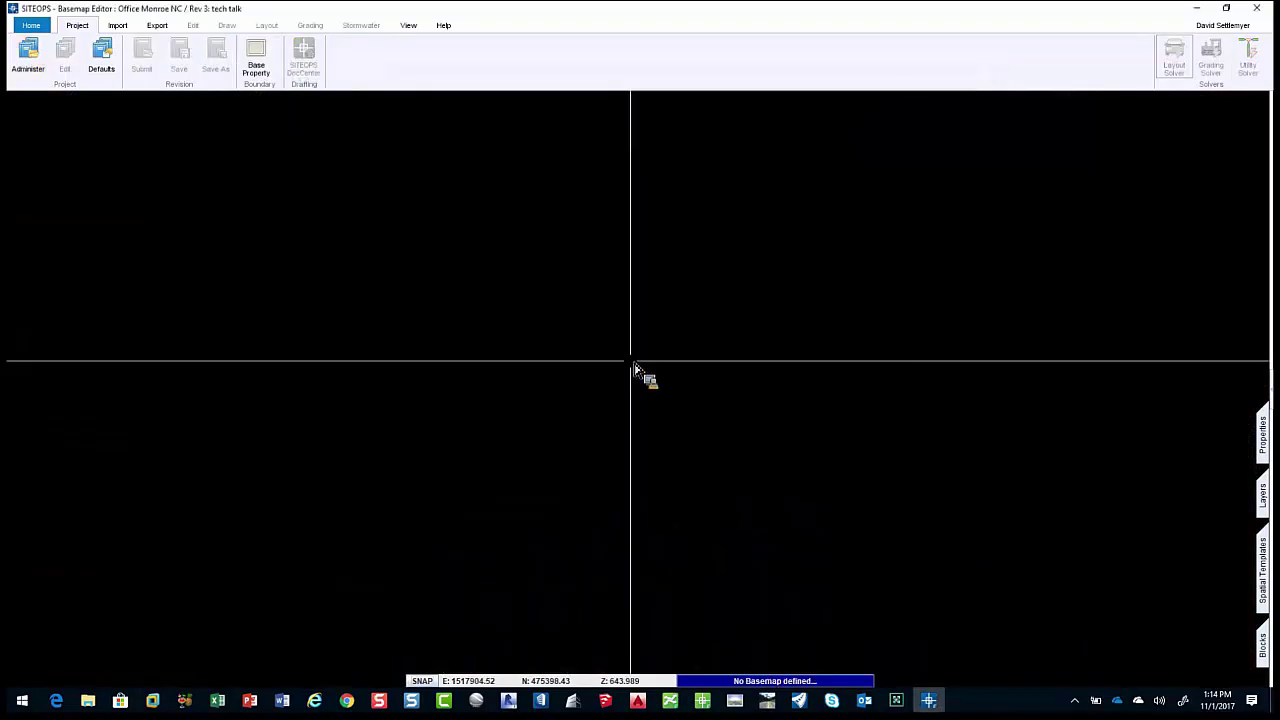
Start geolocating the new revision and search the map for "monroe, nc".
{"action": "left_click", "coordinate": [117, 25]}
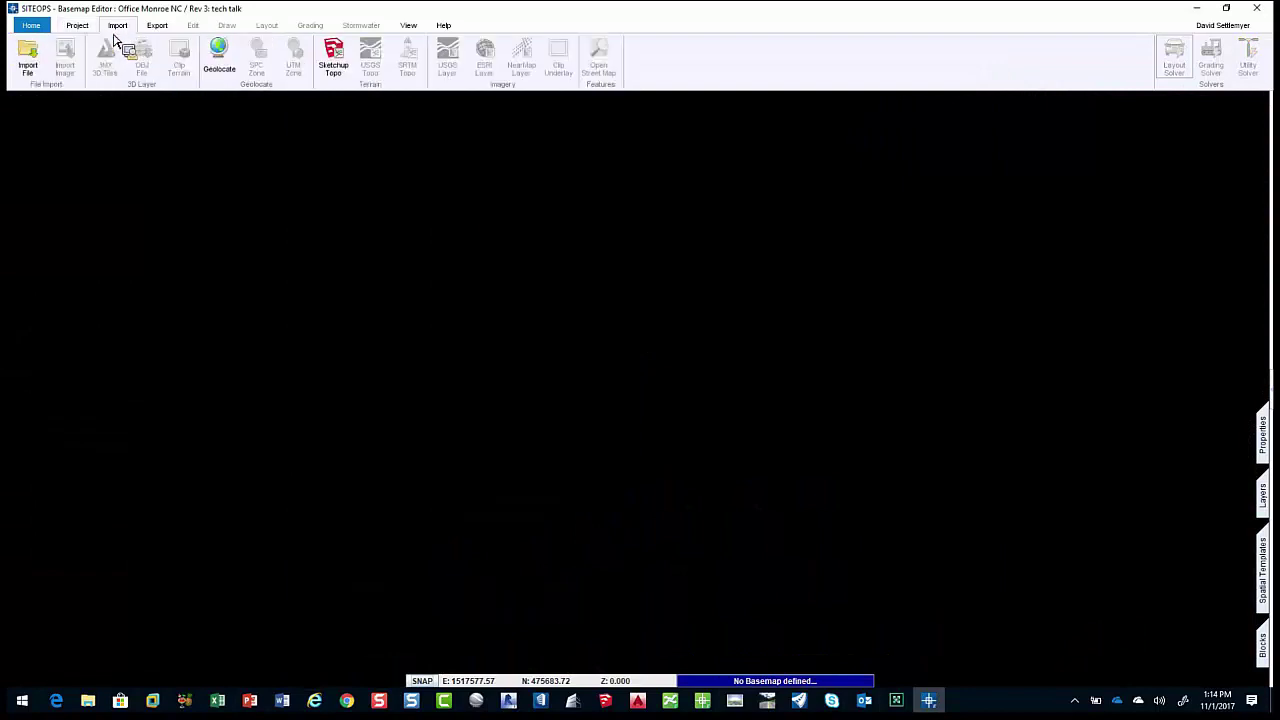
{"action": "left_click", "coordinate": [220, 55]}
{"action": "double_click", "coordinate": [842, 92]}
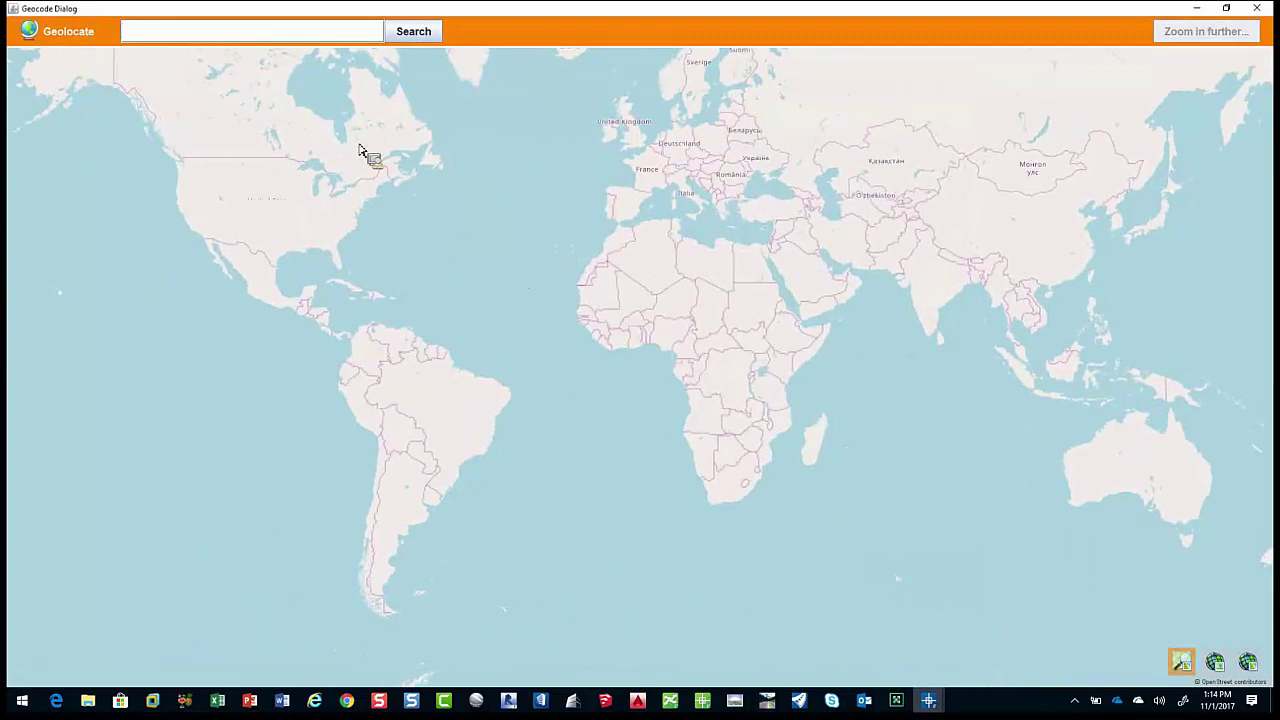
{"action": "type", "text": "monr"}
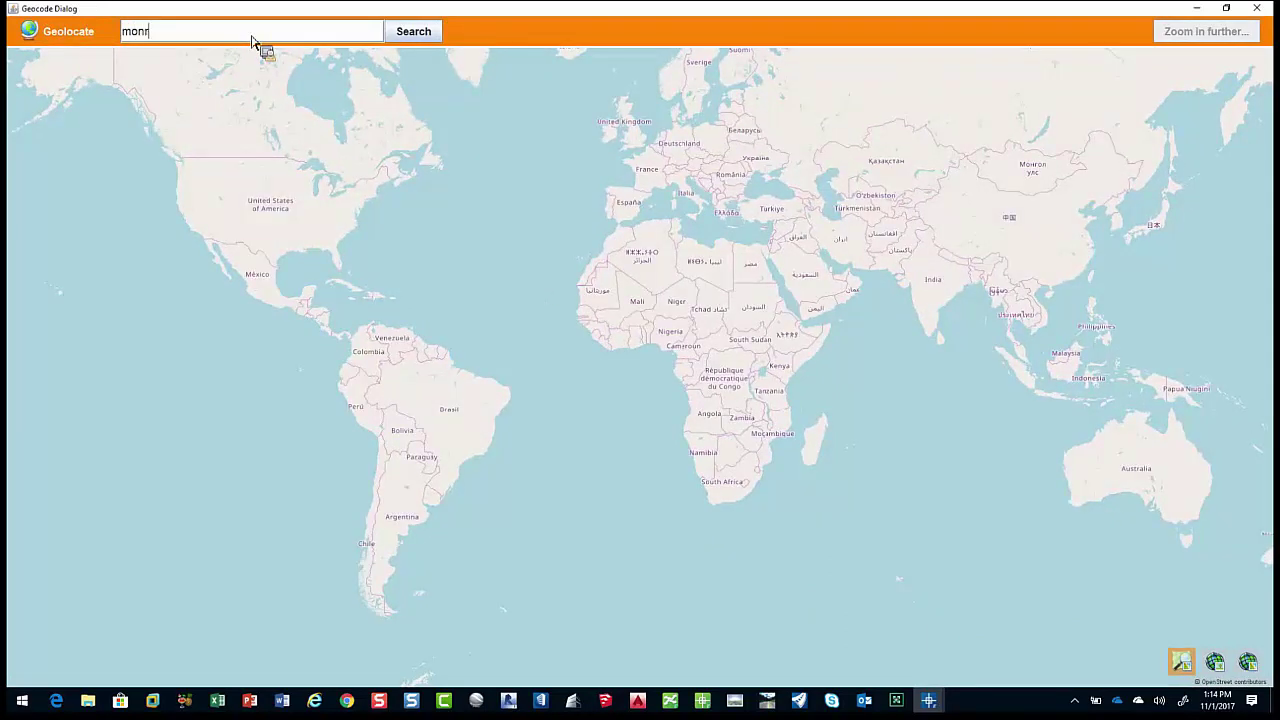
{"action": "type", "text": "oe, nc"}
{"action": "key", "text": "Return"}
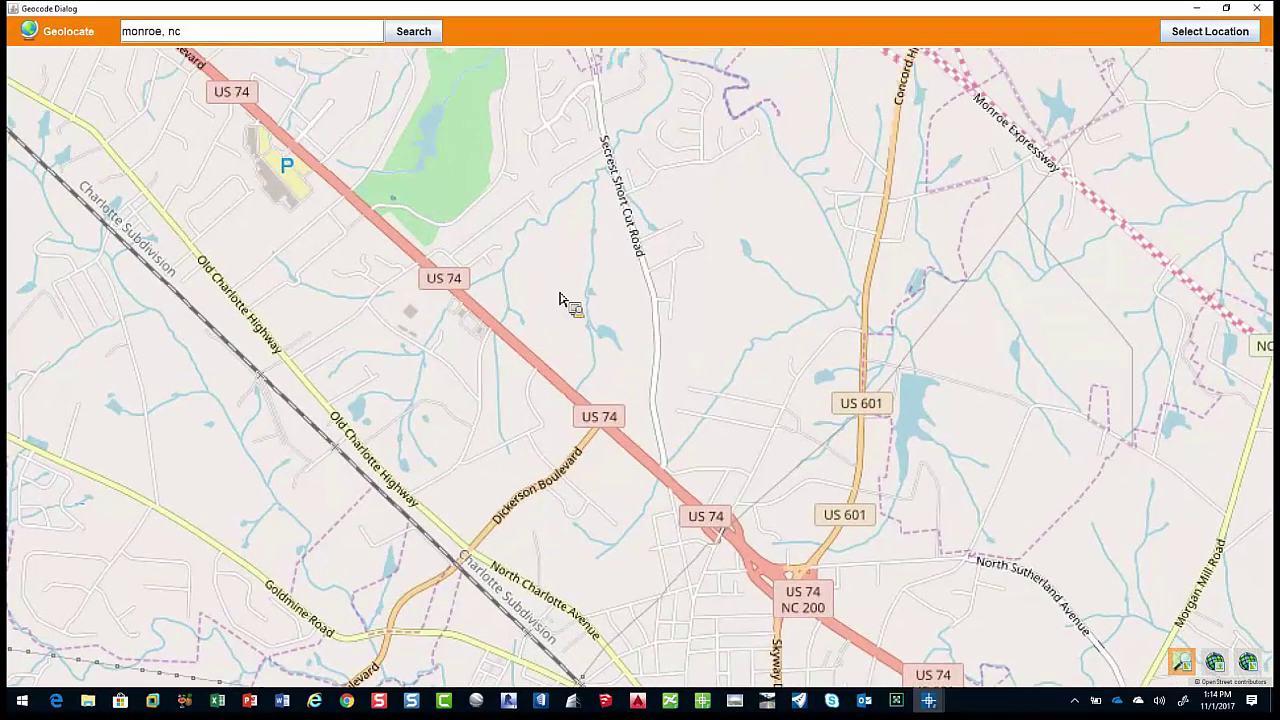
Switch the map to aerial imagery and select the area around the vacant parcel beside the divided highway as the project location.
{"action": "left_click", "coordinate": [1214, 662]}
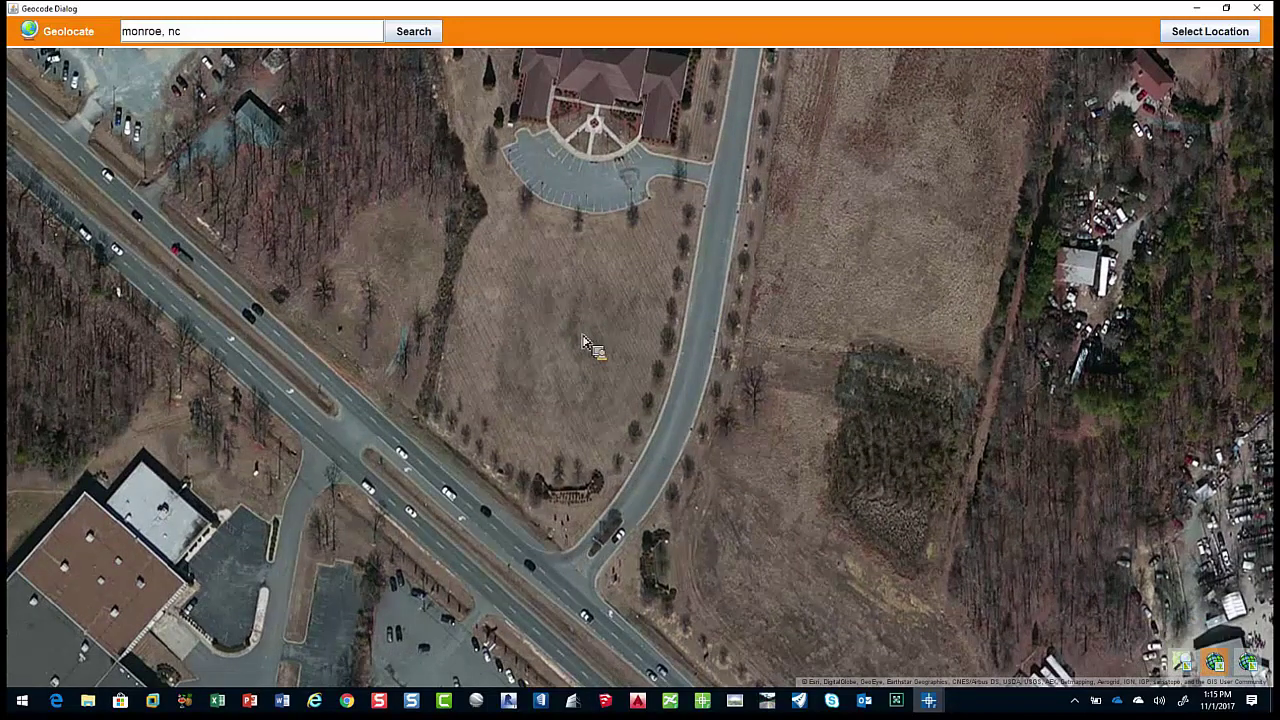
{"action": "left_click", "coordinate": [1207, 31]}
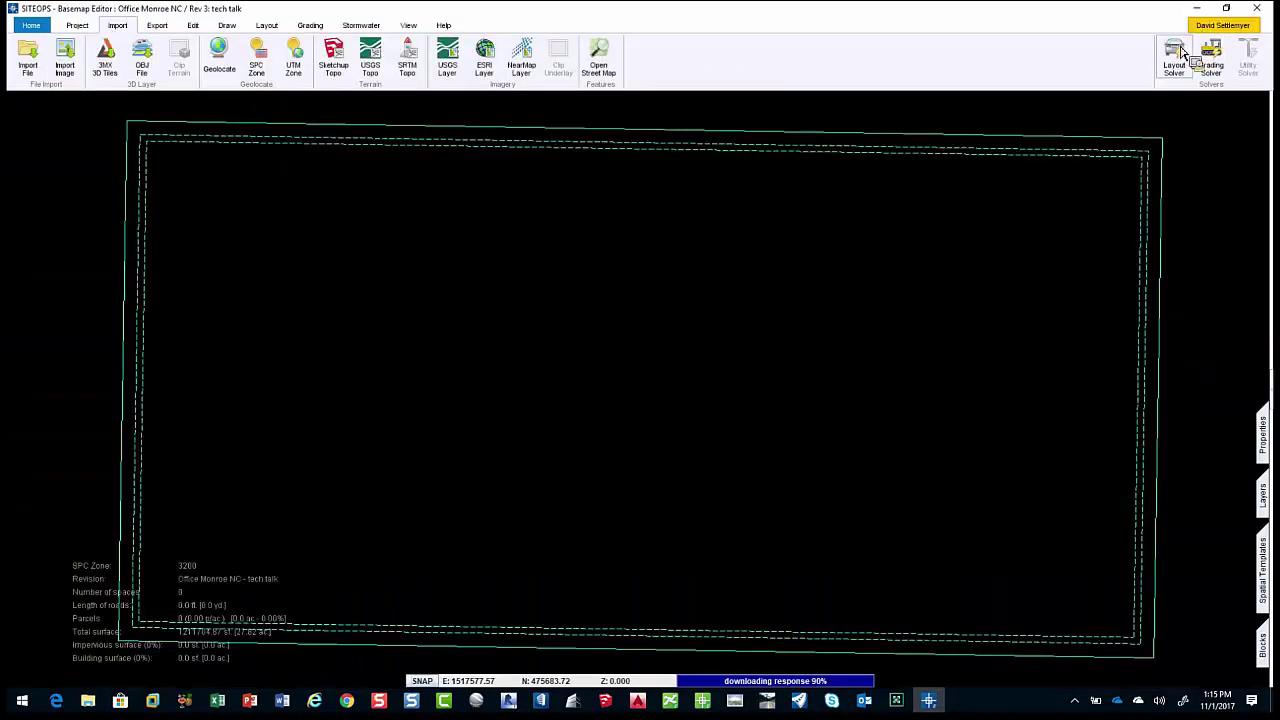
{"action": "left_click", "coordinate": [1181, 53]}
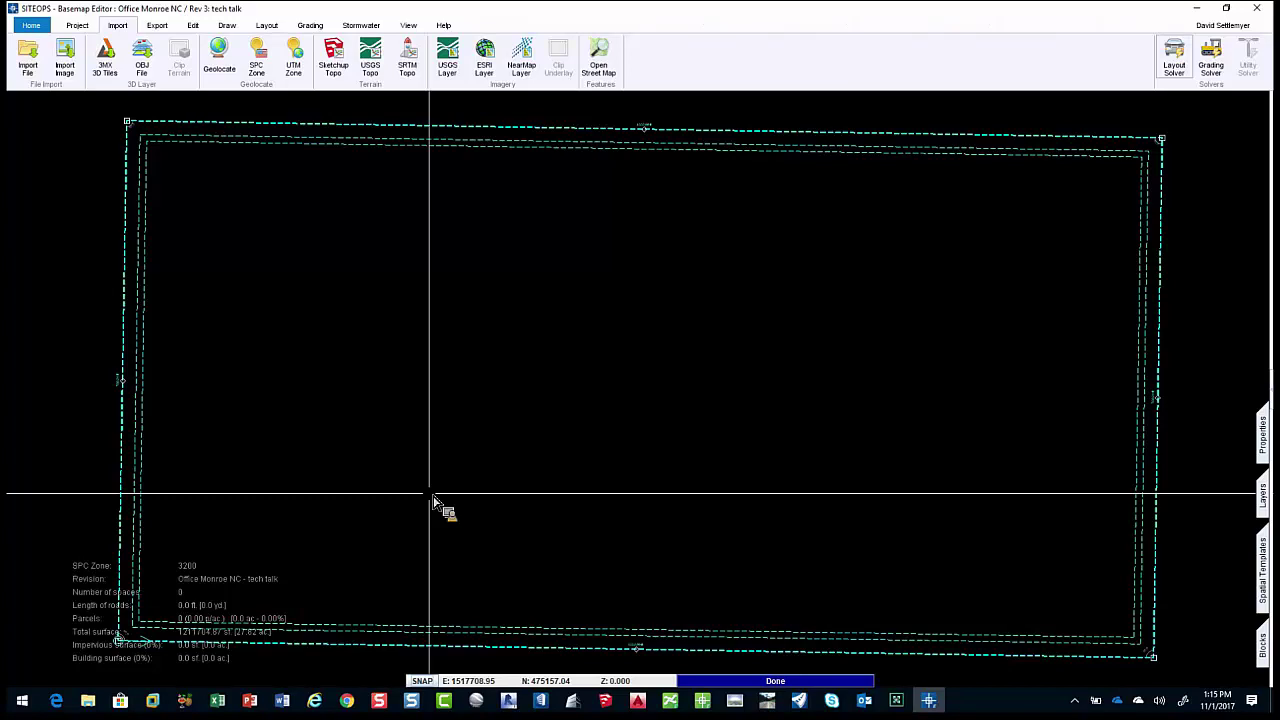
{"action": "key", "text": "Escape"}
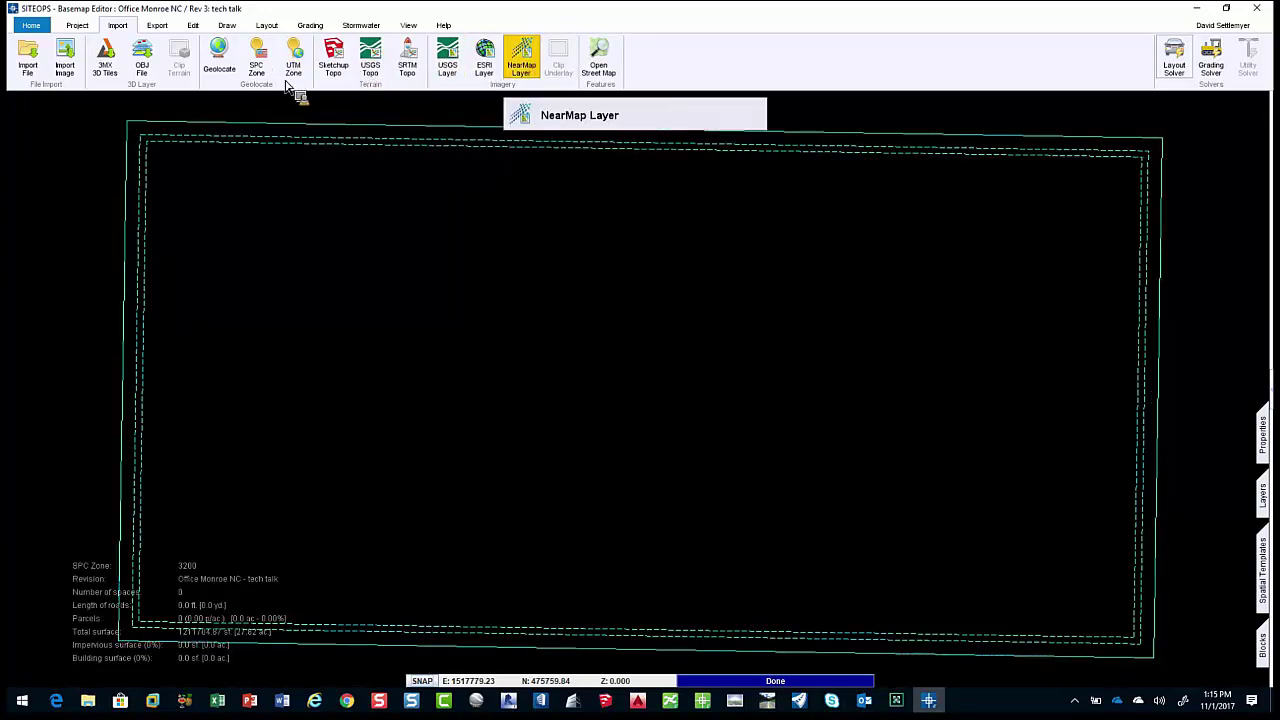
Import the USGS topography and the ESRI aerial imagery layer for the site.
{"action": "left_click", "coordinate": [370, 64]}
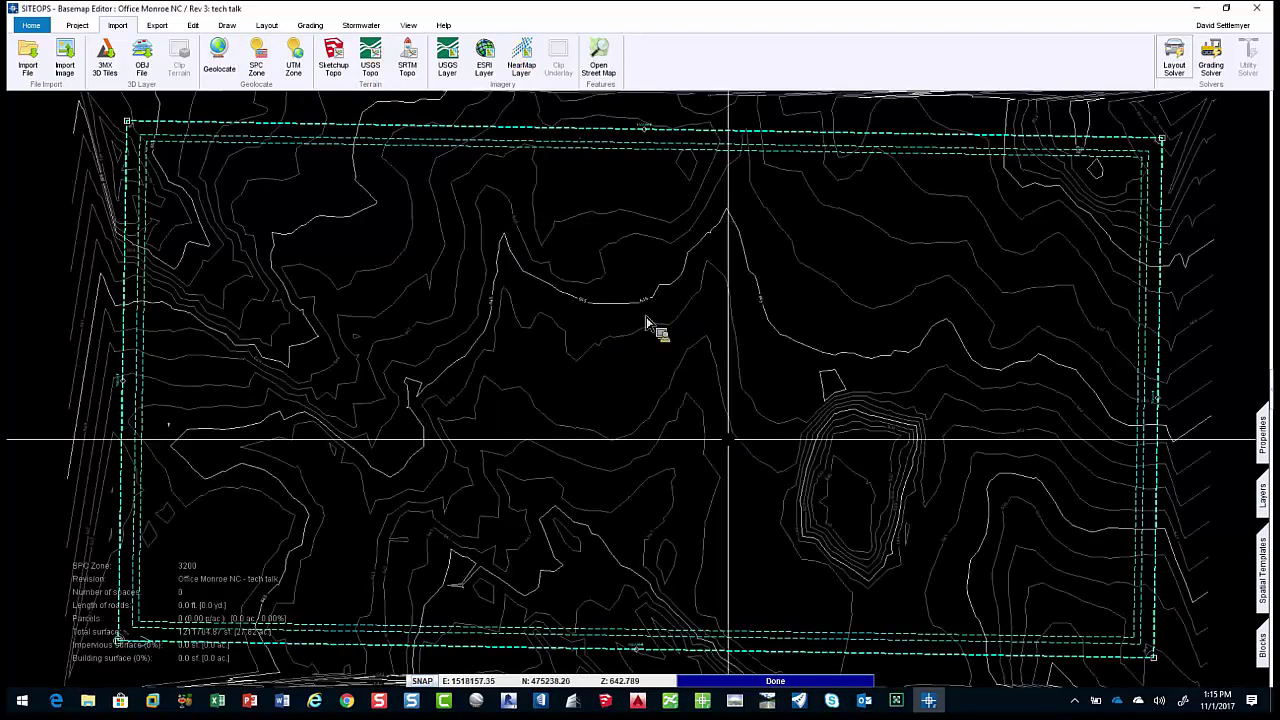
{"action": "left_click", "coordinate": [485, 62]}
{"action": "left_click_drag", "start_coordinate": [698, 244], "coordinate": [480, 257]}
{"action": "left_click_drag", "start_coordinate": [597, 248], "coordinate": [553, 375]}
{"action": "left_click", "coordinate": [615, 494]}
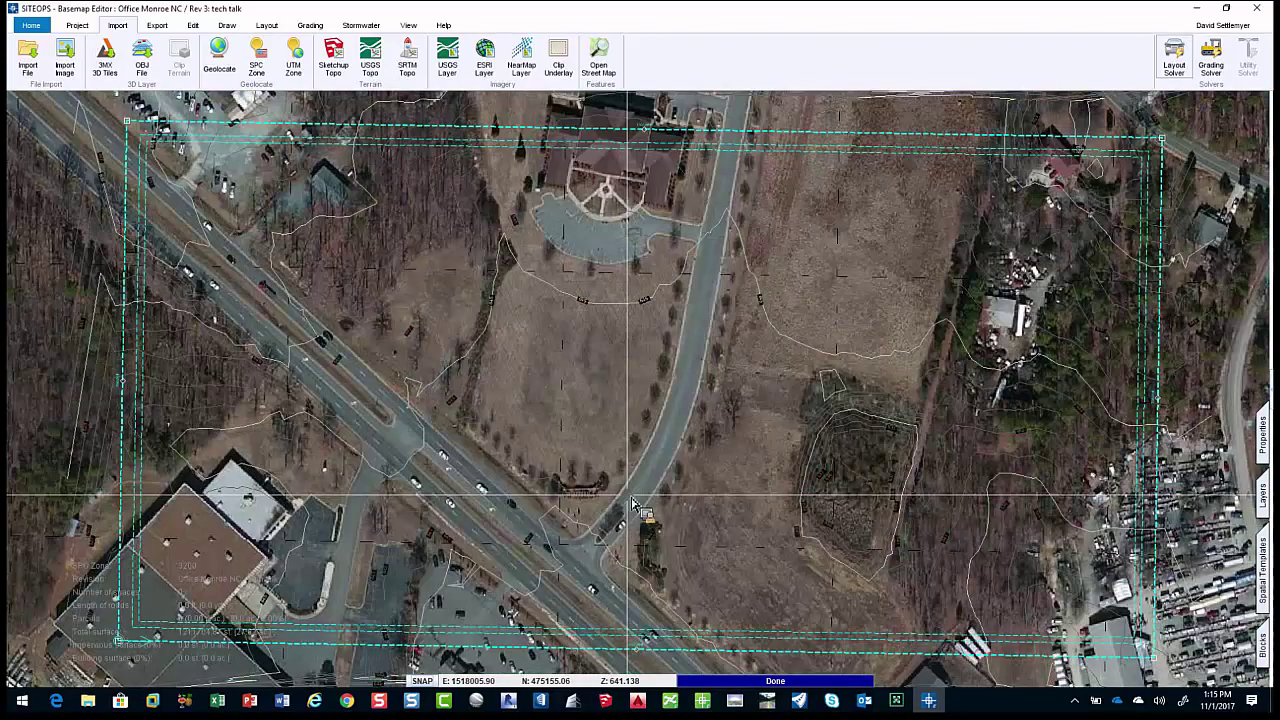
{"action": "scroll", "coordinate": [603, 440], "scroll_direction": "up", "scroll_amount": 2}
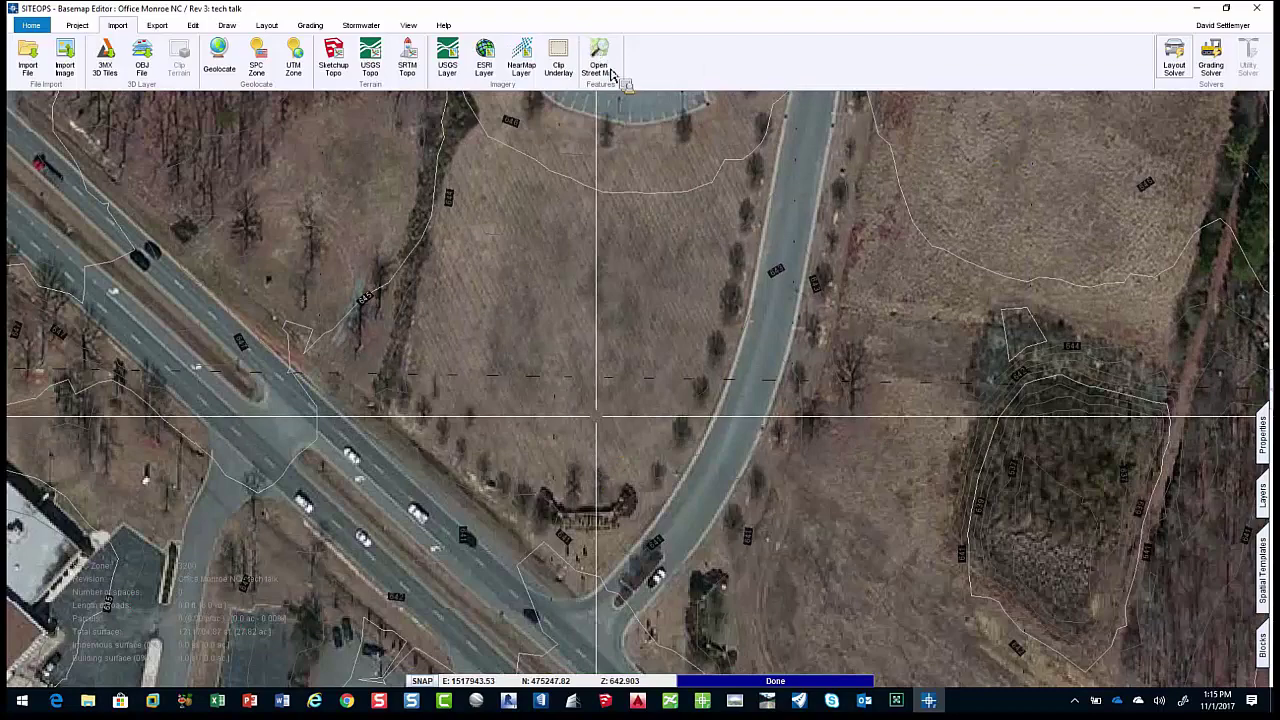
Clip the aerial underlay to the property extents and turn off the Esri Layer.
{"action": "left_click", "coordinate": [558, 60]}
{"action": "left_click", "coordinate": [619, 368]}
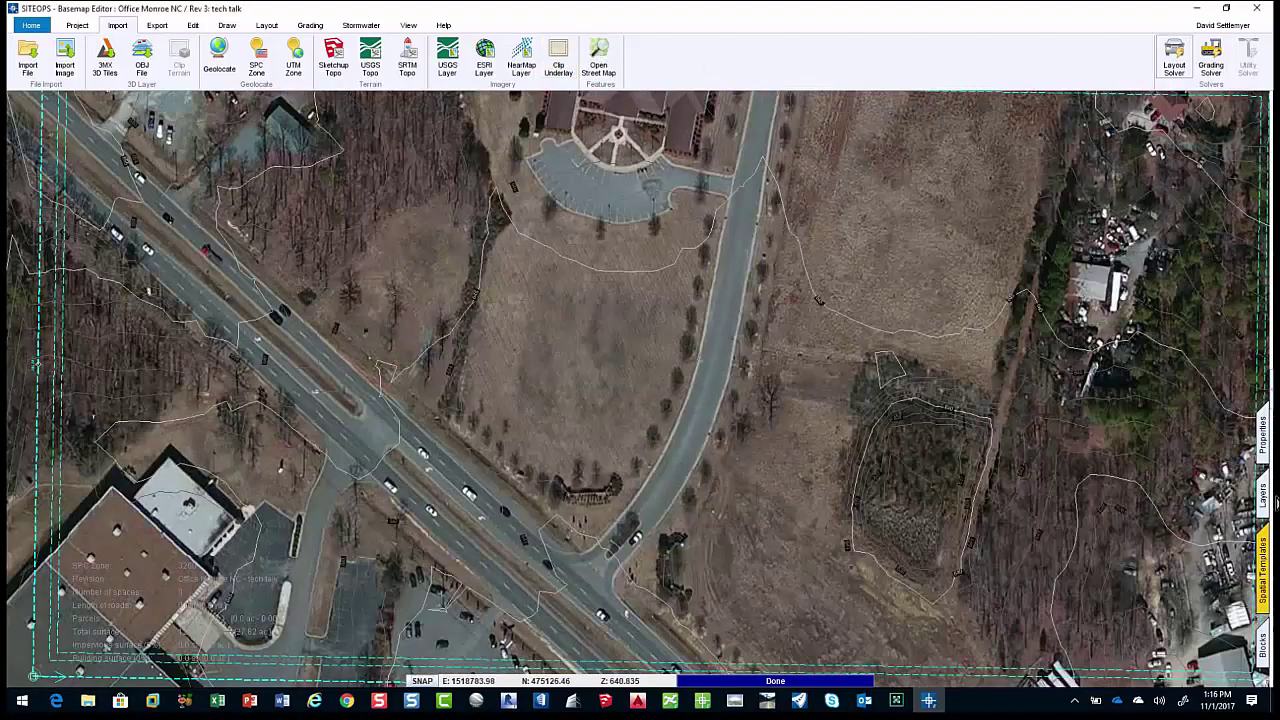
{"action": "scroll", "coordinate": [818, 410], "scroll_direction": "down", "scroll_amount": 3}
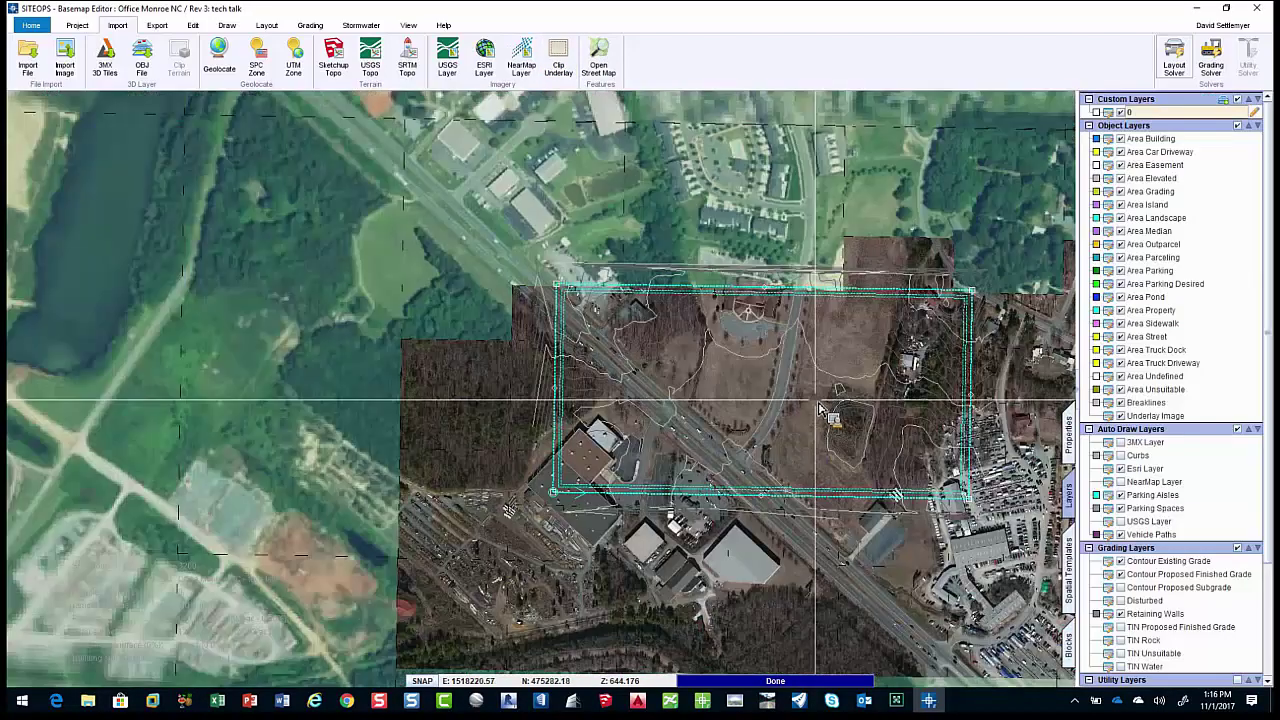
{"action": "left_click", "coordinate": [1128, 482]}
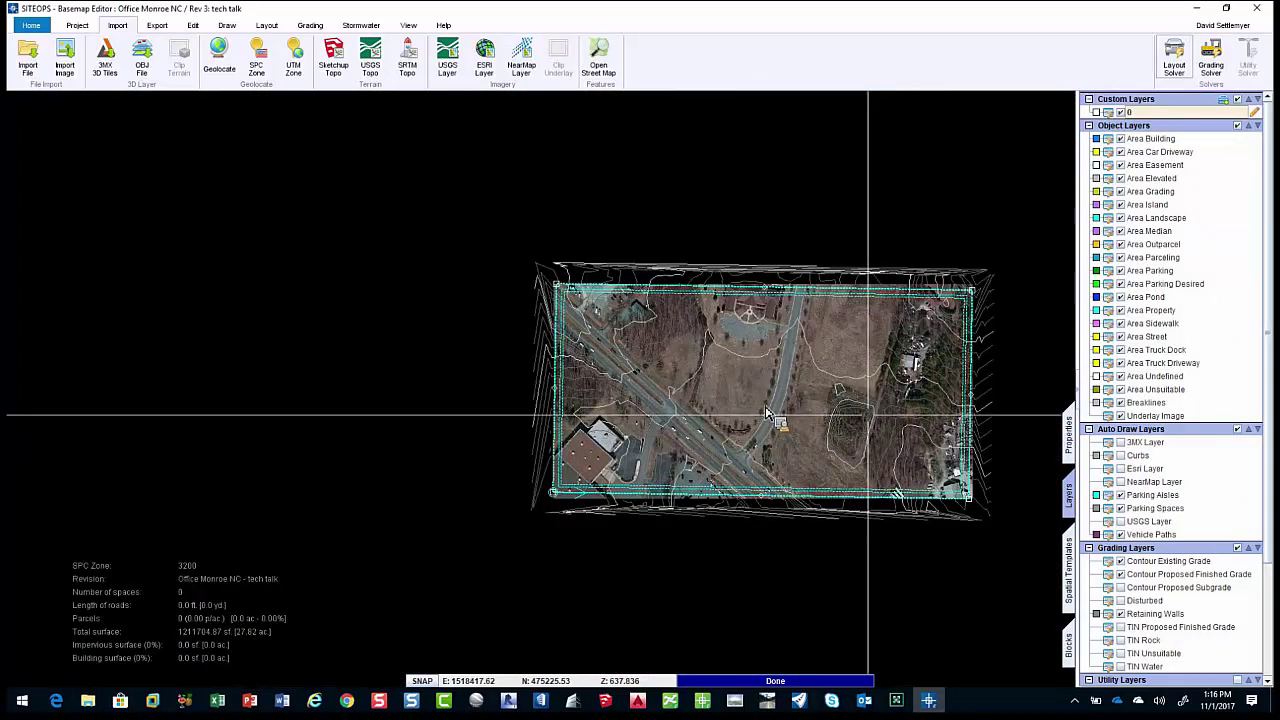
Draw a six-sided property boundary around the vacant parcel, with a north side about 274 ft long and a west side about 234 ft.
{"action": "scroll", "coordinate": [625, 370], "scroll_direction": "up", "scroll_amount": 3}
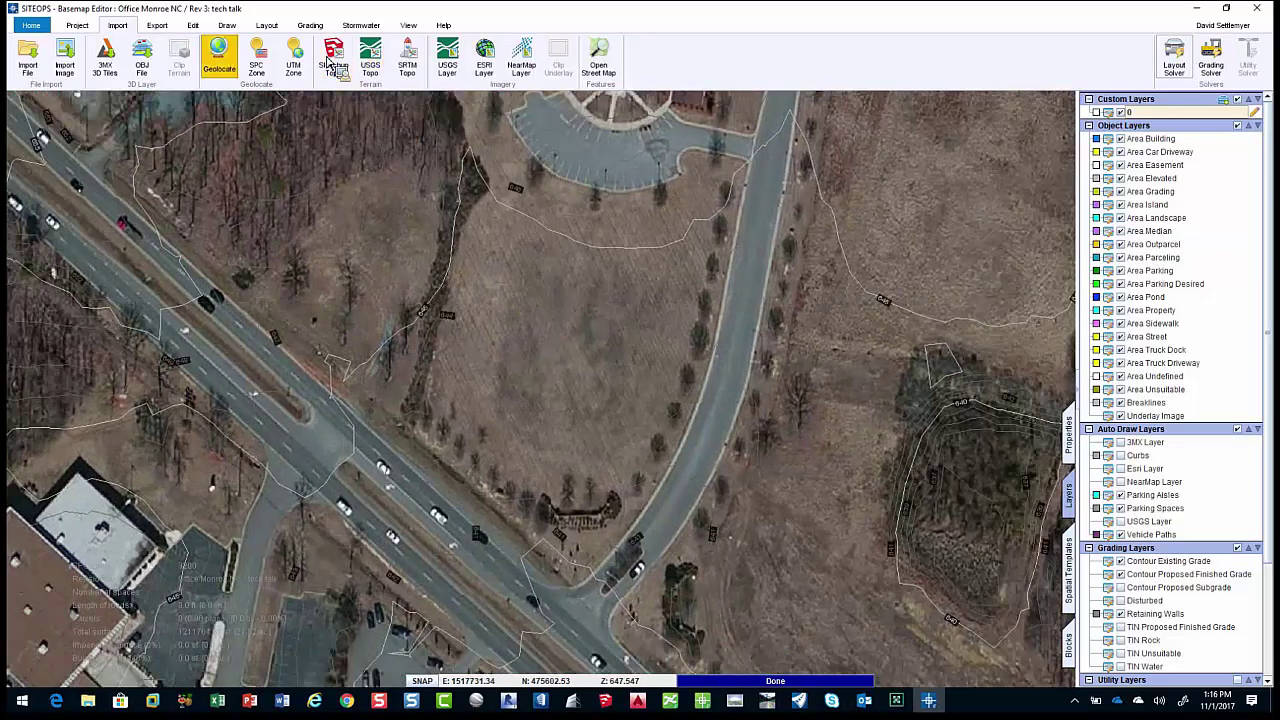
{"action": "left_click", "coordinate": [269, 29]}
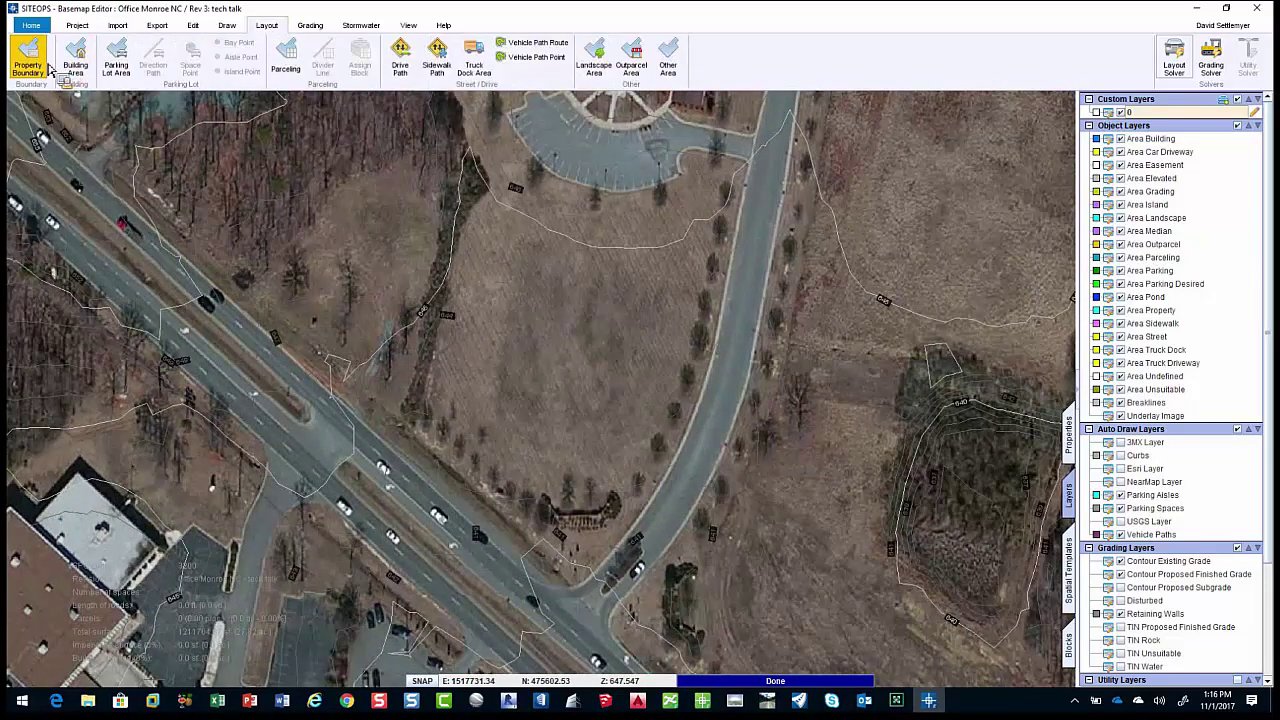
{"action": "left_click", "coordinate": [48, 66]}
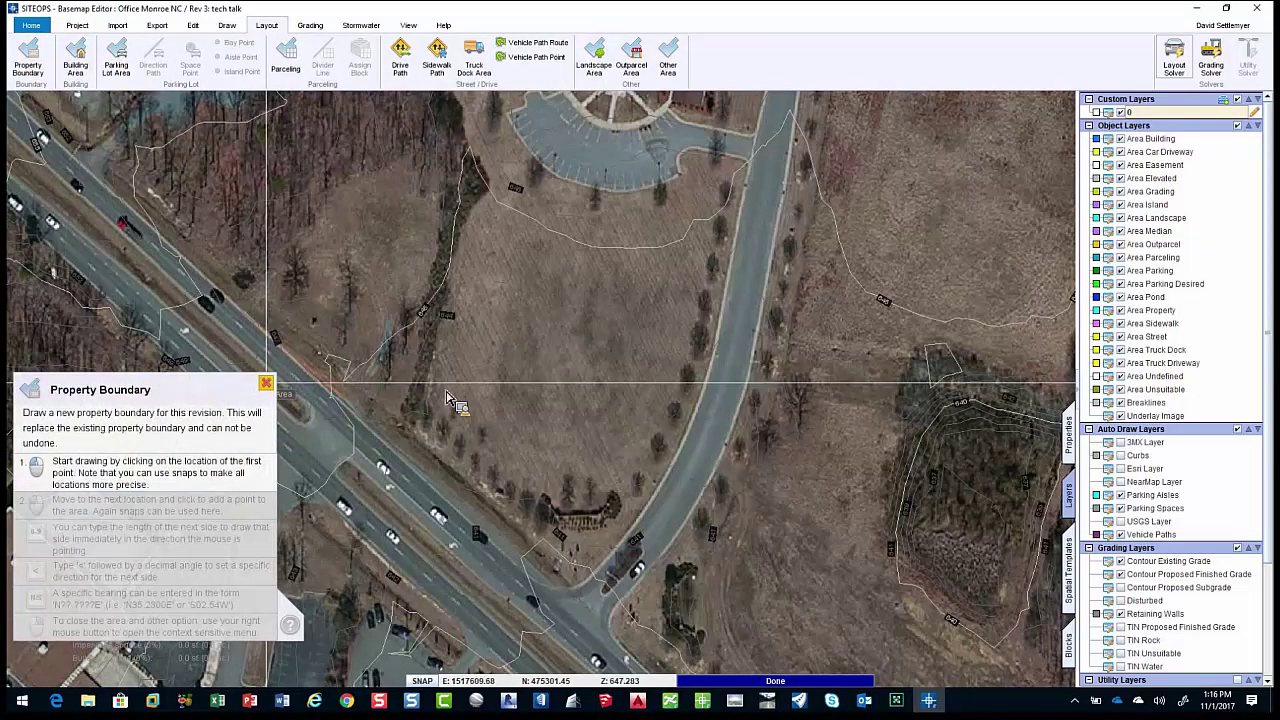
{"action": "left_click", "coordinate": [405, 418]}
{"action": "left_click", "coordinate": [467, 204]}
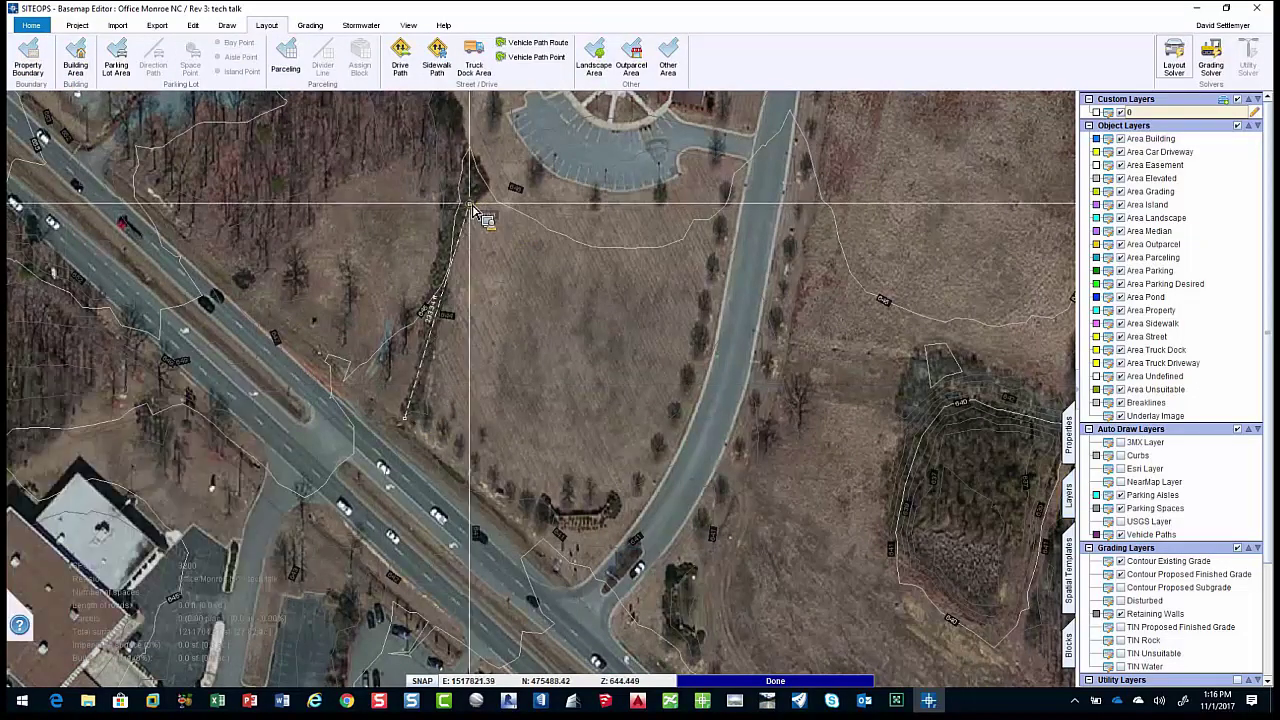
{"action": "left_click", "coordinate": [720, 272]}
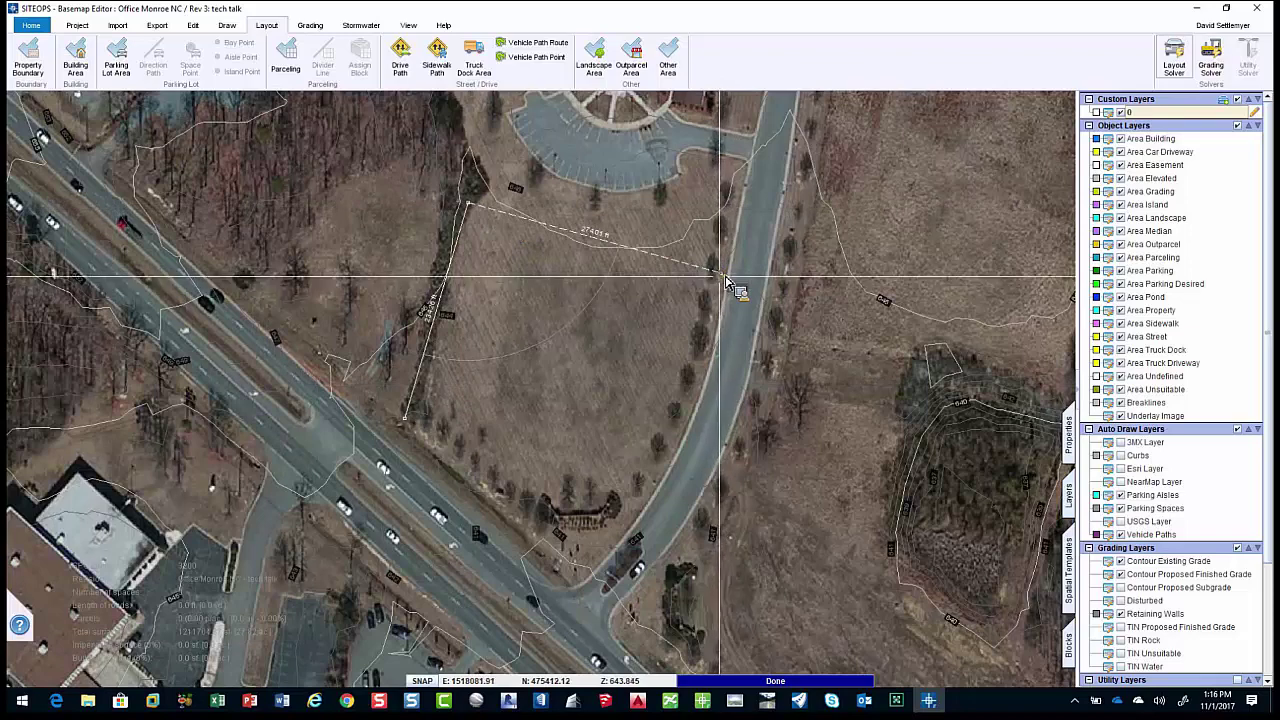
{"action": "left_click", "coordinate": [682, 410]}
{"action": "left_click", "coordinate": [637, 499]}
{"action": "left_click", "coordinate": [537, 510]}
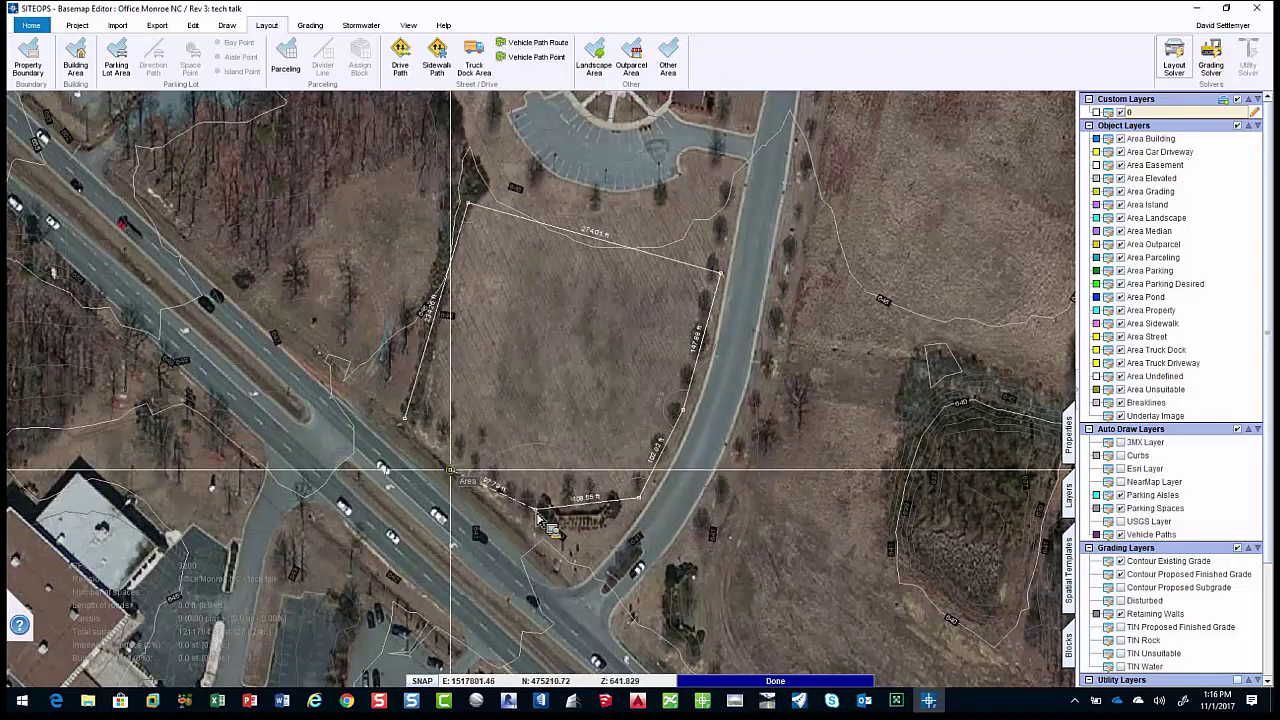
{"action": "left_click", "coordinate": [404, 418]}
{"action": "left_click", "coordinate": [614, 381]}
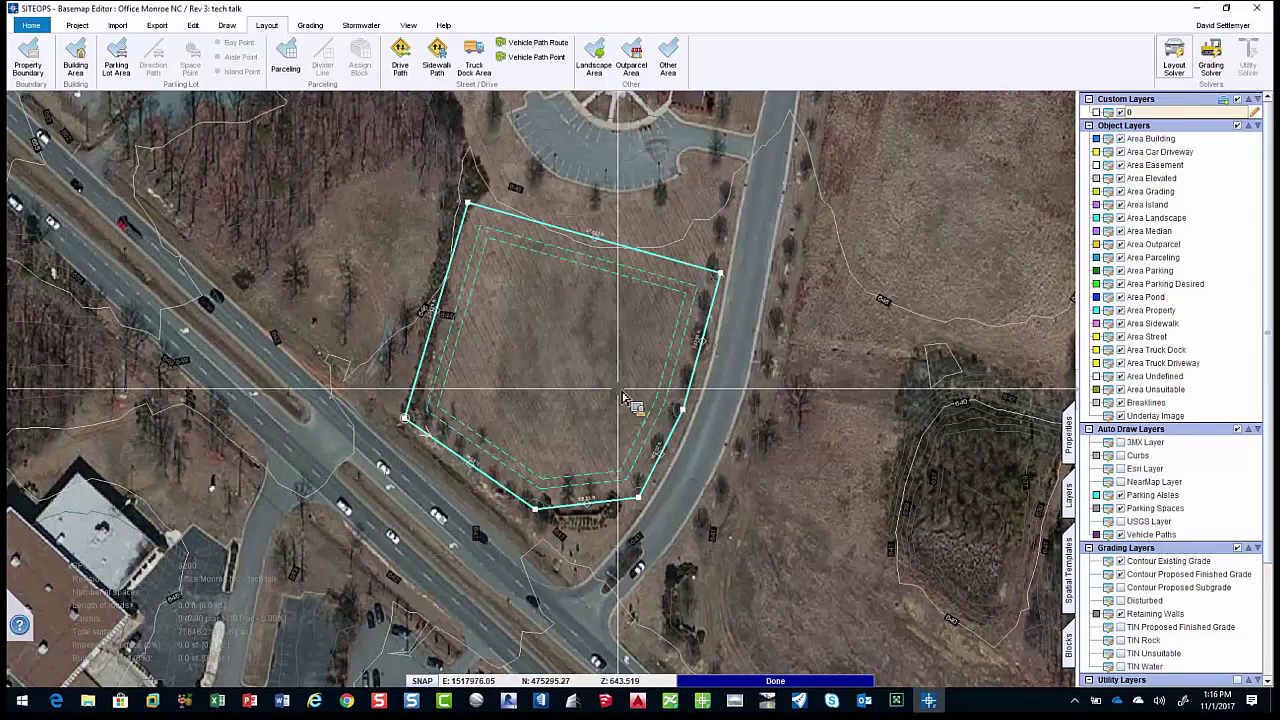
Chain-select the four boundary sides along the highway and side road, and set their parking and building setbacks to 10 ft.
{"action": "scroll", "coordinate": [620, 410], "scroll_direction": "up", "scroll_amount": 2}
{"action": "scroll", "coordinate": [620, 410], "scroll_direction": "down", "scroll_amount": 1}
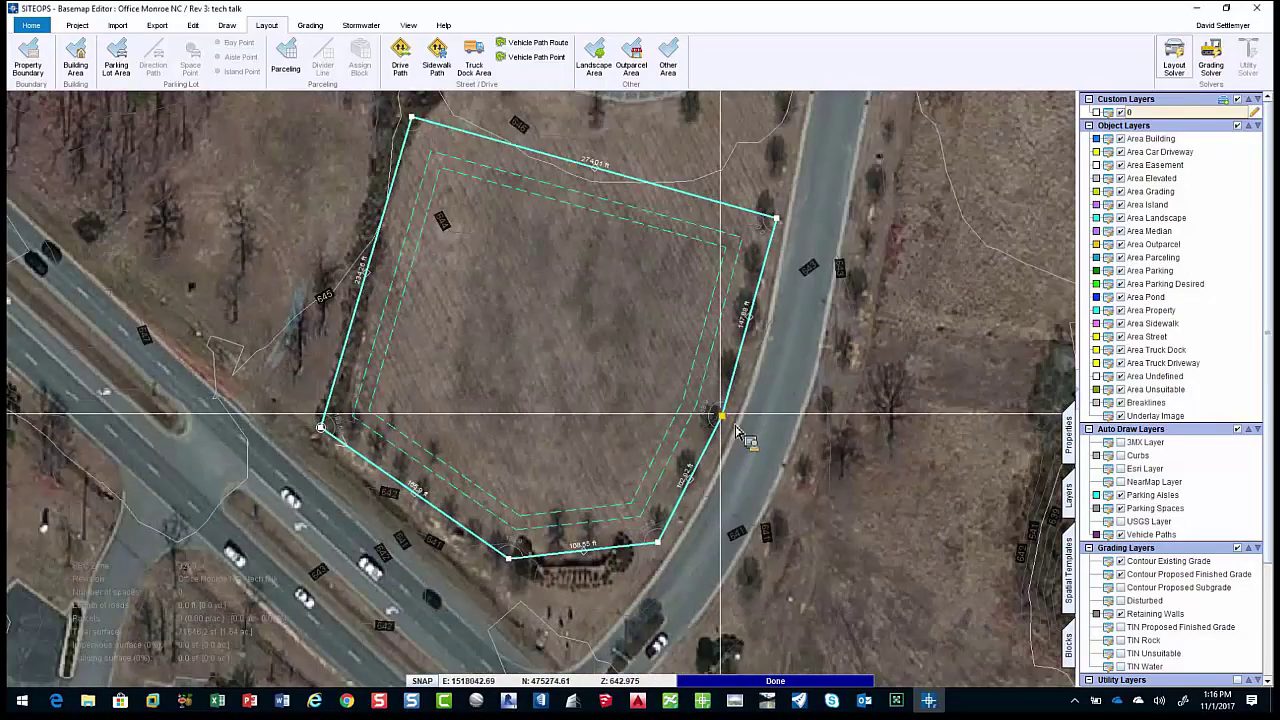
{"action": "left_click", "coordinate": [1068, 436]}
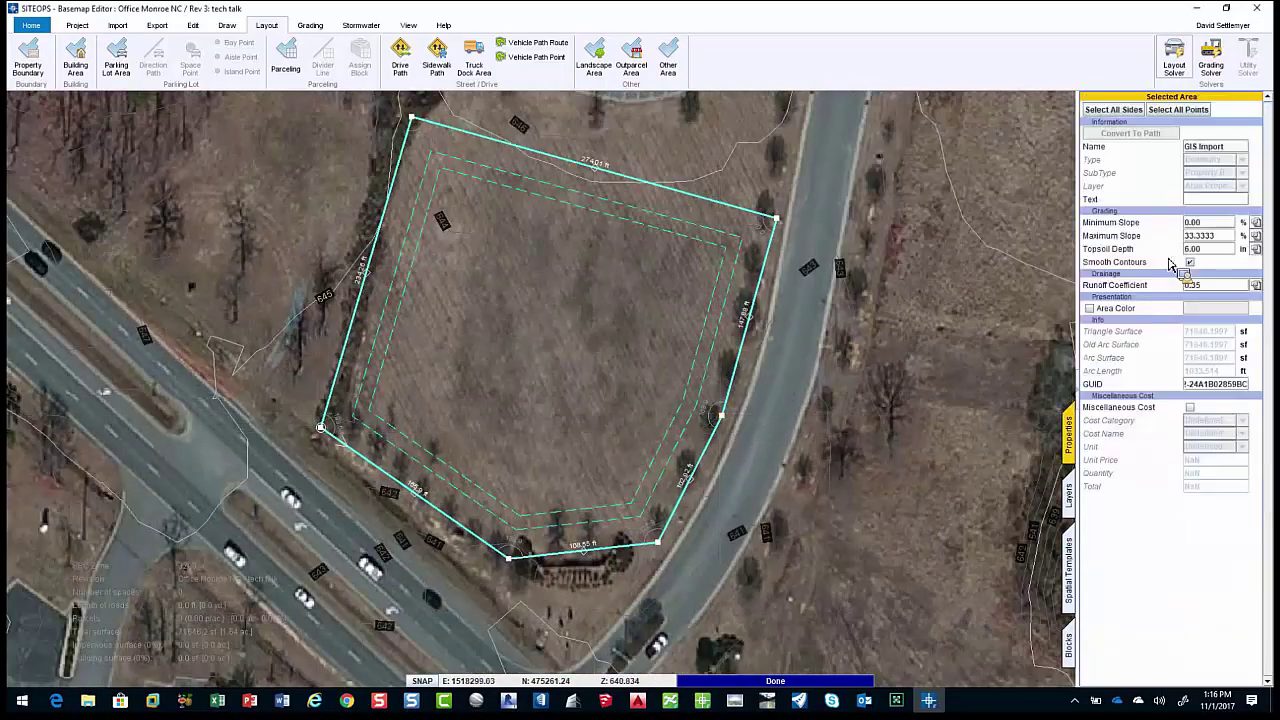
{"action": "left_click", "coordinate": [1138, 110]}
{"action": "right_click", "coordinate": [907, 248]}
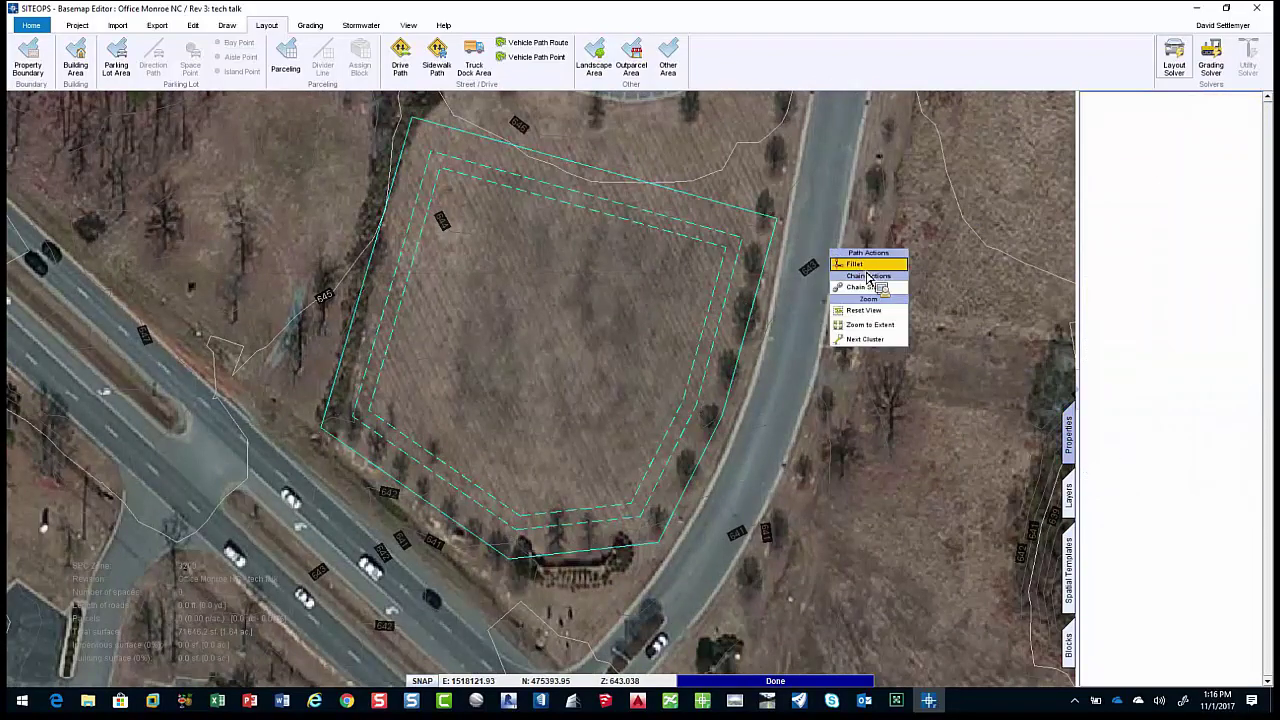
{"action": "left_click", "coordinate": [866, 287]}
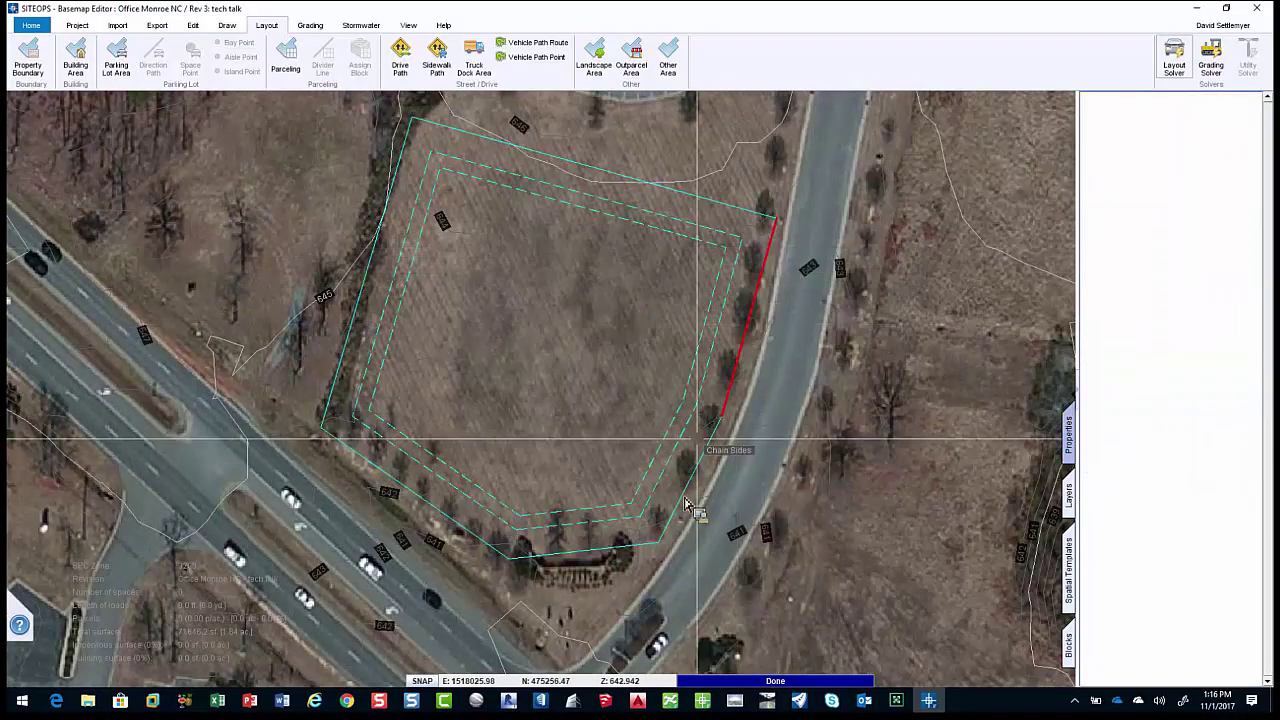
{"action": "left_click", "coordinate": [551, 563]}
{"action": "right_click", "coordinate": [474, 530]}
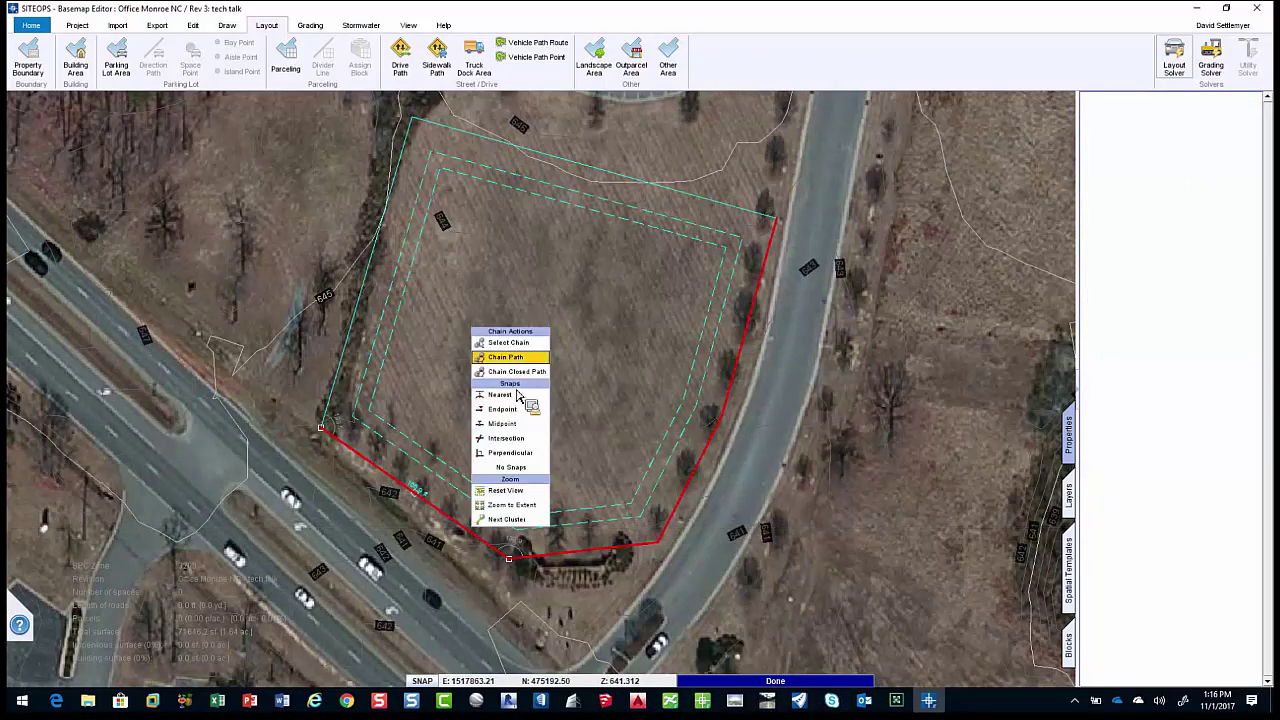
{"action": "left_click", "coordinate": [537, 350]}
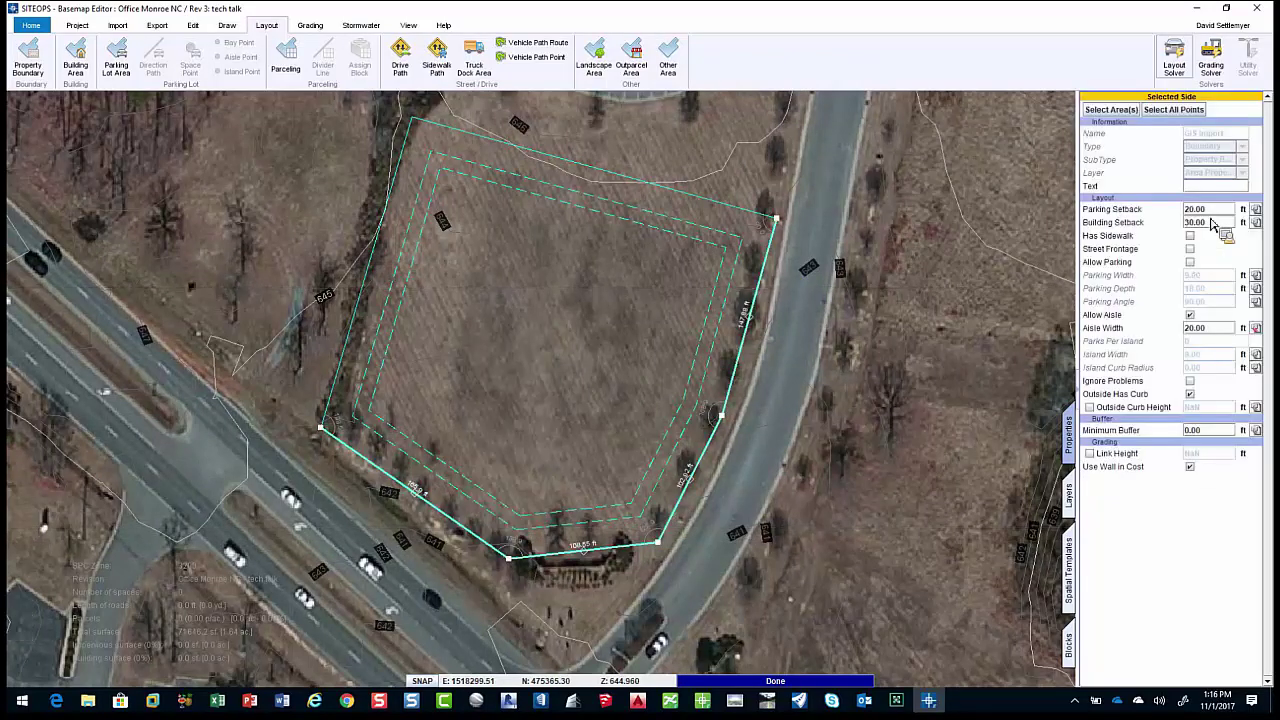
{"action": "left_click", "coordinate": [1165, 210]}
{"action": "type", "text": "10"}
{"action": "left_click", "coordinate": [1163, 222]}
{"action": "type", "text": "10"}
{"action": "key", "text": "Return"}
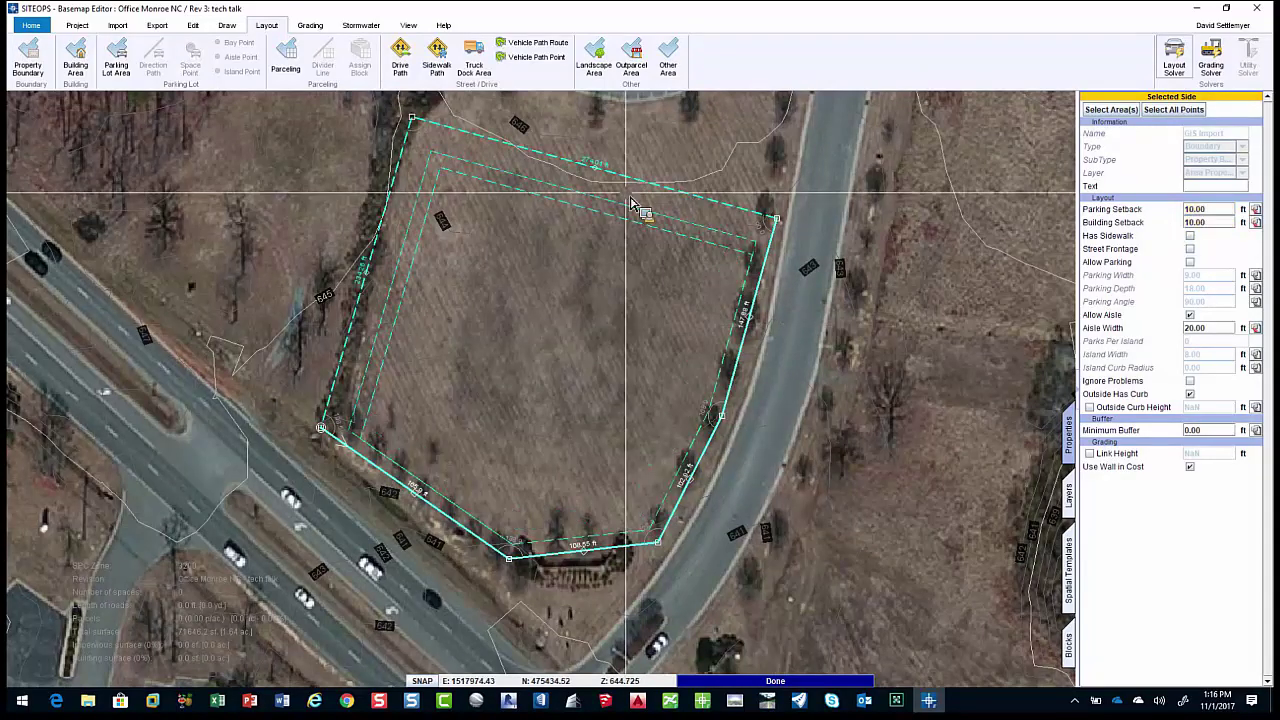
Set the parking and building setbacks of the boundary's north and west sides to 20 ft.
{"action": "left_click", "coordinate": [603, 178]}
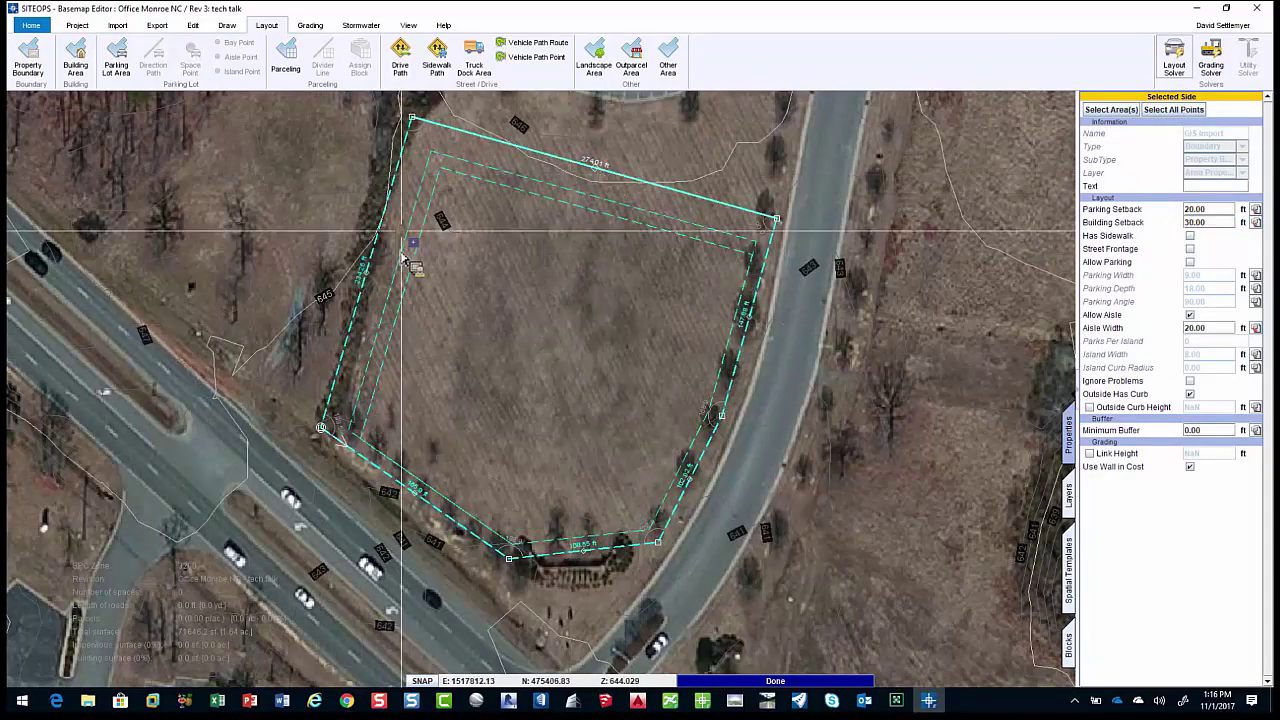
{"action": "left_click", "coordinate": [1163, 209]}
{"action": "type", "text": "20"}
{"action": "left_click", "coordinate": [1196, 222]}
{"action": "type", "text": "20"}
{"action": "key", "text": "Return"}
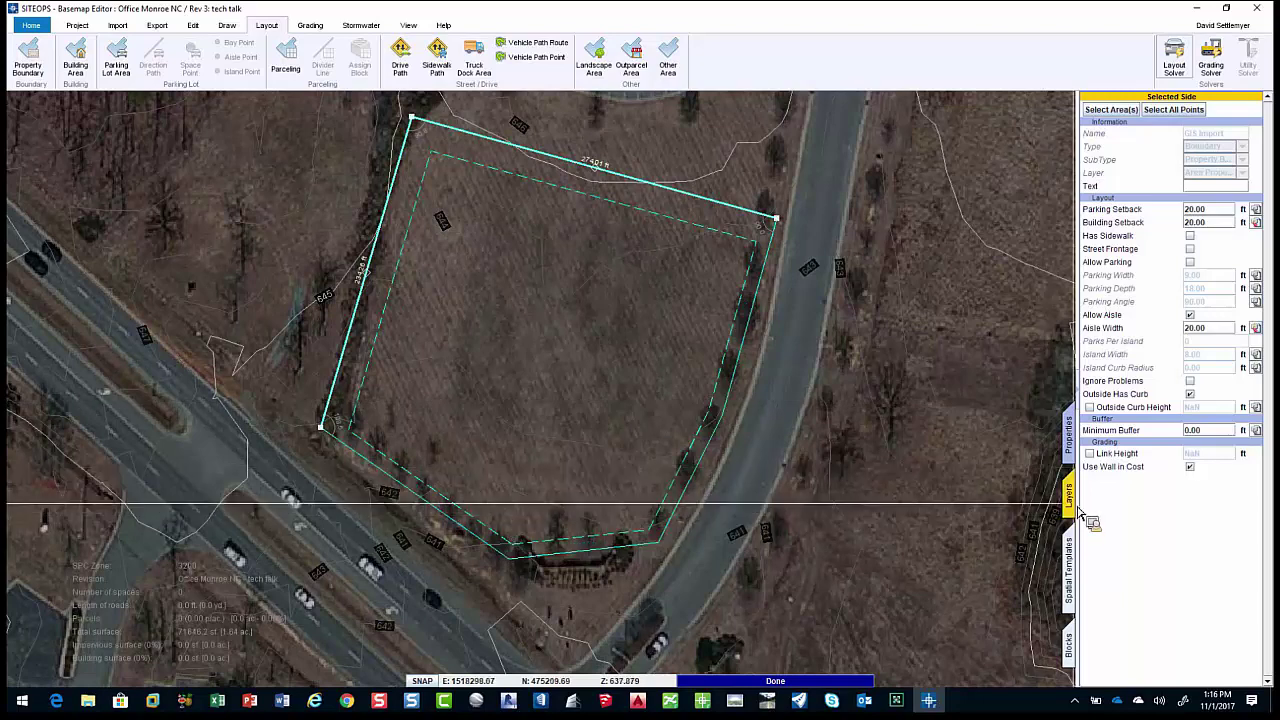
Turn off the Contour Existing Grade layer and move the boundary's southeast corner slightly so the south side is about 103 ft.
{"action": "left_click", "coordinate": [1072, 500]}
{"action": "left_click", "coordinate": [1120, 561]}
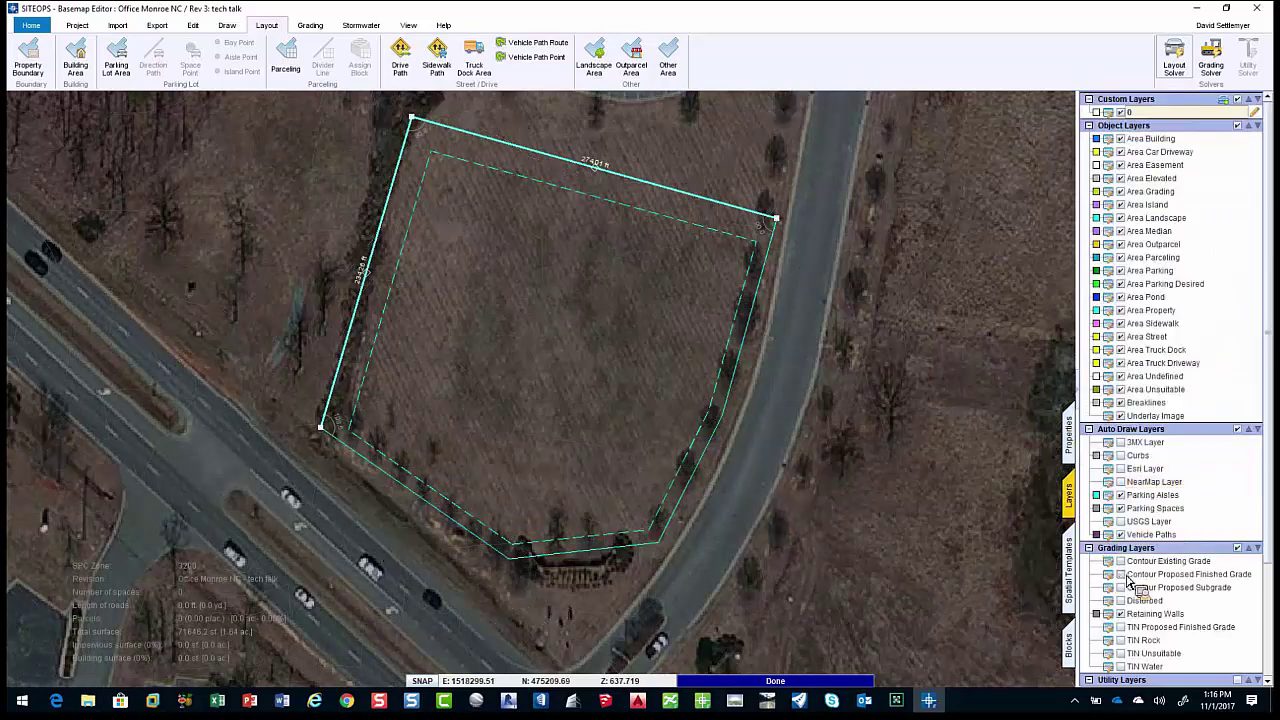
{"action": "scroll", "coordinate": [623, 392], "scroll_direction": "up", "scroll_amount": 2}
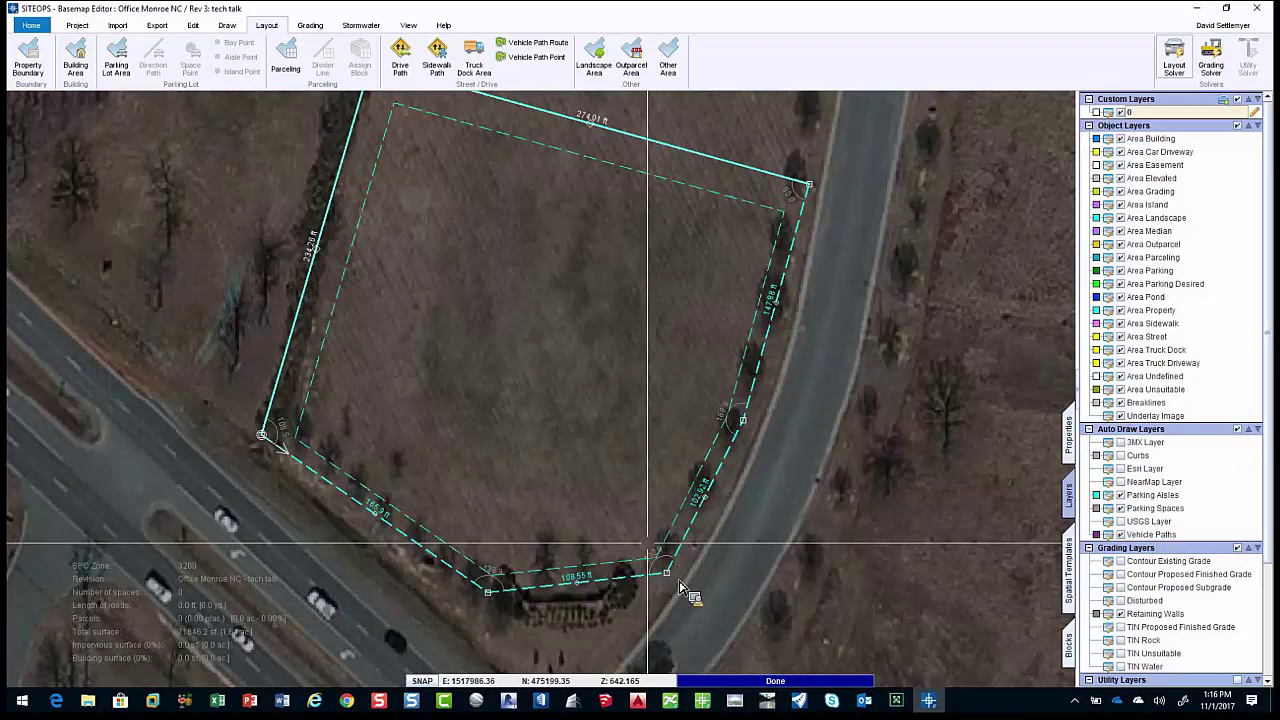
{"action": "left_click_drag", "start_coordinate": [666, 572], "coordinate": [604, 477]}
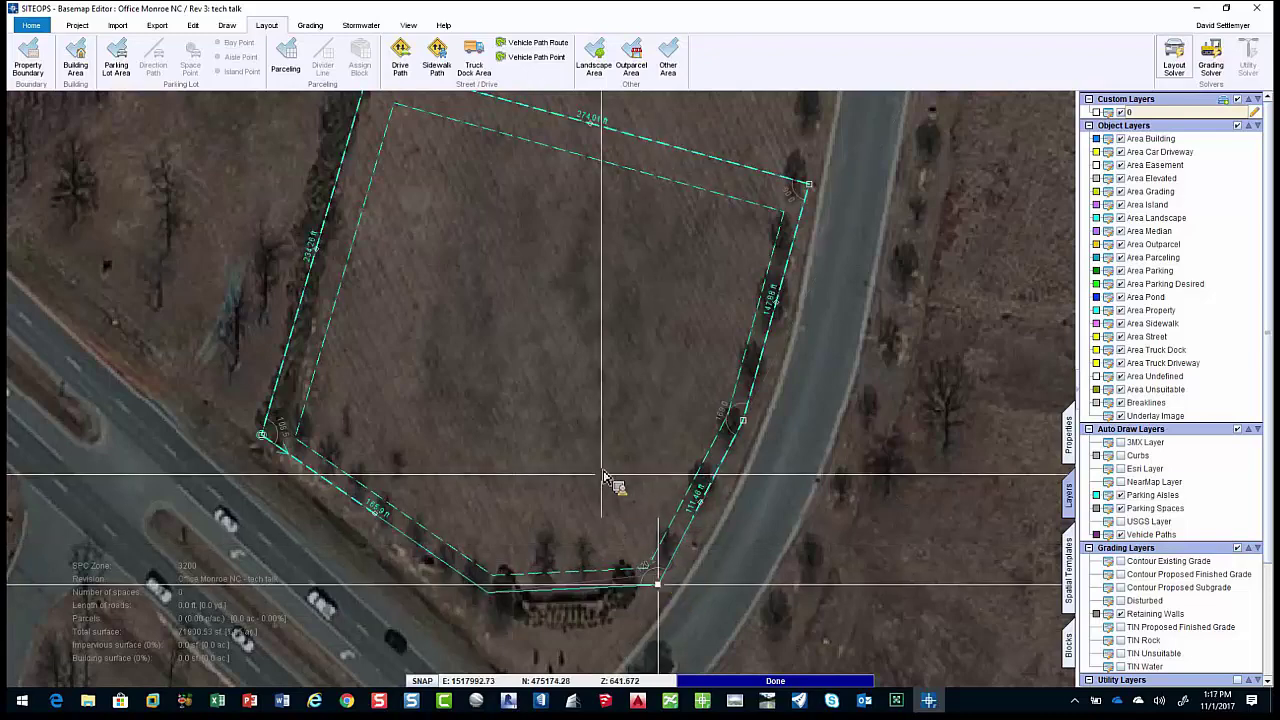
{"action": "scroll", "coordinate": [590, 455], "scroll_direction": "down", "scroll_amount": 1}
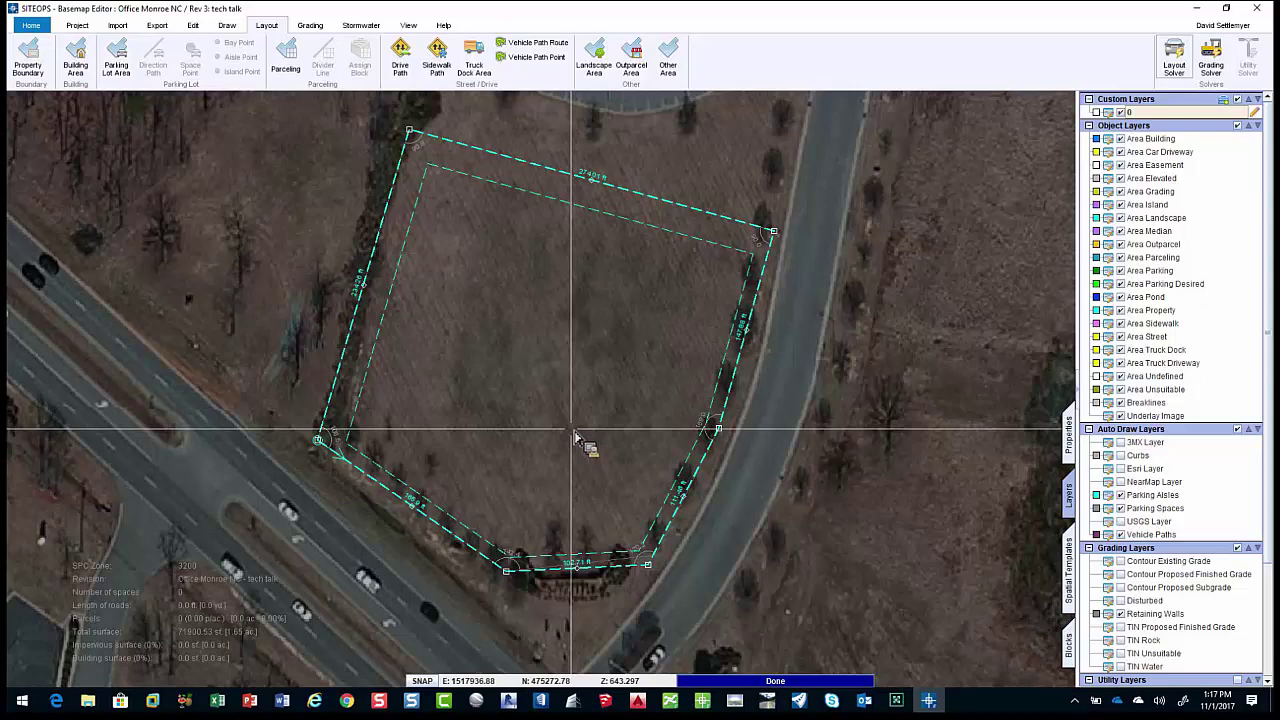
Move the property boundary's northeast corner slightly inward, away from the side road, making the north side about 267 ft.
{"action": "right_click", "coordinate": [771, 234]}
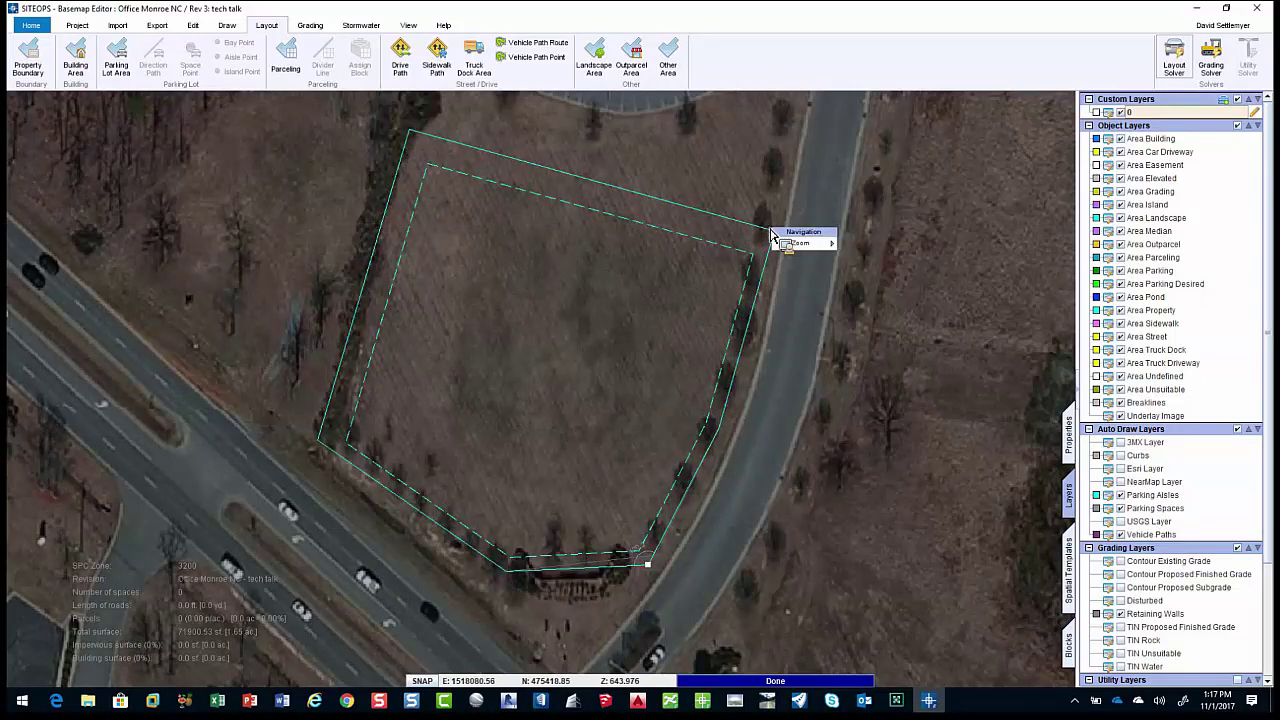
{"action": "left_click", "coordinate": [771, 234]}
{"action": "left_click", "coordinate": [770, 235]}
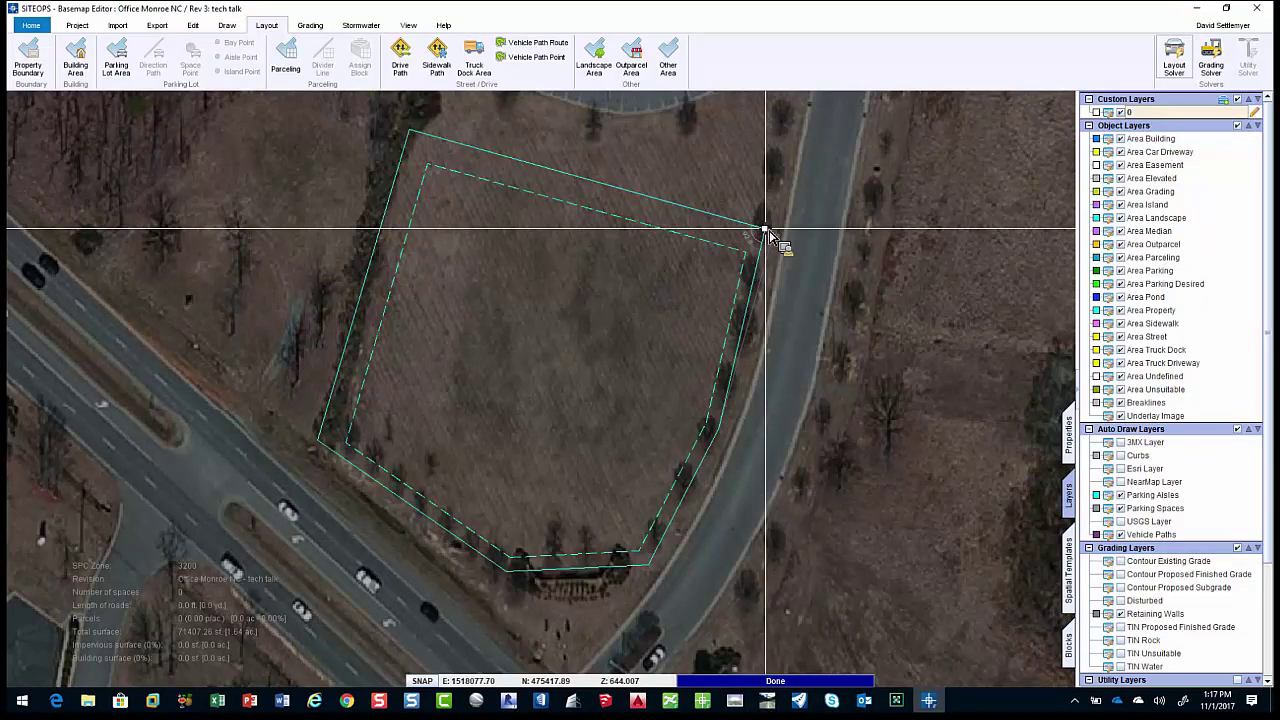
{"action": "left_click", "coordinate": [765, 230]}
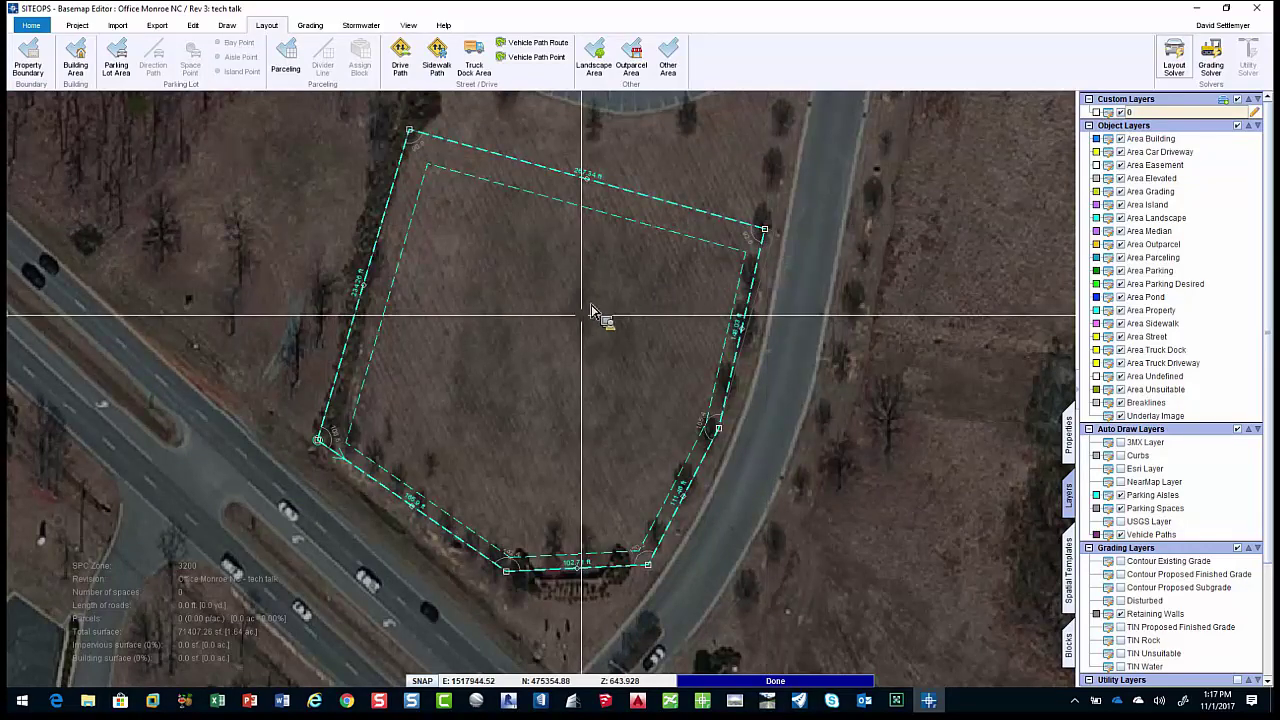
{"action": "key", "text": "Escape"}
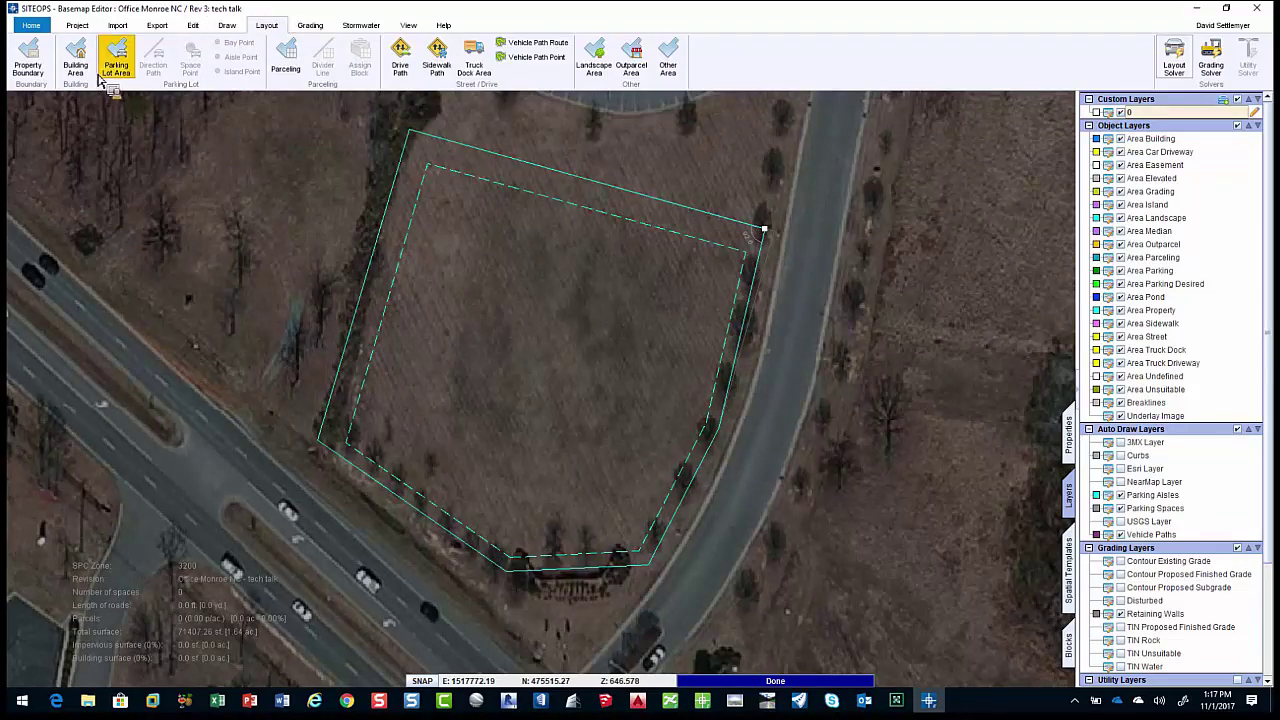
Examine the ESRI REST server's location address and list of maps, and leave without adding a layer.
{"action": "left_click", "coordinate": [118, 63]}
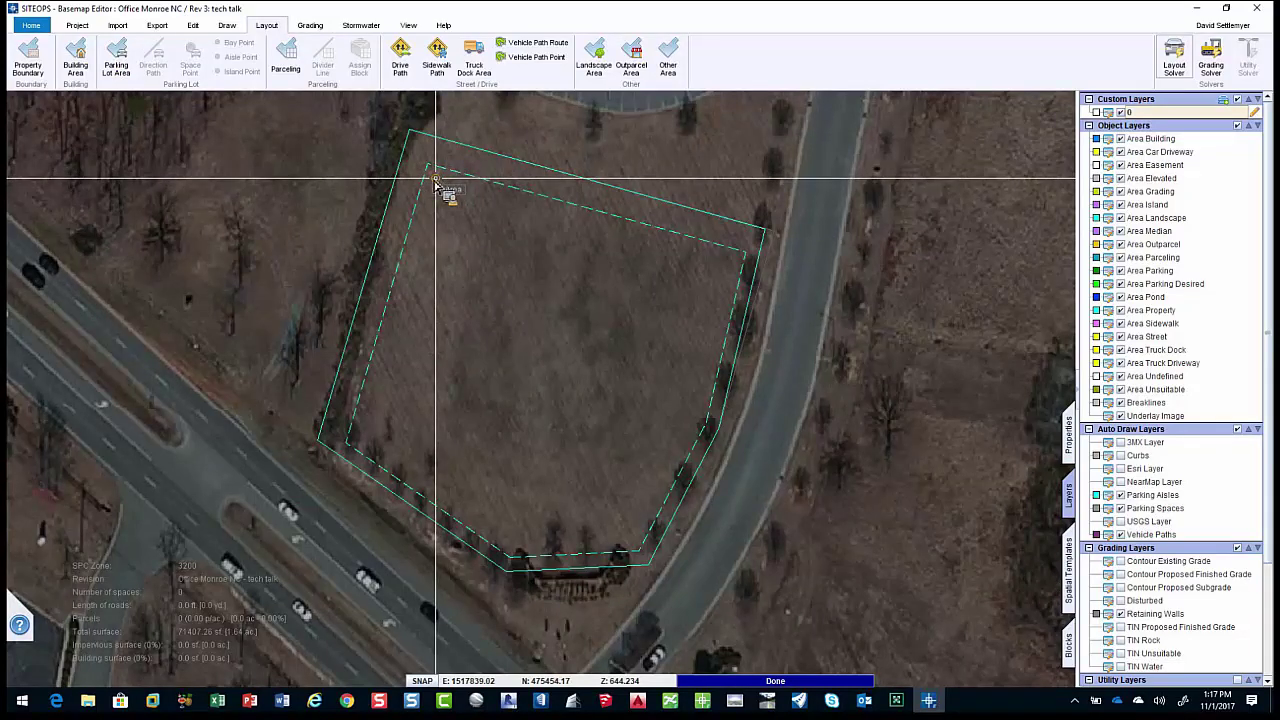
{"action": "left_click", "coordinate": [118, 25]}
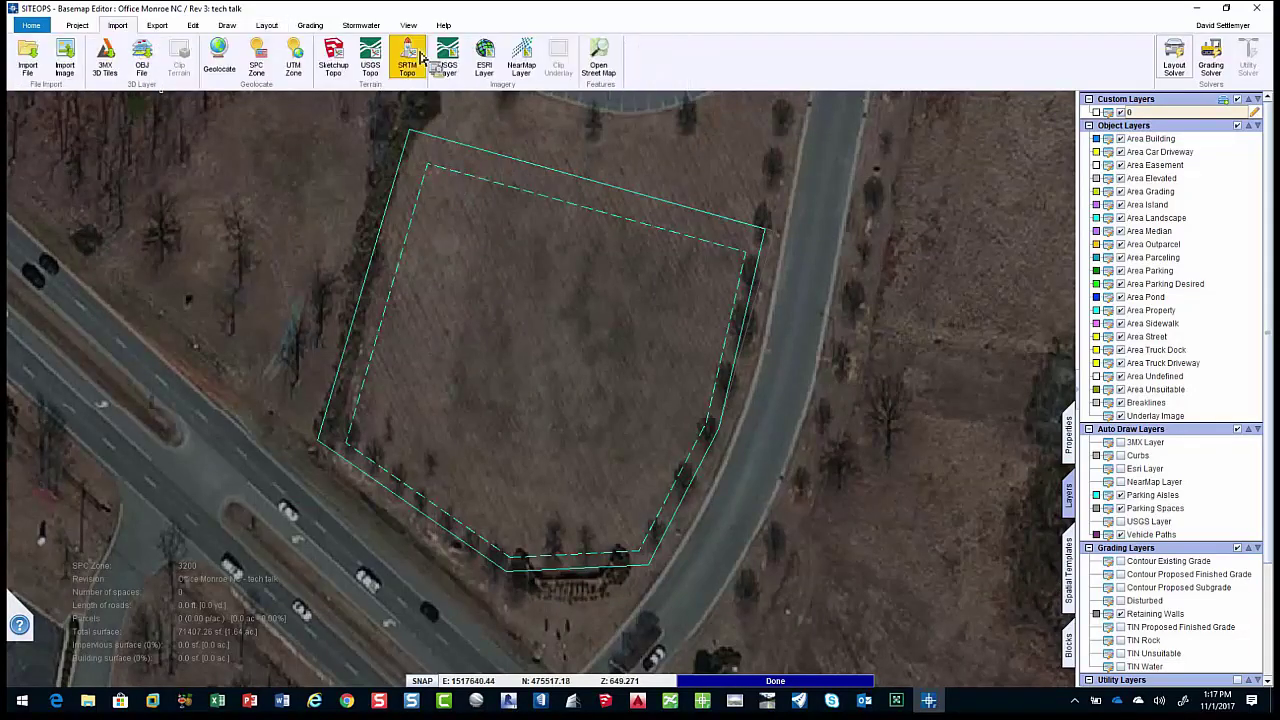
{"action": "left_click", "coordinate": [484, 60]}
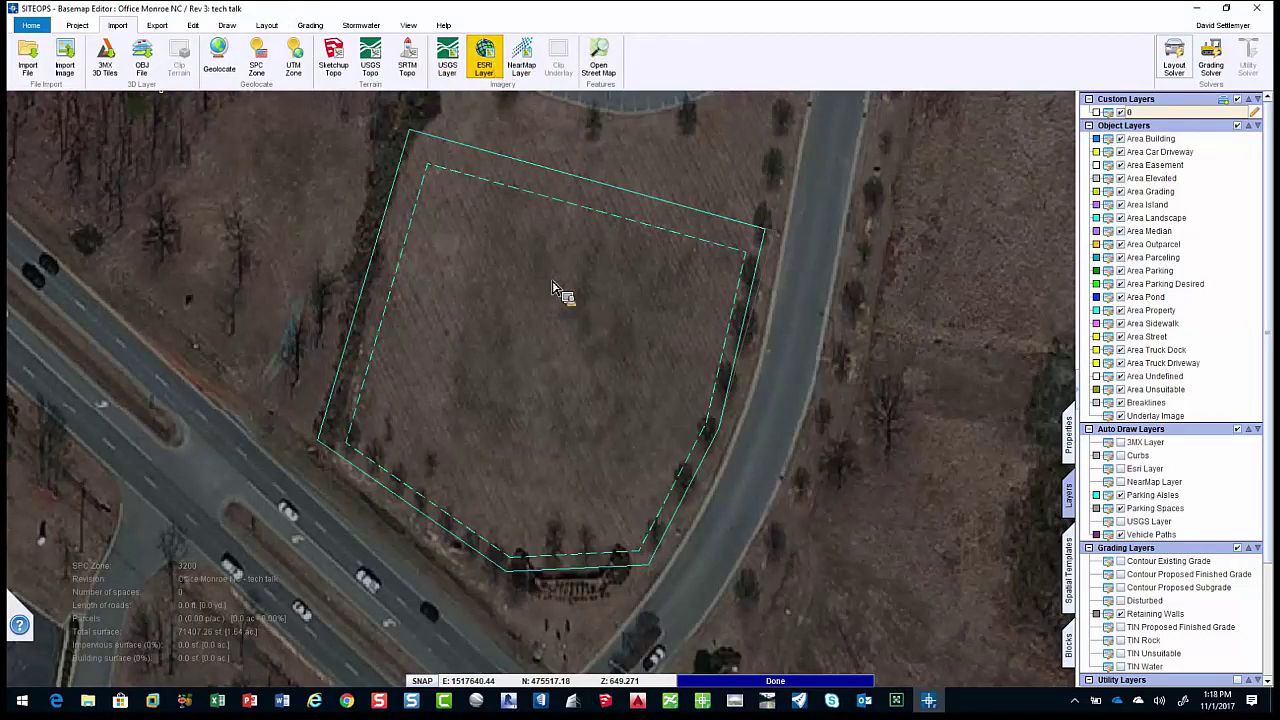
{"action": "left_click_drag", "start_coordinate": [504, 244], "coordinate": [598, 244]}
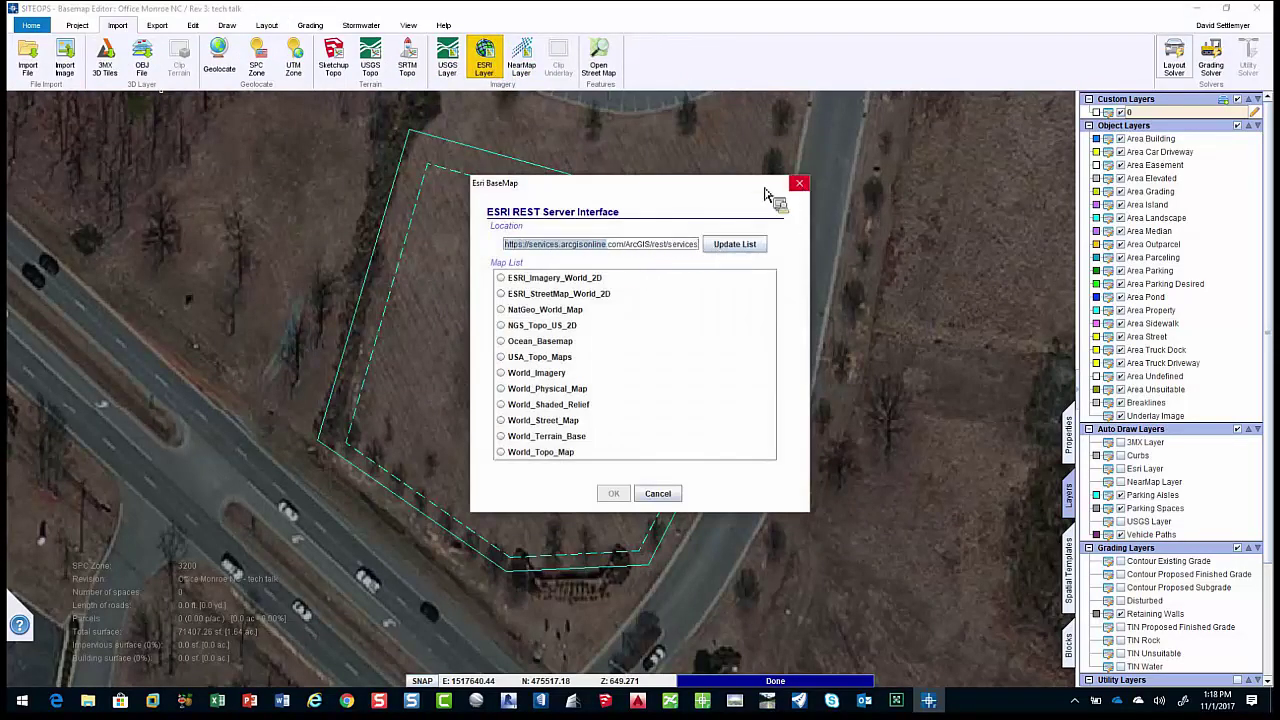
{"action": "left_click", "coordinate": [799, 183]}
Check which file types can be imported into the project, and cancel the file import.
{"action": "left_click", "coordinate": [28, 62]}
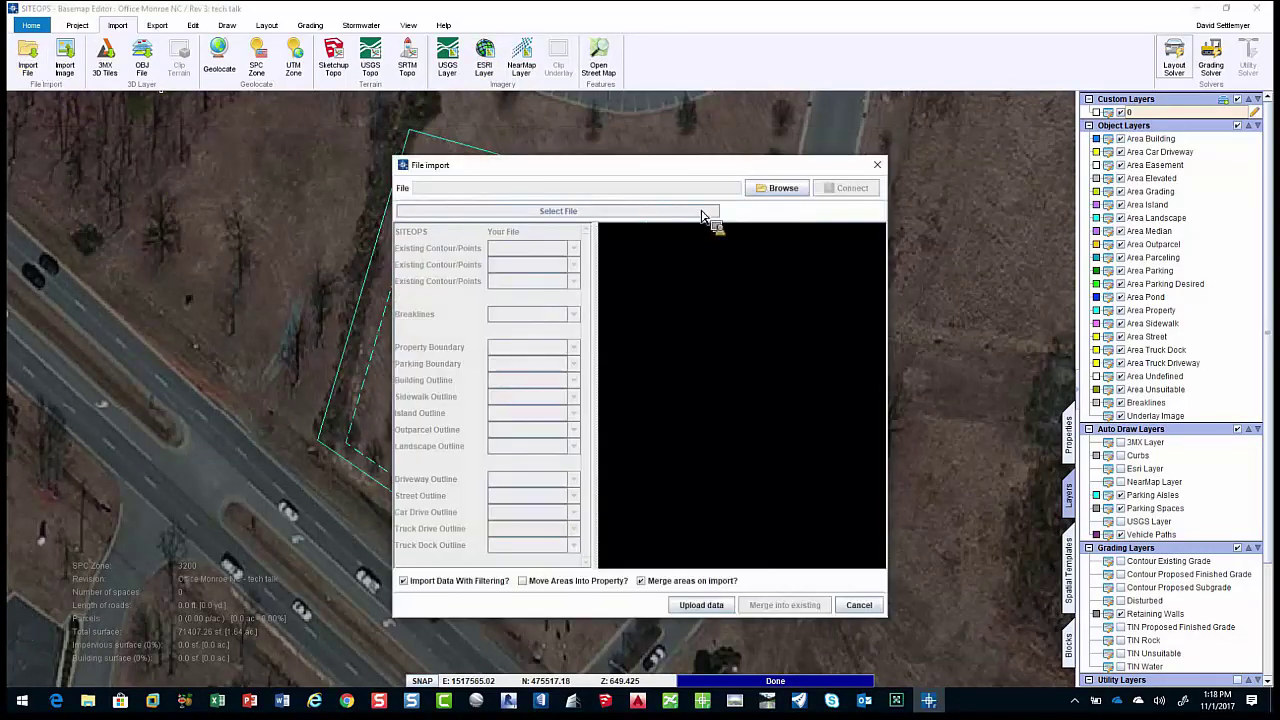
{"action": "left_click", "coordinate": [785, 192]}
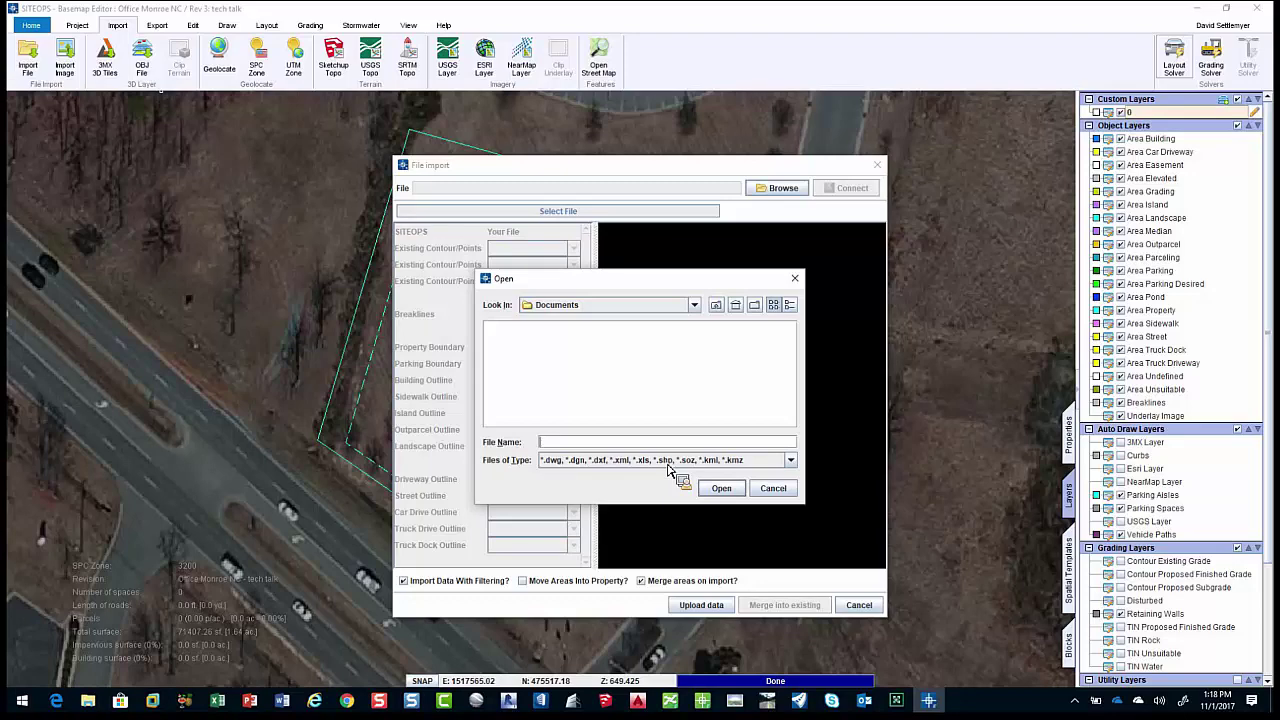
{"action": "left_click", "coordinate": [772, 488]}
{"action": "left_click", "coordinate": [858, 605]}
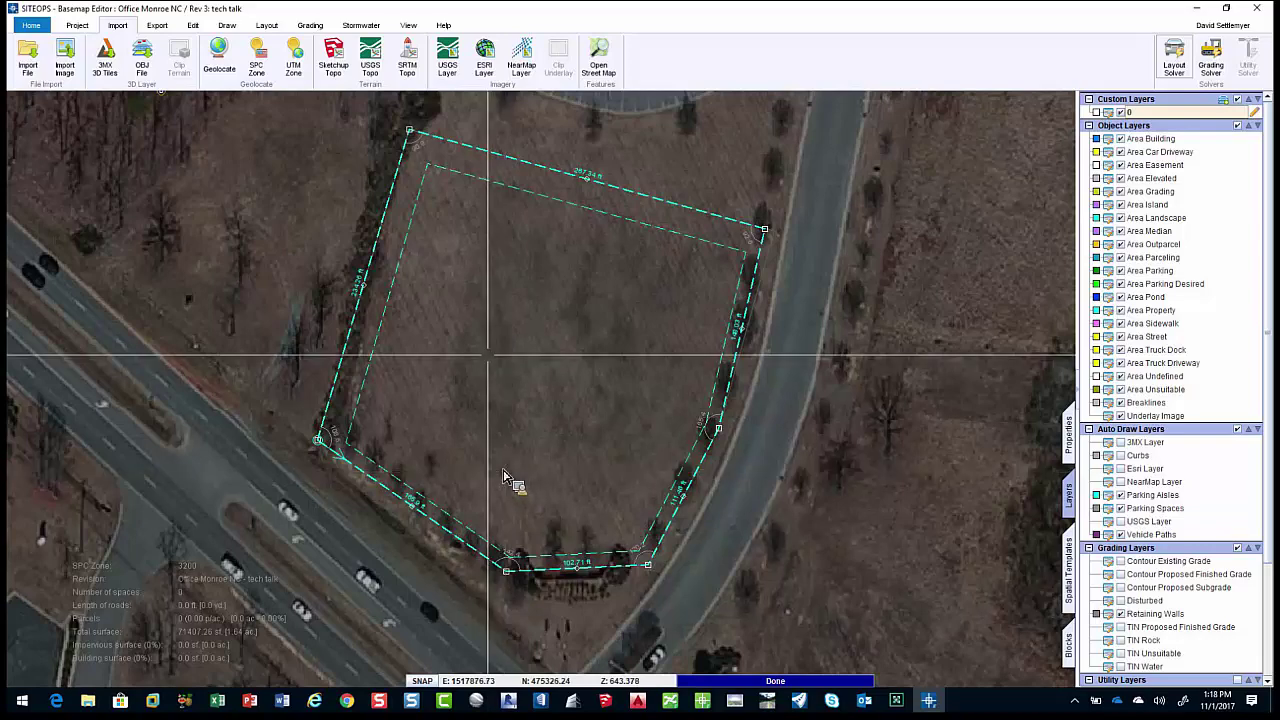
Draw a four-sided parking lot area just inside the setback lines, about 221 ft wide and 186 to 192 ft deep.
{"action": "left_click", "coordinate": [266, 25]}
{"action": "left_click", "coordinate": [116, 58]}
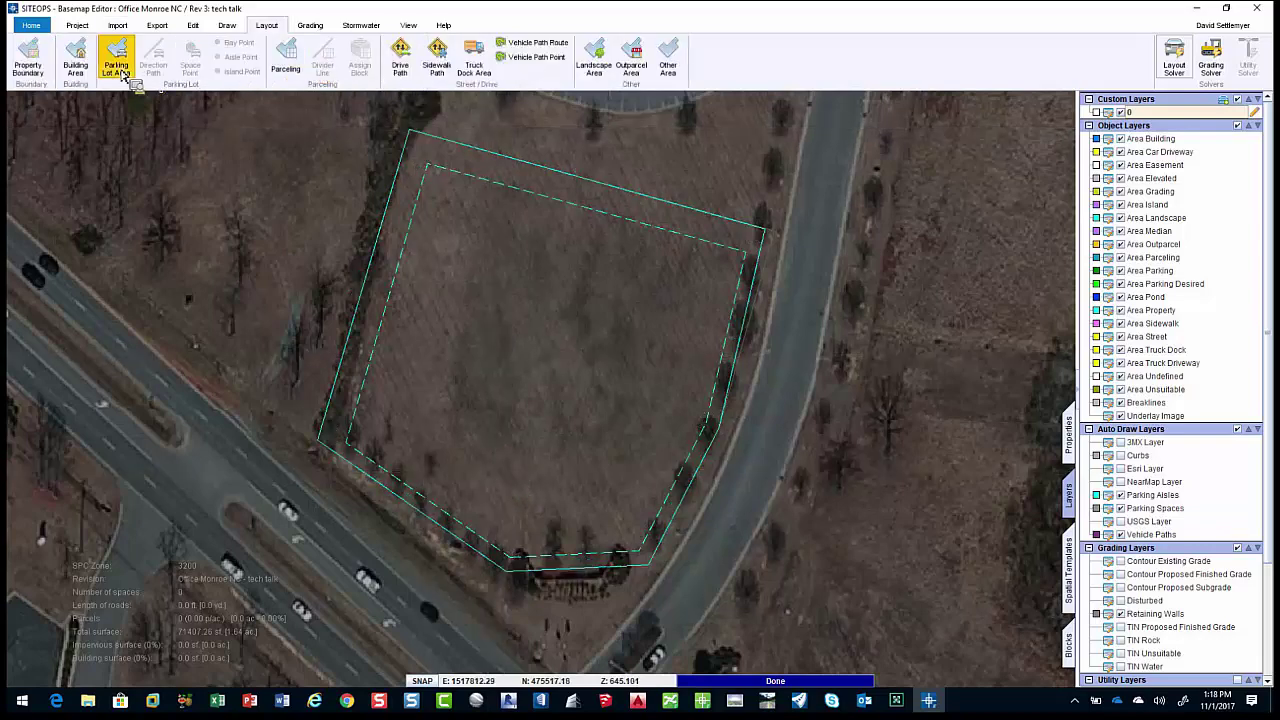
{"action": "left_click", "coordinate": [722, 265]}
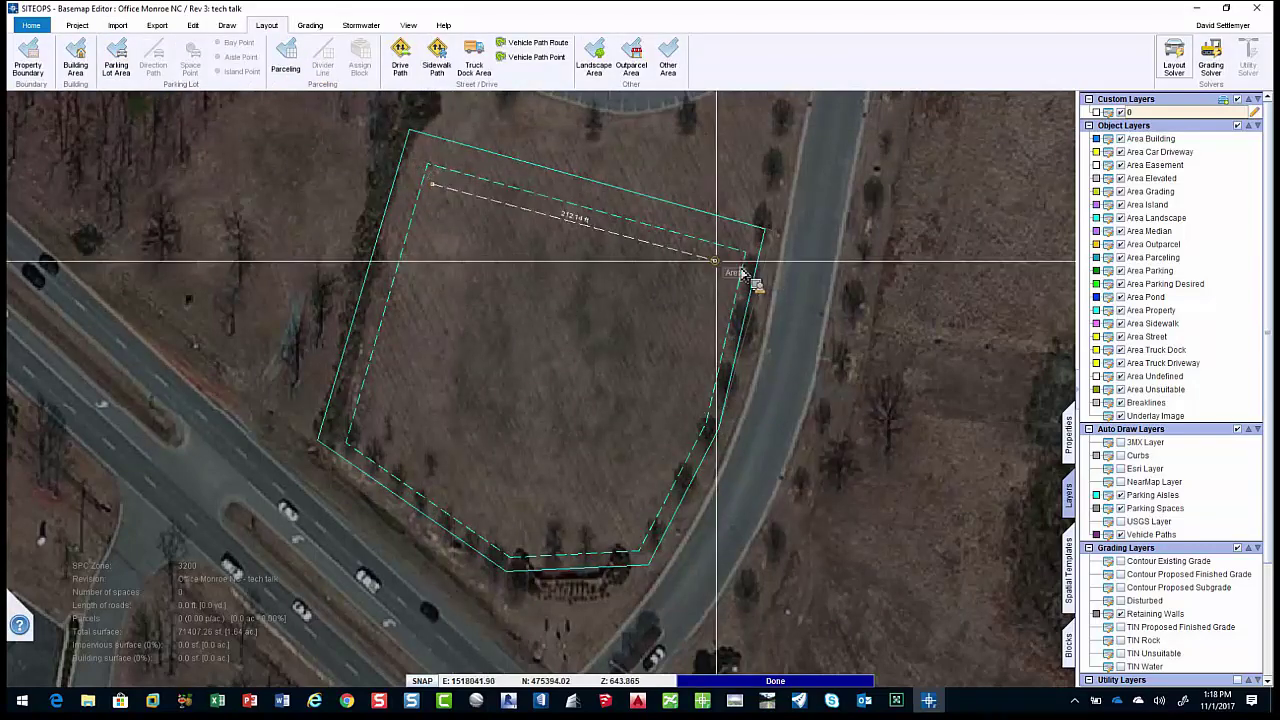
{"action": "left_click", "coordinate": [652, 517]}
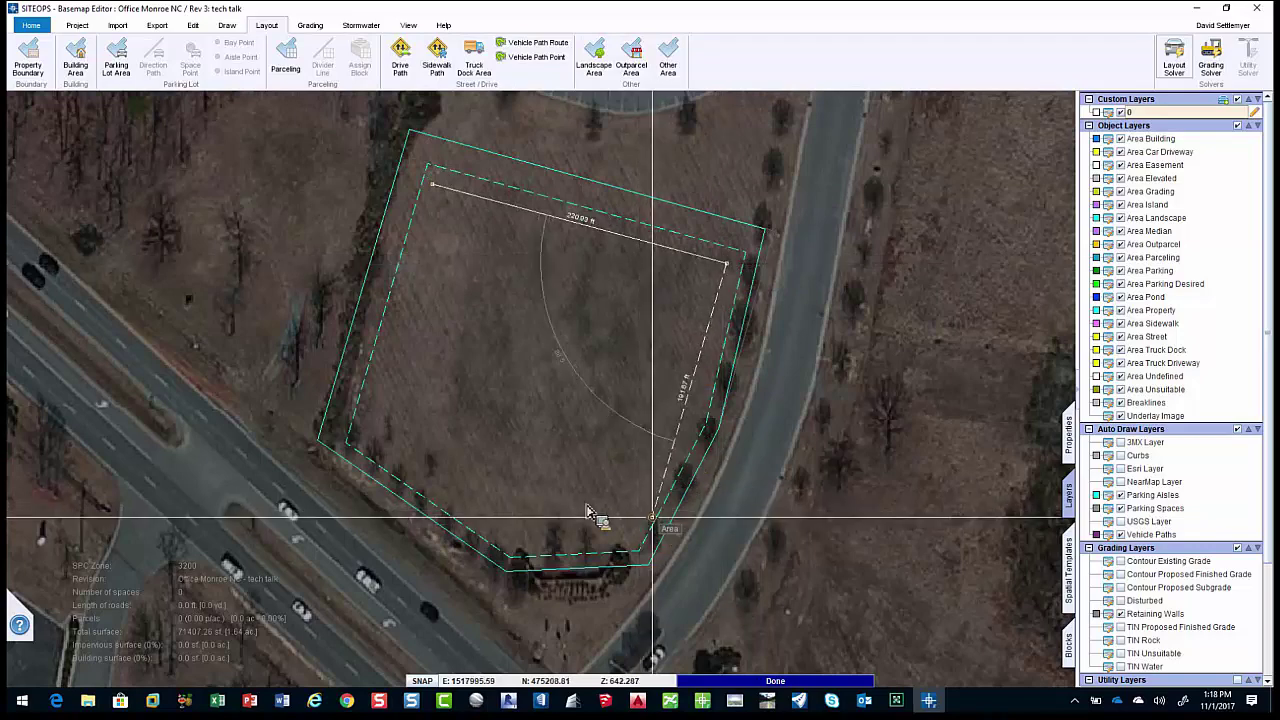
{"action": "left_click", "coordinate": [358, 428]}
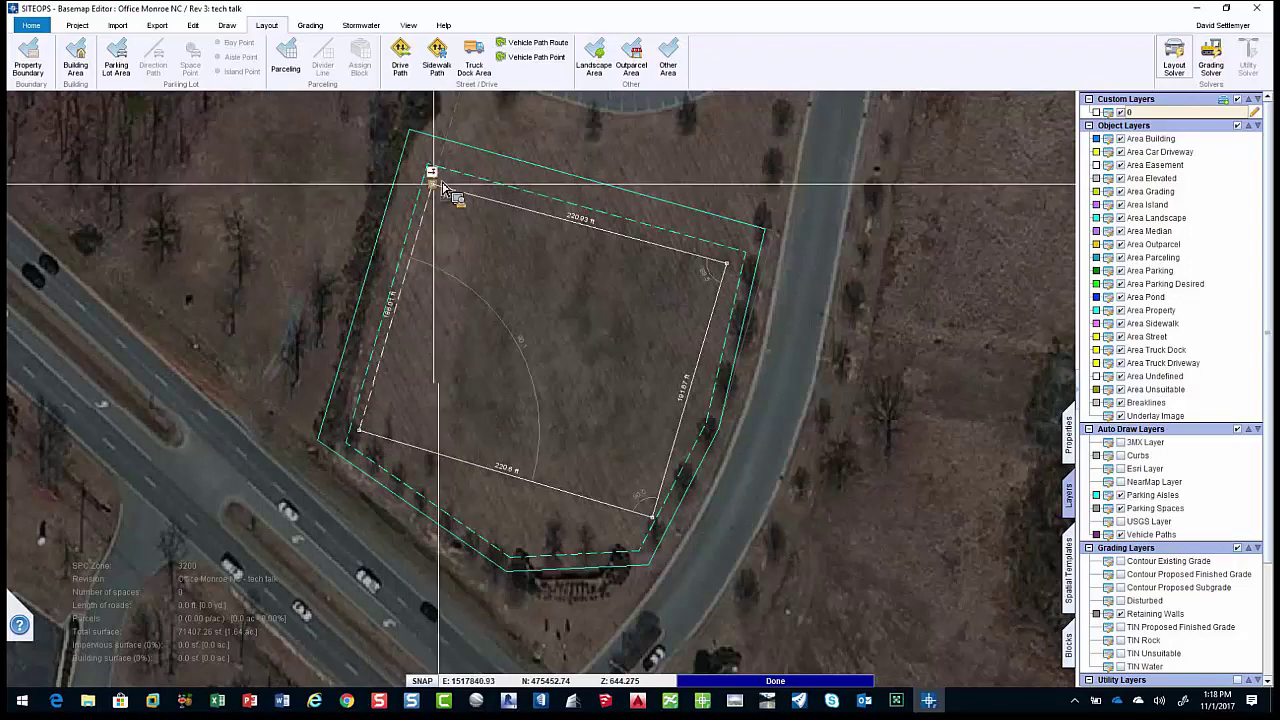
{"action": "left_click", "coordinate": [432, 184]}
Show the new parking area's properties and run the Layout Solver to generate its parking spaces.
{"action": "scroll", "coordinate": [600, 405], "scroll_direction": "up", "scroll_amount": 3}
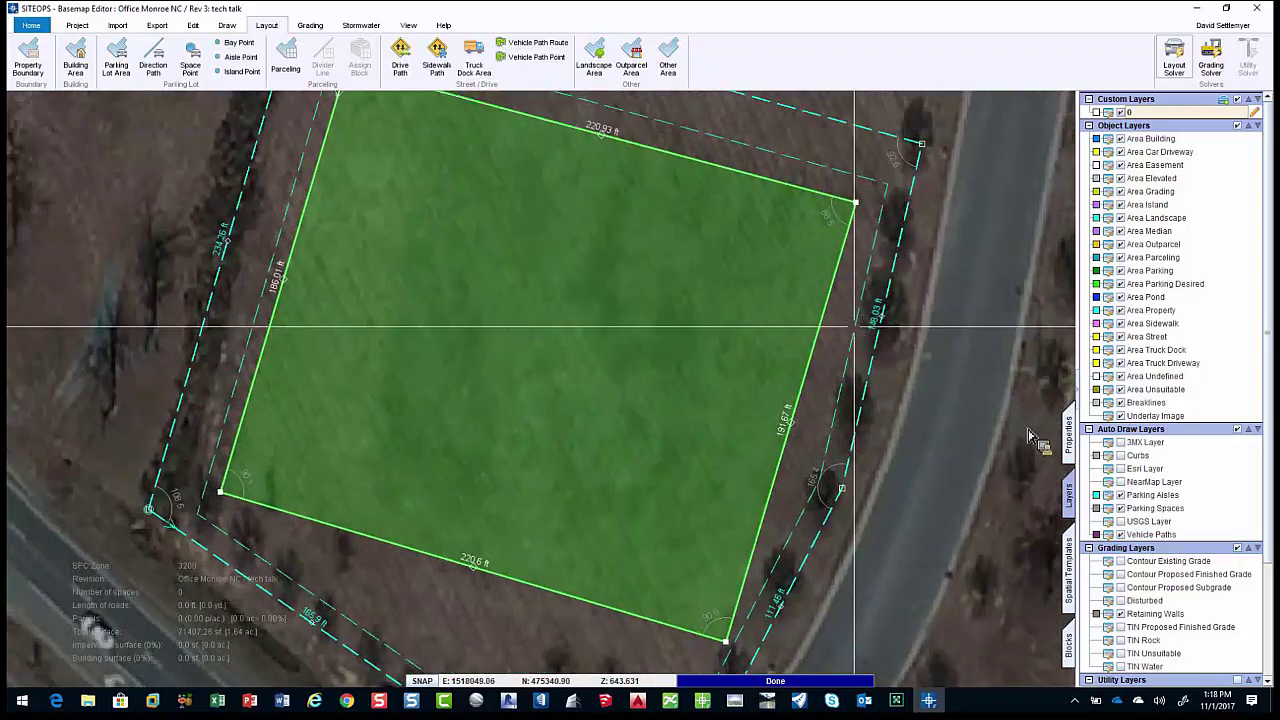
{"action": "left_click", "coordinate": [1070, 432]}
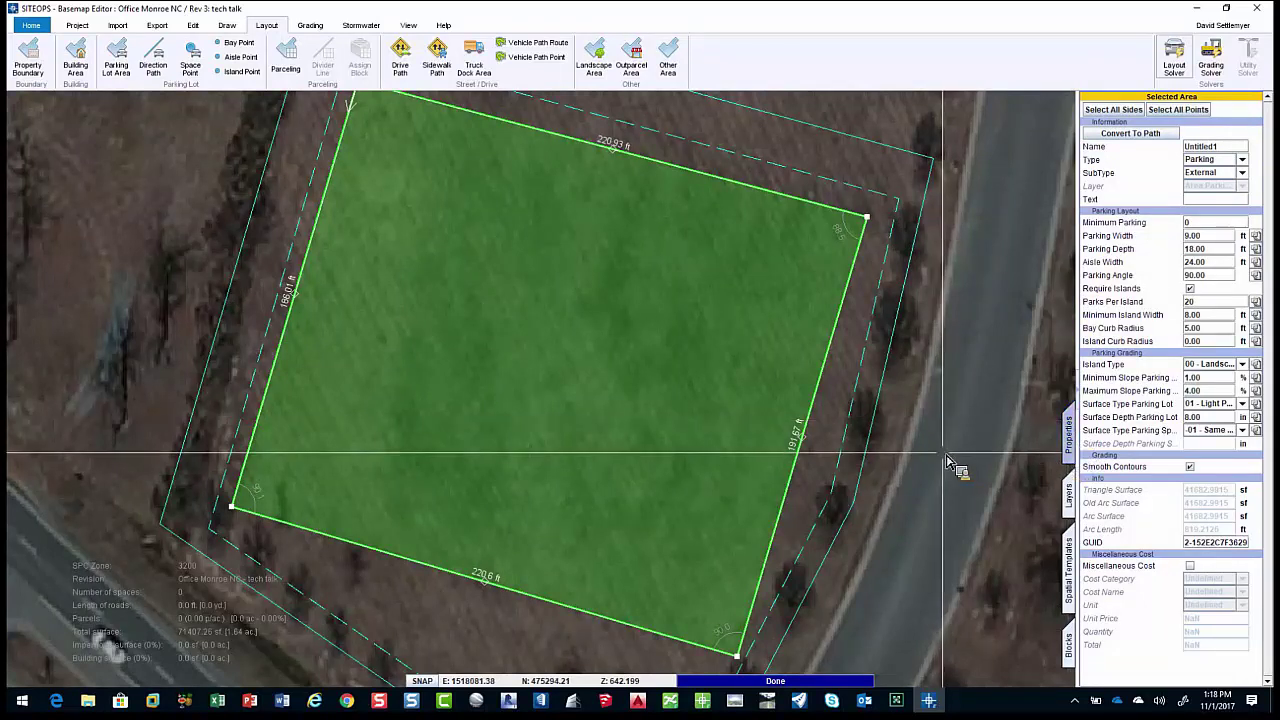
{"action": "left_click", "coordinate": [1174, 60]}
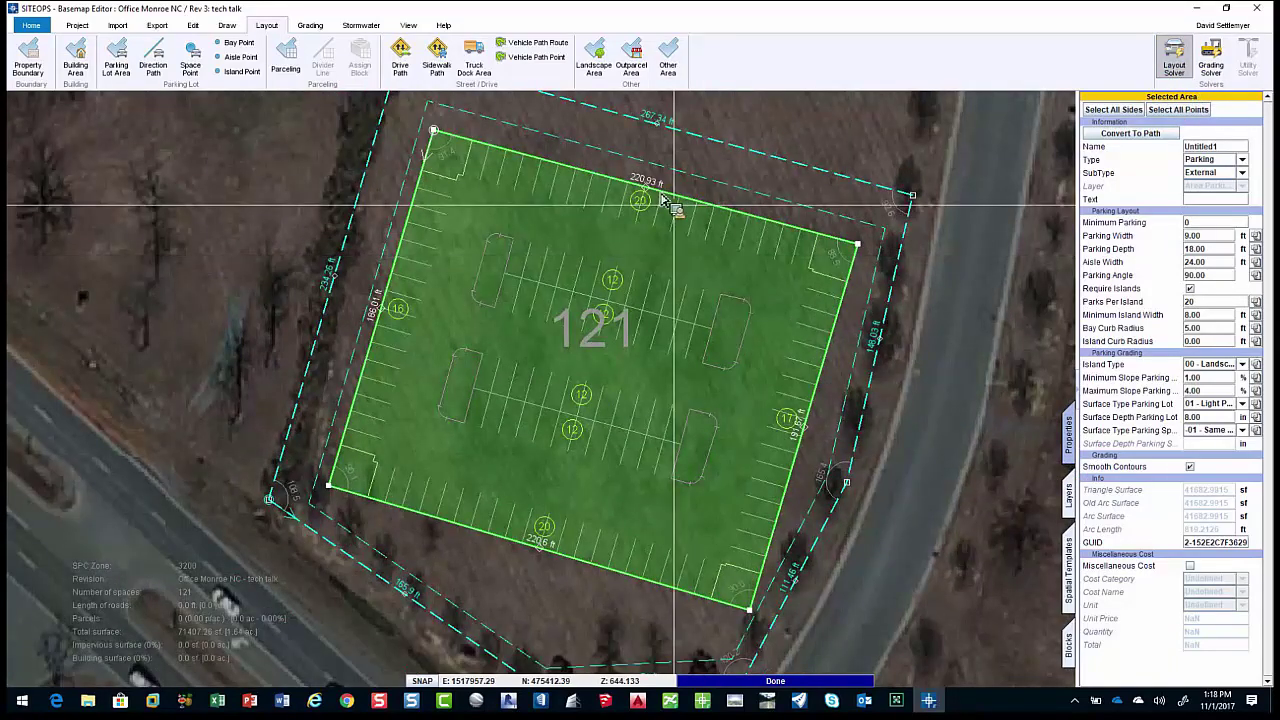
Test moving the parking lot's north side outward, settle it slightly north of its original position, and deselect the lot.
{"action": "left_click", "coordinate": [655, 195]}
{"action": "left_click_drag", "start_coordinate": [655, 195], "coordinate": [664, 156]}
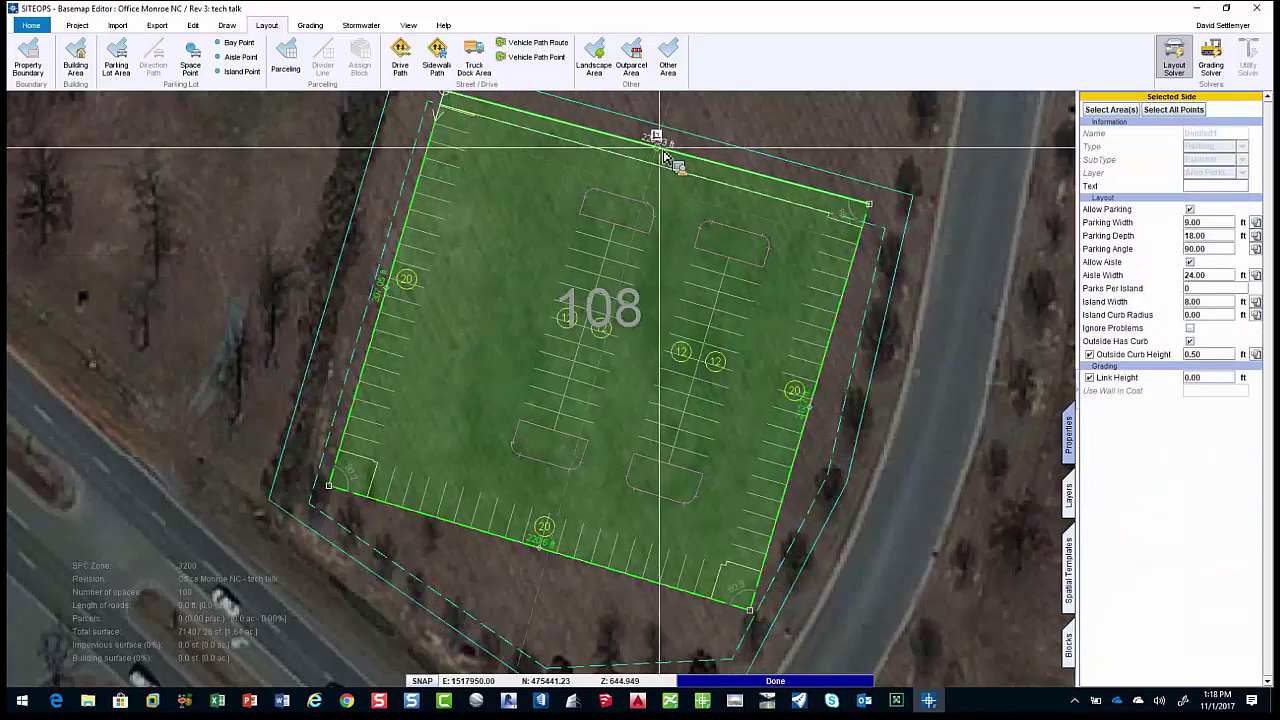
{"action": "left_click_drag", "start_coordinate": [664, 156], "coordinate": [651, 186]}
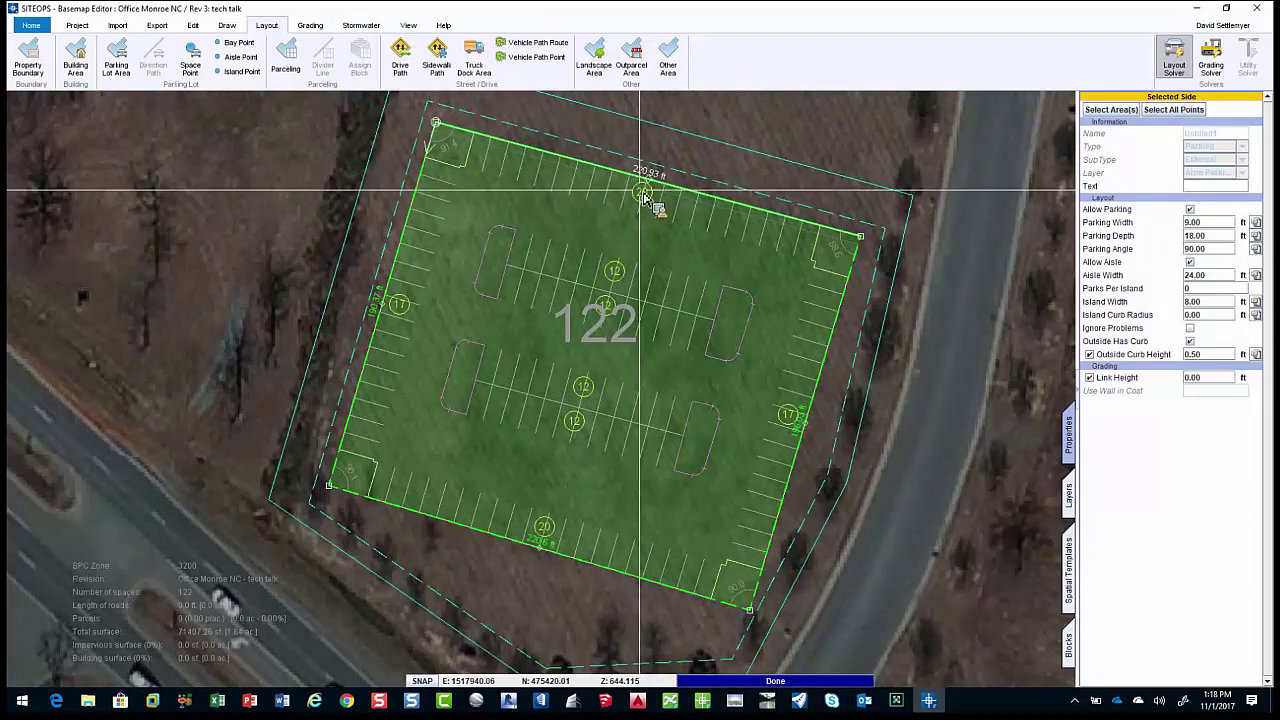
{"action": "key", "text": "Escape"}
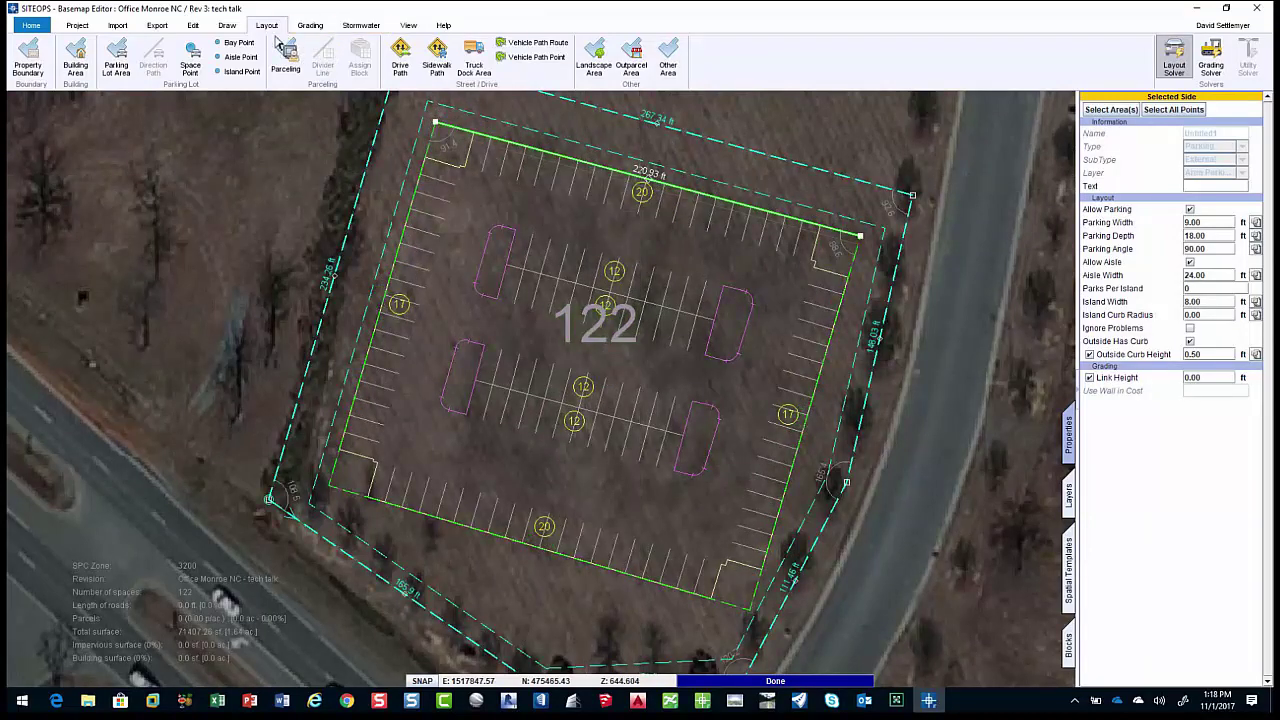
{"action": "left_click", "coordinate": [28, 58]}
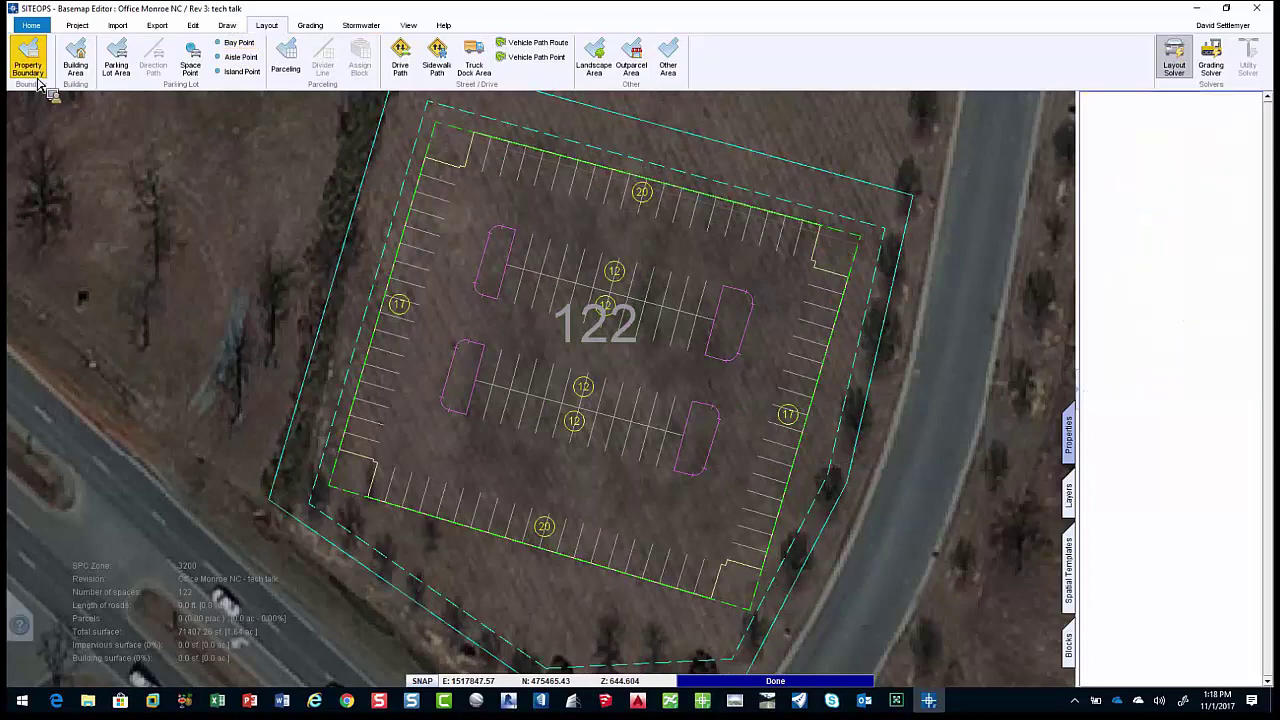
{"action": "left_click", "coordinate": [447, 411]}
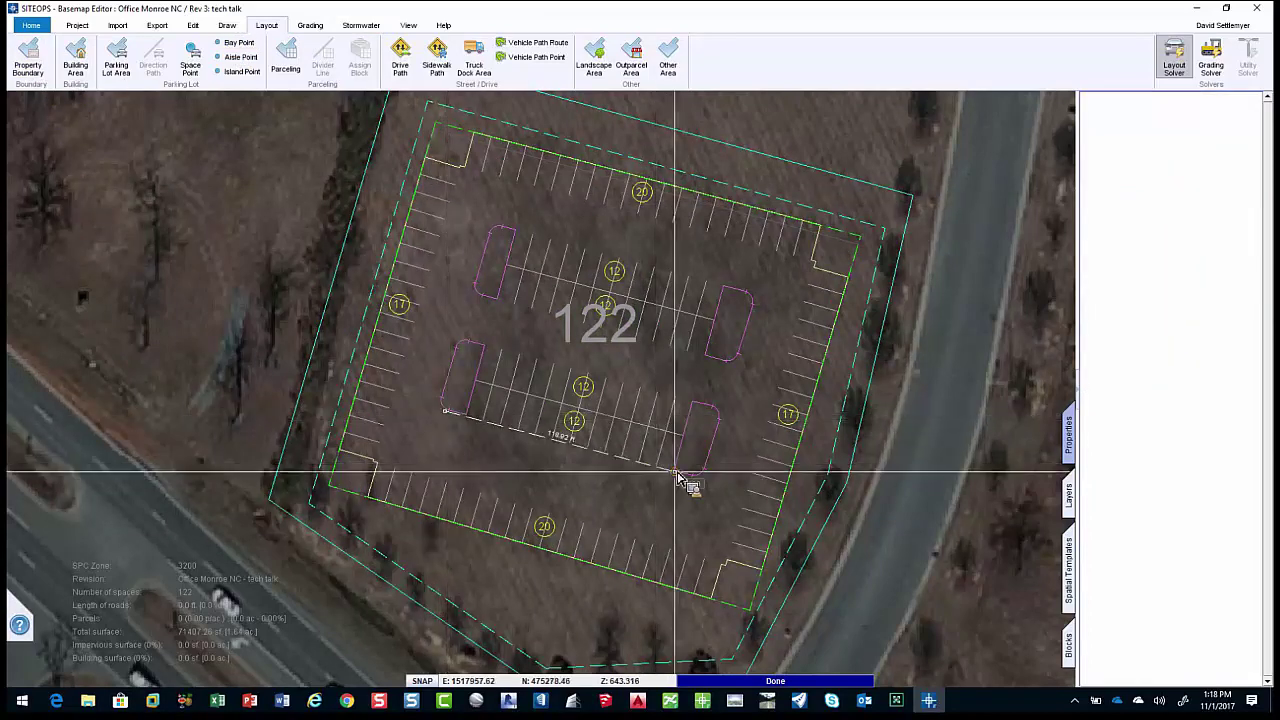
{"action": "left_click", "coordinate": [697, 478]}
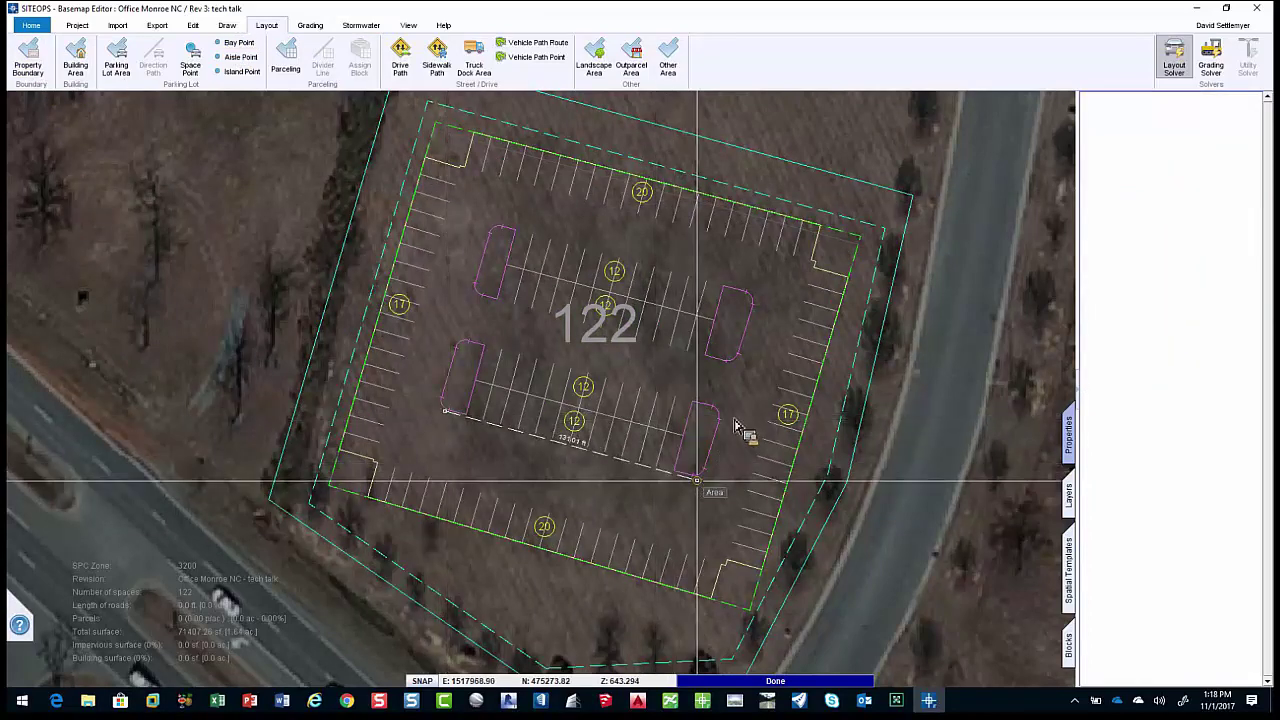
{"action": "left_click", "coordinate": [751, 285]}
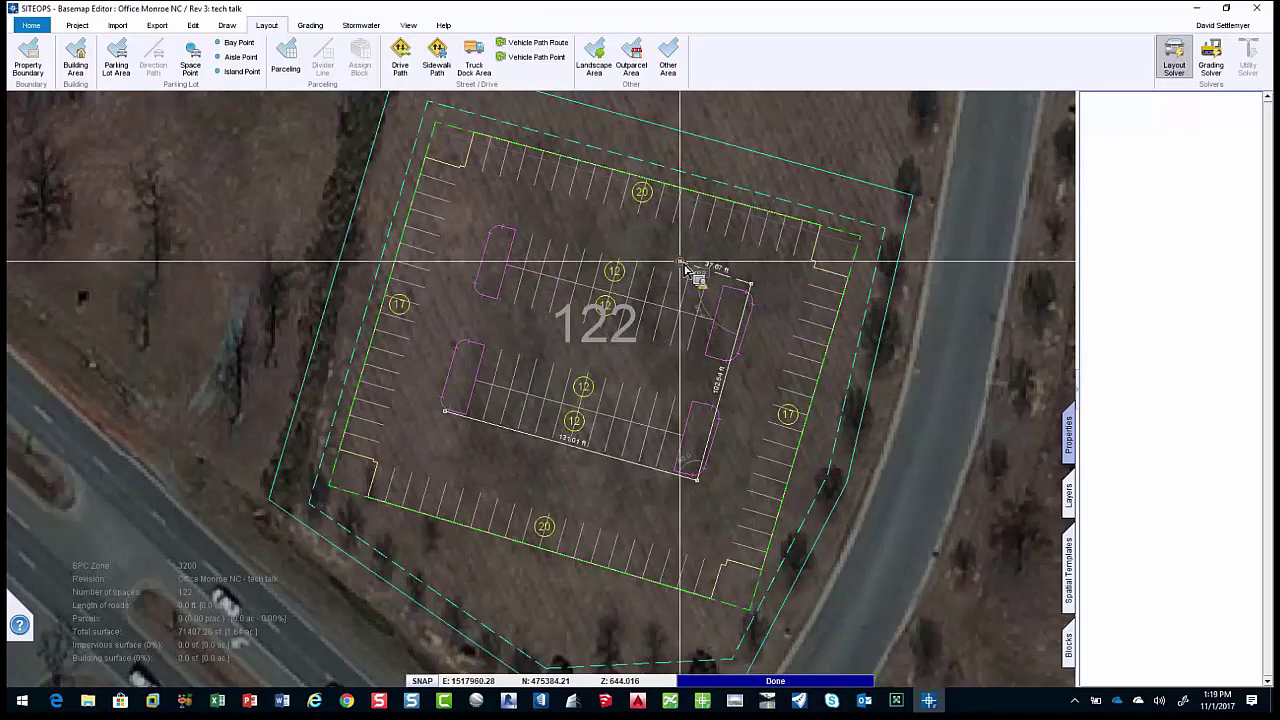
{"action": "left_click", "coordinate": [647, 256]}
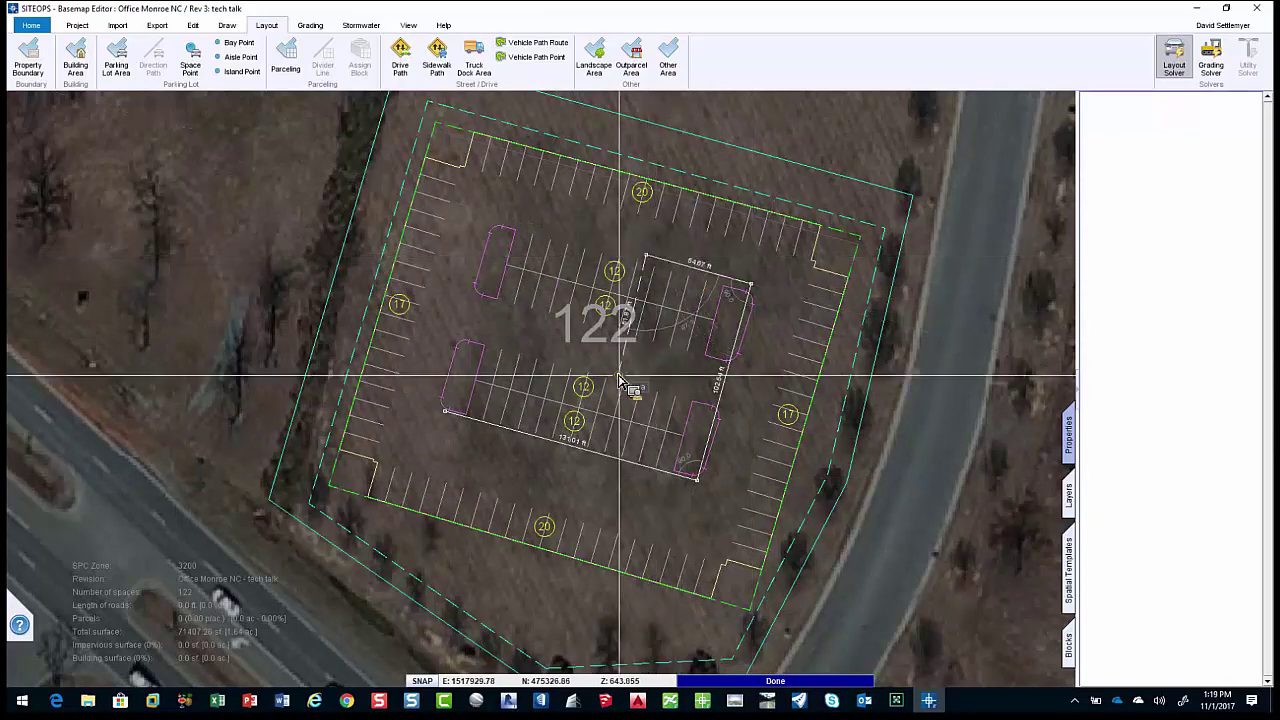
{"action": "left_click", "coordinate": [467, 330]}
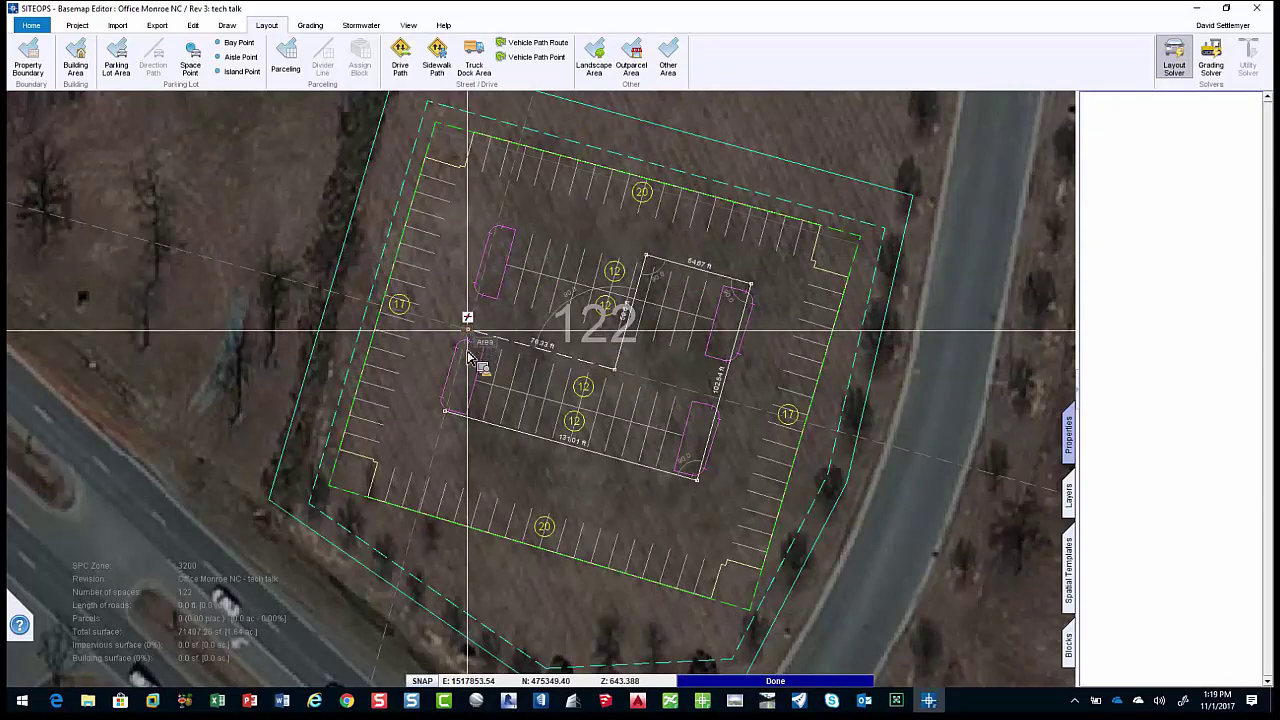
{"action": "left_click", "coordinate": [444, 410]}
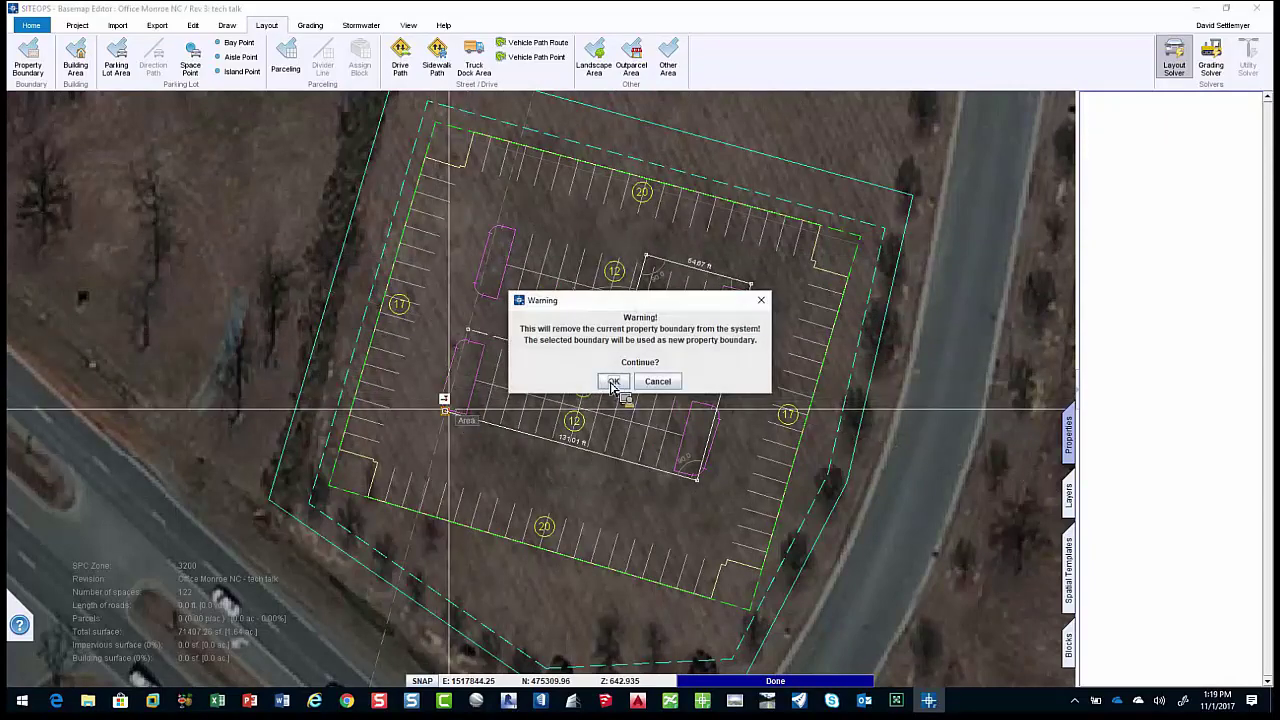
{"action": "left_click", "coordinate": [664, 385]}
Draw an L-shaped building area inside the parking lot with a 60 ft north side, about 133 ft south side and 99 ft east side.
{"action": "left_click", "coordinate": [97, 62]}
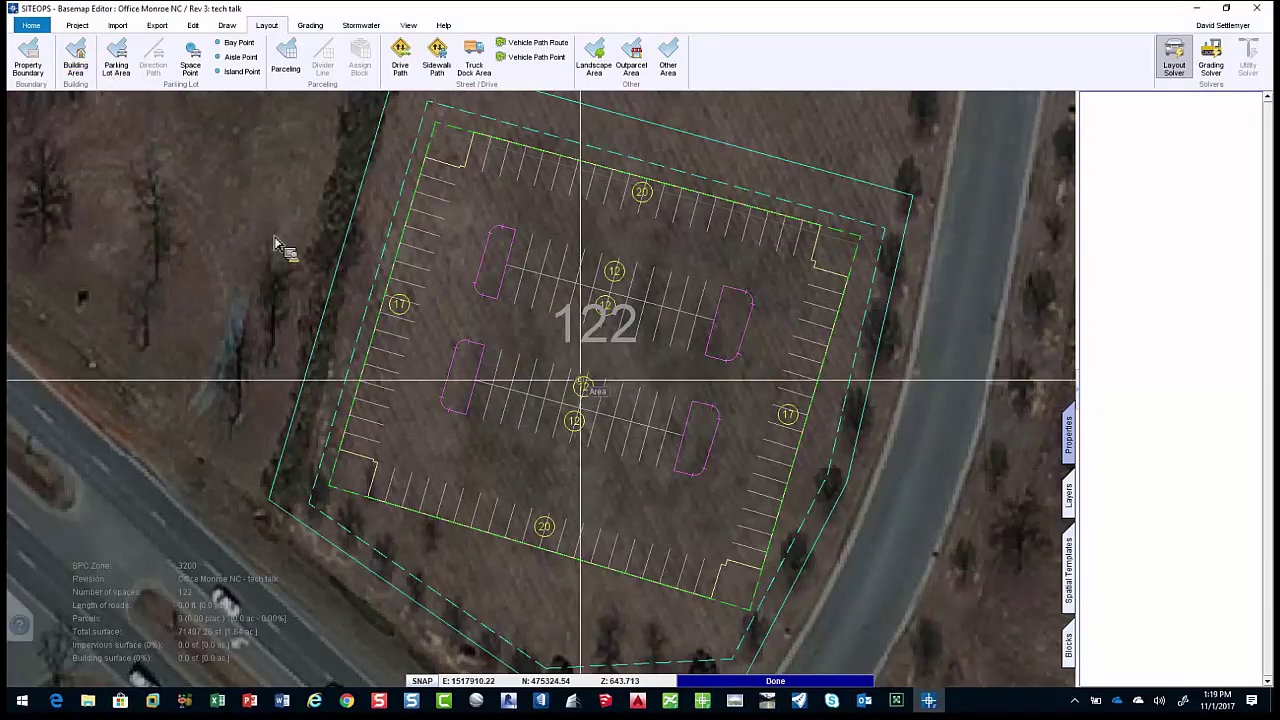
{"action": "left_click", "coordinate": [440, 408]}
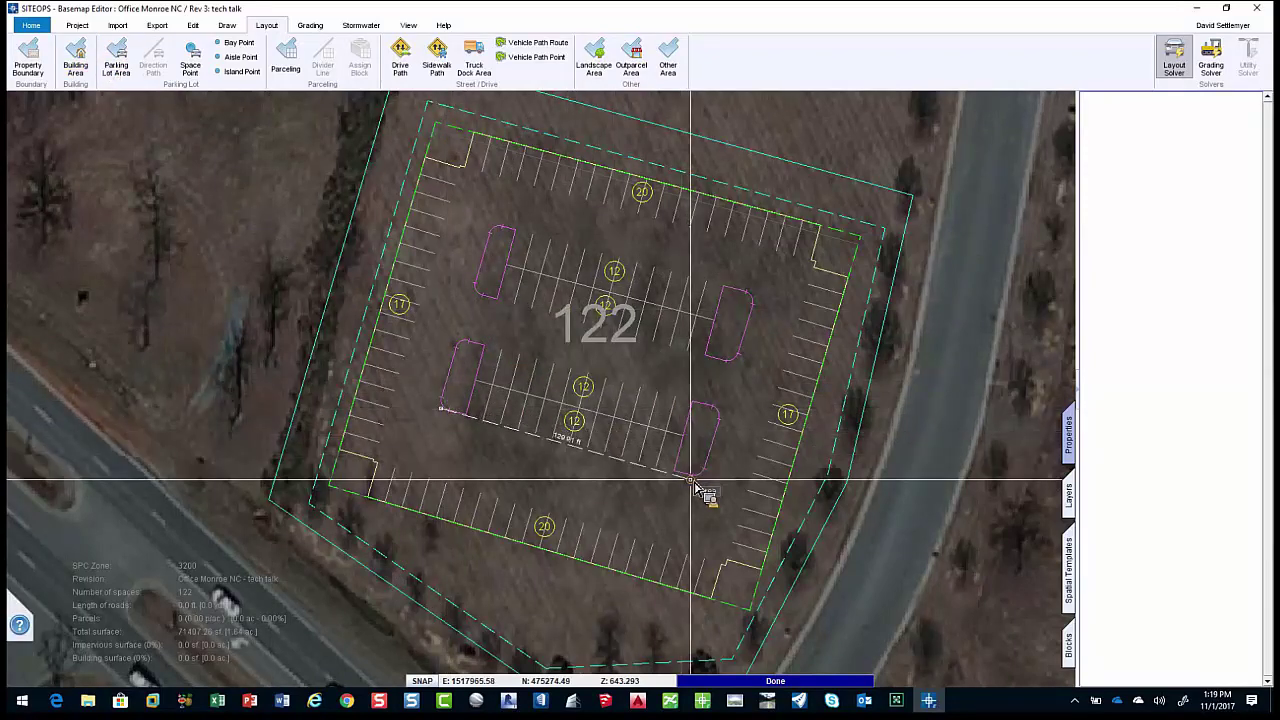
{"action": "left_click", "coordinate": [697, 476]}
{"action": "left_click", "coordinate": [749, 288]}
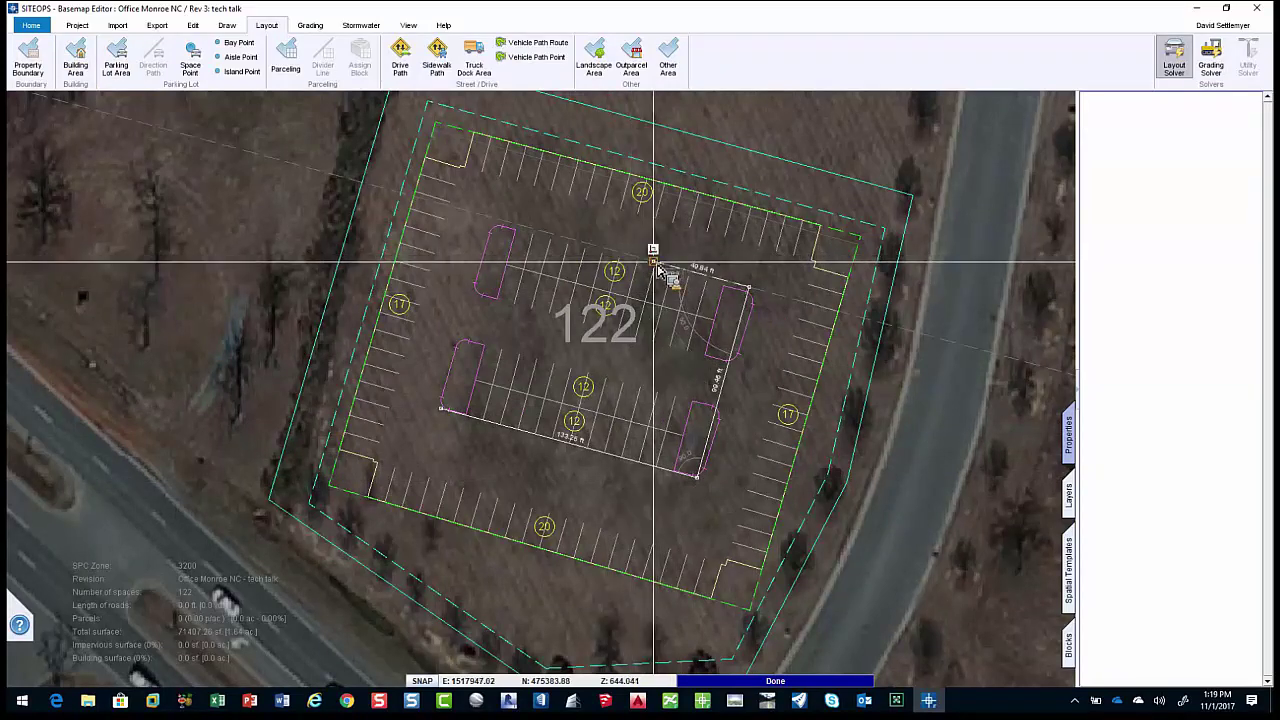
{"action": "type", "text": "60"}
{"action": "key", "text": "Return"}
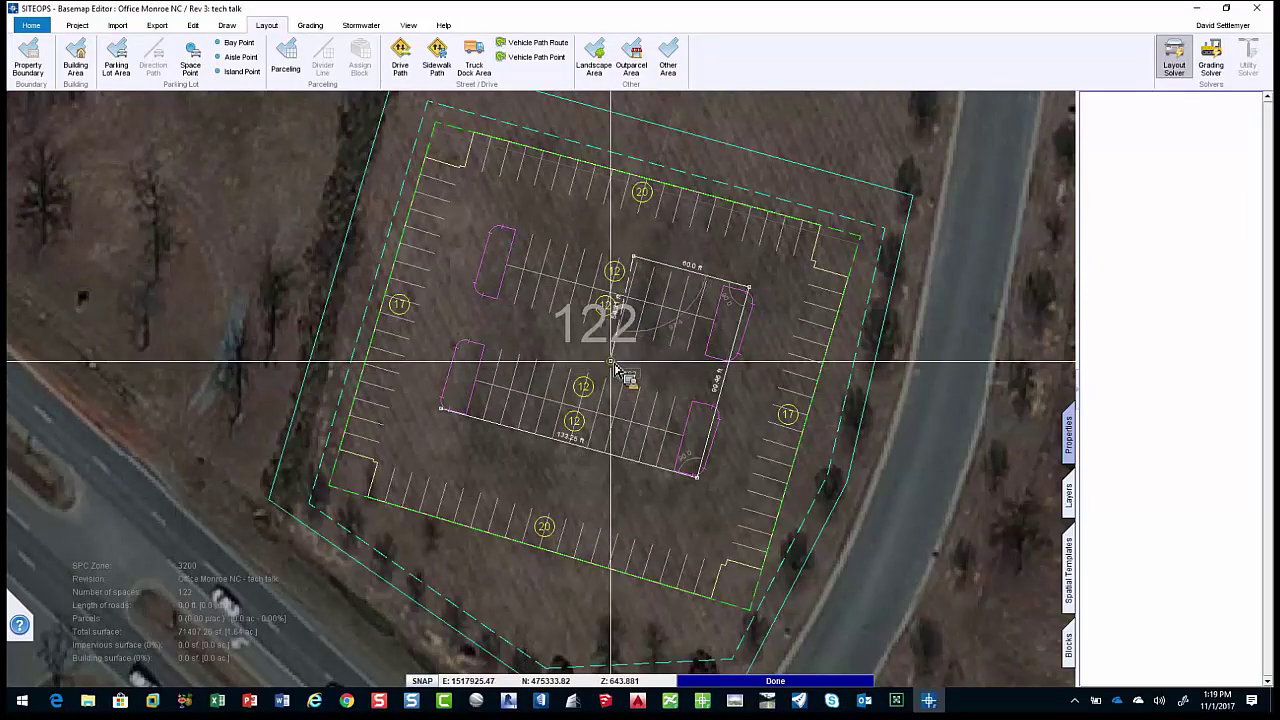
{"action": "left_click", "coordinate": [605, 356]}
{"action": "left_click", "coordinate": [465, 320]}
{"action": "left_click", "coordinate": [441, 410]}
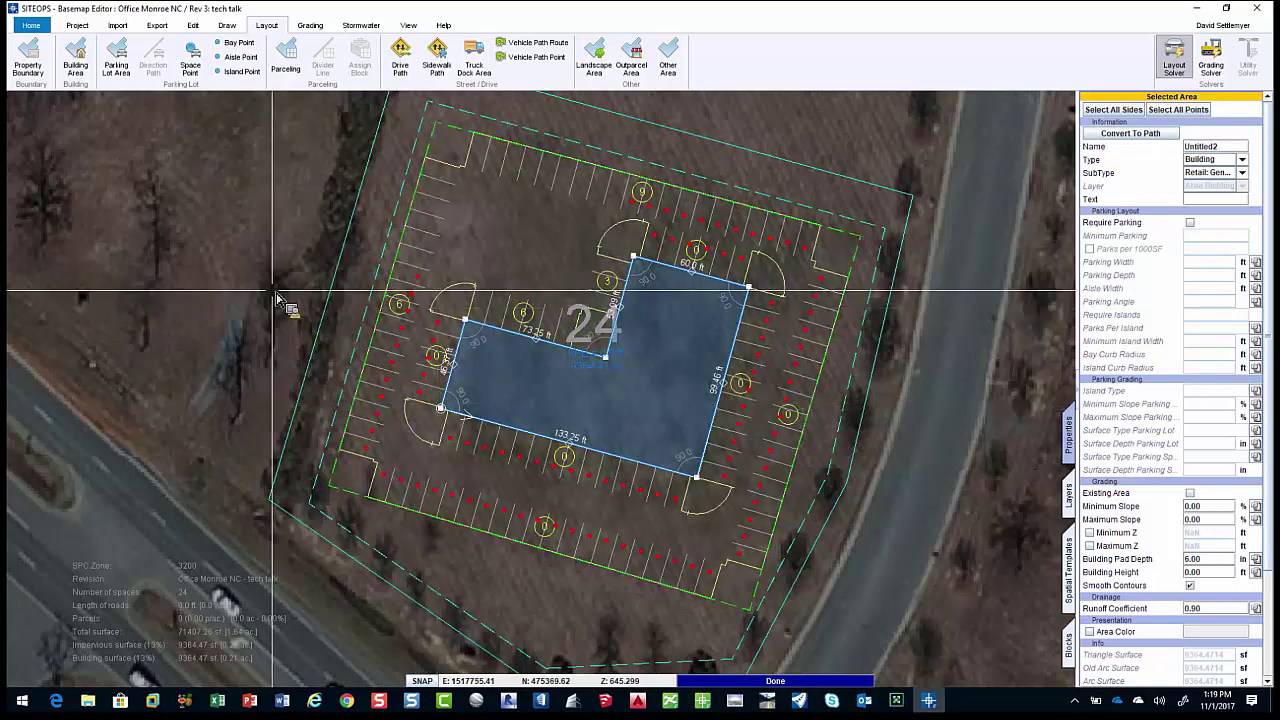
Disallow parking along the building's west side and its 60 ft north side.
{"action": "scroll", "coordinate": [277, 300], "scroll_direction": "up", "scroll_amount": 1}
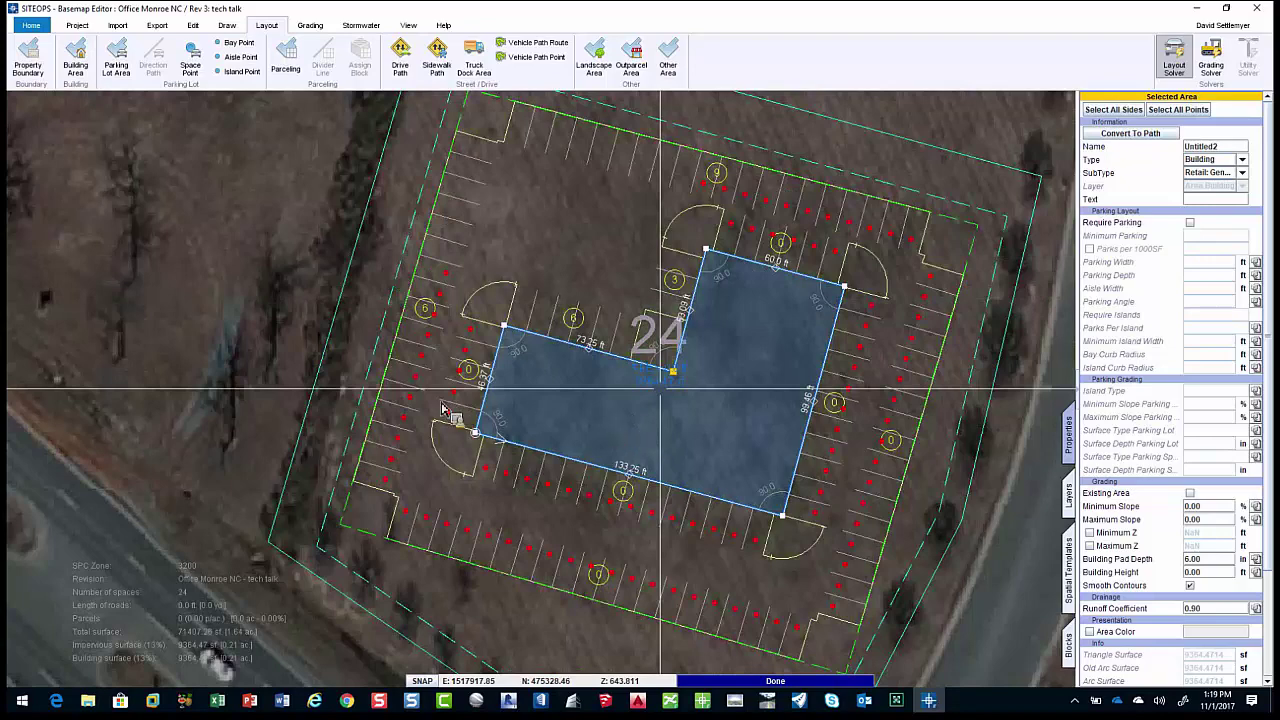
{"action": "right_click", "coordinate": [483, 390]}
{"action": "key", "text": "Escape"}
{"action": "left_click", "coordinate": [485, 405]}
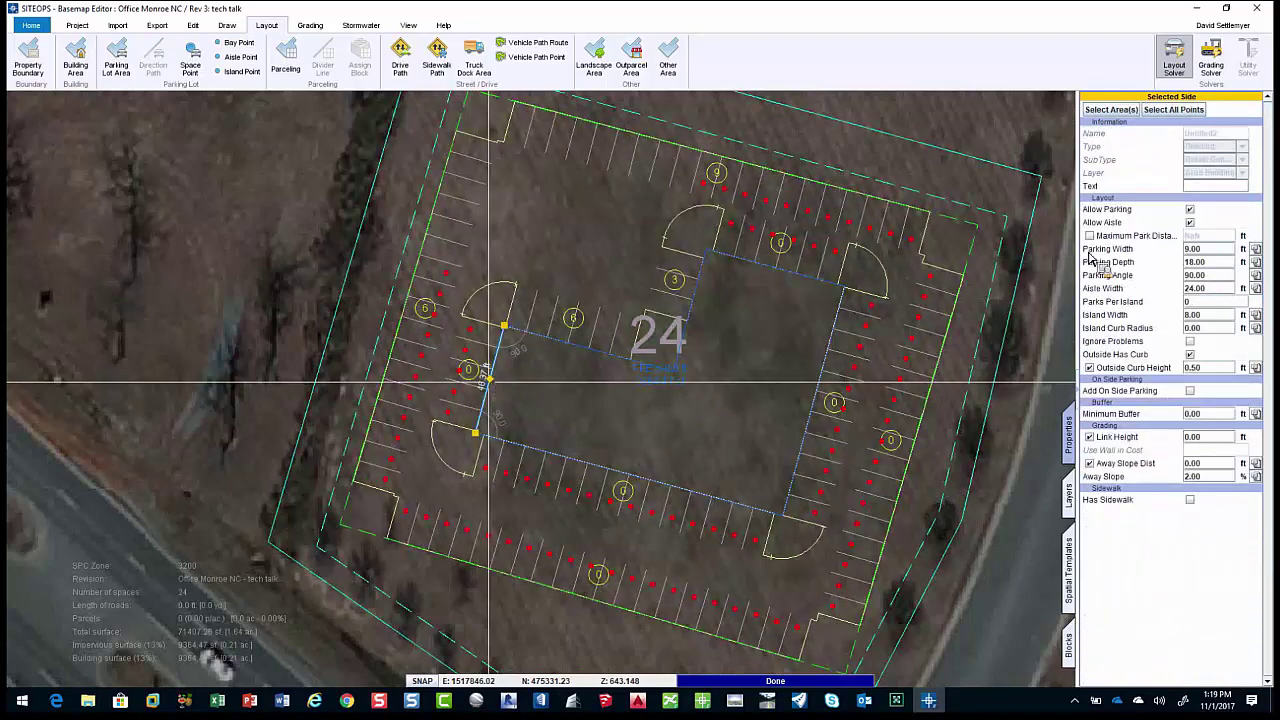
{"action": "left_click", "coordinate": [1189, 222]}
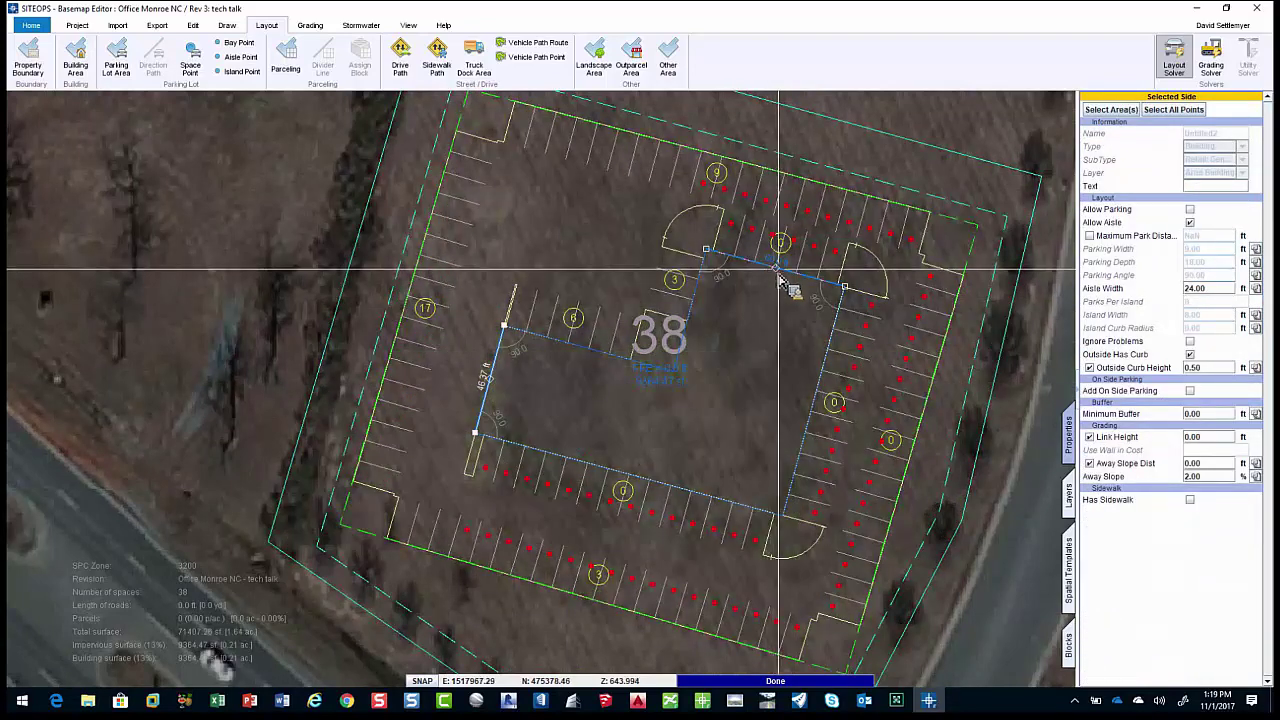
{"action": "left_click", "coordinate": [793, 278]}
{"action": "left_click", "coordinate": [1189, 209]}
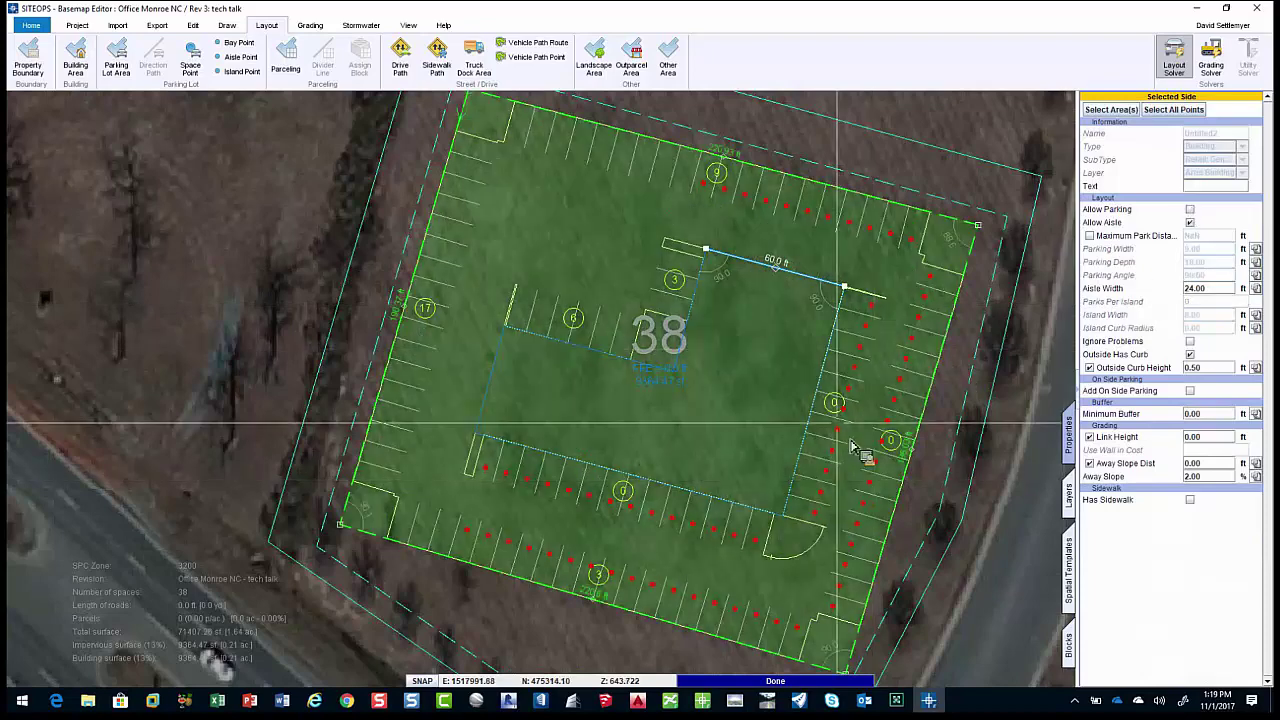
Move the building's east side inward and shift the parking lot's north and south sides slightly outward.
{"action": "left_click_drag", "start_coordinate": [812, 415], "coordinate": [784, 399]}
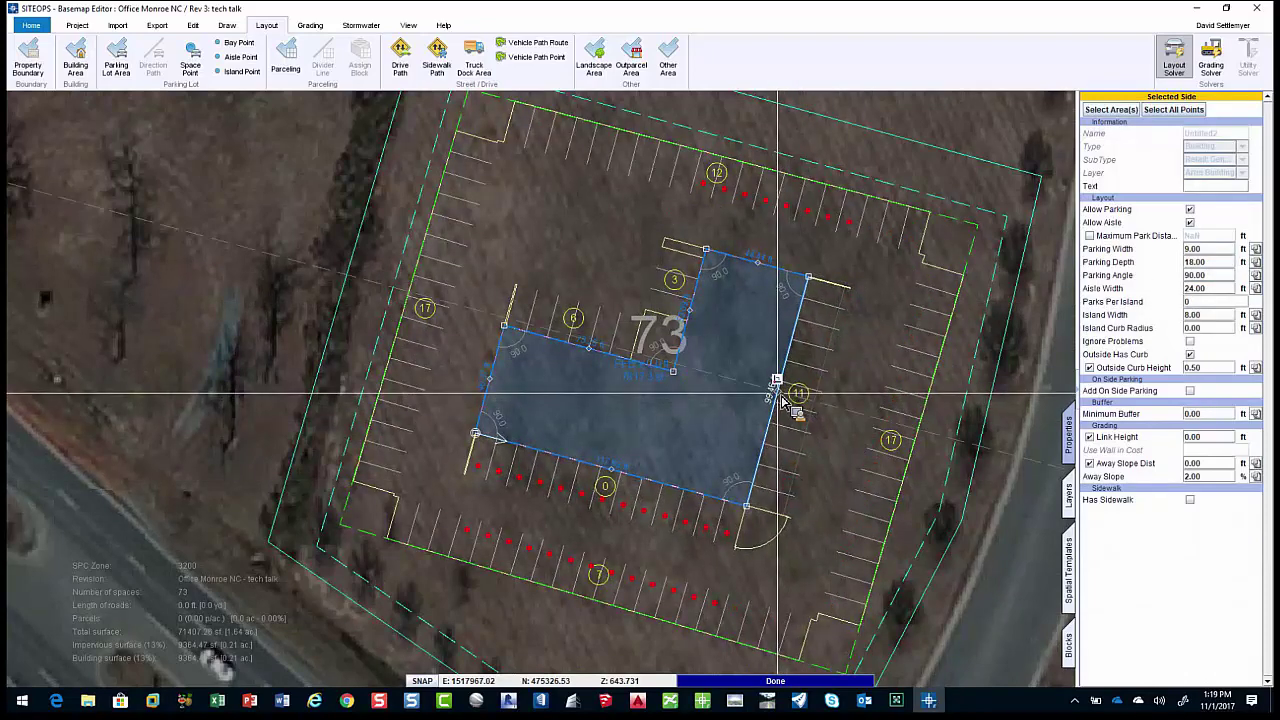
{"action": "left_click", "coordinate": [727, 150]}
{"action": "left_click", "coordinate": [596, 604]}
{"action": "mouse_move", "coordinate": [597, 614]}
{"action": "left_mouse_down"}
{"action": "mouse_move", "coordinate": [590, 630]}
{"action": "mouse_move", "coordinate": [586, 600]}
{"action": "left_mouse_up"}
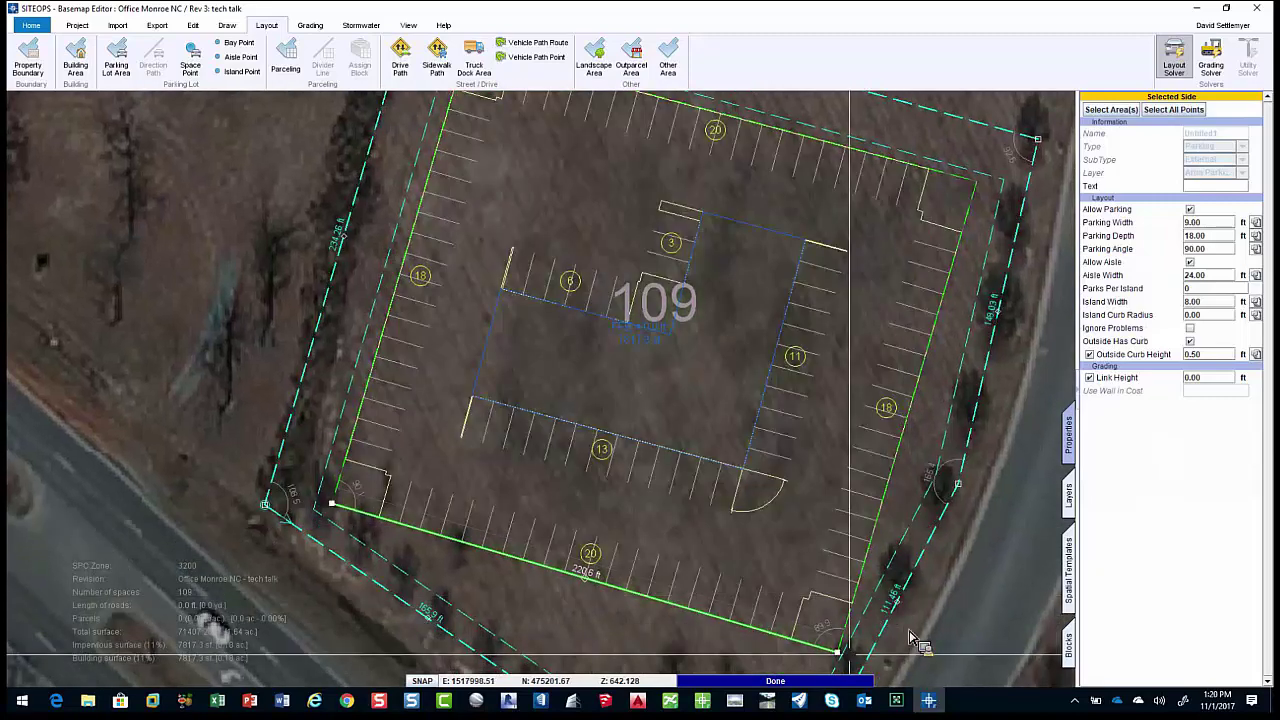
Move the parking lot's southeast corner slightly inward and shift the lot's south side slightly outward.
{"action": "left_click", "coordinate": [838, 651]}
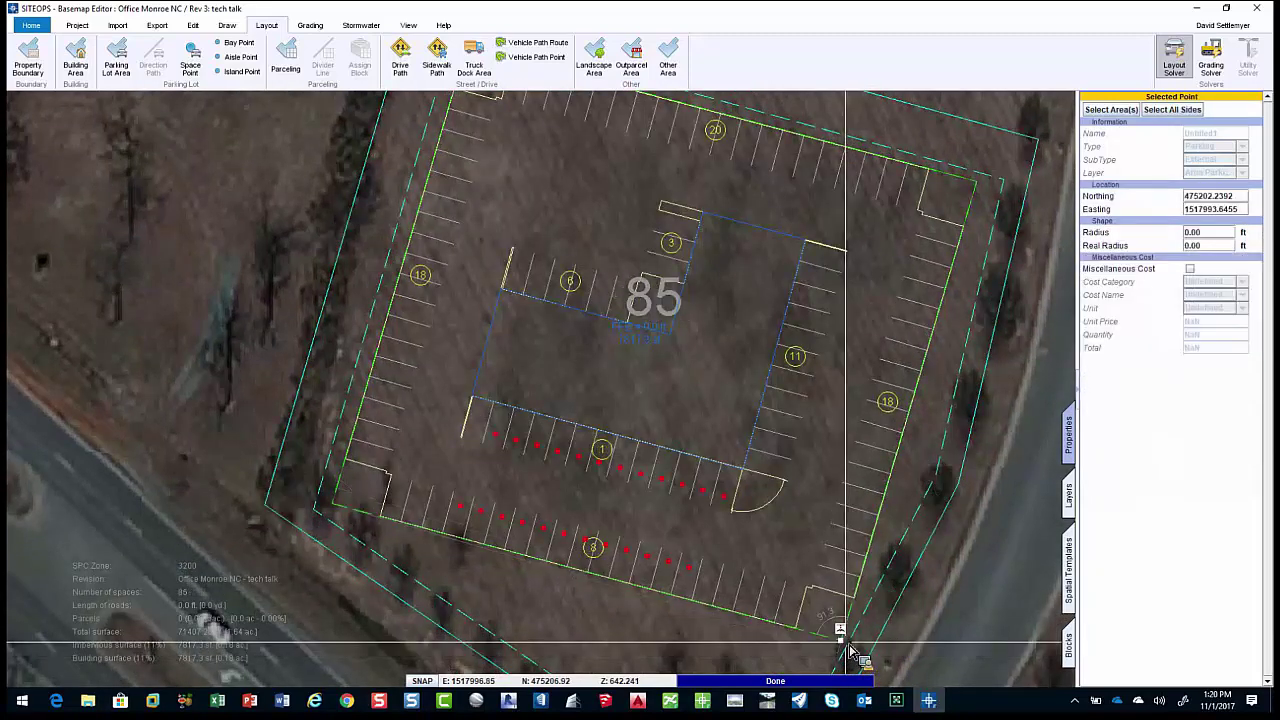
{"action": "left_click", "coordinate": [598, 590]}
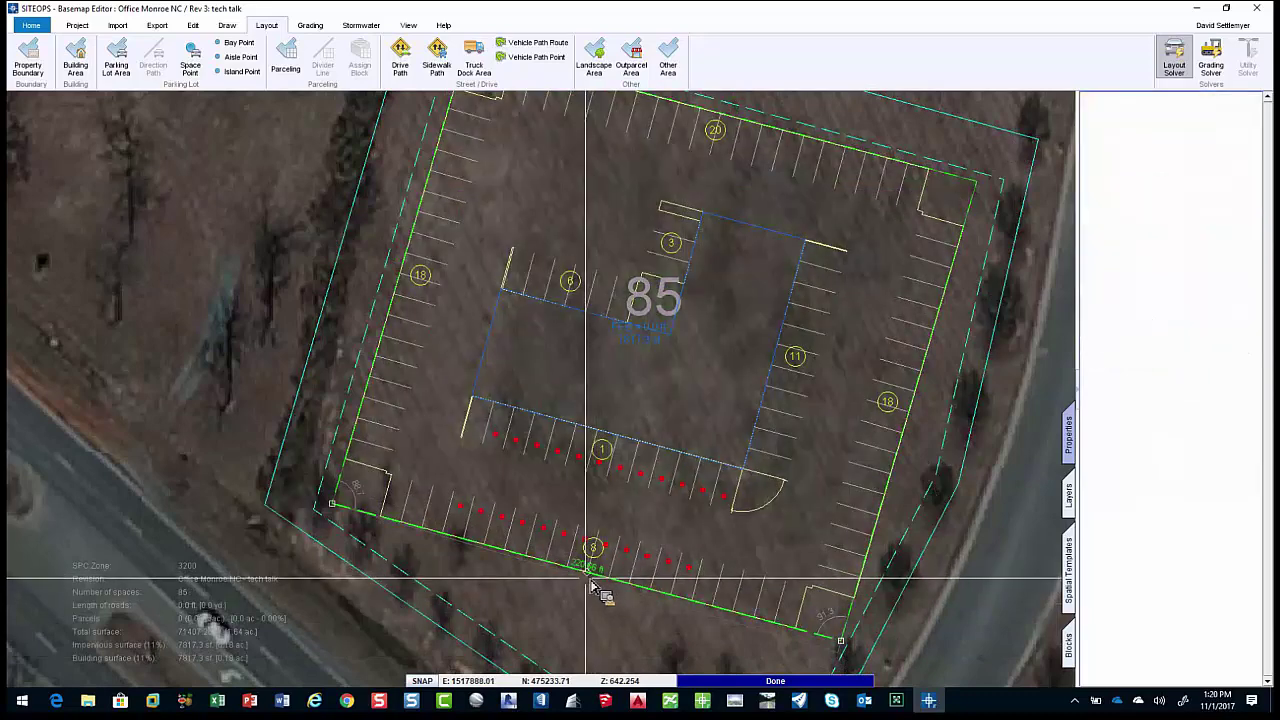
{"action": "left_click", "coordinate": [595, 587]}
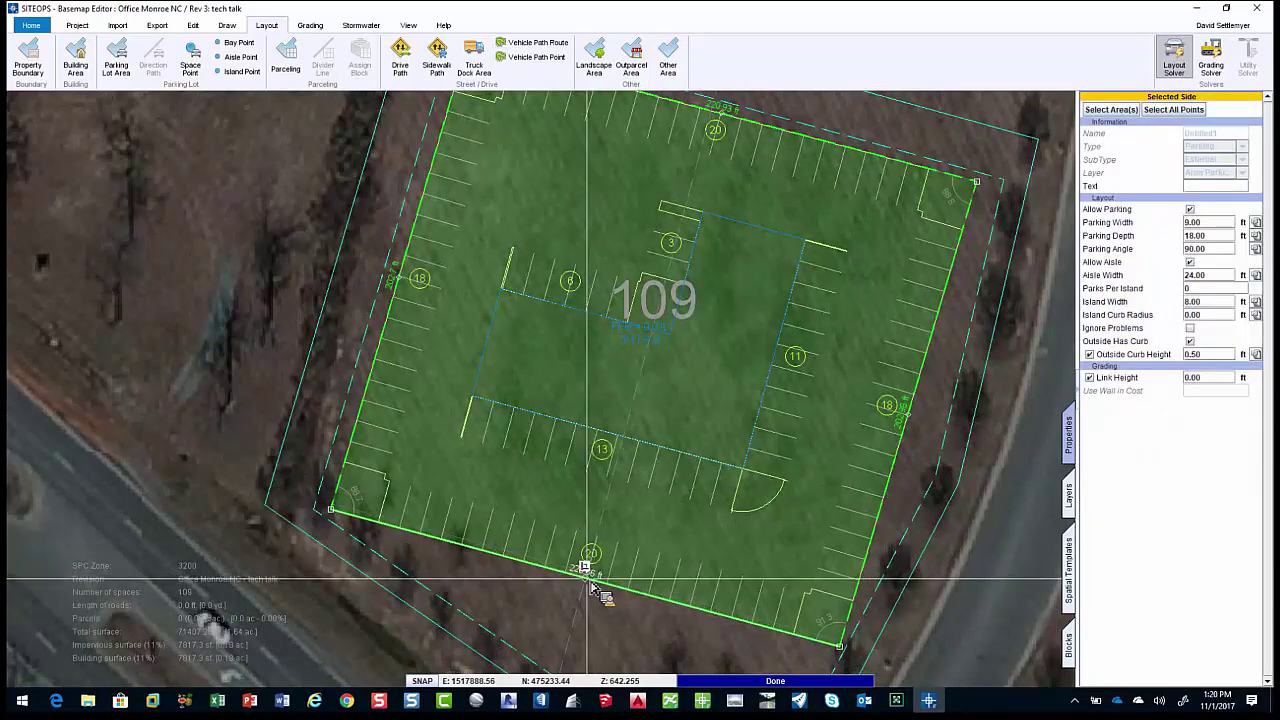
Draw a drive path about 57 ft long from the parking lot's east side, near its northeast corner, toward the side road.
{"action": "scroll", "coordinate": [794, 370], "scroll_direction": "down", "scroll_amount": 2}
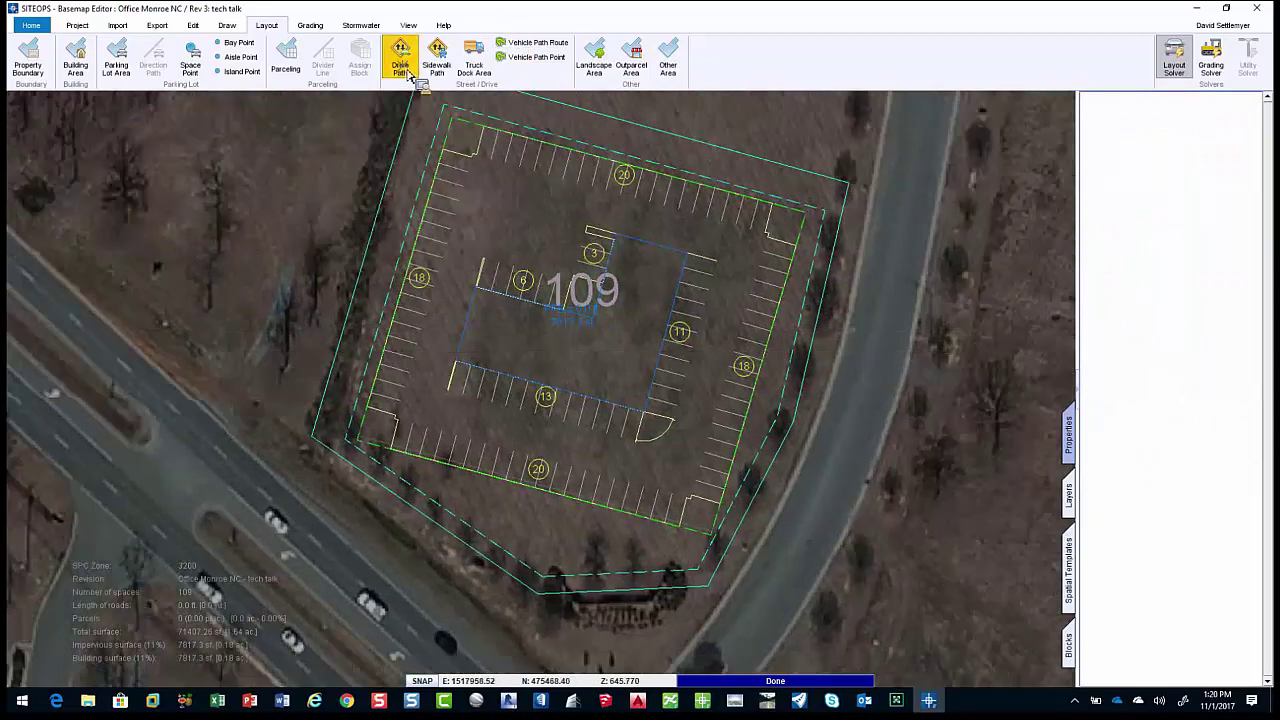
{"action": "scroll", "coordinate": [760, 287], "scroll_direction": "up", "scroll_amount": 2}
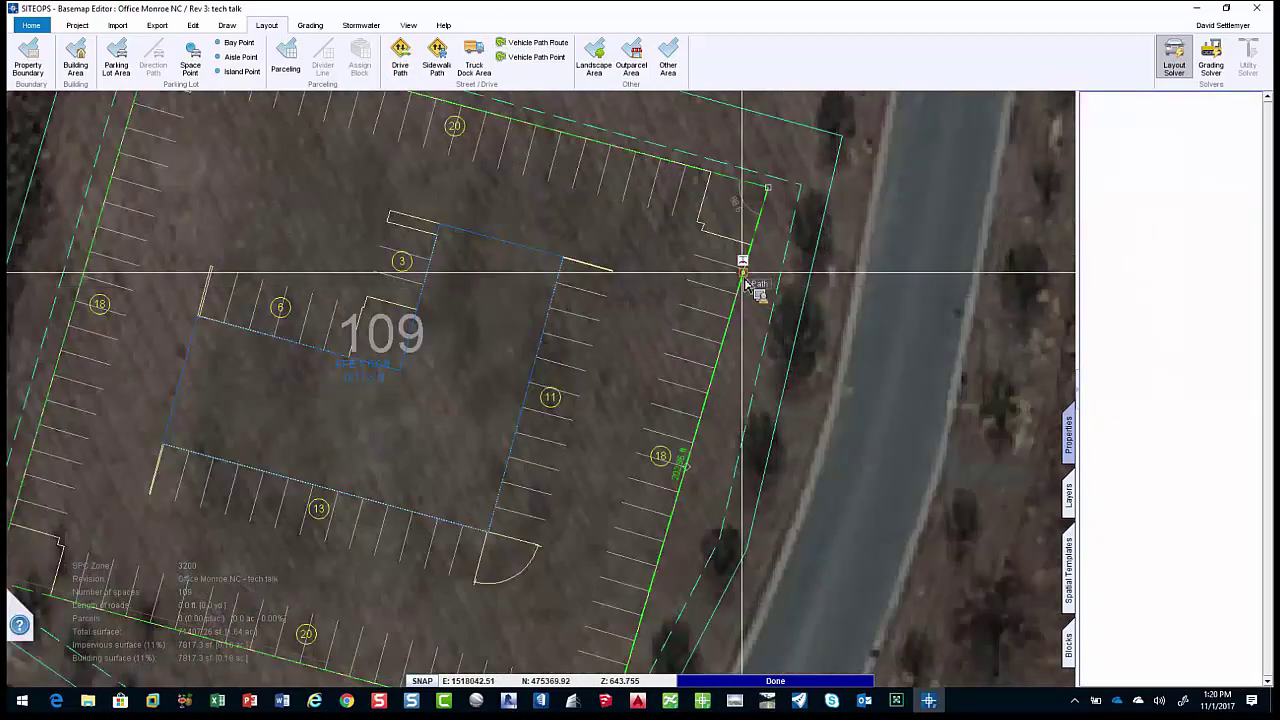
{"action": "left_click", "coordinate": [845, 303]}
{"action": "right_click", "coordinate": [902, 298]}
{"action": "left_click", "coordinate": [940, 300]}
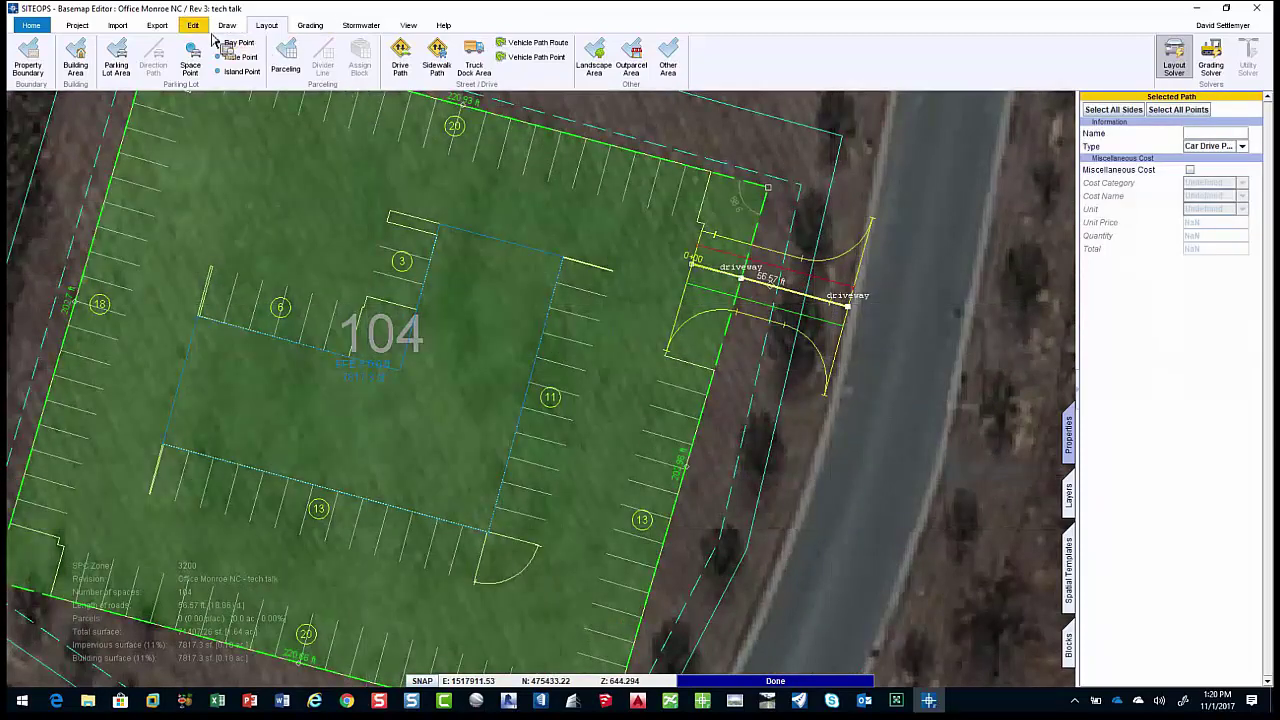
Shift the northern driveway's middle point eastward and extend its end point slightly toward the side road.
{"action": "left_click", "coordinate": [227, 27]}
{"action": "left_click", "coordinate": [228, 42]}
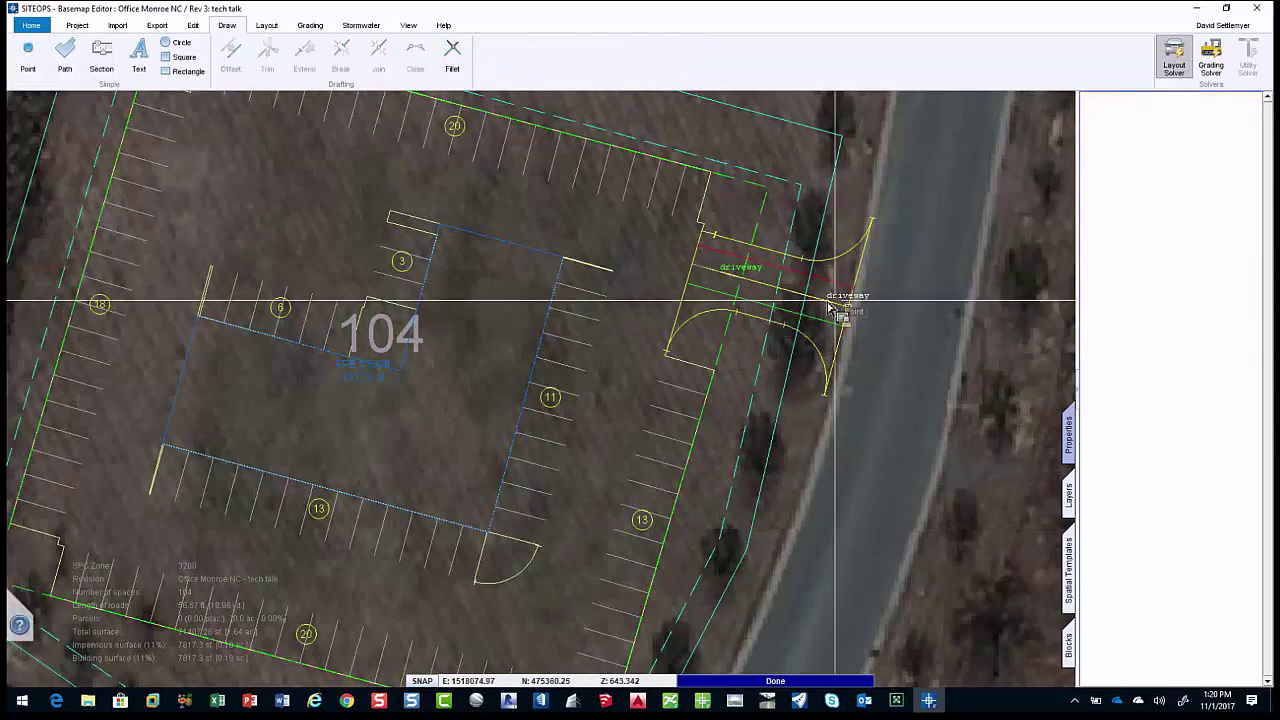
{"action": "left_click", "coordinate": [789, 292]}
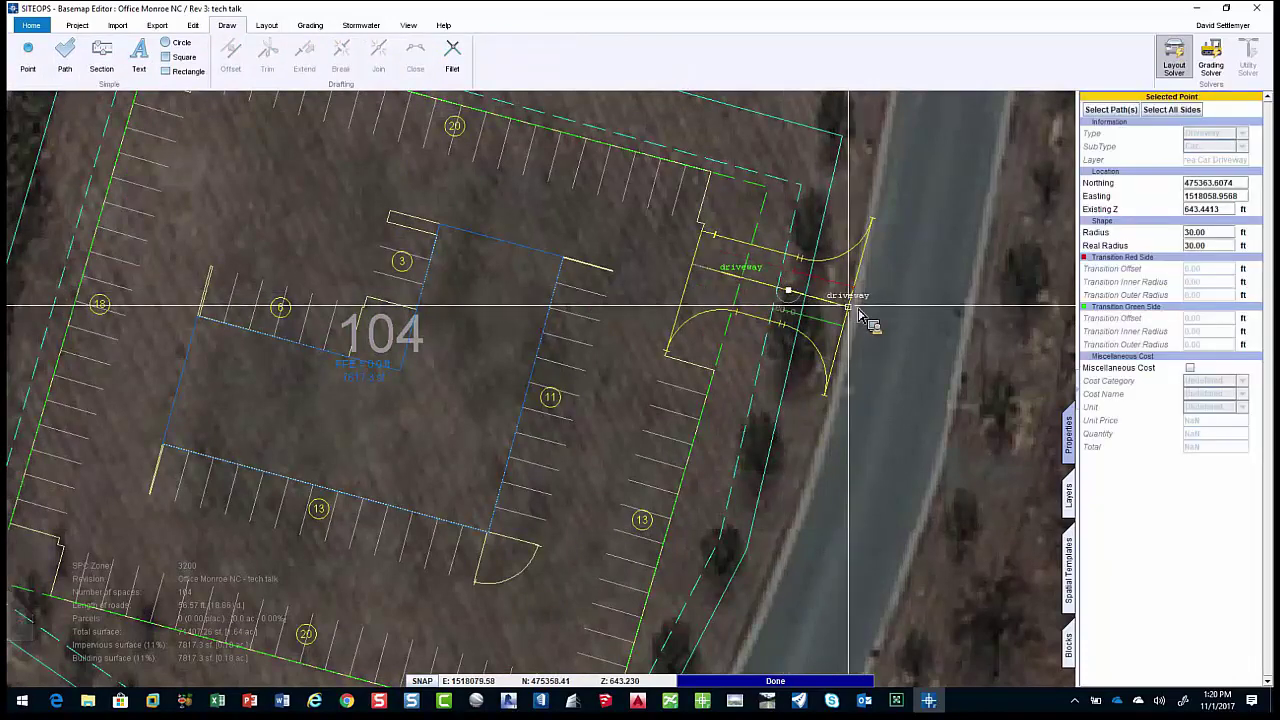
{"action": "left_click", "coordinate": [857, 296]}
Draw a second drive path from the parking lot's east side, near its southeast corner, to the side road.
{"action": "scroll", "coordinate": [860, 420], "scroll_direction": "down", "scroll_amount": 2}
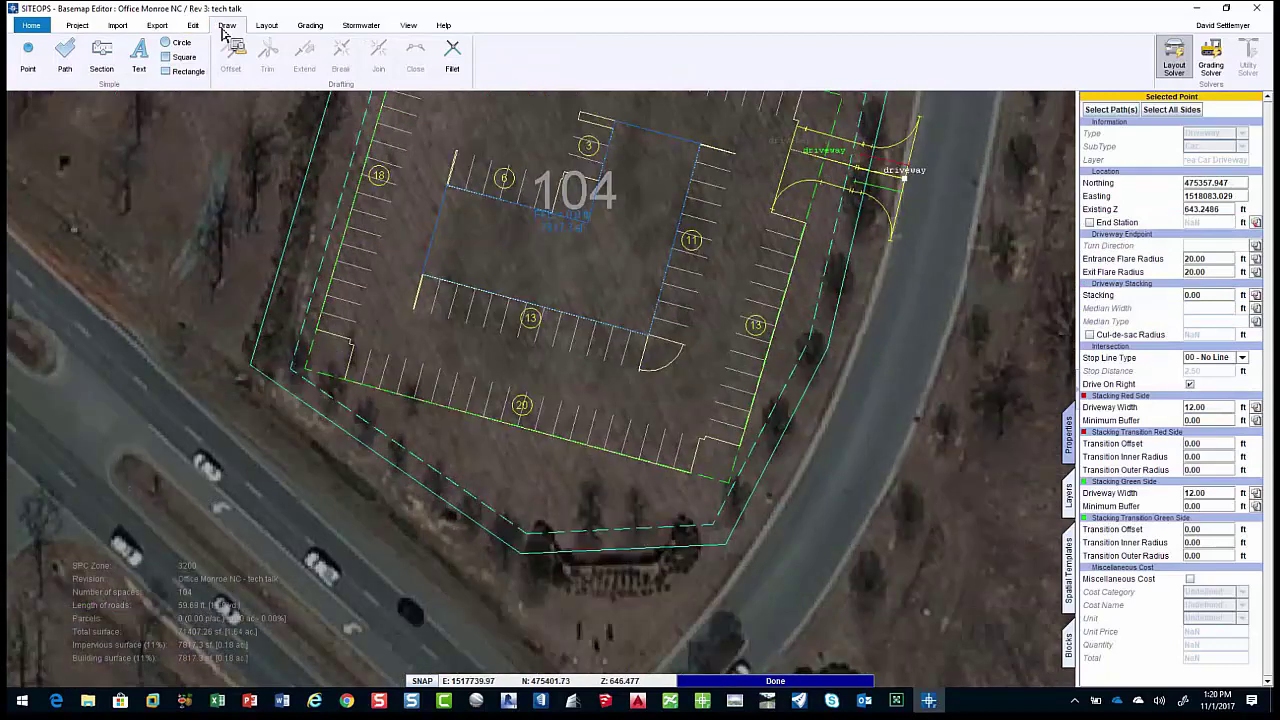
{"action": "left_click", "coordinate": [266, 26]}
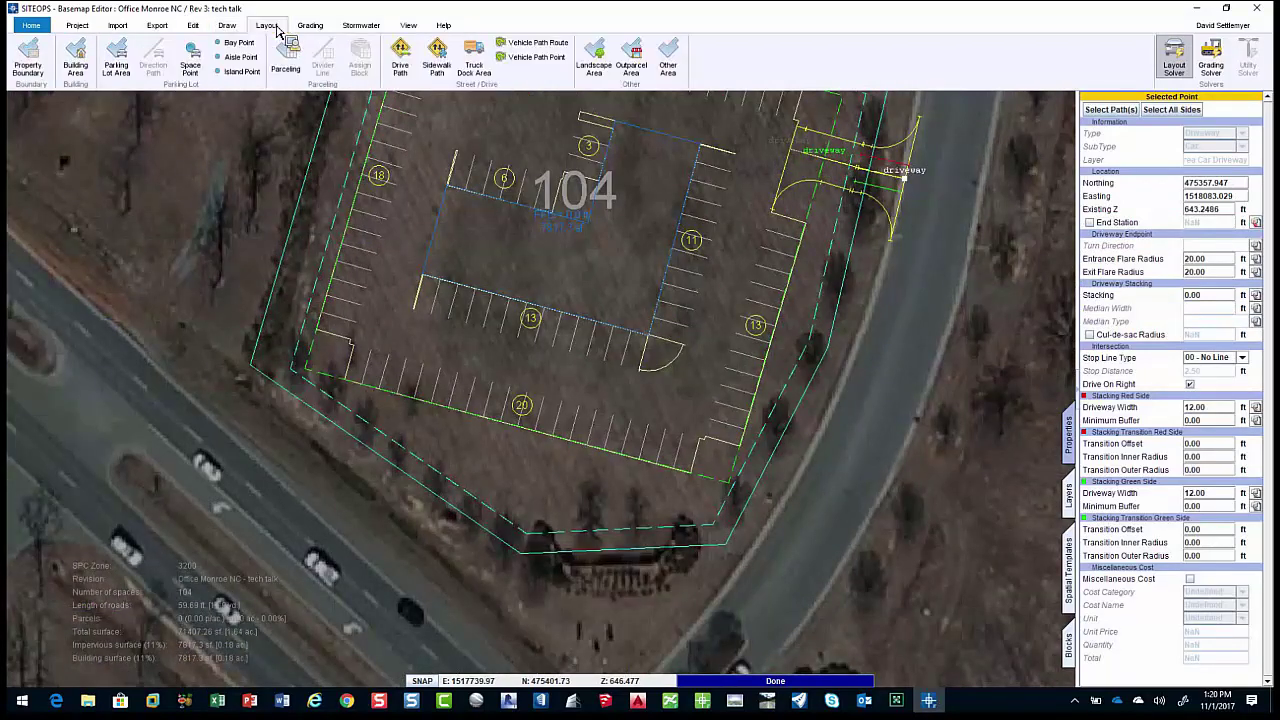
{"action": "left_click", "coordinate": [437, 58]}
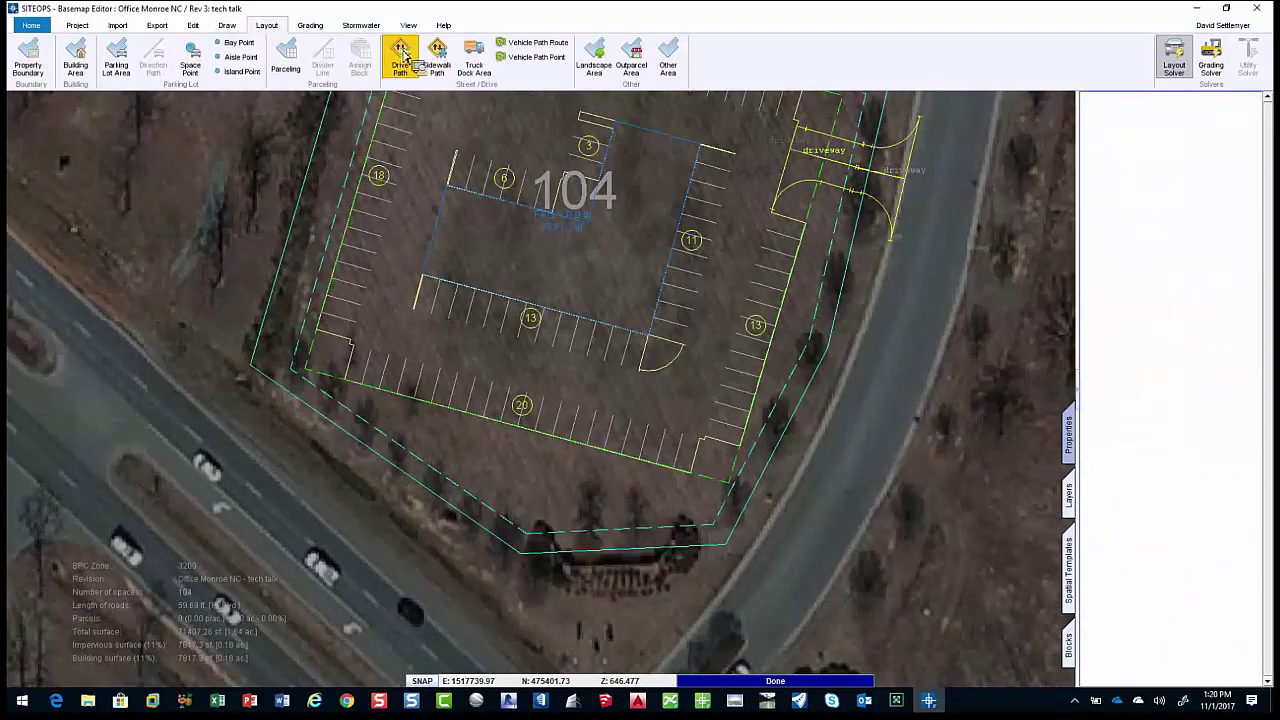
{"action": "left_click", "coordinate": [757, 425]}
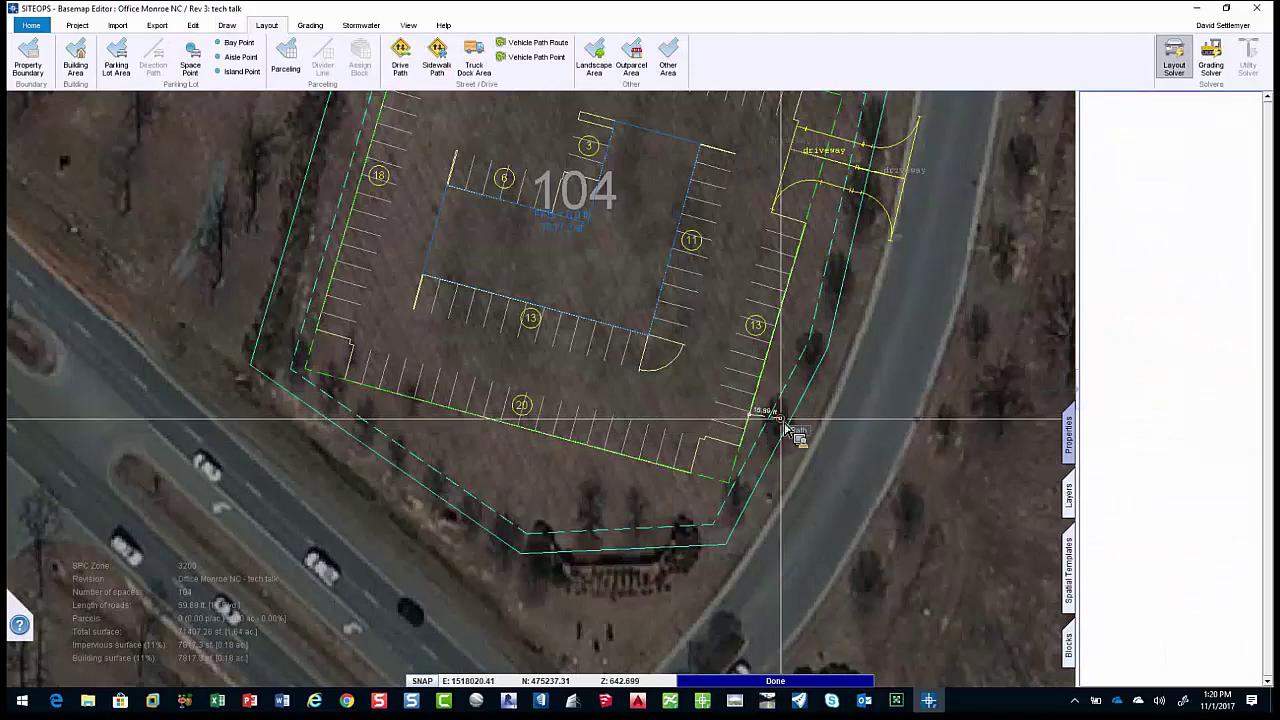
{"action": "scroll", "coordinate": [790, 432], "scroll_direction": "up", "scroll_amount": 2}
{"action": "left_click", "coordinate": [781, 425]}
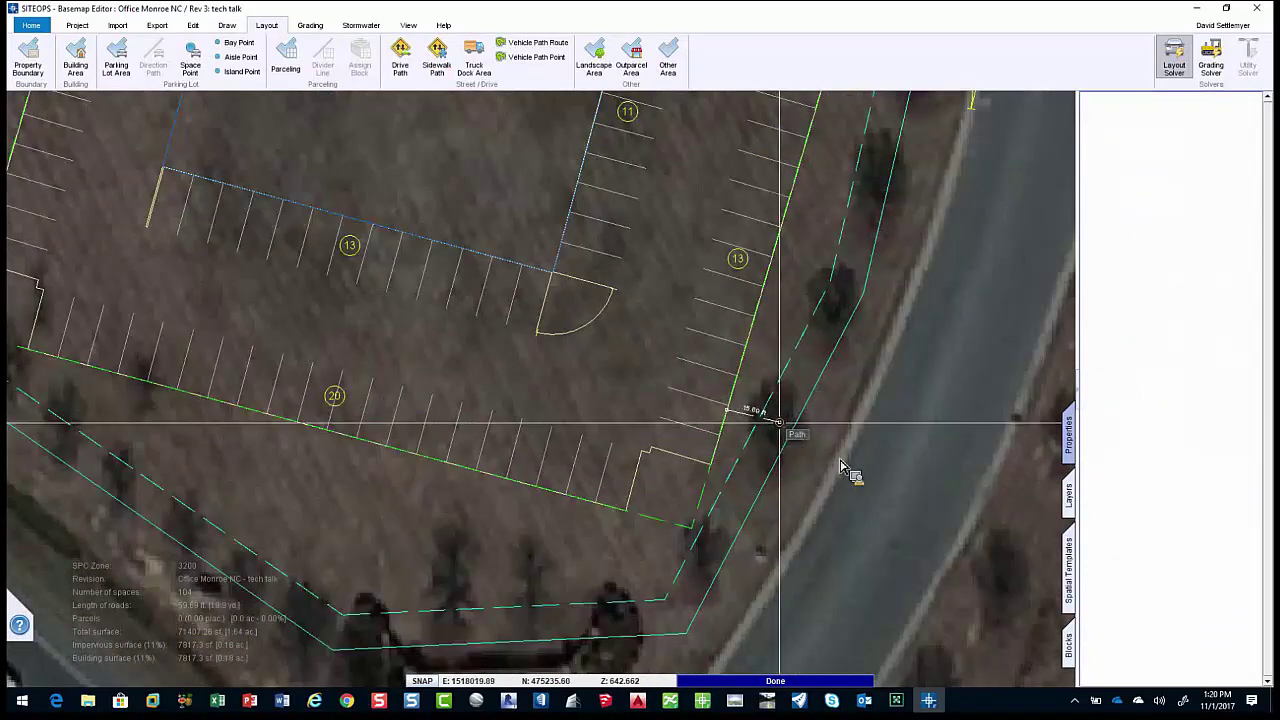
{"action": "right_click", "coordinate": [893, 437]}
{"action": "left_click", "coordinate": [920, 443]}
{"action": "scroll", "coordinate": [920, 443], "scroll_direction": "down", "scroll_amount": 3}
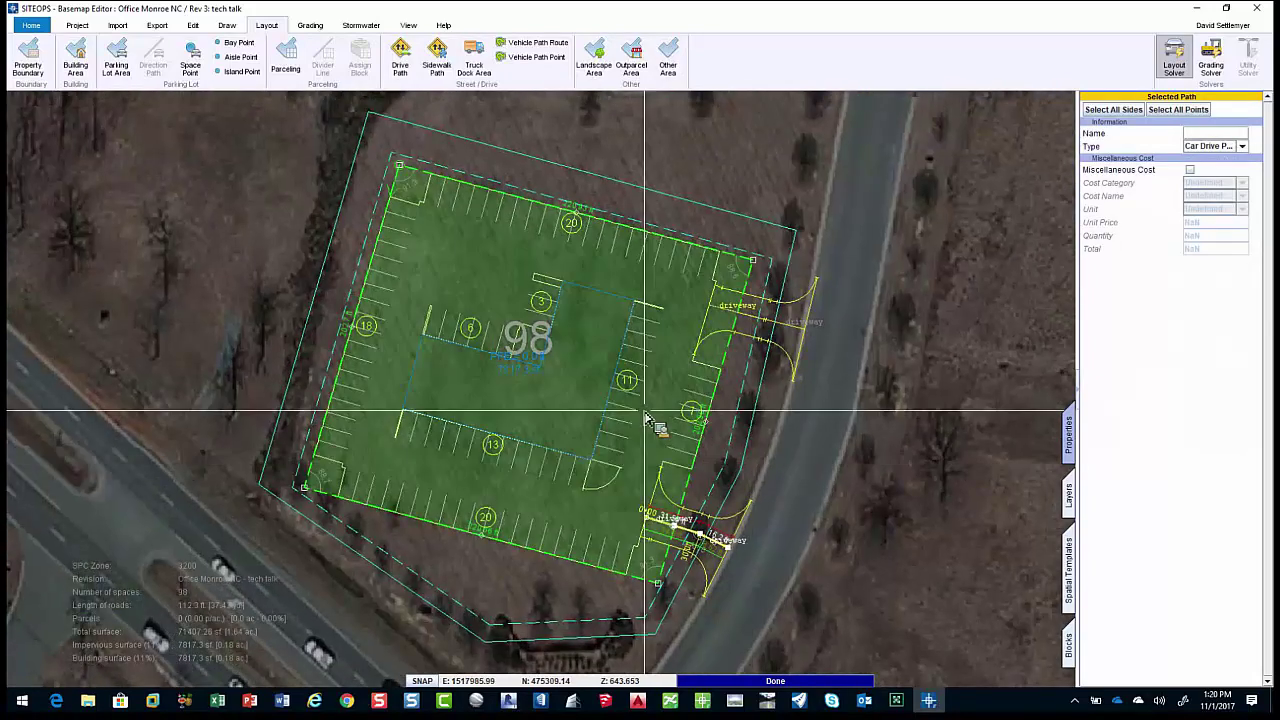
Set the L-shaped building's height to 20 ft.
{"action": "scroll", "coordinate": [700, 425], "scroll_direction": "down", "scroll_amount": 1}
{"action": "left_click", "coordinate": [588, 380]}
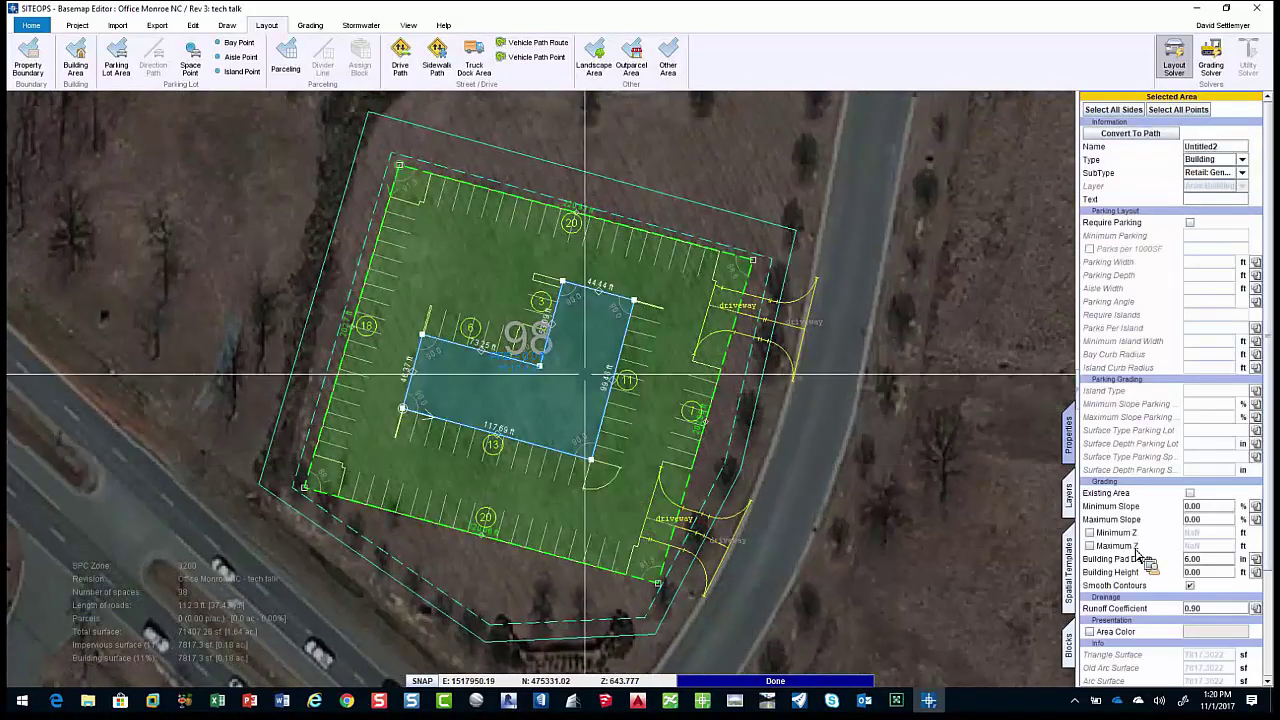
{"action": "left_click", "coordinate": [1148, 575]}
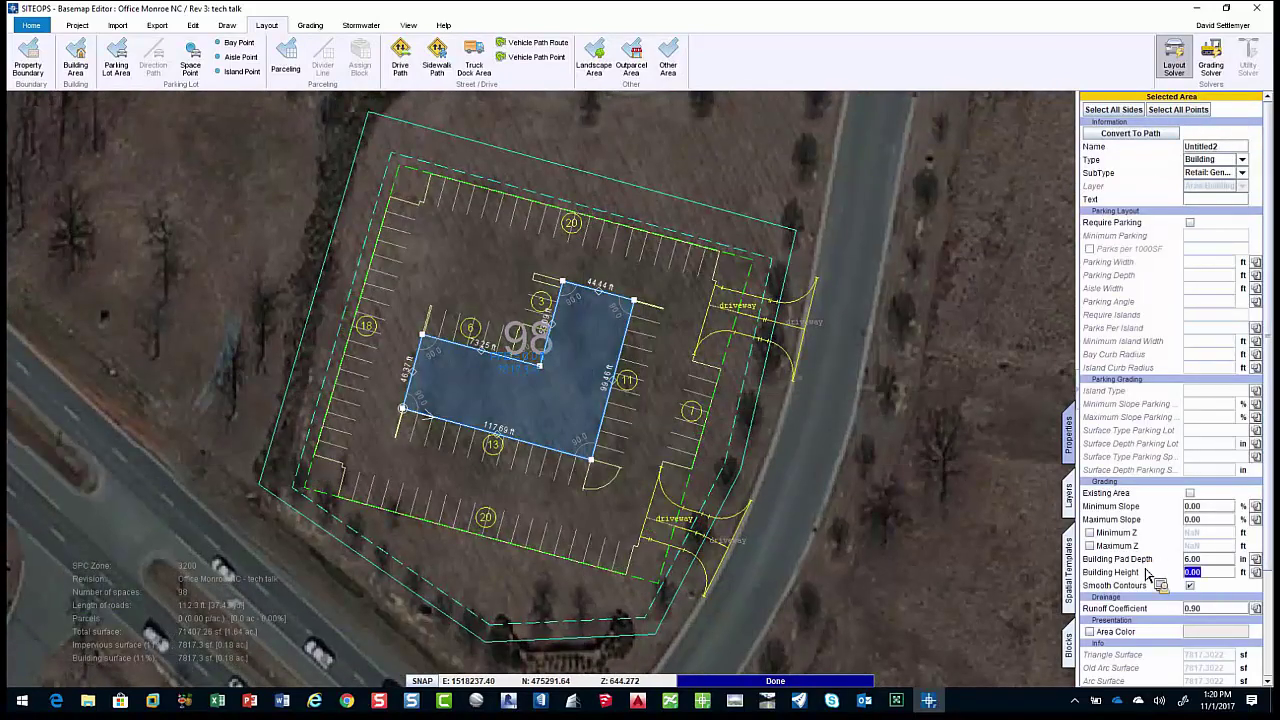
{"action": "left_click", "coordinate": [770, 488]}
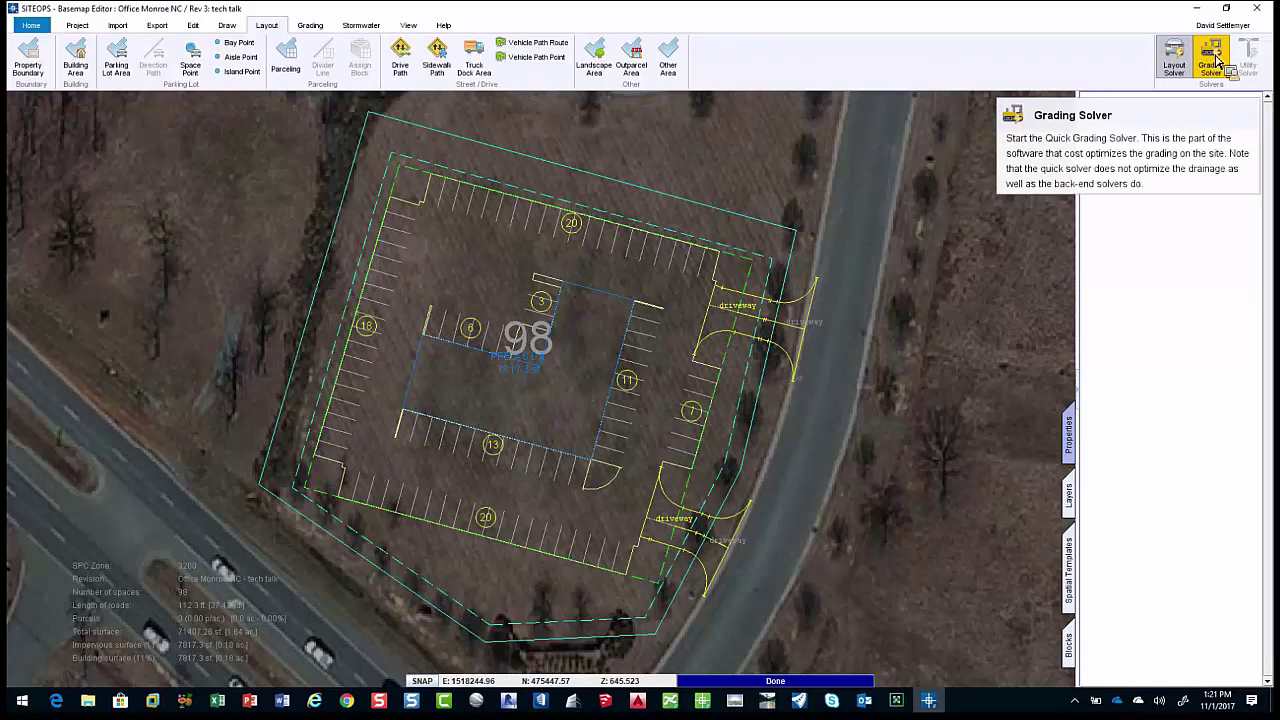
Check the parking lot's minimum and maximum slope settings and its available surface types.
{"action": "left_click", "coordinate": [1174, 60]}
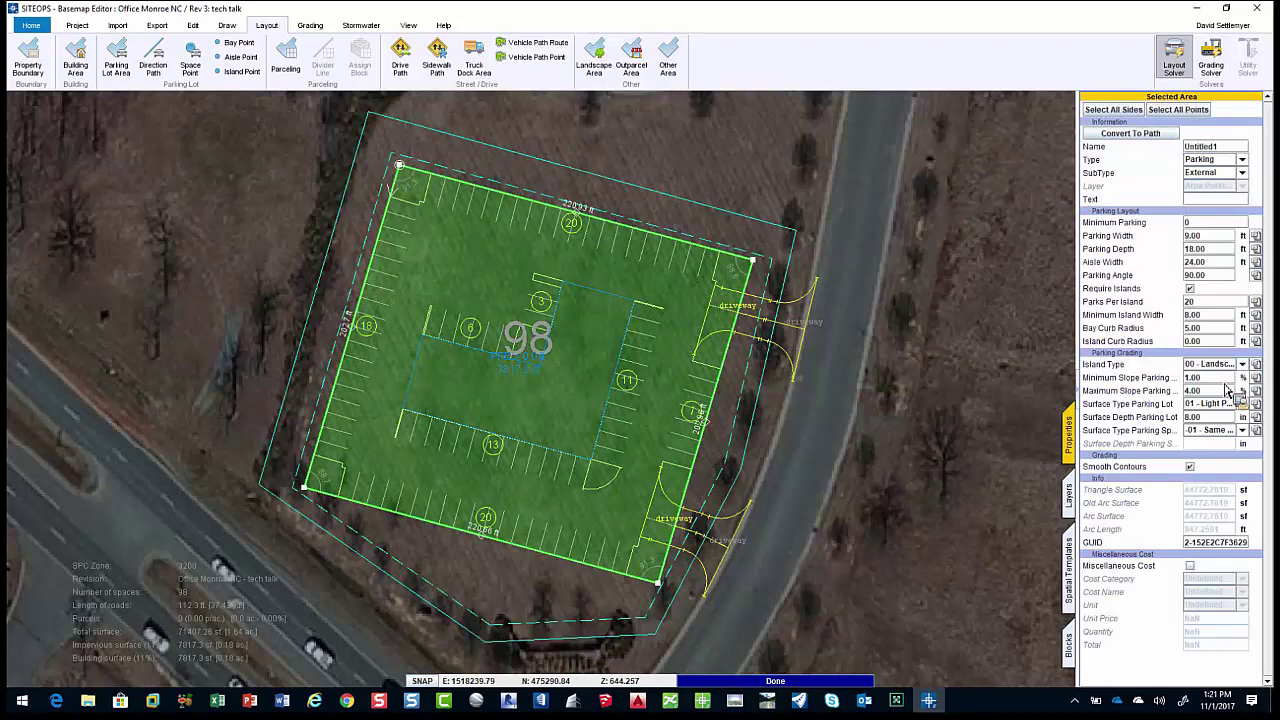
{"action": "double_click", "coordinate": [1212, 378]}
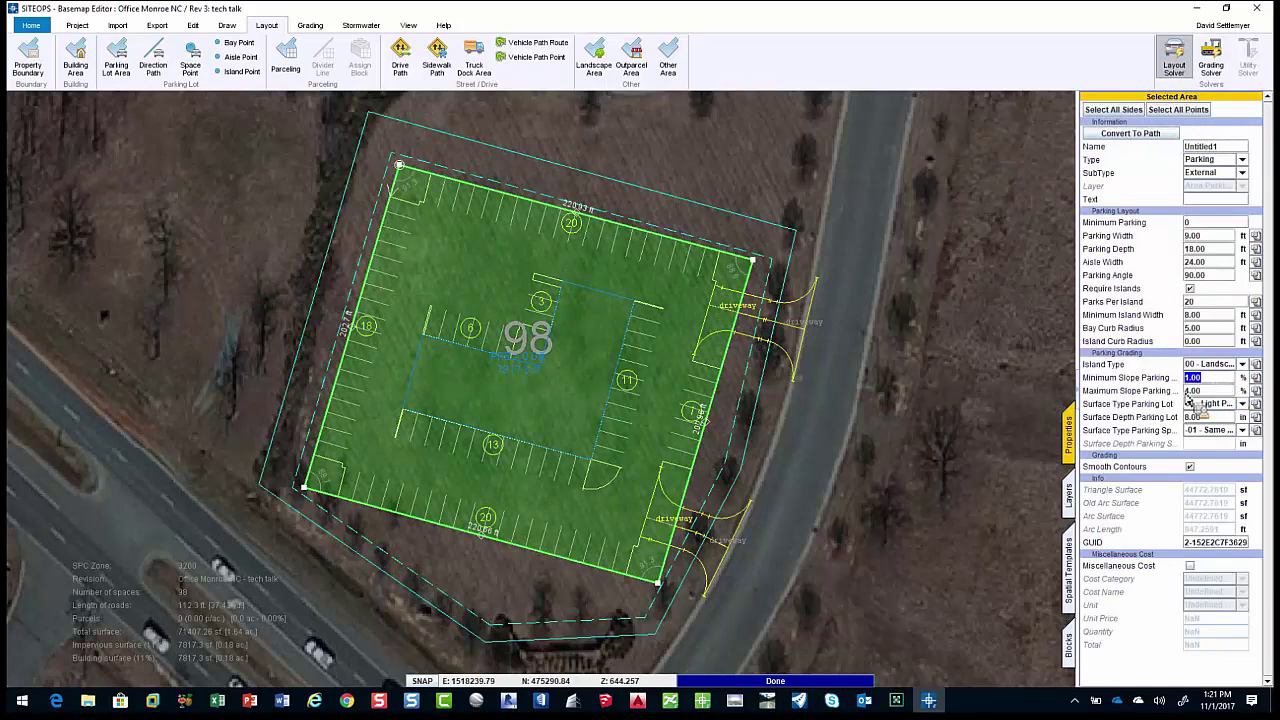
{"action": "left_click", "coordinate": [1229, 403]}
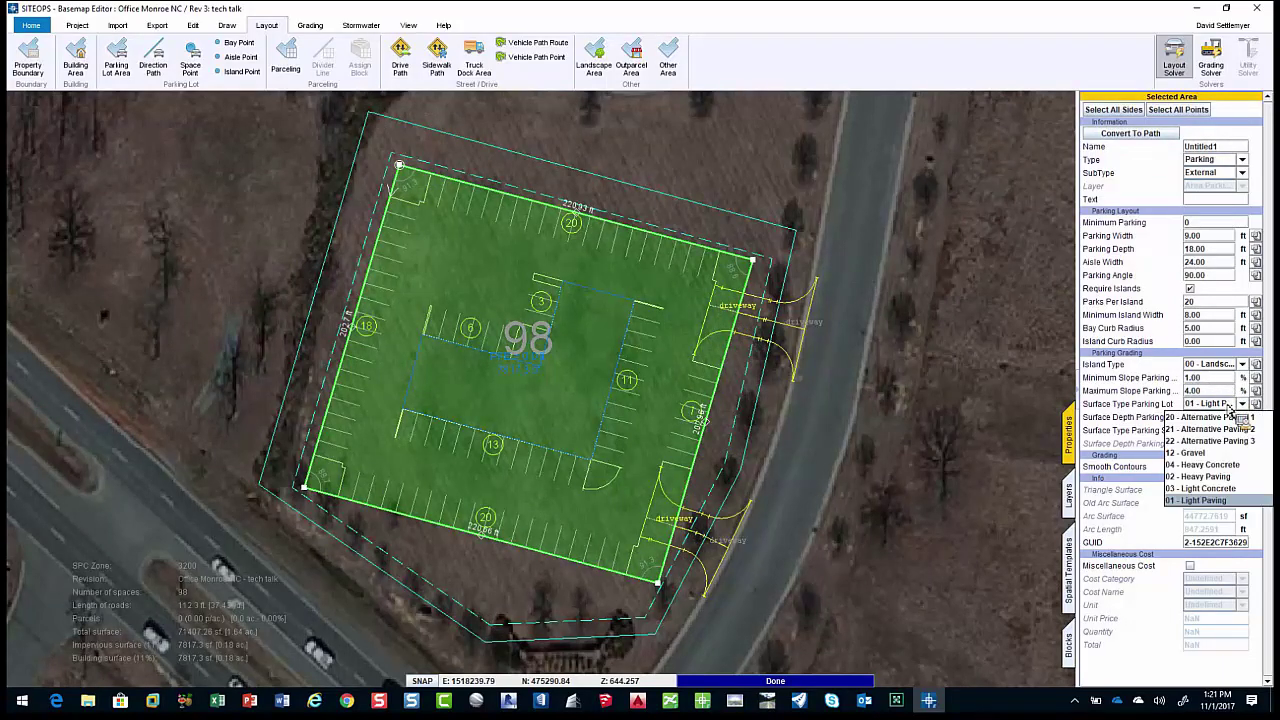
{"action": "left_click", "coordinate": [1229, 405]}
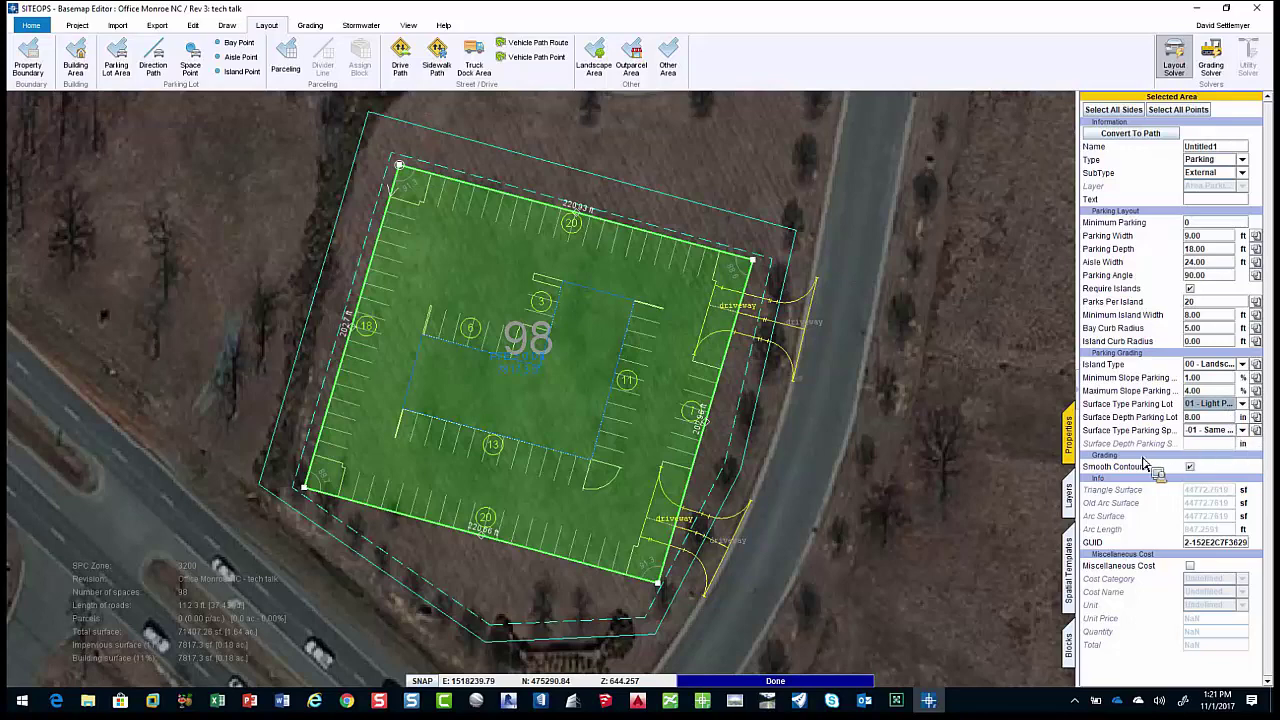
Examine the cross section template and side settings of the southern driveway.
{"action": "left_click", "coordinate": [735, 531]}
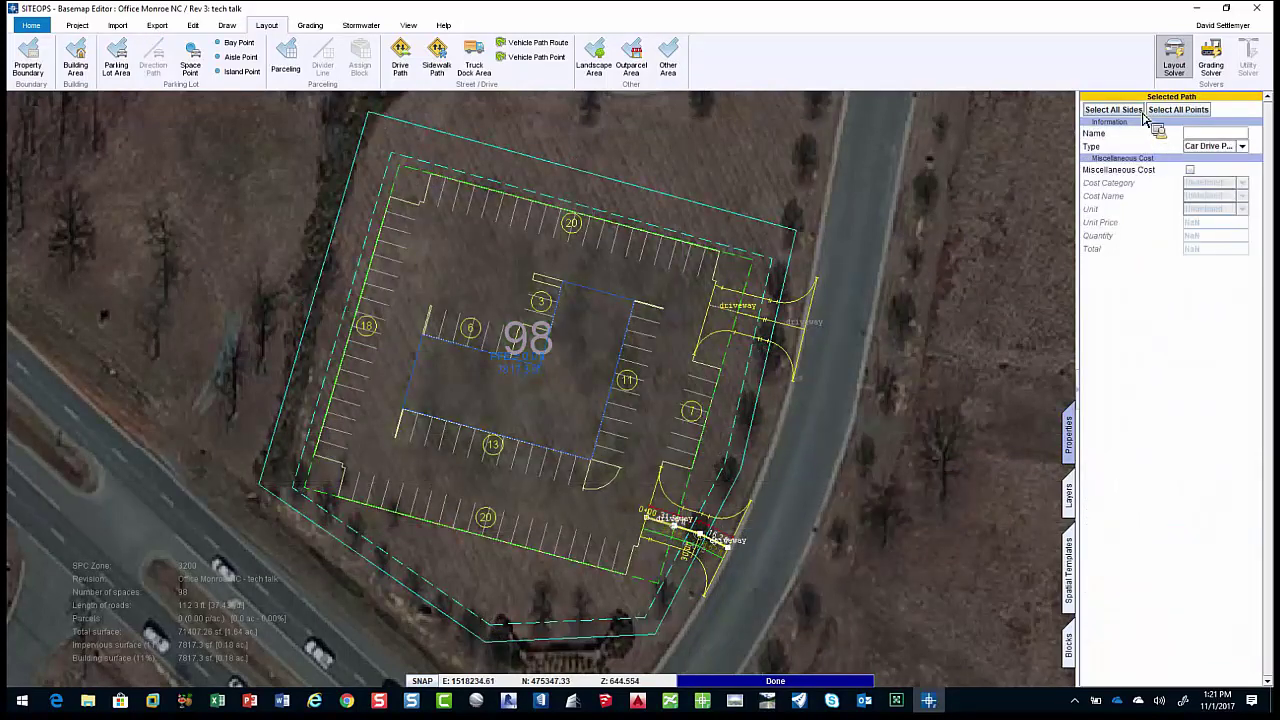
{"action": "left_click", "coordinate": [1113, 109]}
{"action": "left_click", "coordinate": [1214, 196]}
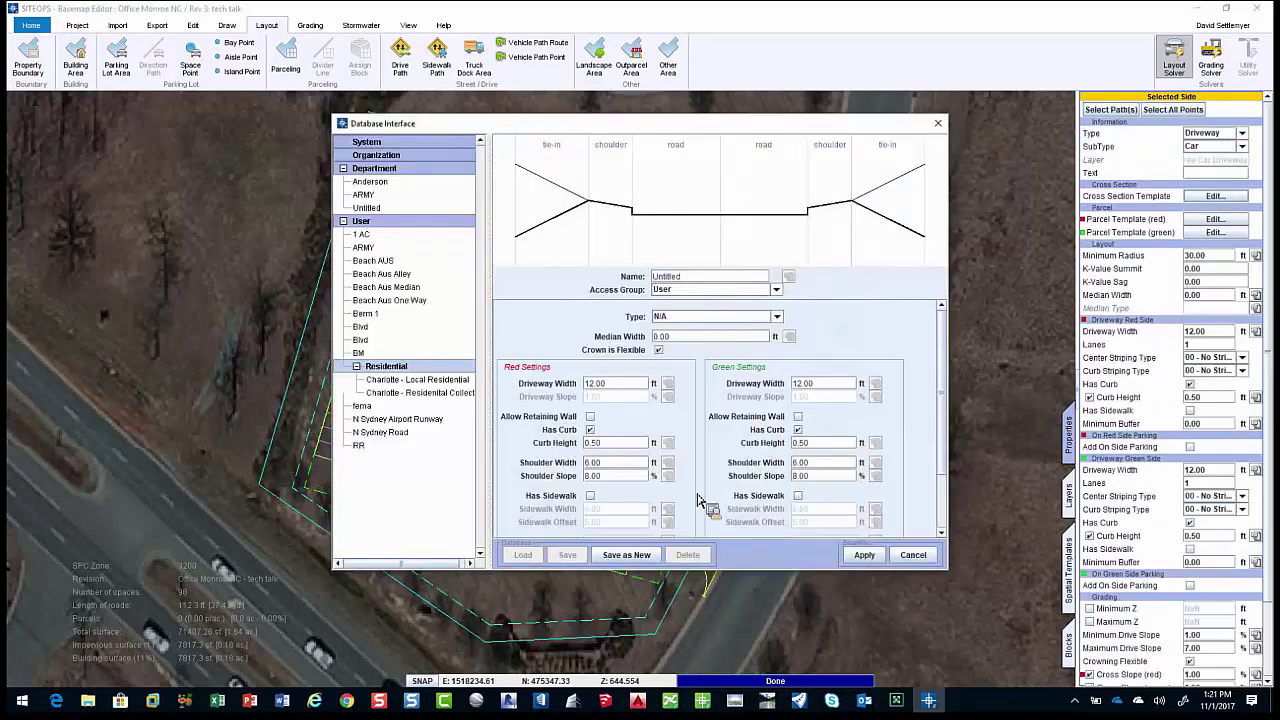
{"action": "left_click", "coordinate": [913, 555]}
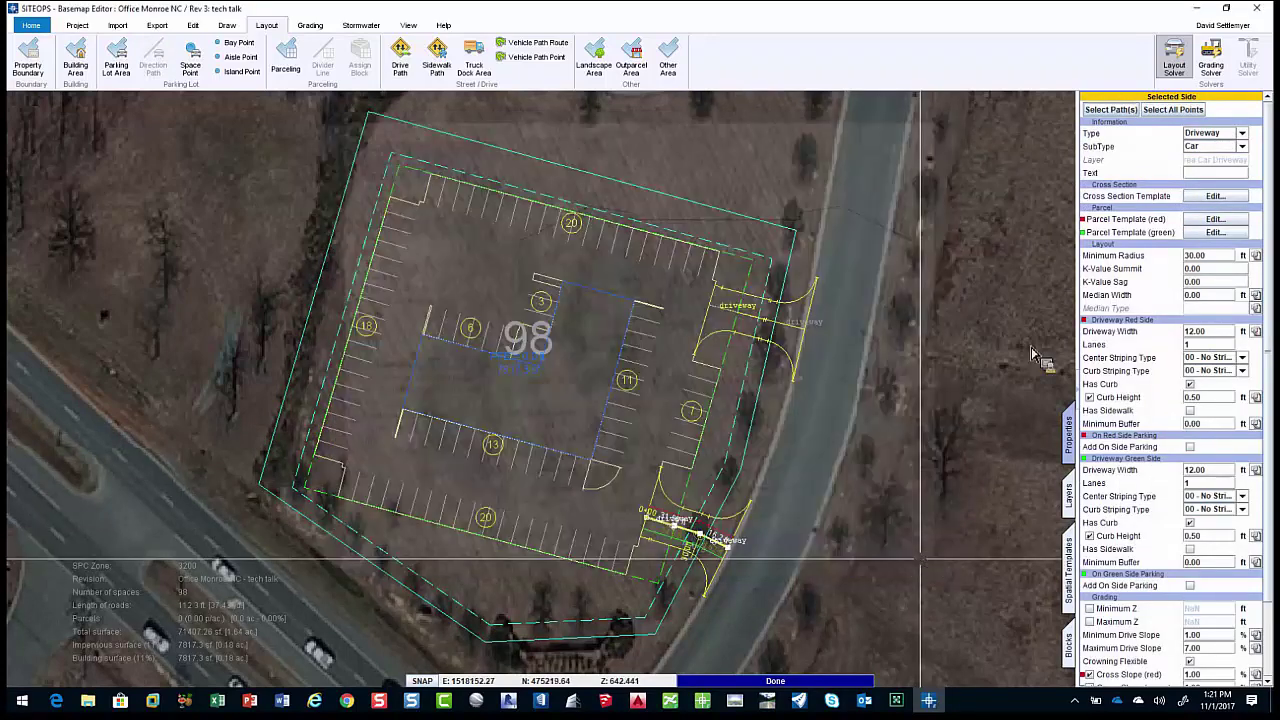
Run the Grading Solver and inspect the graded site and its cut and fill shading in 3D with boundaries hidden.
{"action": "left_click", "coordinate": [1188, 76]}
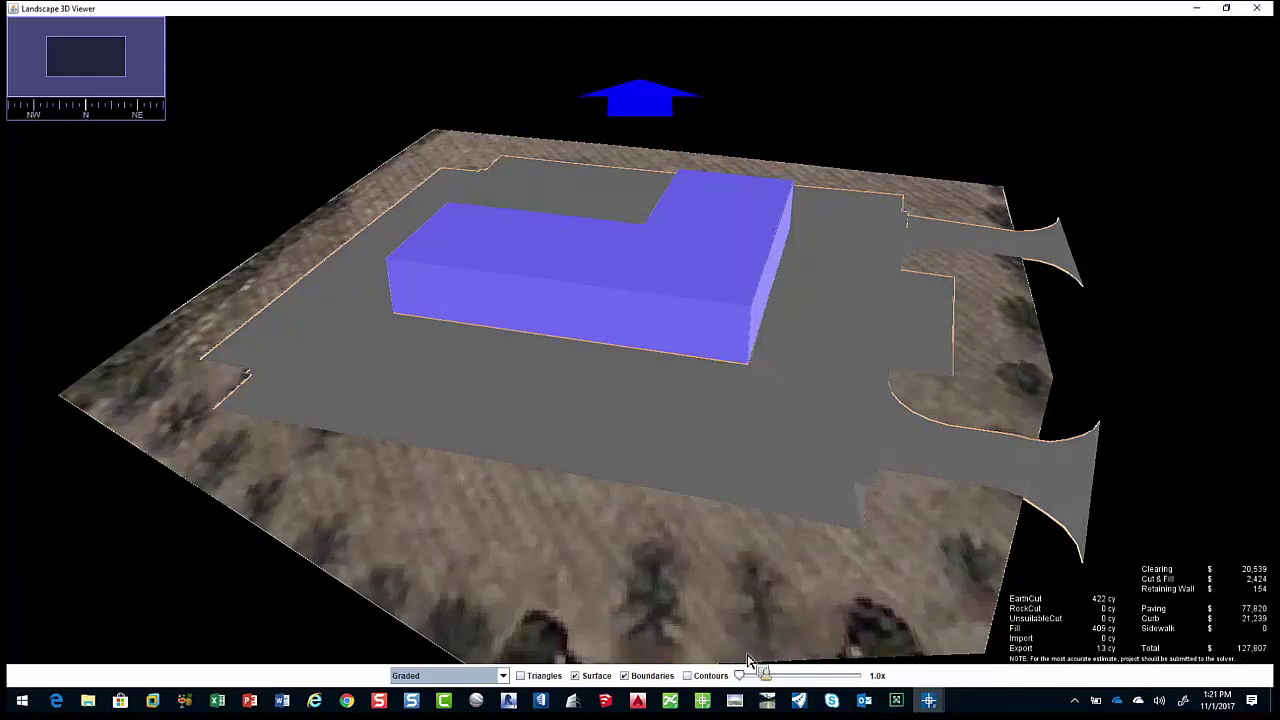
{"action": "left_click", "coordinate": [624, 675]}
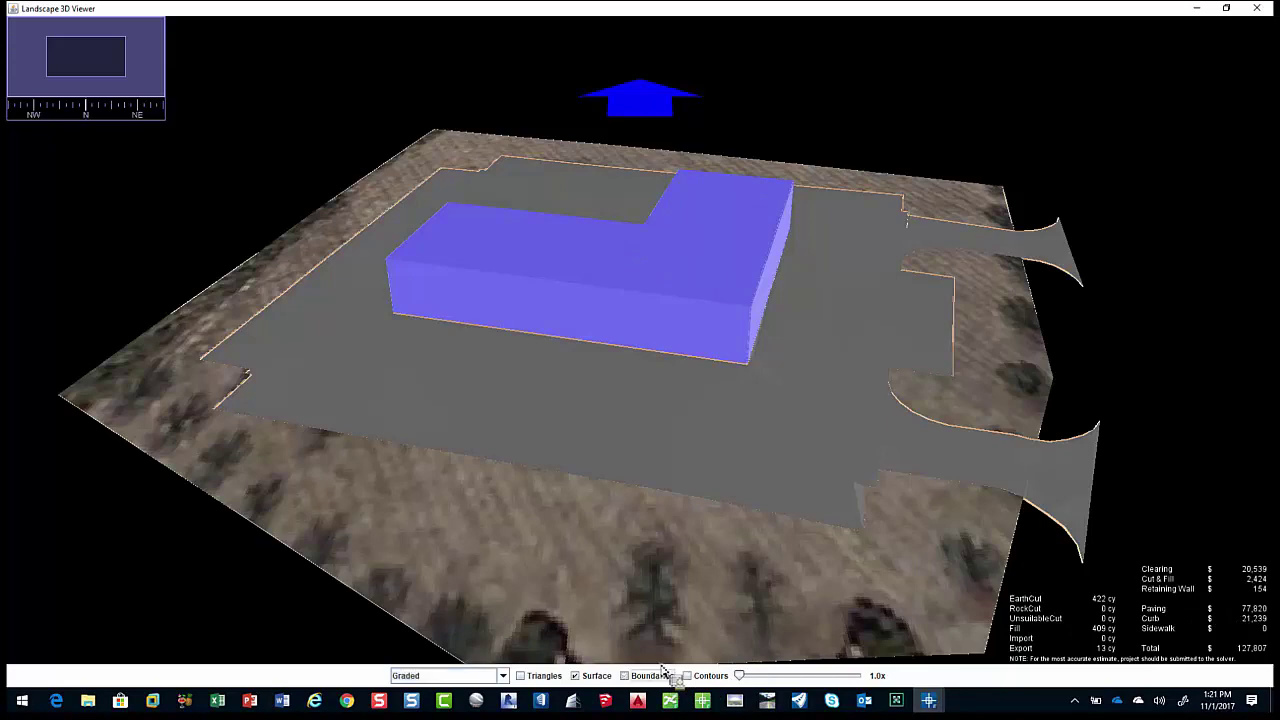
{"action": "left_click_drag", "start_coordinate": [700, 523], "coordinate": [746, 503]}
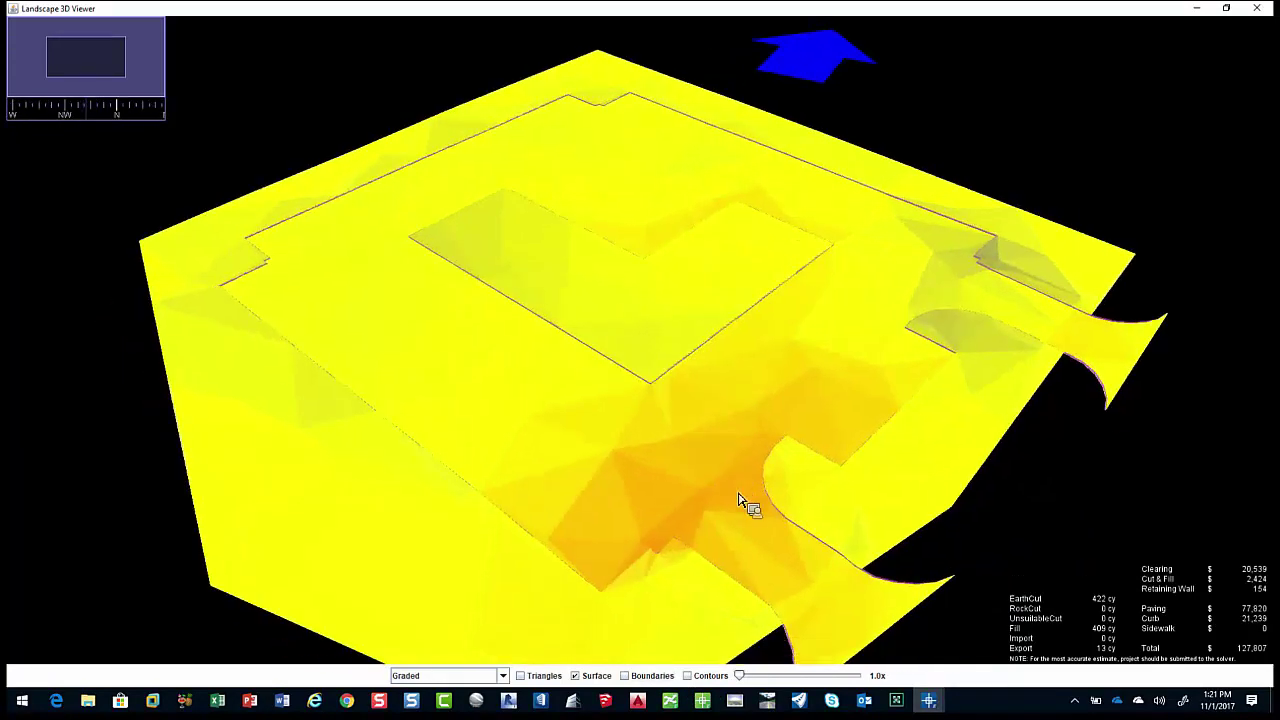
{"action": "mouse_move", "coordinate": [766, 434]}
{"action": "left_mouse_down"}
{"action": "mouse_move", "coordinate": [798, 478]}
{"action": "mouse_move", "coordinate": [766, 435]}
{"action": "left_mouse_up"}
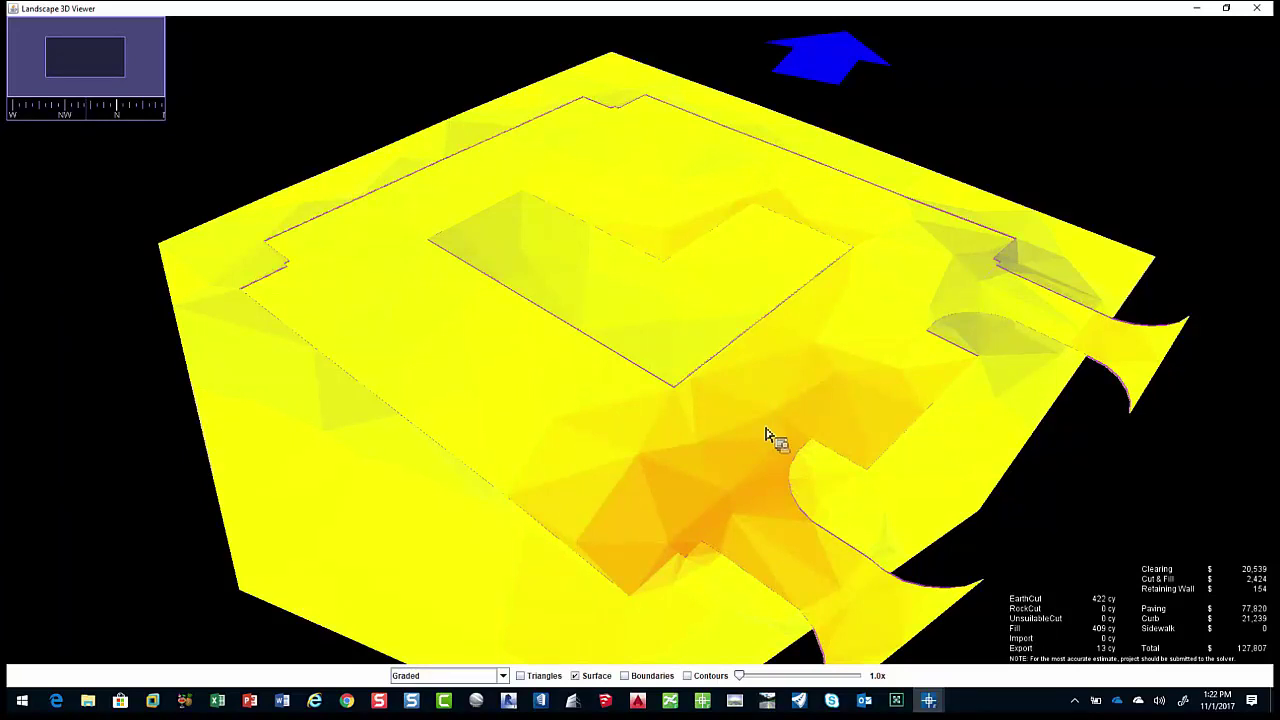
{"action": "left_click", "coordinate": [703, 676]}
{"action": "left_click_drag", "start_coordinate": [745, 652], "coordinate": [1043, 171]}
{"action": "left_click", "coordinate": [1257, 9]}
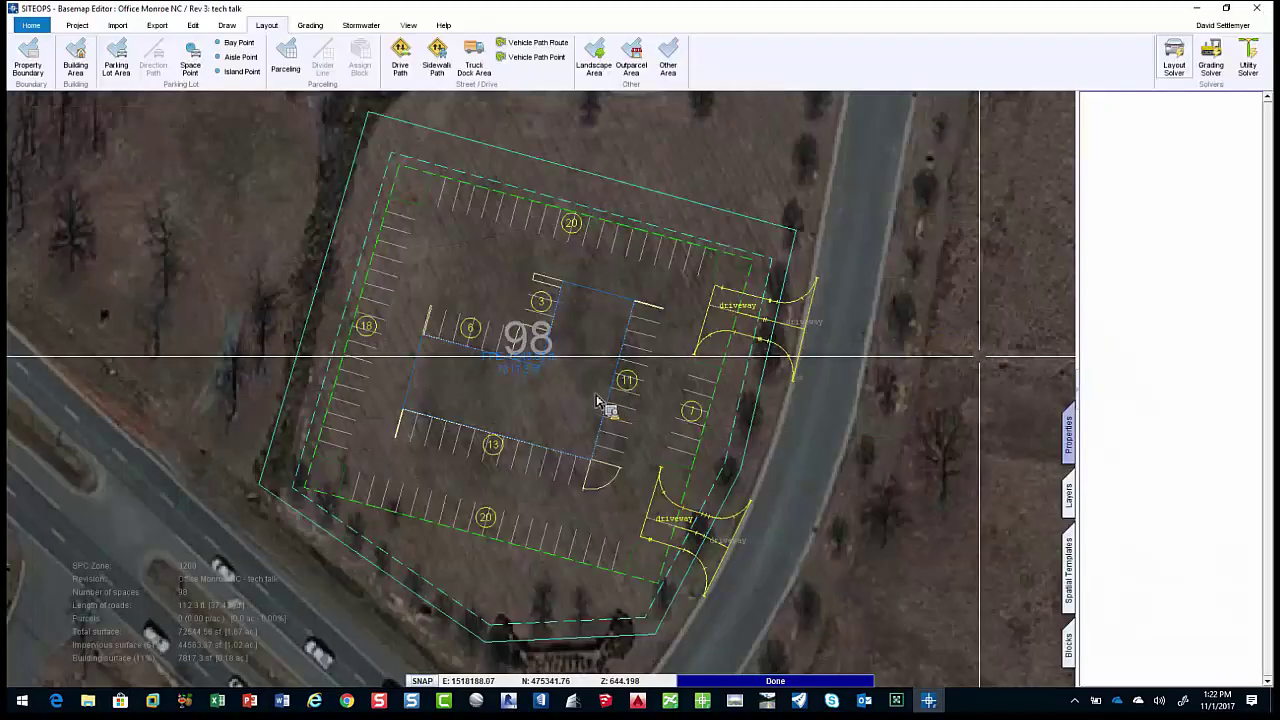
Enable a minimum Z for the building and set it to 646 ft.
{"action": "scroll", "coordinate": [571, 429], "scroll_direction": "up", "scroll_amount": 3}
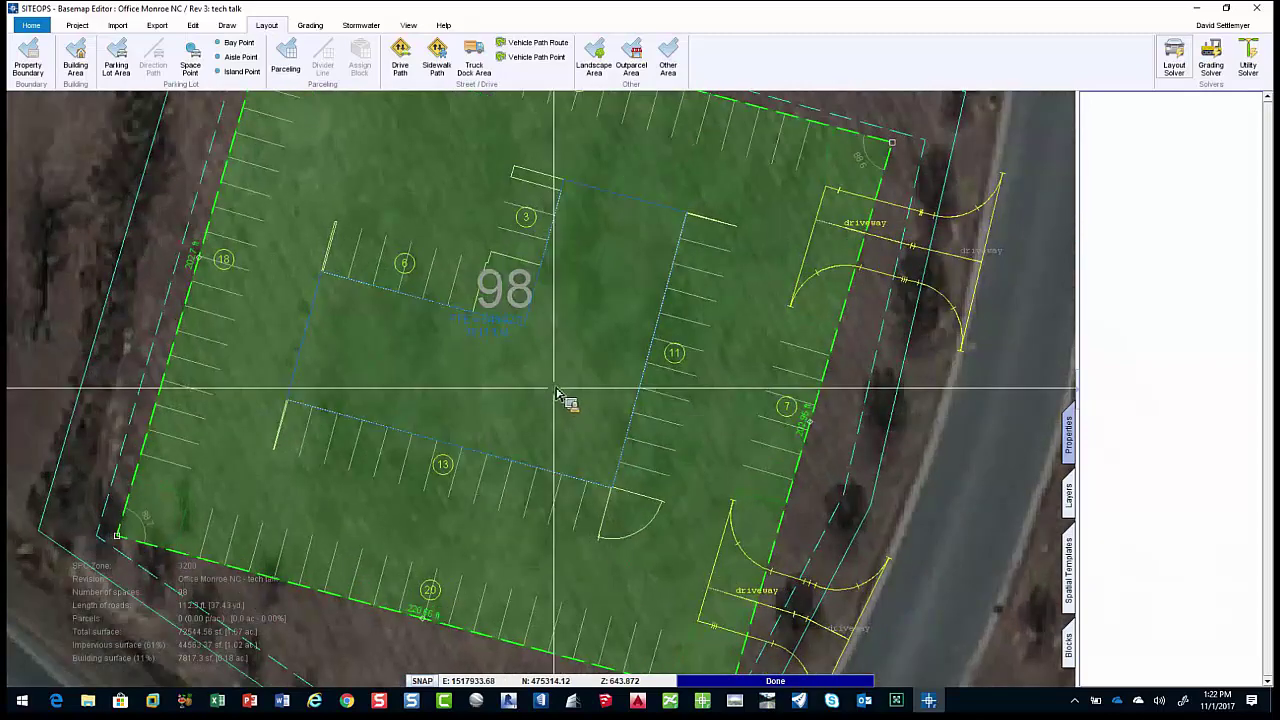
{"action": "left_click", "coordinate": [537, 313]}
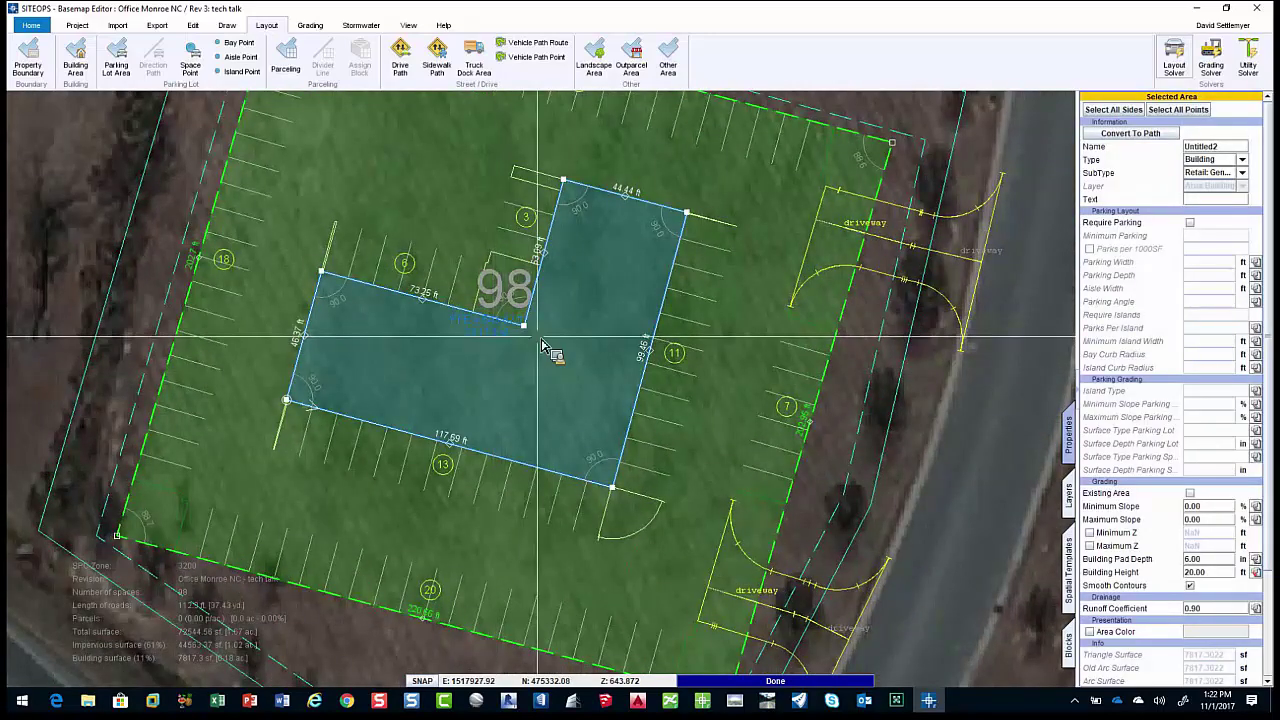
{"action": "scroll", "coordinate": [541, 346], "scroll_direction": "up", "scroll_amount": 2}
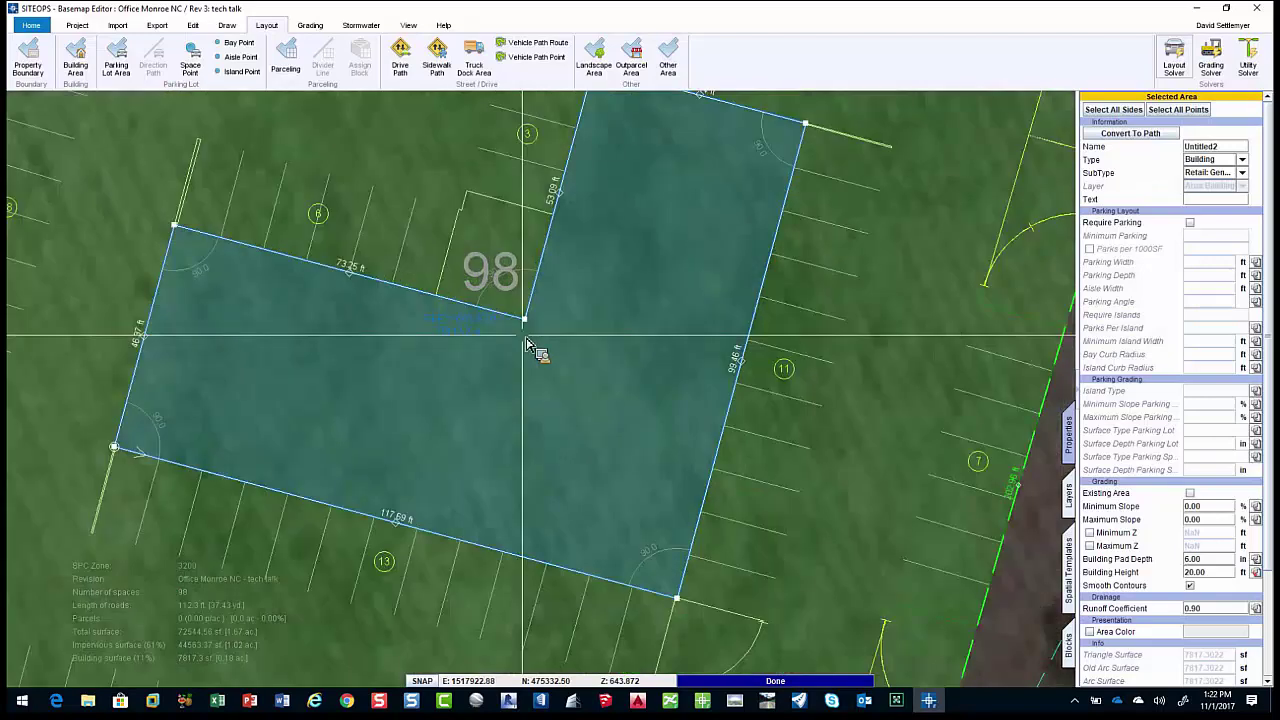
{"action": "scroll", "coordinate": [530, 346], "scroll_direction": "down", "scroll_amount": 1}
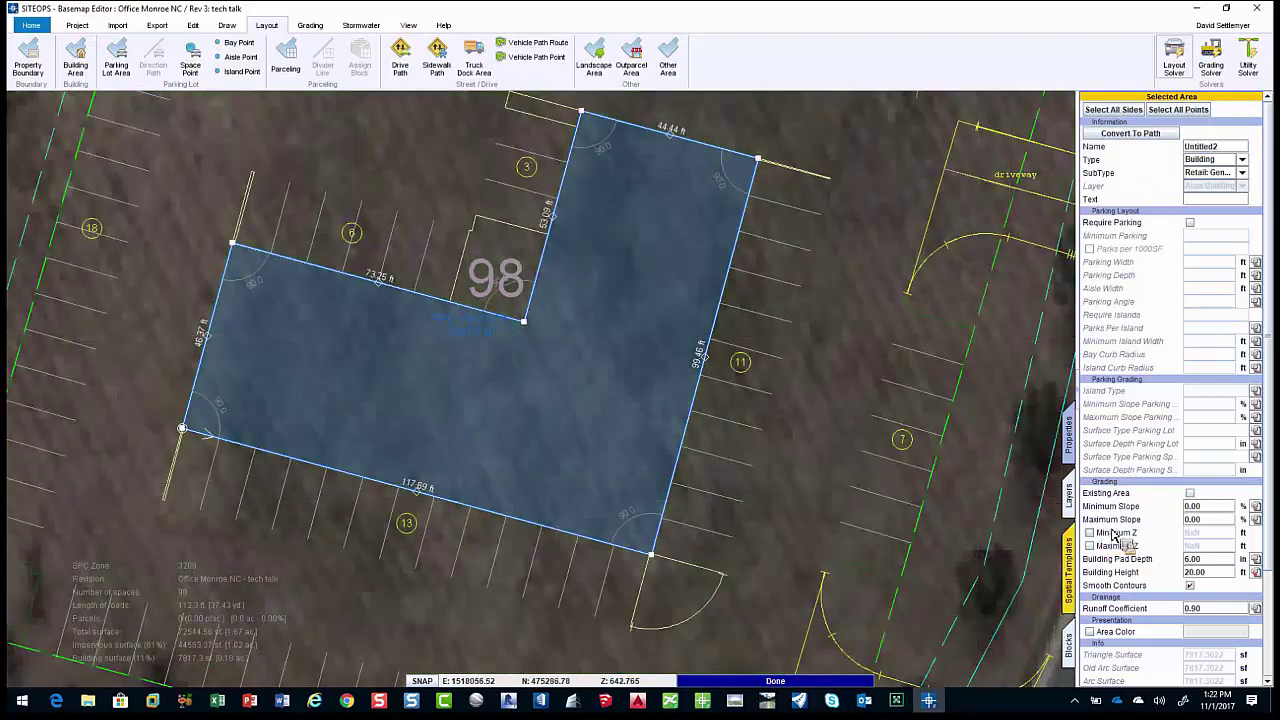
{"action": "left_click", "coordinate": [1117, 535]}
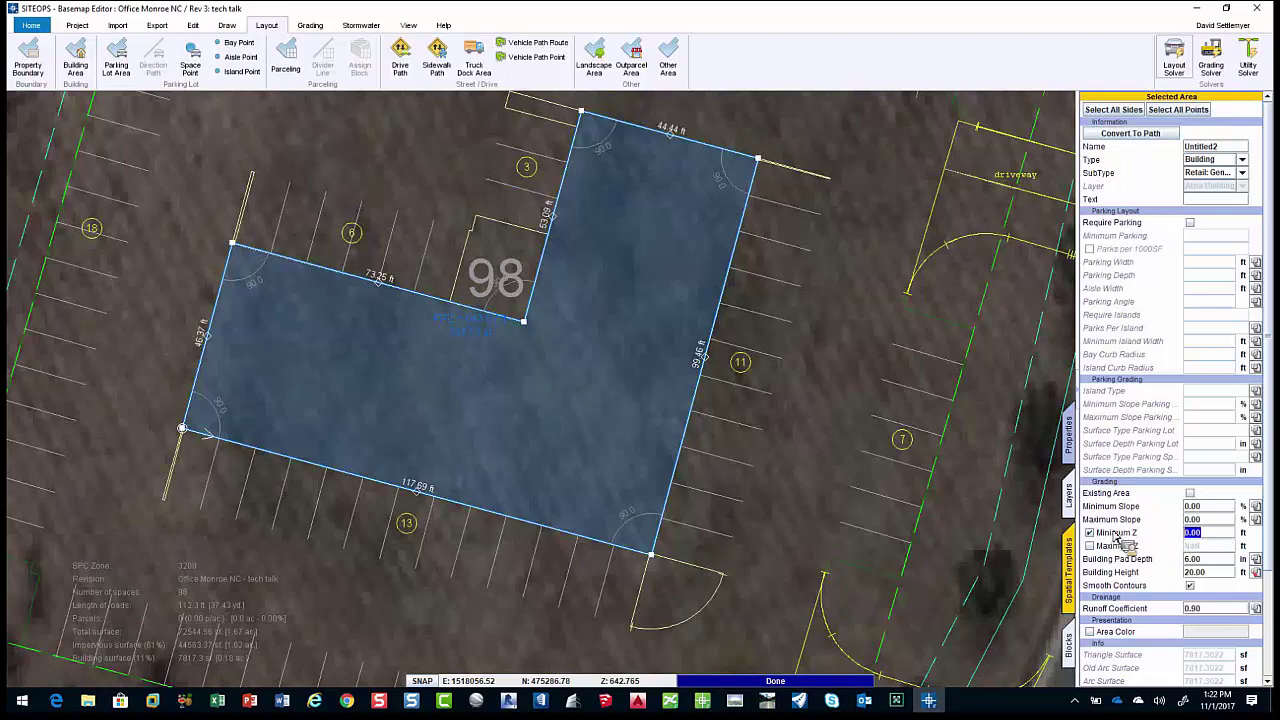
{"action": "type", "text": "646"}
{"action": "key", "text": "Return"}
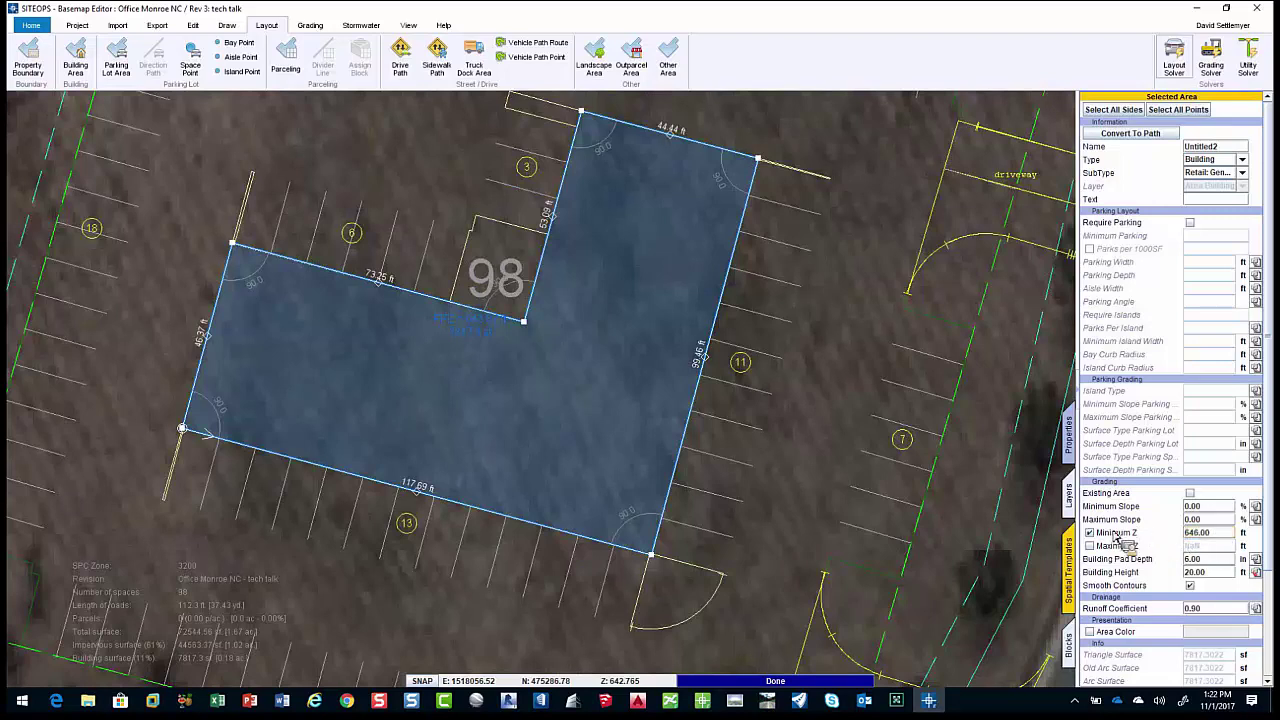
Solve the grading again with the raised building and review the 3D cut and fill with boundaries hidden.
{"action": "left_click", "coordinate": [1197, 72]}
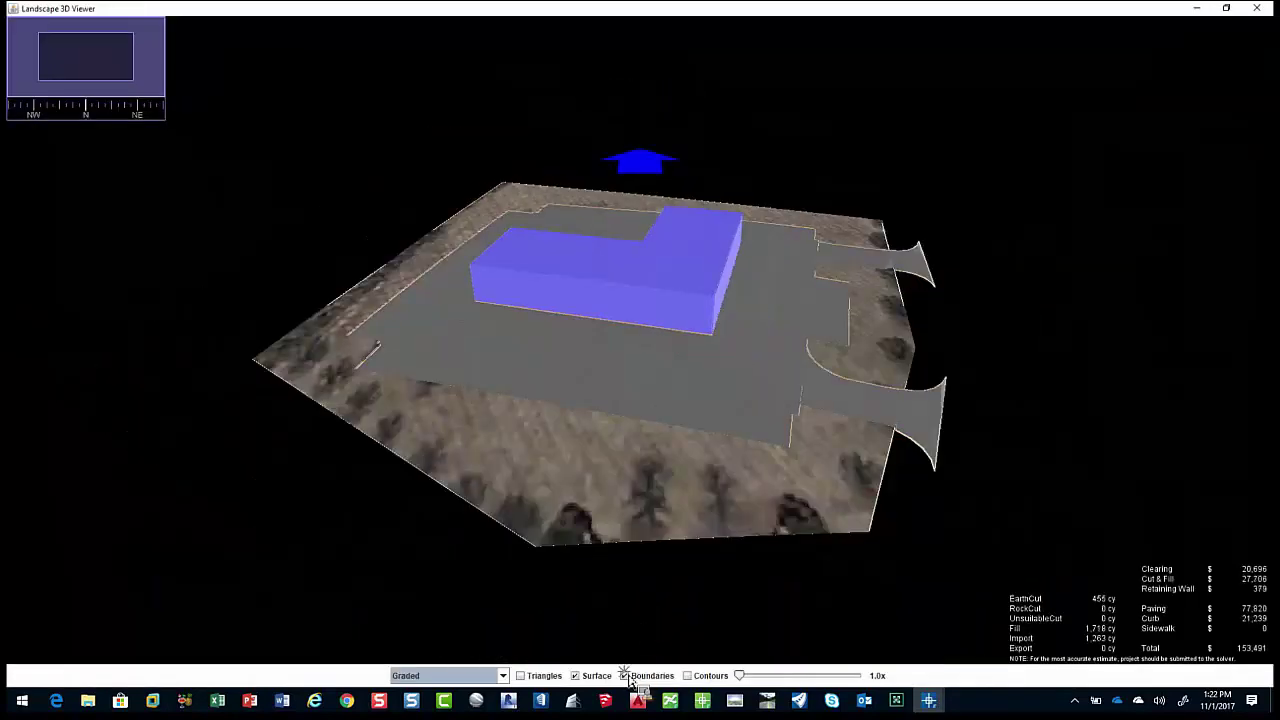
{"action": "left_click", "coordinate": [624, 675]}
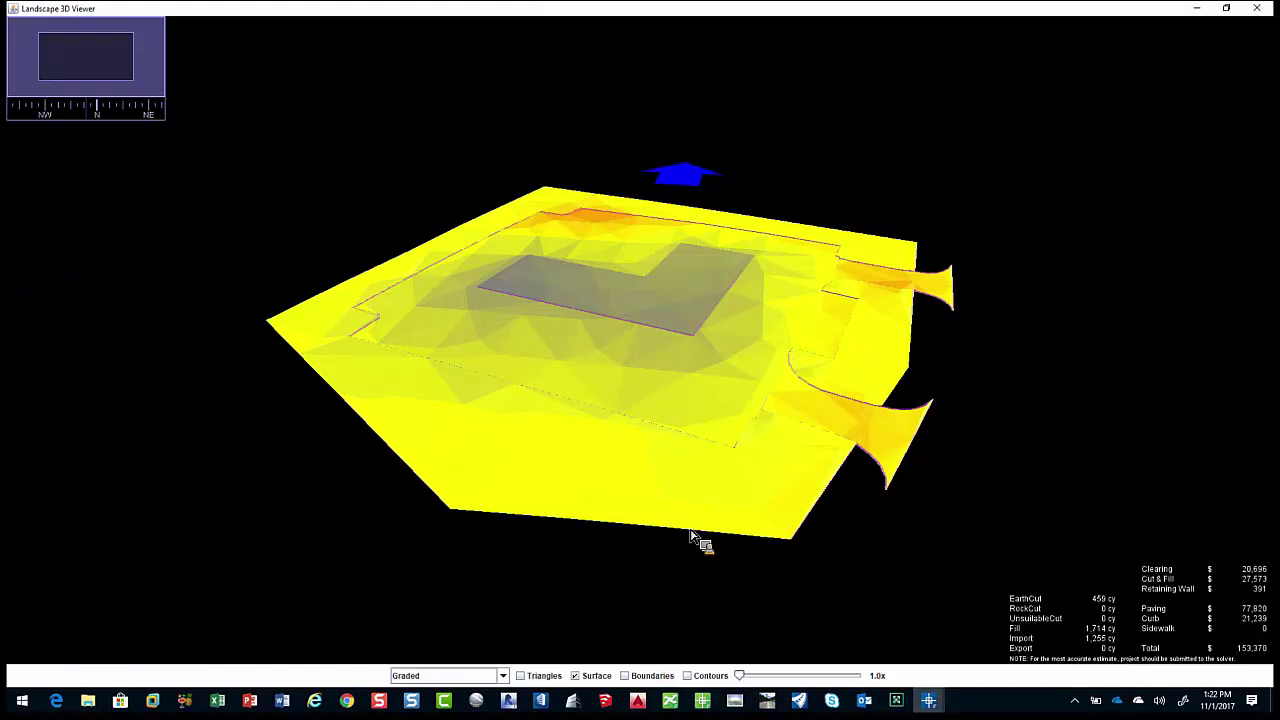
{"action": "left_click_drag", "start_coordinate": [734, 423], "coordinate": [771, 434]}
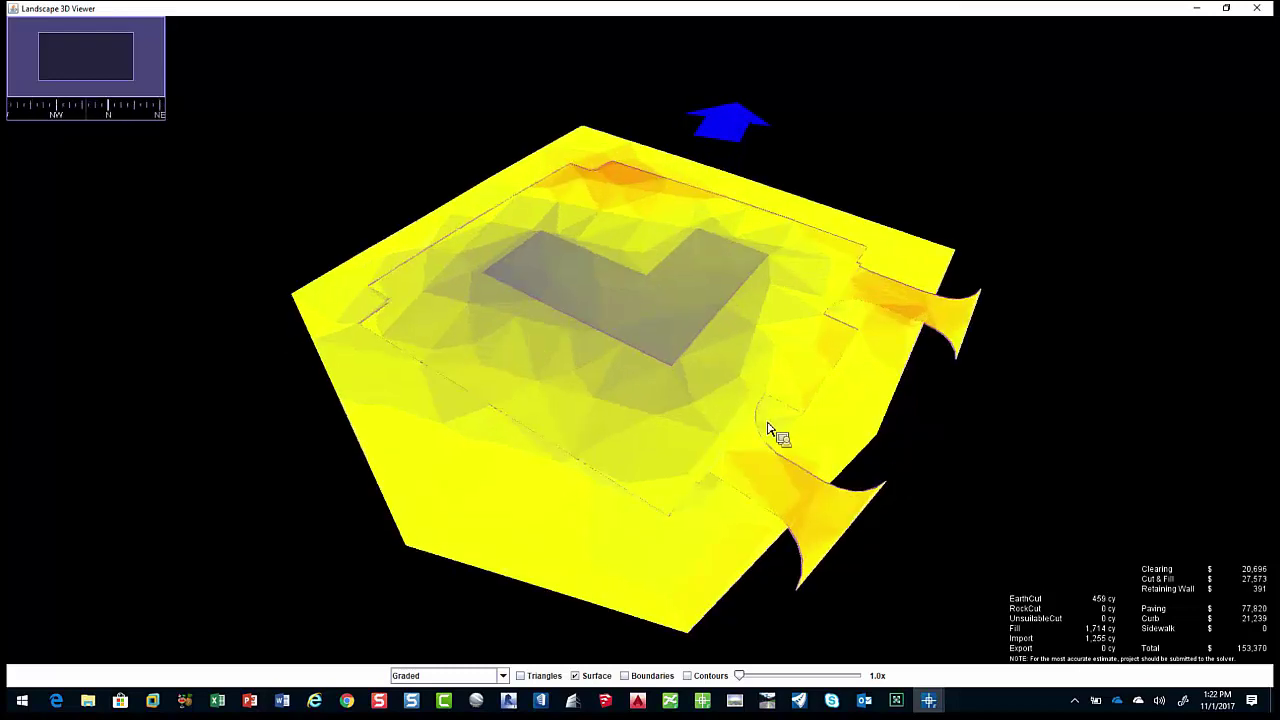
{"action": "left_click", "coordinate": [1257, 8]}
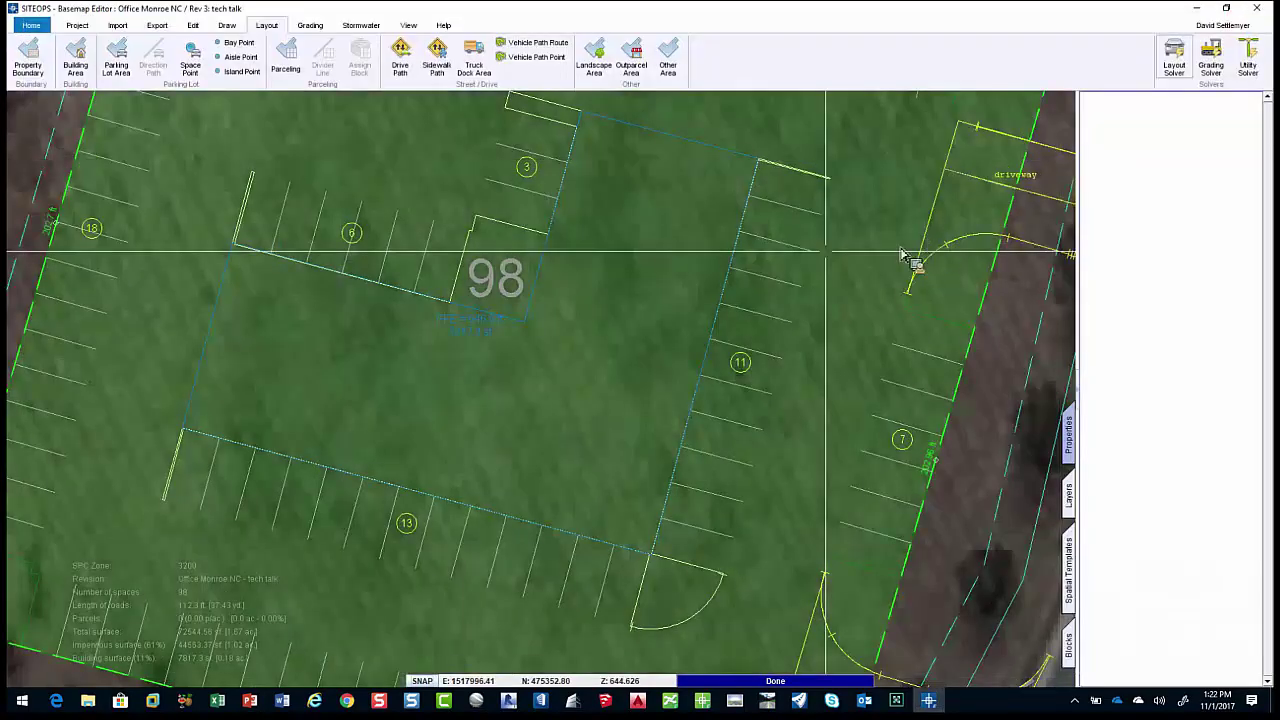
Set the minimum Z of the building area to 656 ft.
{"action": "scroll", "coordinate": [707, 311], "scroll_direction": "down", "scroll_amount": 2}
{"action": "left_click", "coordinate": [614, 310]}
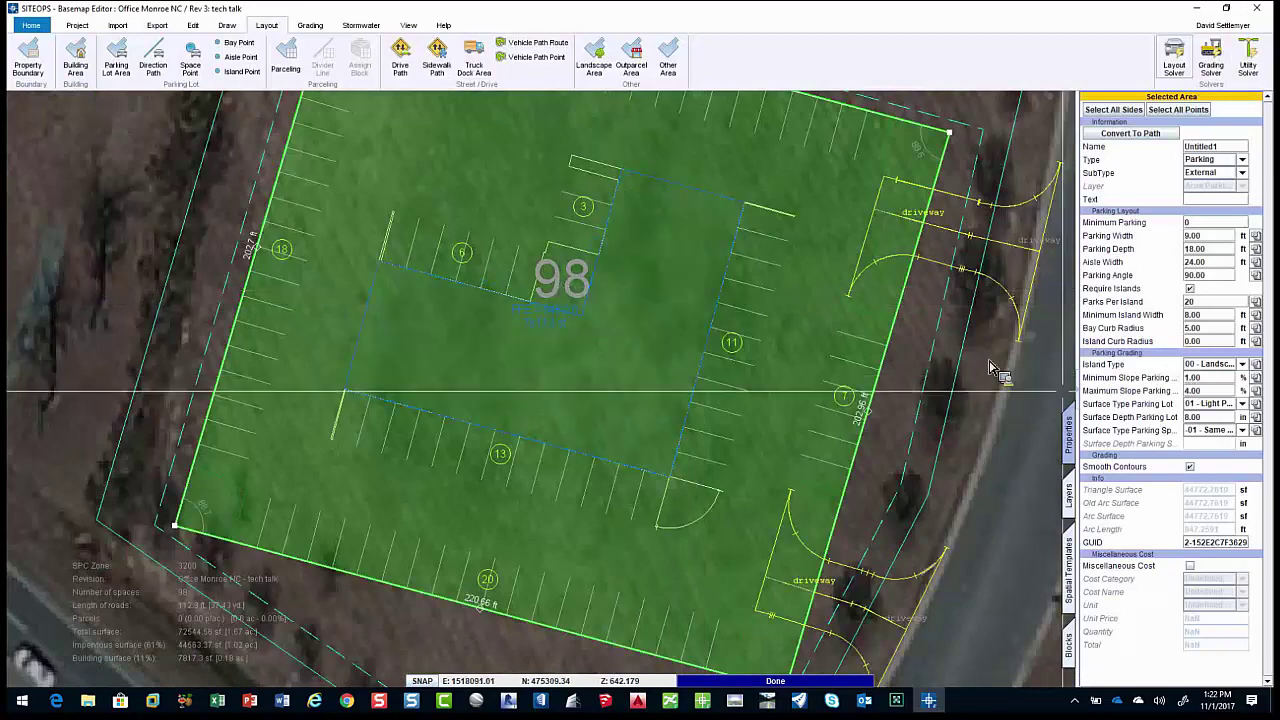
{"action": "left_click", "coordinate": [745, 320]}
{"action": "left_click", "coordinate": [1210, 532]}
{"action": "type", "text": "66"}
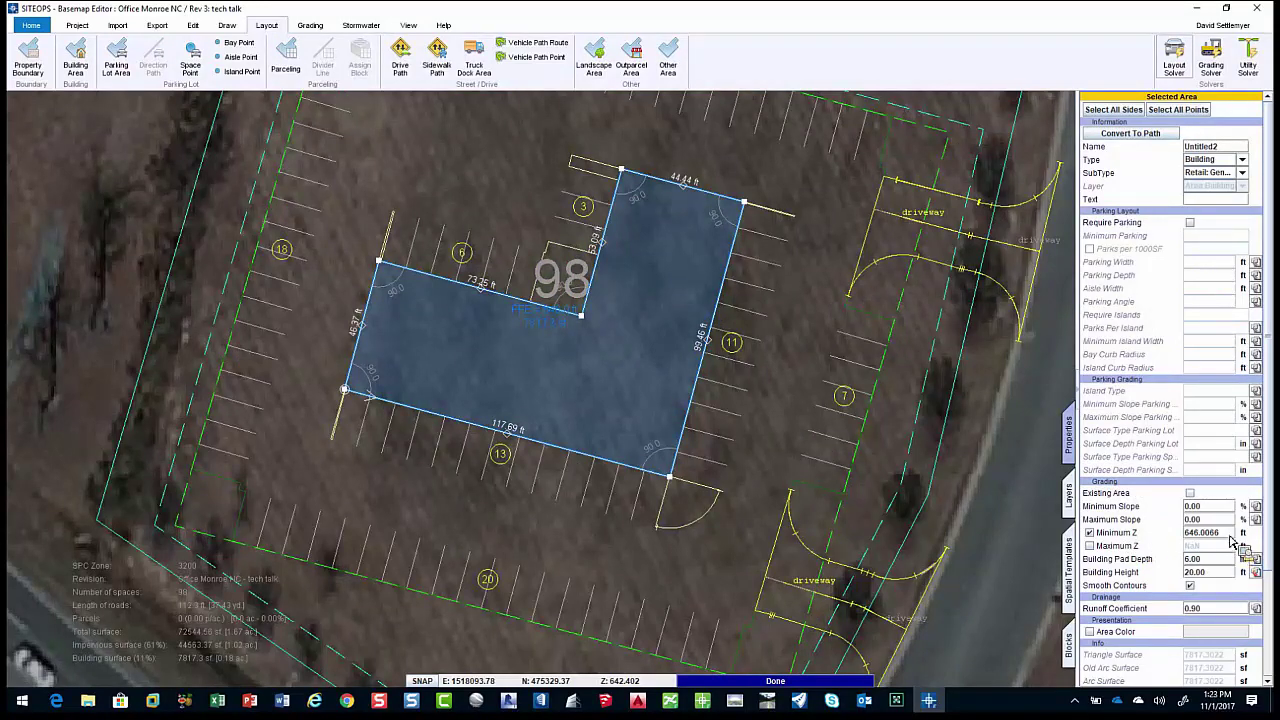
{"action": "left_click_drag", "start_coordinate": [1229, 534], "coordinate": [1172, 538]}
{"action": "type", "text": "656"}
{"action": "key", "text": "Return"}
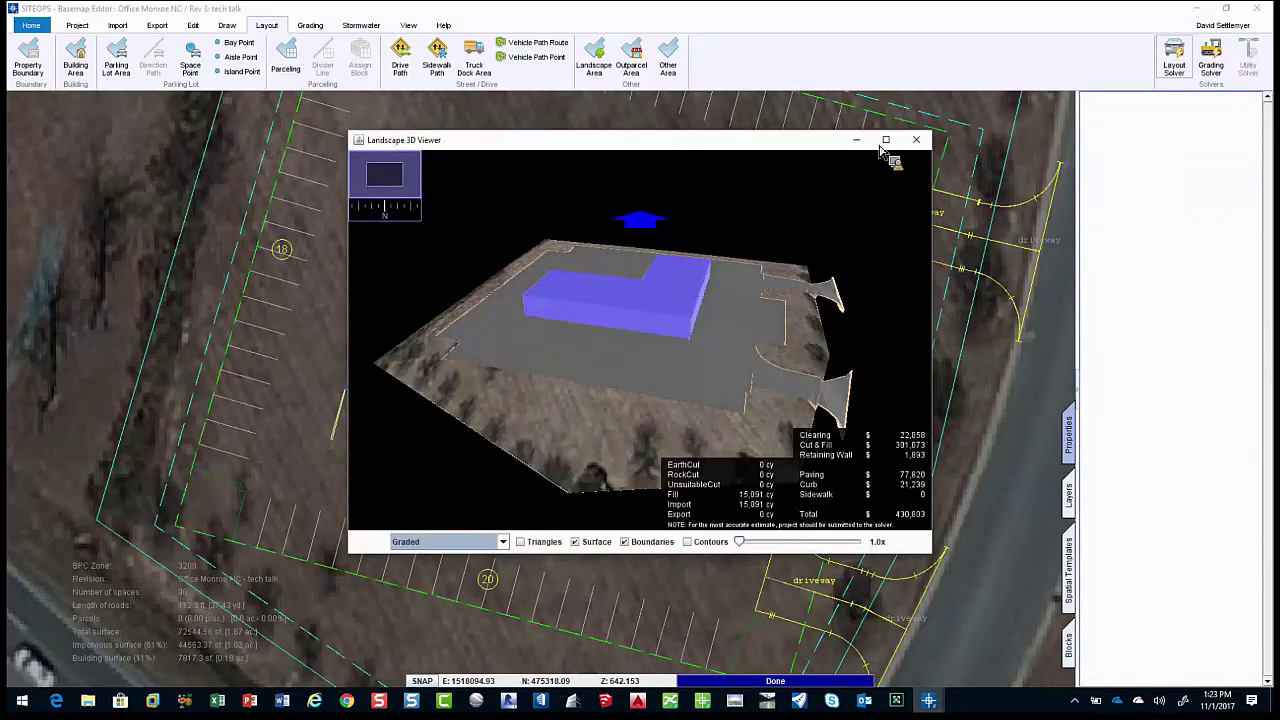
Solve the grading with the building raised to 656 ft and review the graded site in an enlarged 3D view.
{"action": "left_click", "coordinate": [884, 141]}
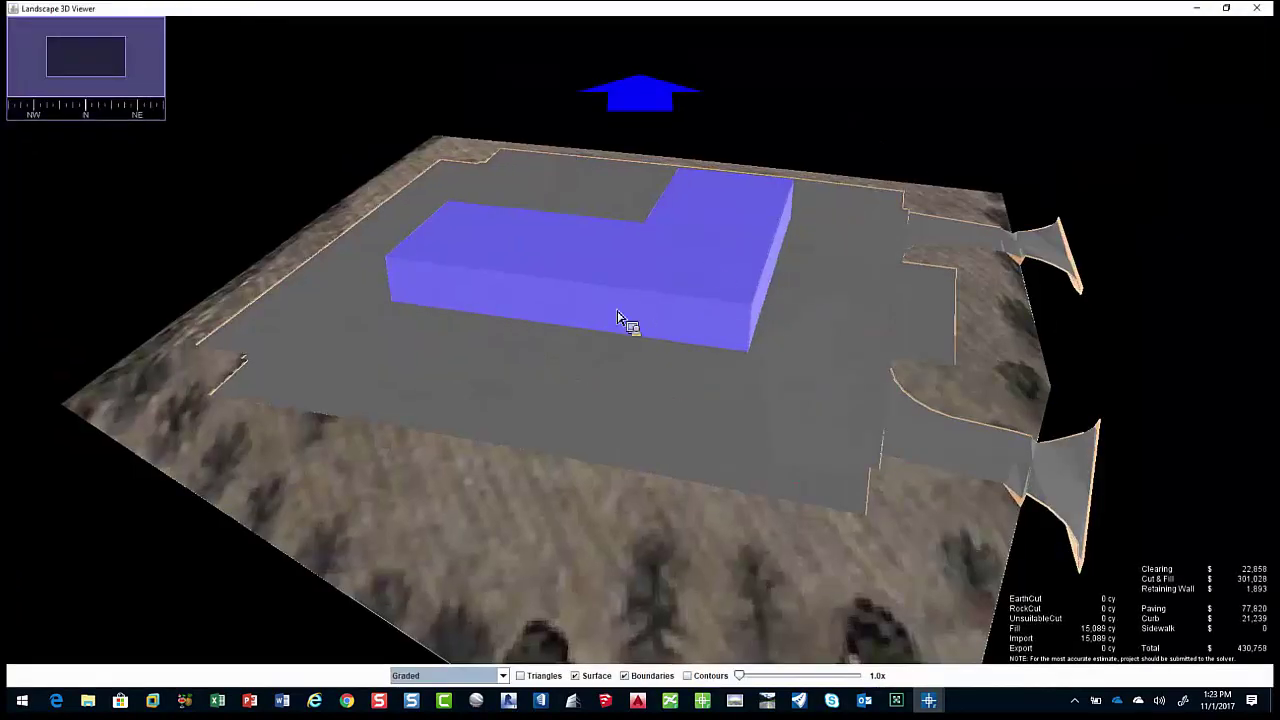
{"action": "left_click", "coordinate": [1265, 12]}
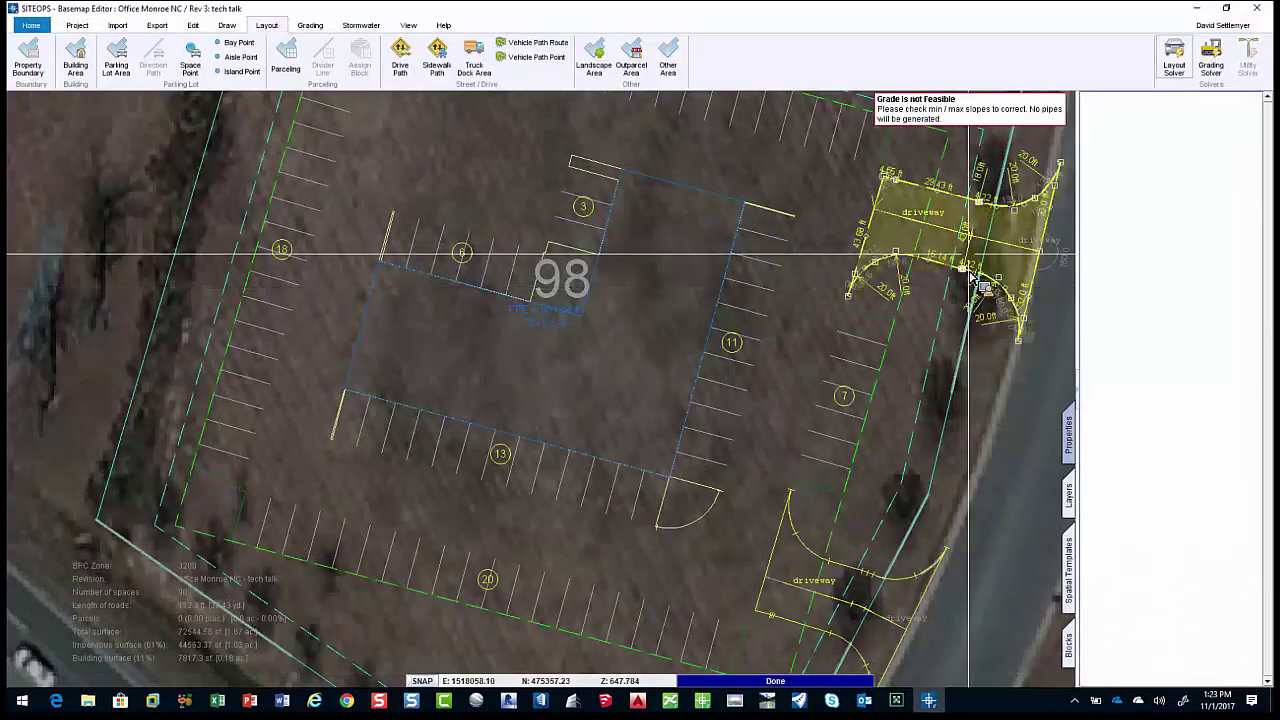
Turn on the Slope Problems layer and examine the problem areas between the building and the southern driveway.
{"action": "left_click", "coordinate": [1068, 497]}
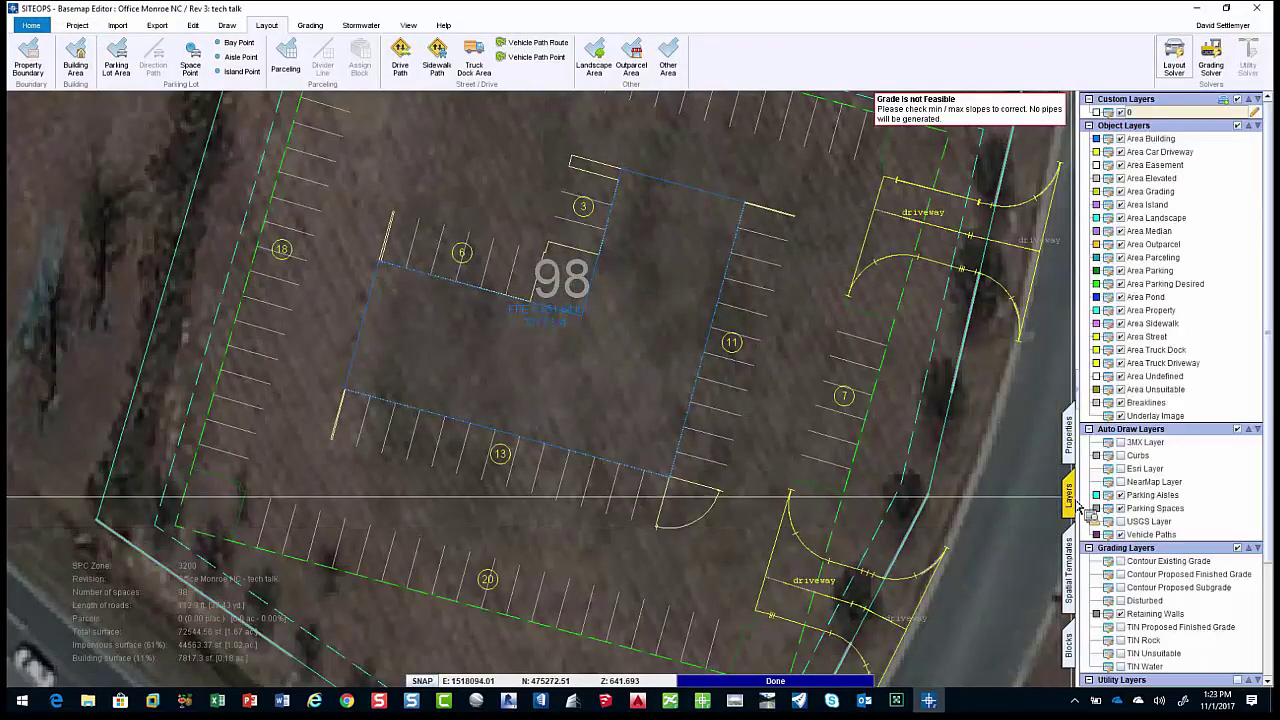
{"action": "left_click", "coordinate": [1135, 613]}
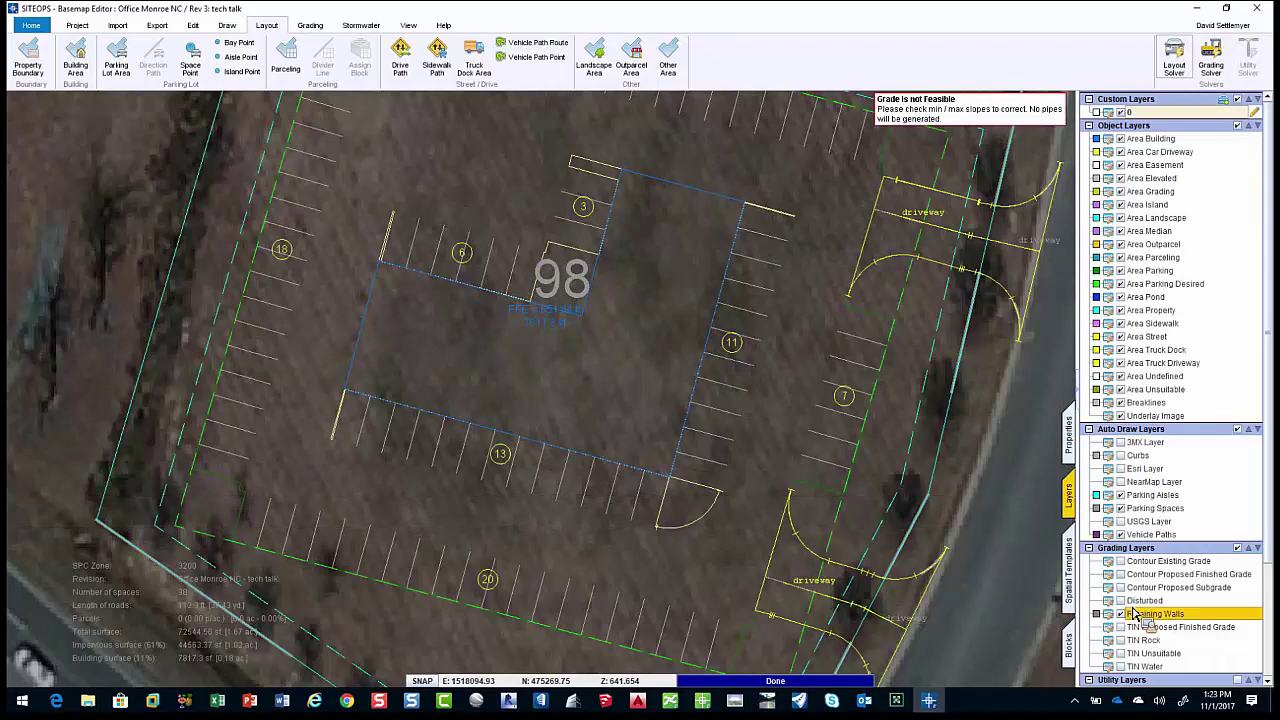
{"action": "scroll", "coordinate": [1135, 613], "scroll_direction": "down", "scroll_amount": 3}
{"action": "left_click", "coordinate": [1120, 614]}
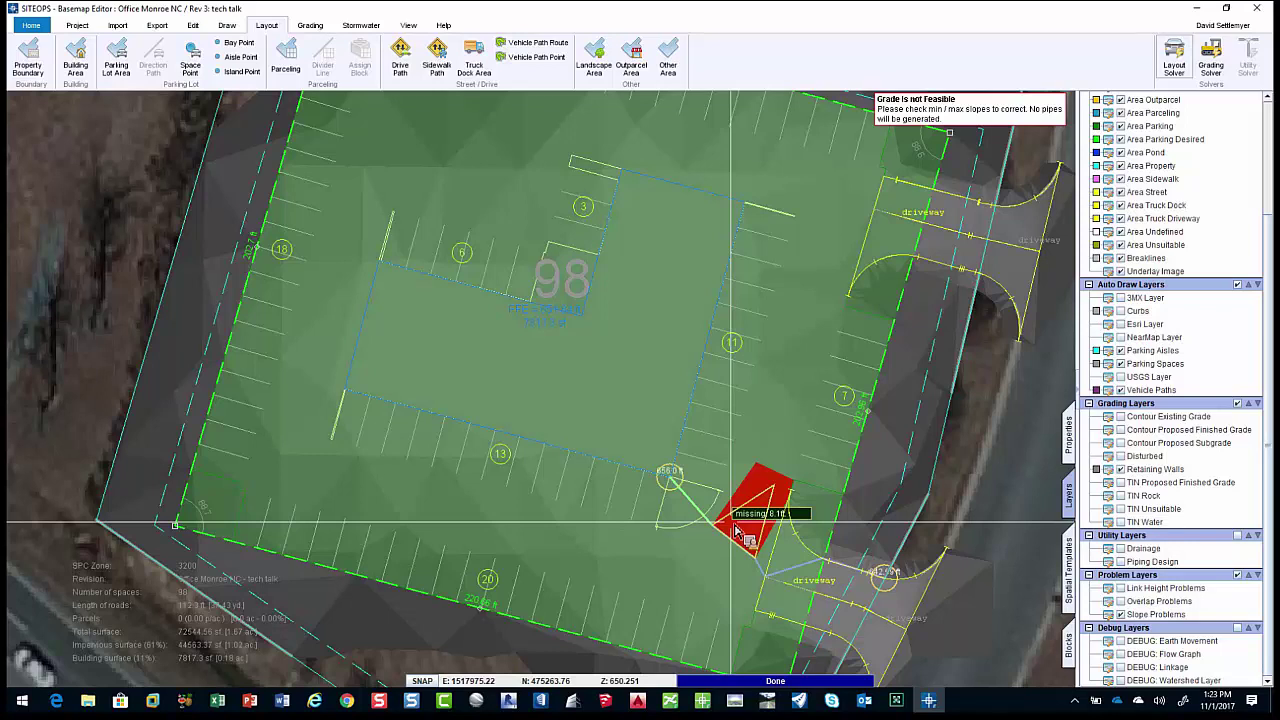
{"action": "left_click_drag", "start_coordinate": [737, 530], "coordinate": [678, 415]}
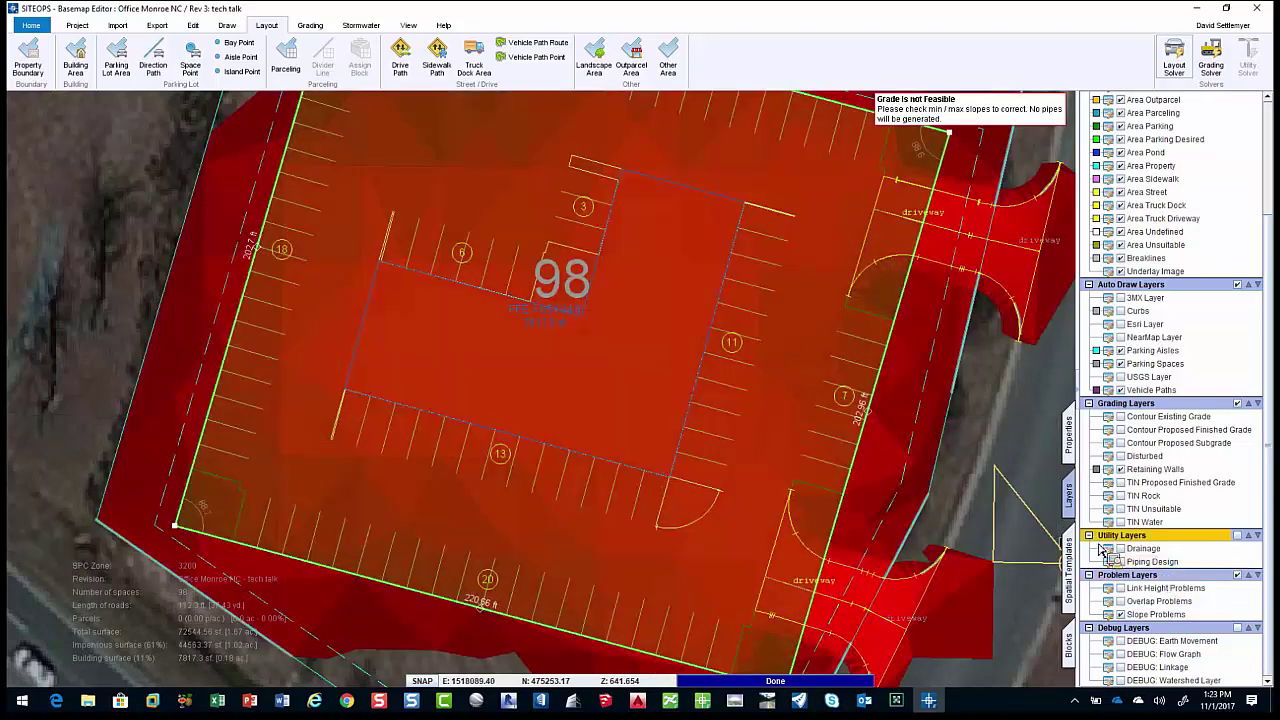
Disable the building's minimum Z and solve the grading again, checking the result in the 3D viewer.
{"action": "left_click", "coordinate": [1069, 445]}
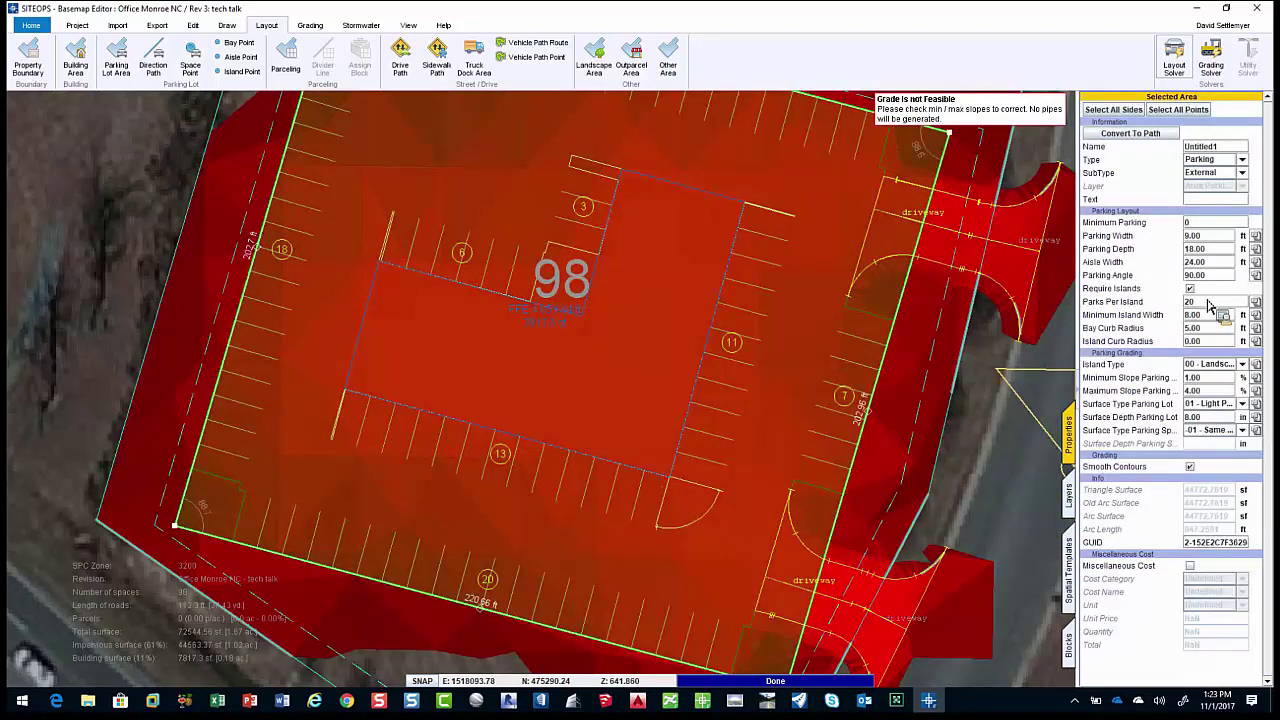
{"action": "left_click_drag", "start_coordinate": [723, 331], "coordinate": [714, 318]}
{"action": "left_click", "coordinate": [714, 318]}
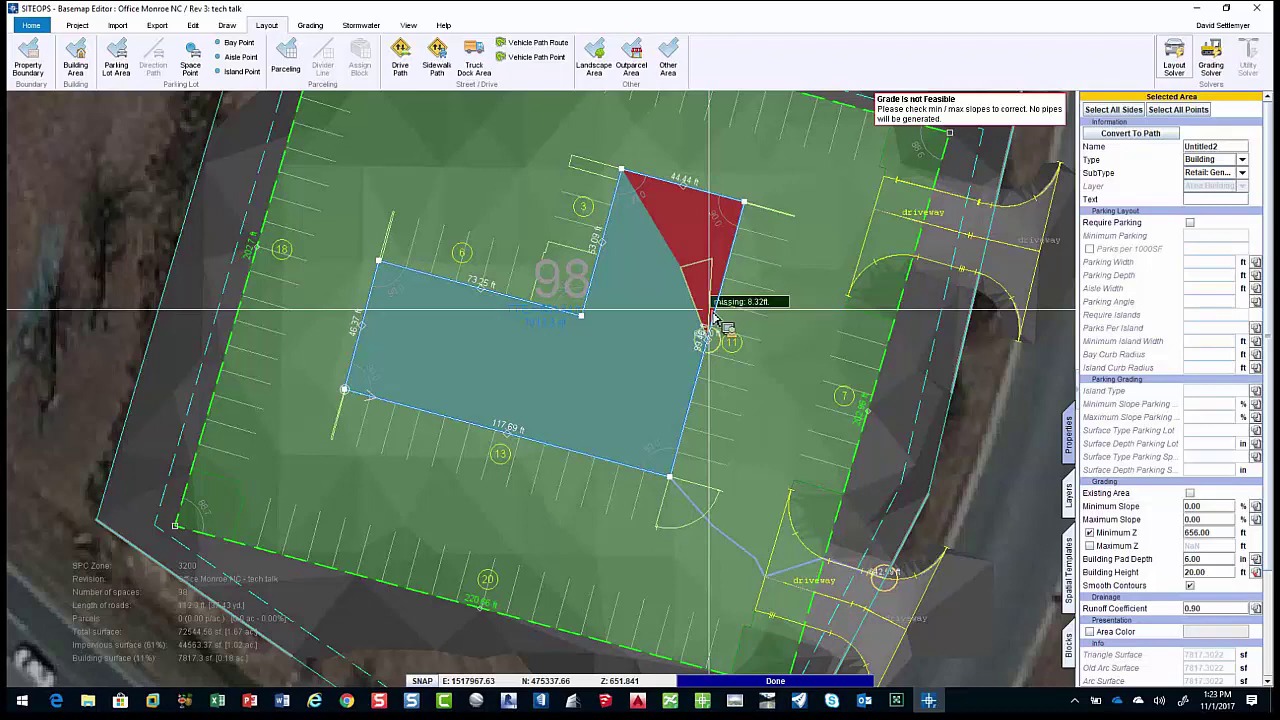
{"action": "left_click", "coordinate": [1090, 532]}
{"action": "left_click", "coordinate": [1174, 58]}
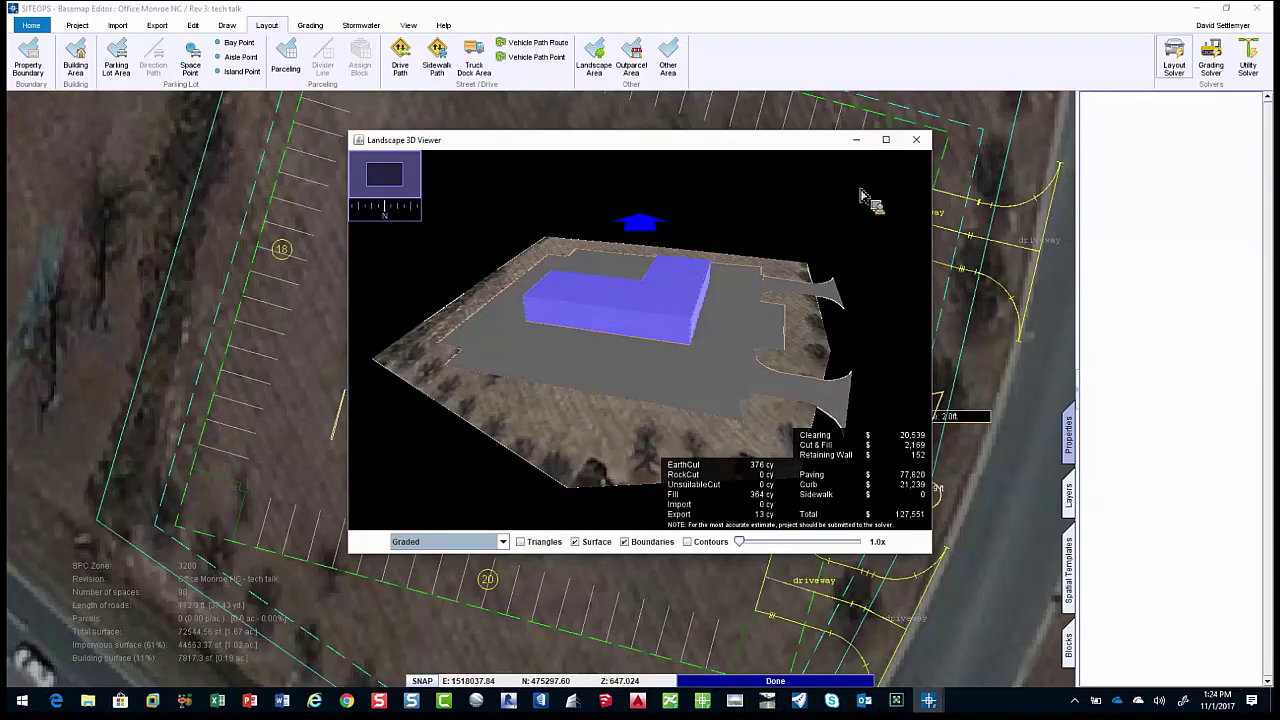
{"action": "left_click", "coordinate": [916, 140]}
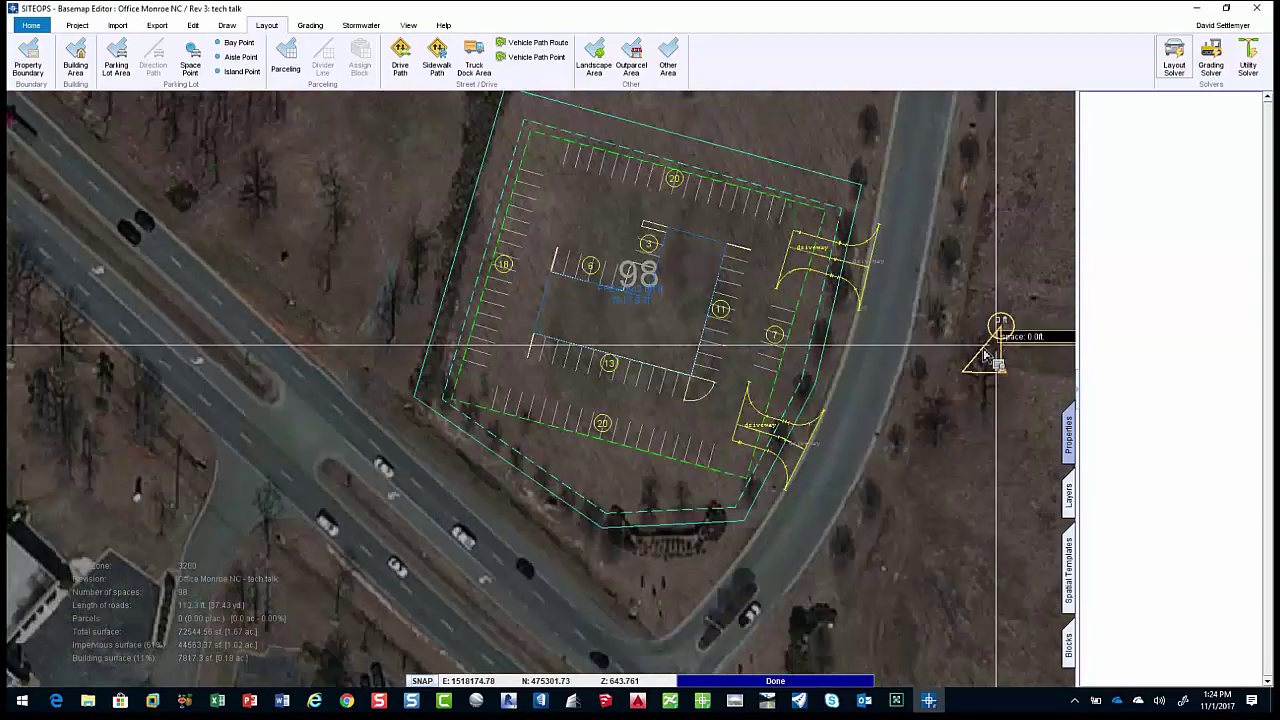
Open the "lumenrt" revision of the Office Monroe NC project, saving the current revision first.
{"action": "left_click", "coordinate": [77, 25]}
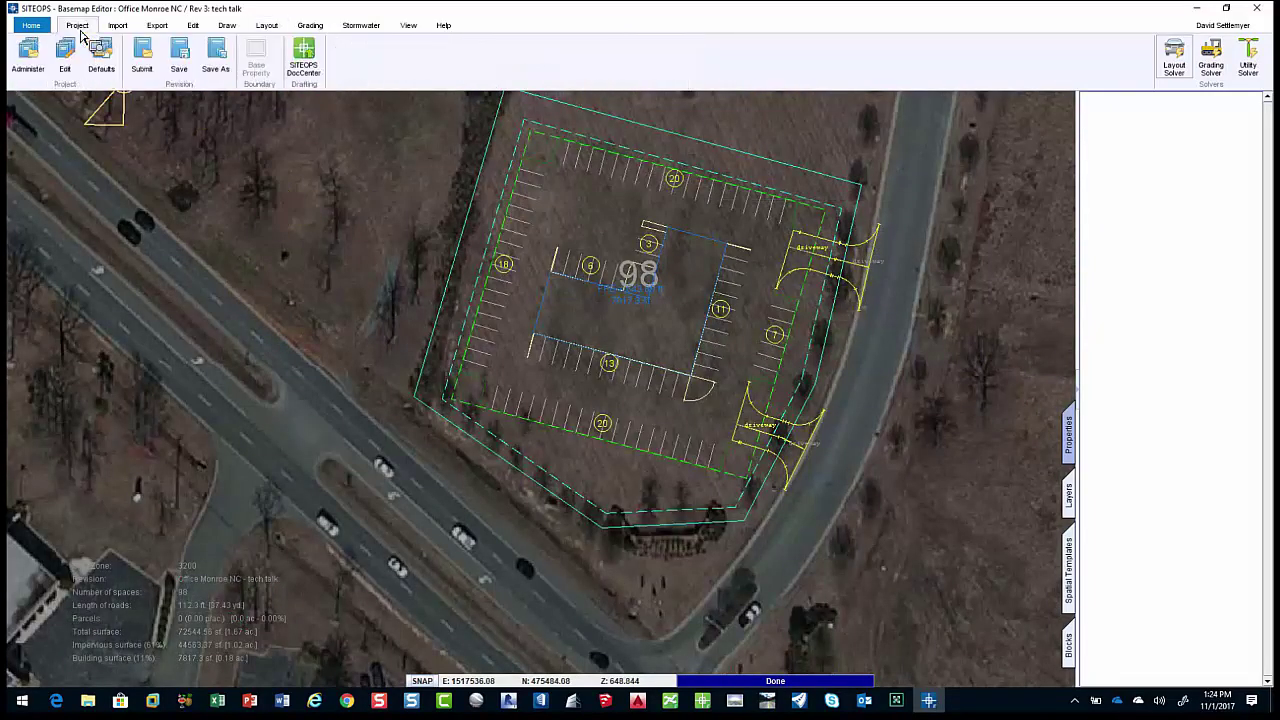
{"action": "left_click", "coordinate": [28, 55]}
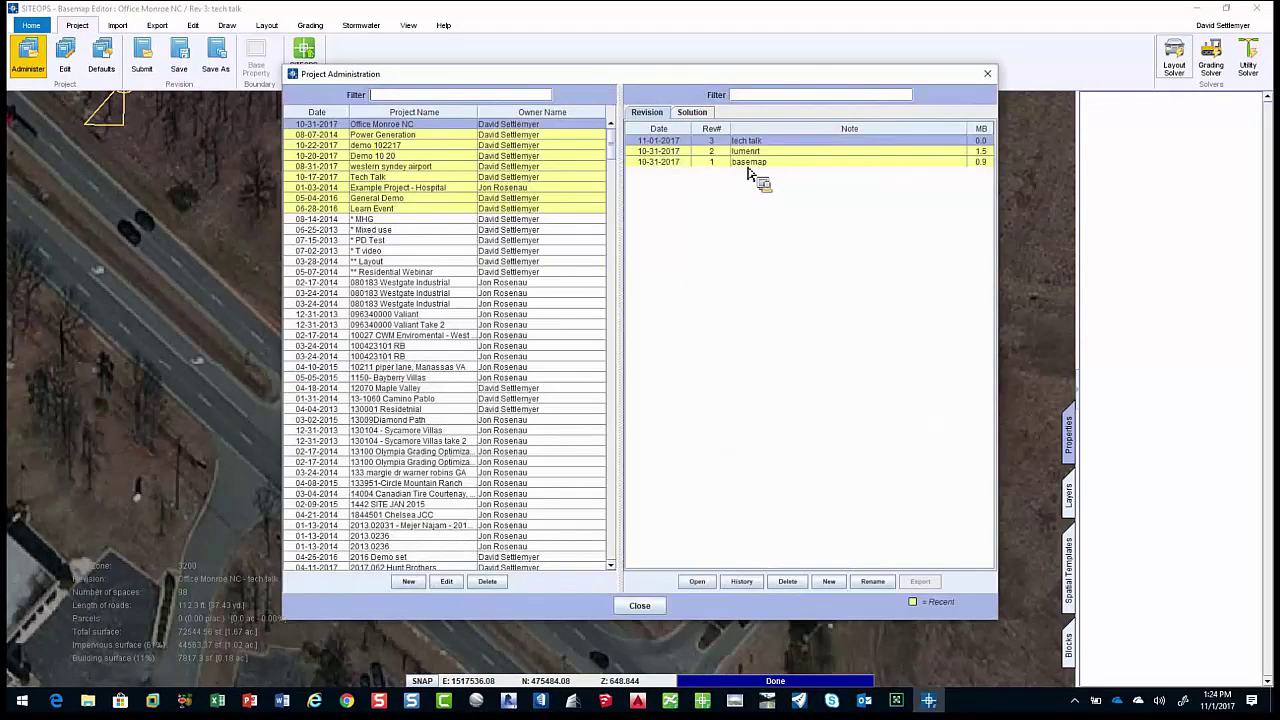
{"action": "double_click", "coordinate": [755, 151]}
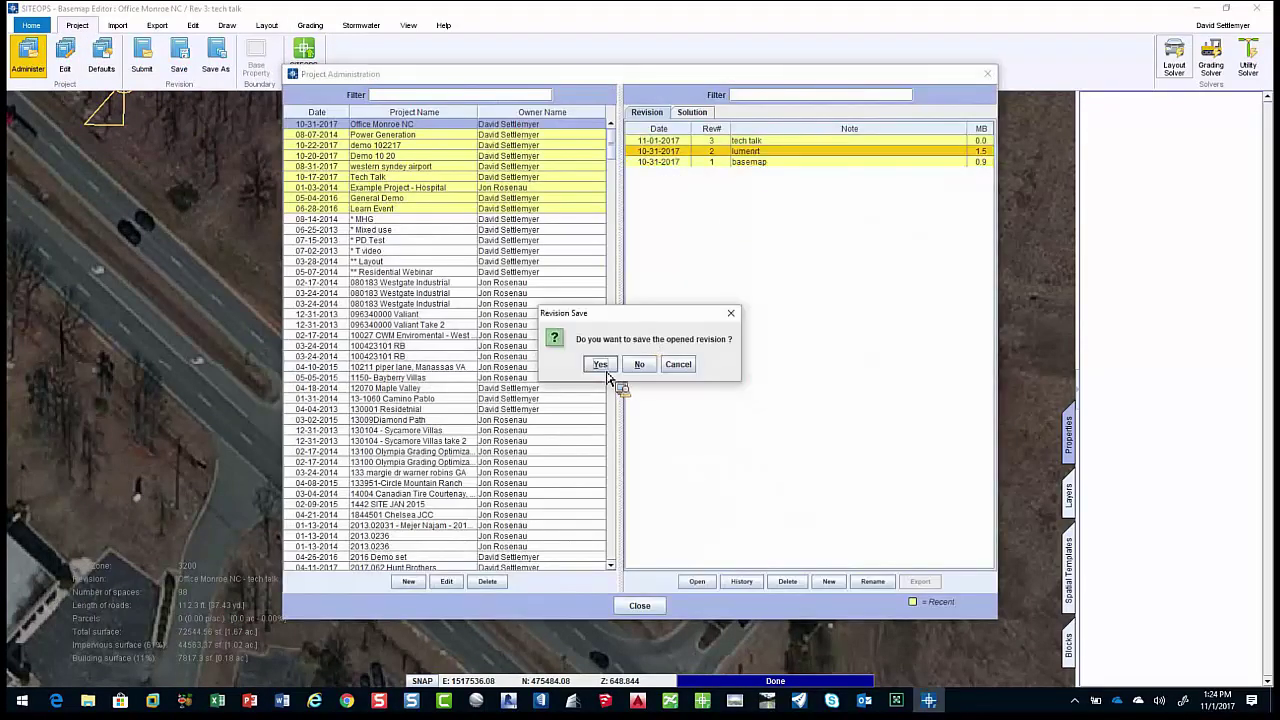
{"action": "left_click", "coordinate": [605, 366]}
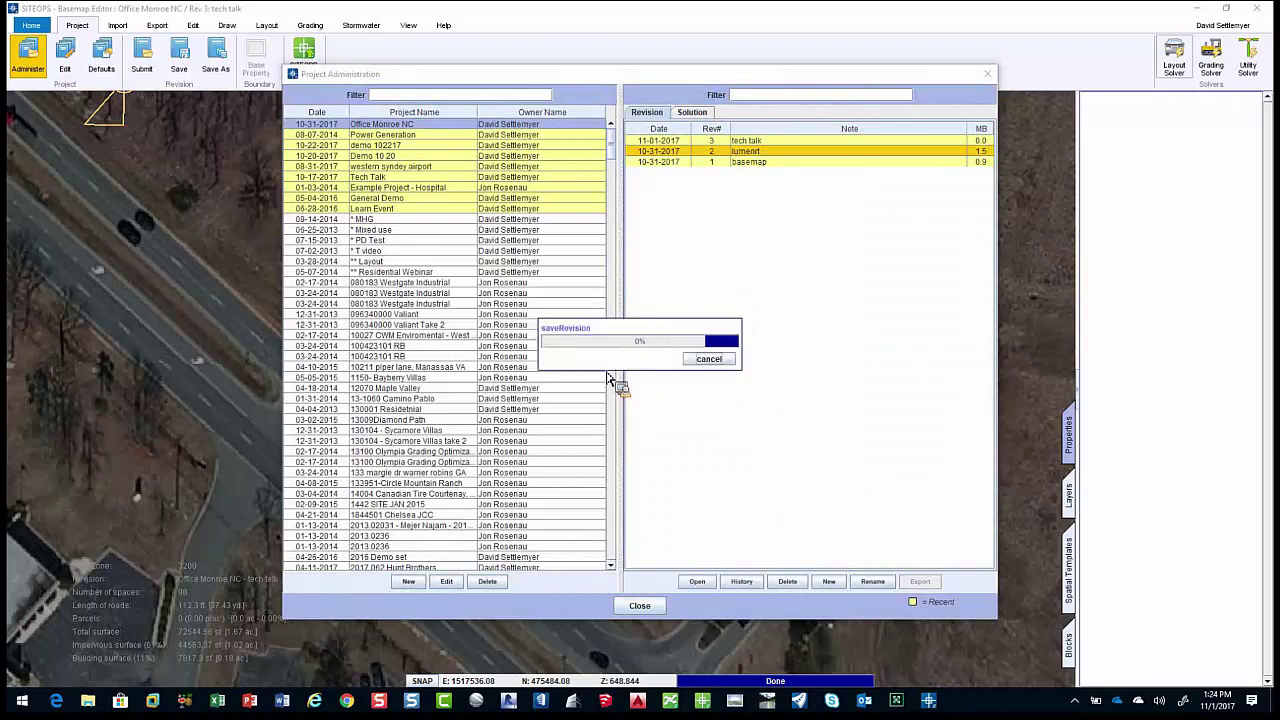
{"action": "key", "text": "alt+Tab"}
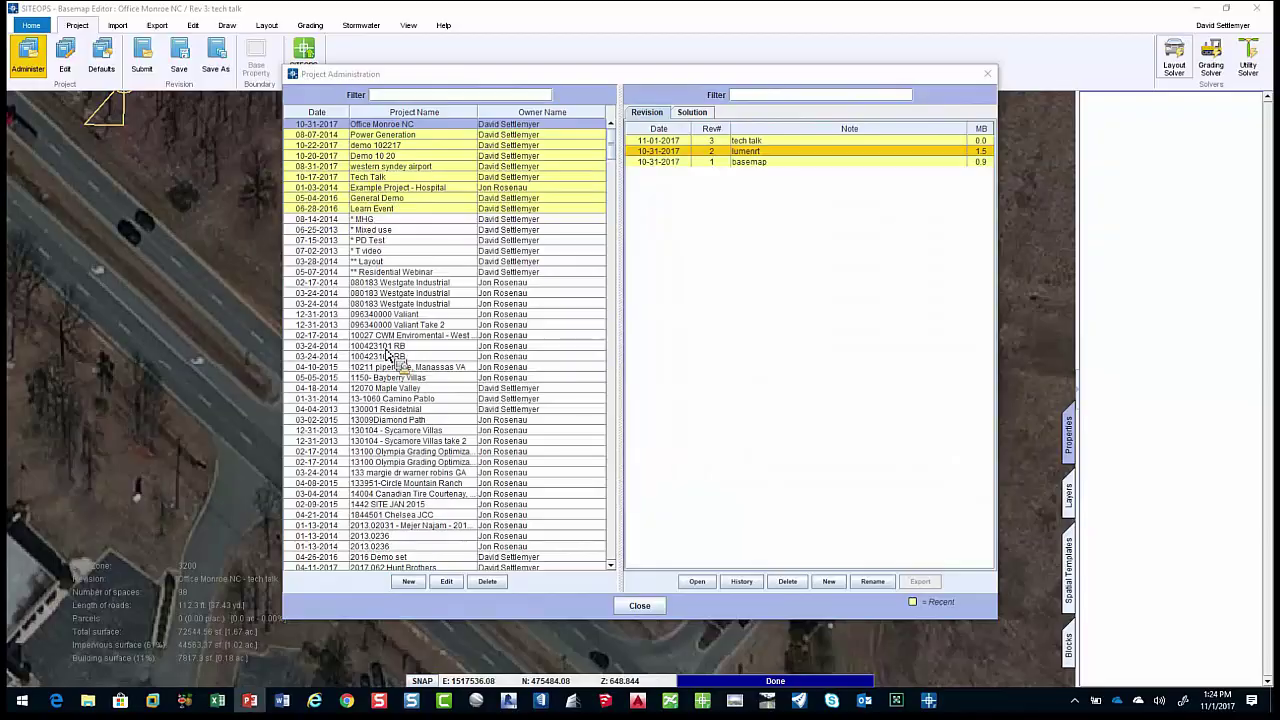
{"action": "key", "text": "alt+Tab"}
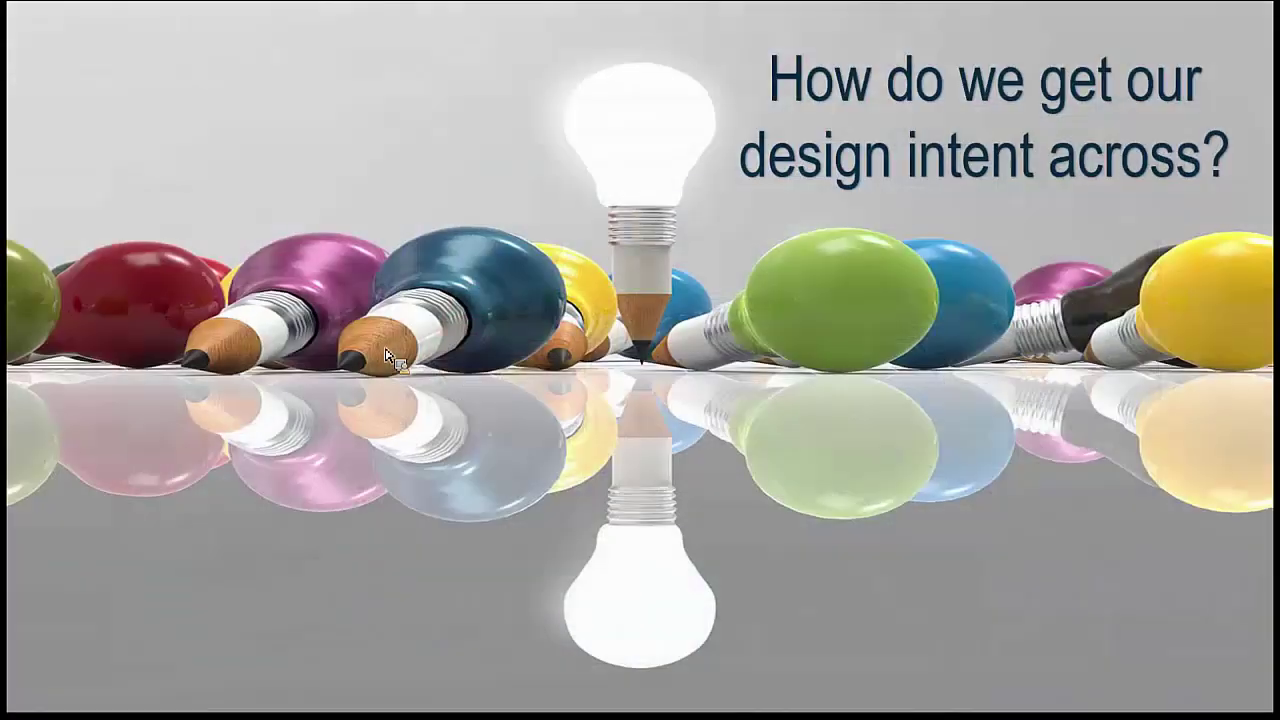
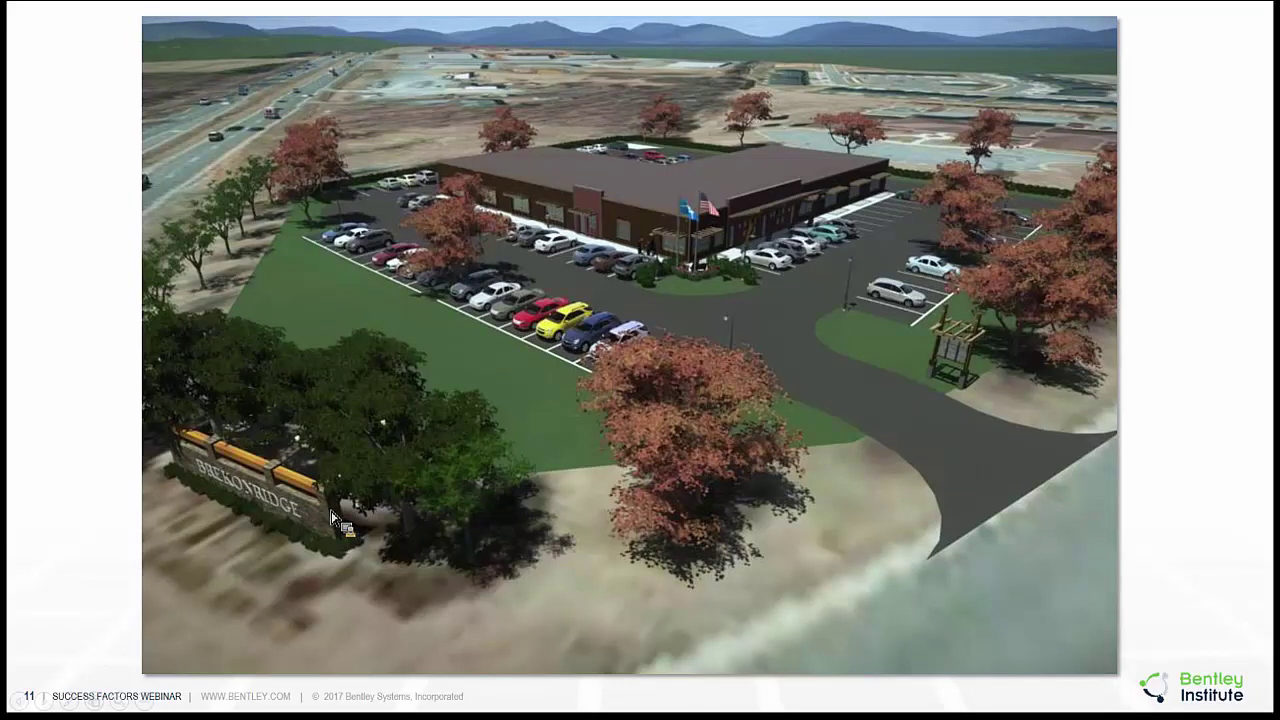
{"action": "key", "text": "Left"}
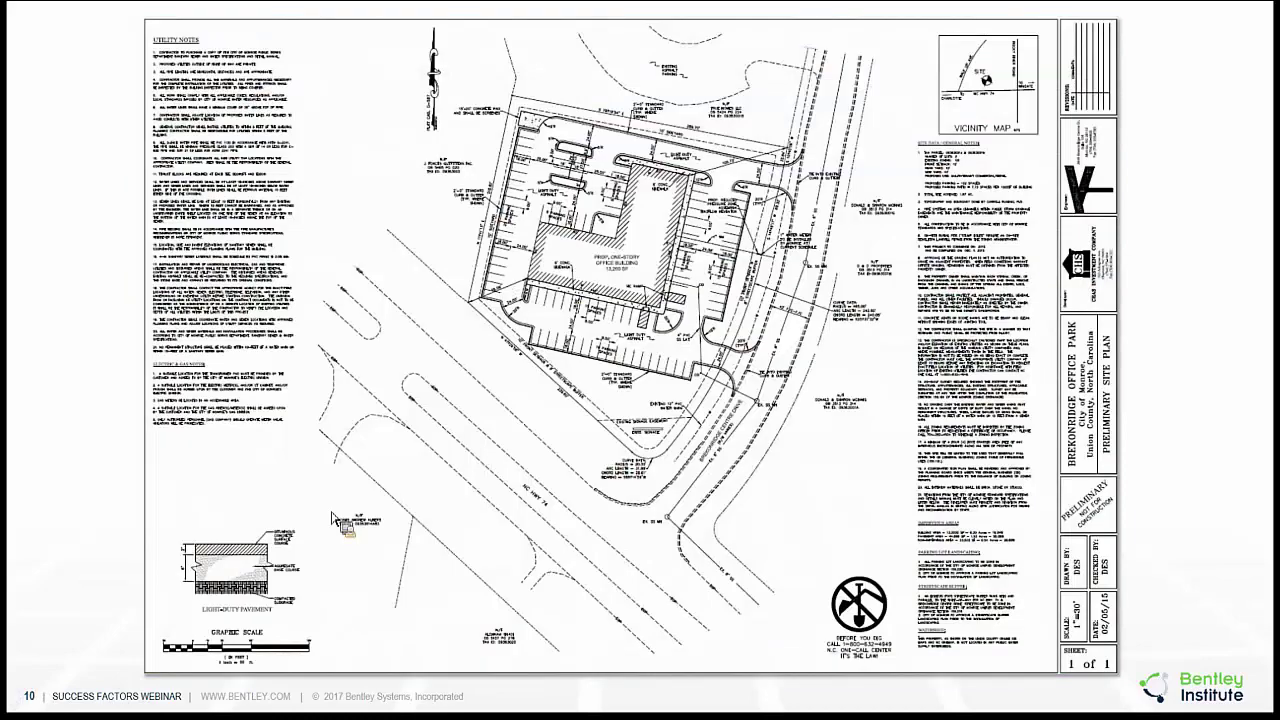
{"action": "key", "text": "Left"}
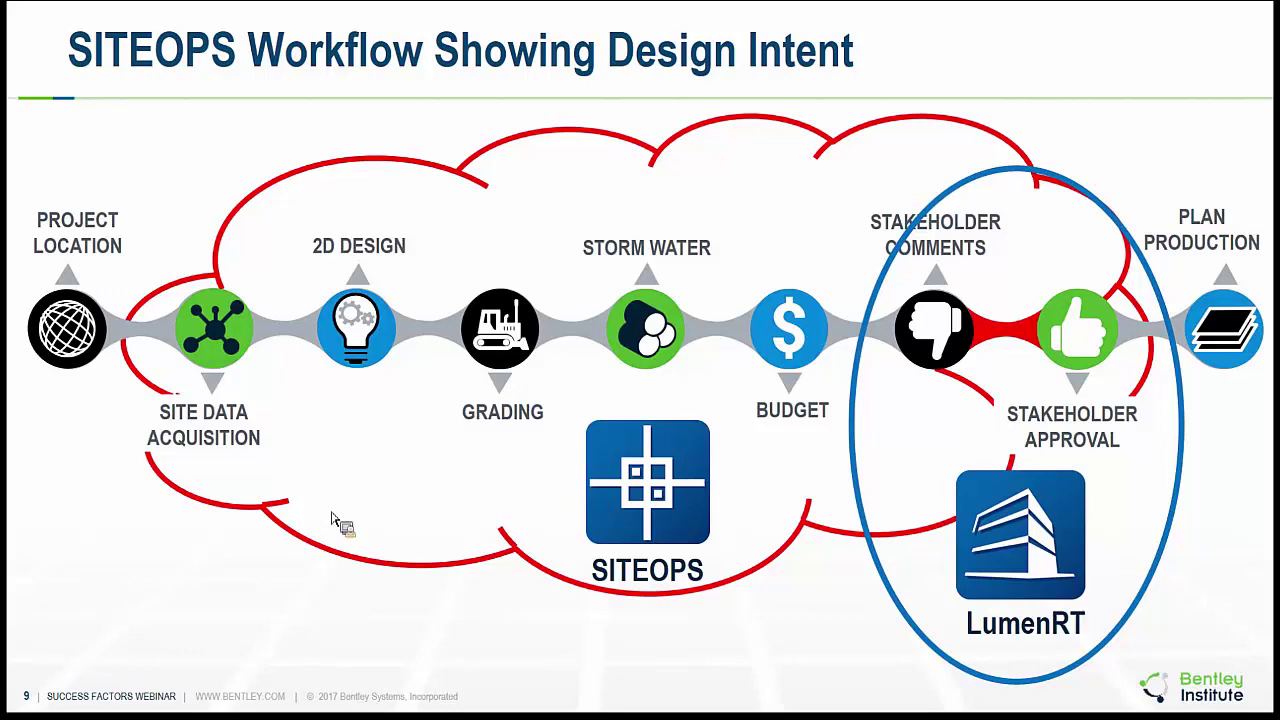
Switch back to SITEOPS, view the site up close and show the System categories of the block library.
{"action": "key", "text": "alt+Tab"}
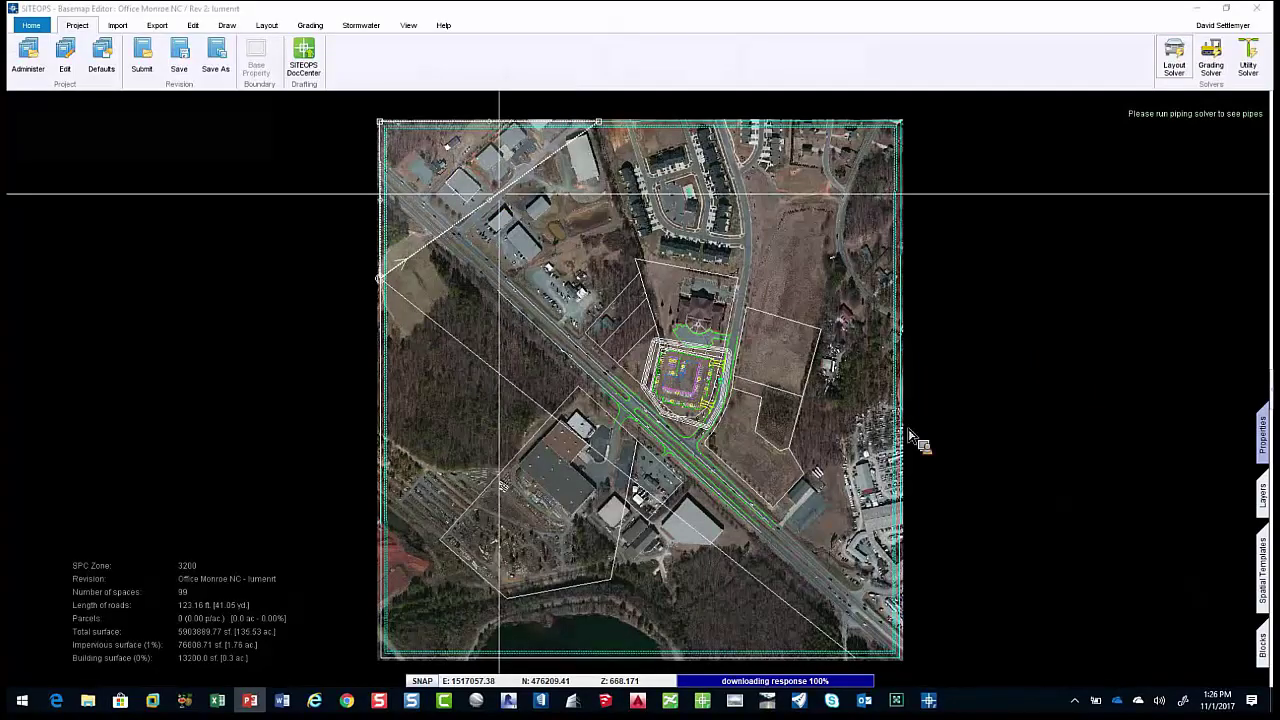
{"action": "scroll", "coordinate": [1030, 432], "scroll_direction": "up", "scroll_amount": 5}
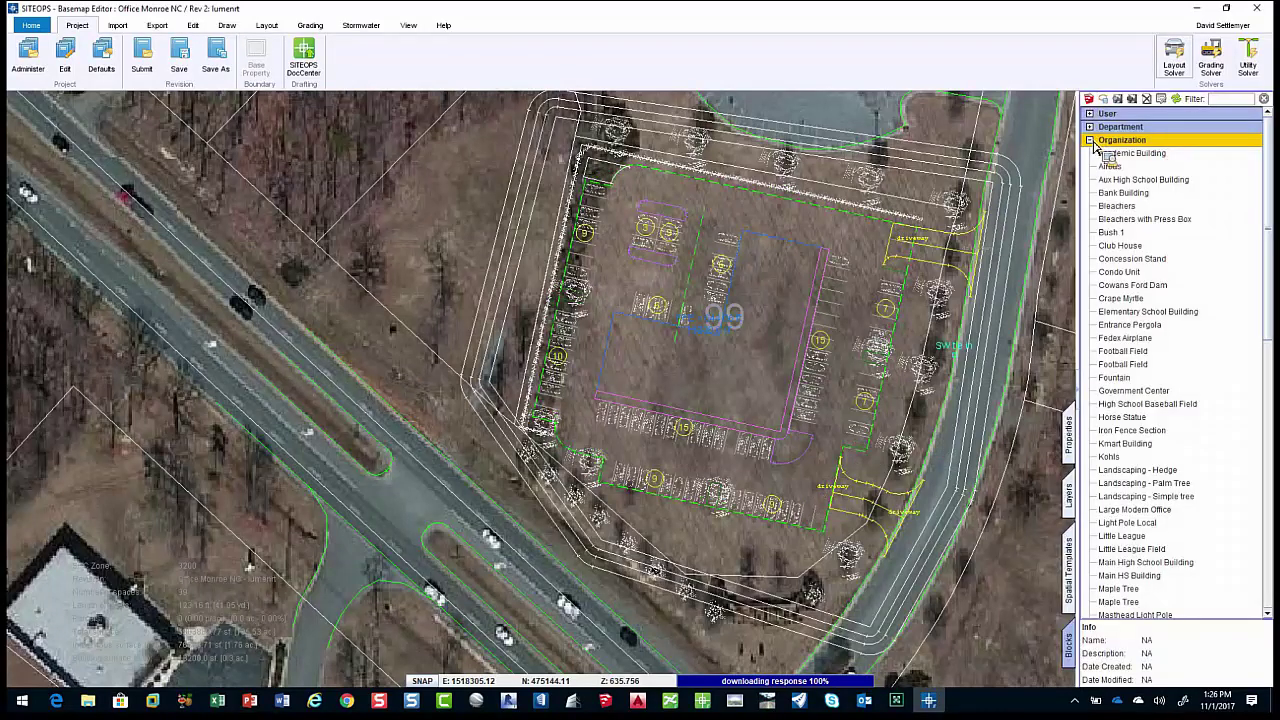
{"action": "left_click", "coordinate": [1090, 140]}
{"action": "left_click", "coordinate": [1097, 155]}
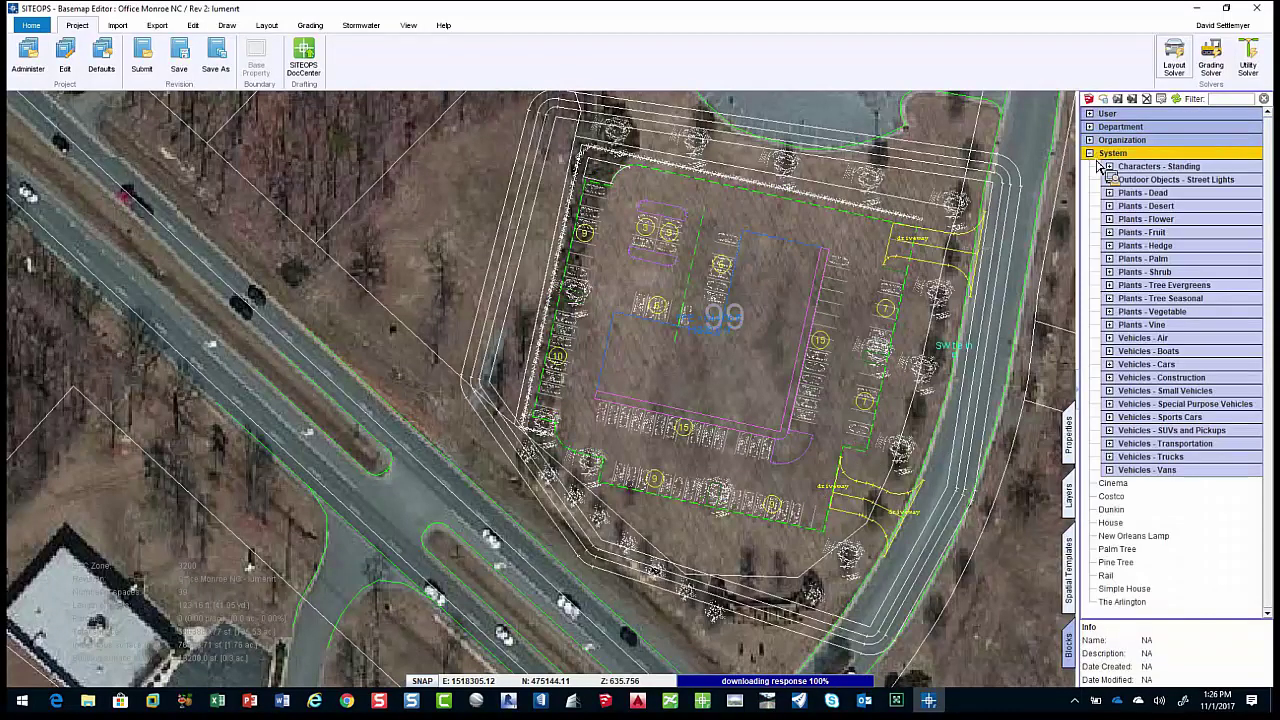
{"action": "left_click", "coordinate": [1100, 168]}
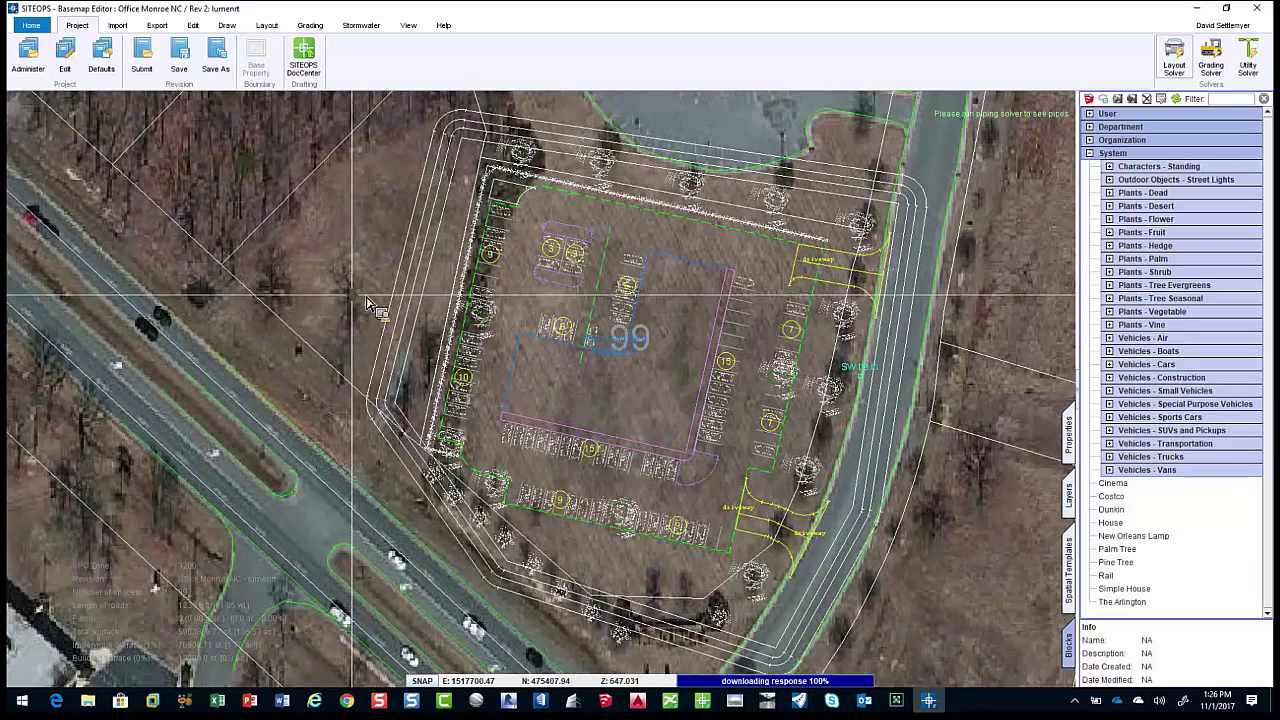
Browse the car models and evergreen trees in the System block library alongside the blocks placed on the site.
{"action": "scroll", "coordinate": [760, 420], "scroll_direction": "up", "scroll_amount": 4}
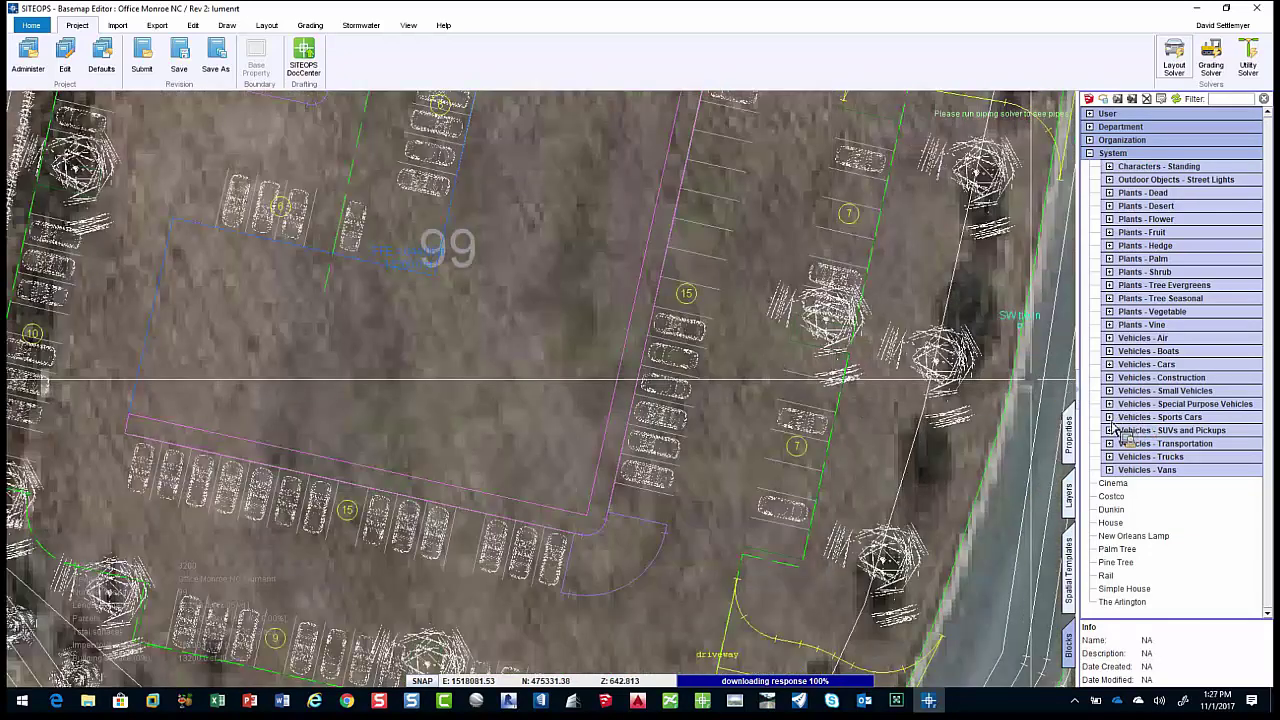
{"action": "left_click", "coordinate": [1109, 364]}
{"action": "scroll", "coordinate": [1130, 400], "scroll_direction": "down", "scroll_amount": 3}
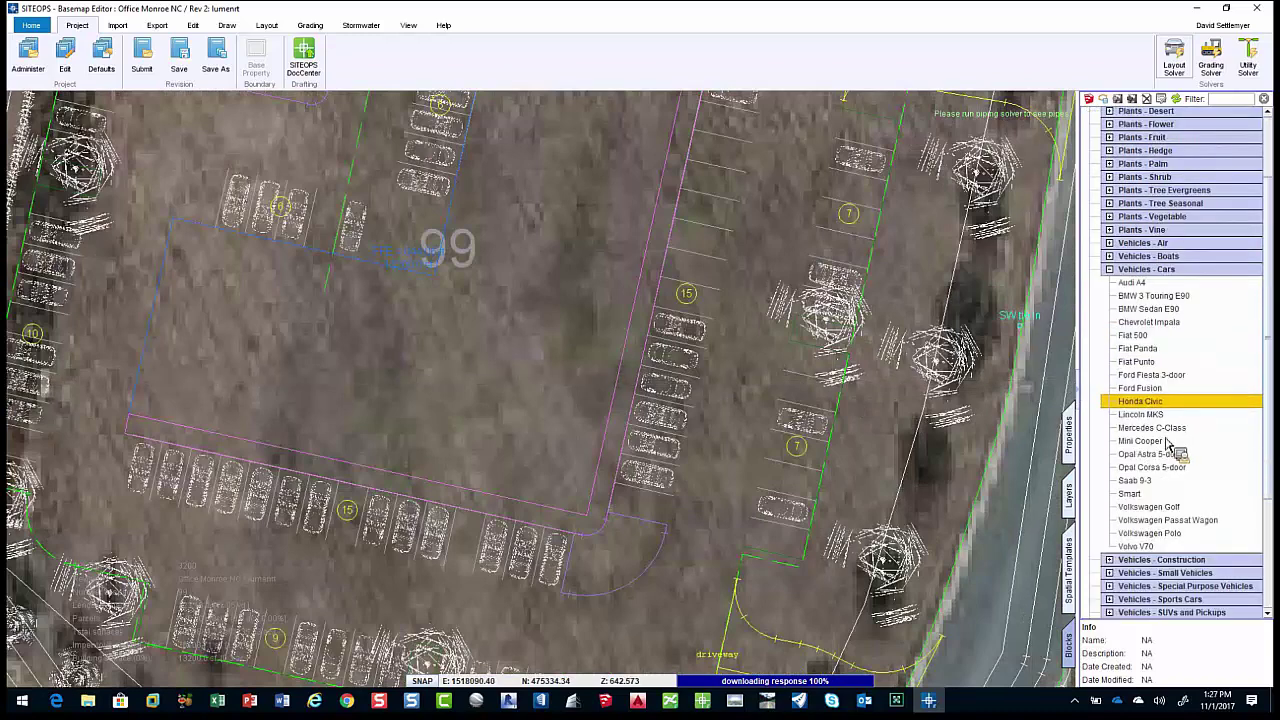
{"action": "scroll", "coordinate": [1130, 330], "scroll_direction": "up", "scroll_amount": 3}
{"action": "left_click", "coordinate": [1121, 286]}
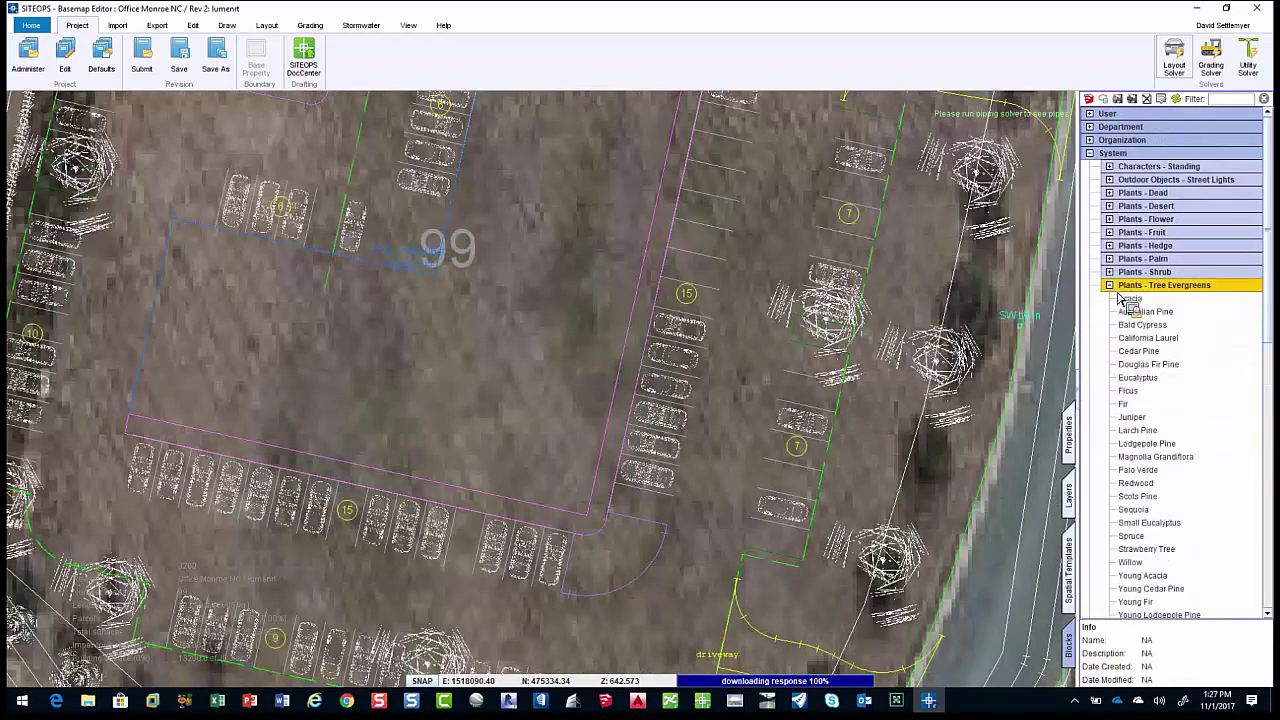
{"action": "scroll", "coordinate": [1125, 300], "scroll_direction": "down", "scroll_amount": 1}
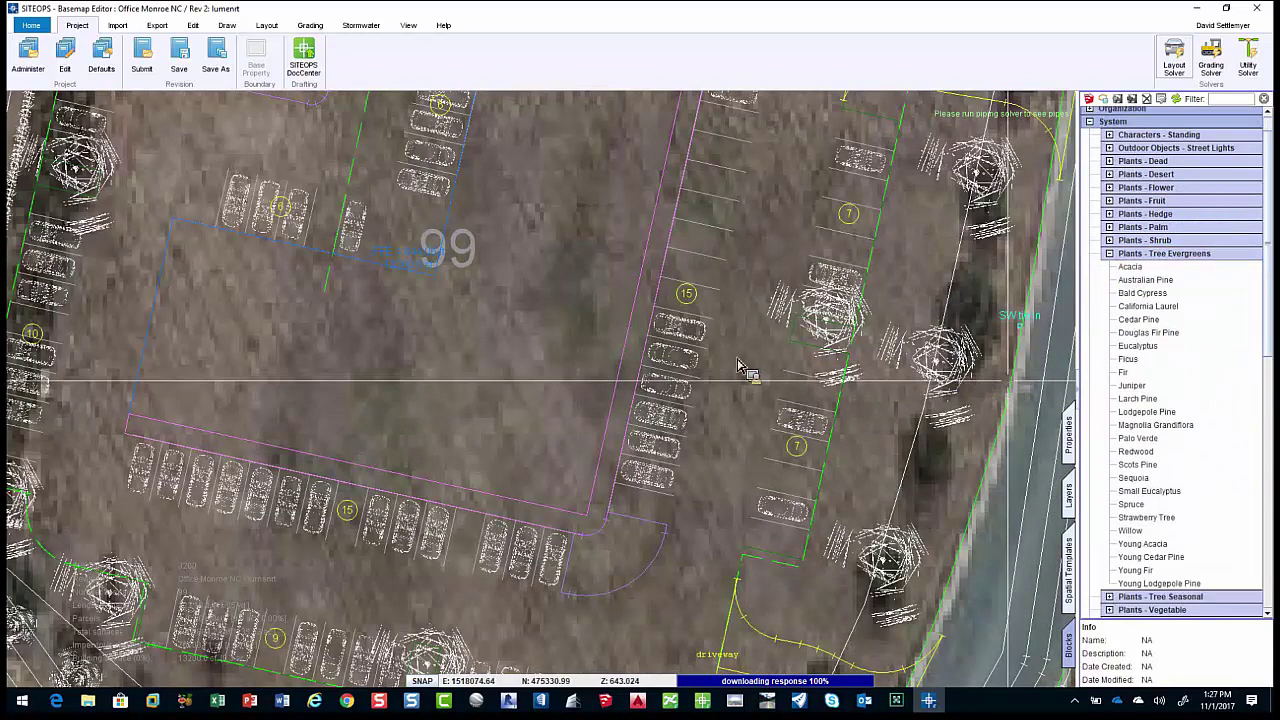
{"action": "scroll", "coordinate": [737, 408], "scroll_direction": "down", "scroll_amount": 1}
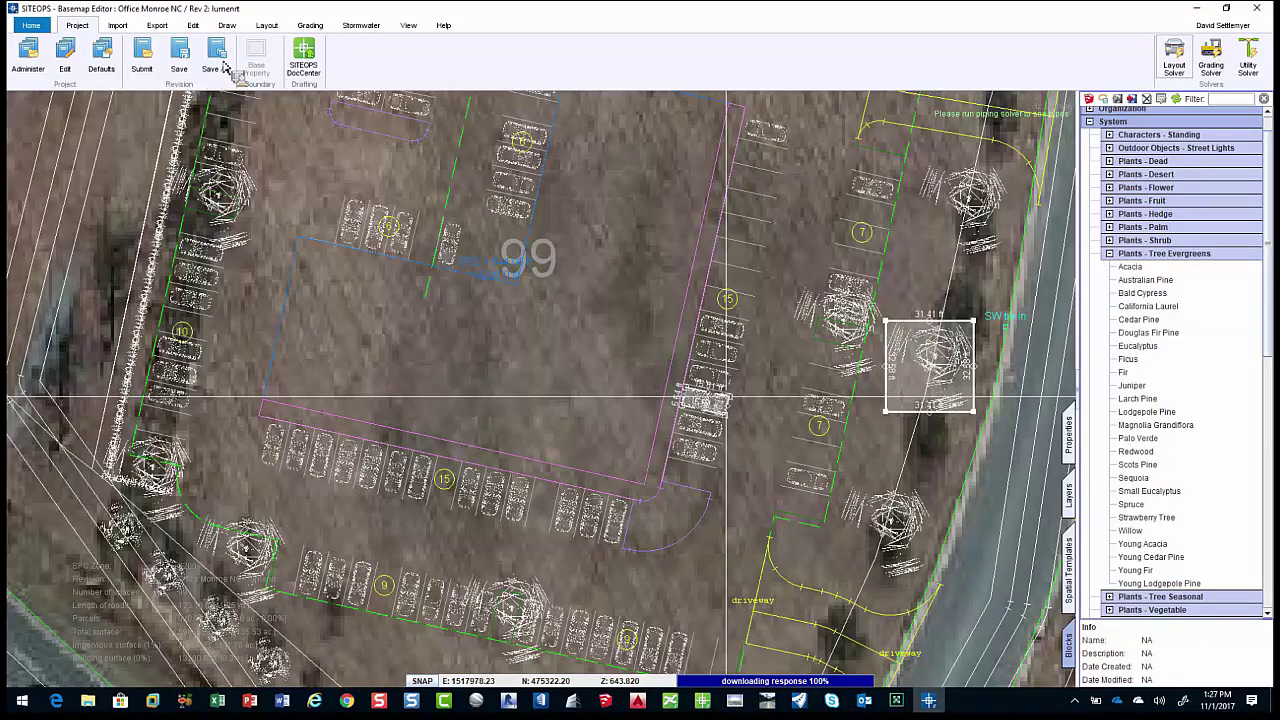
Look up the LumenRT export option and switch to LumenRT to view the Office Building Monroe NC scene up close.
{"action": "left_click", "coordinate": [157, 25]}
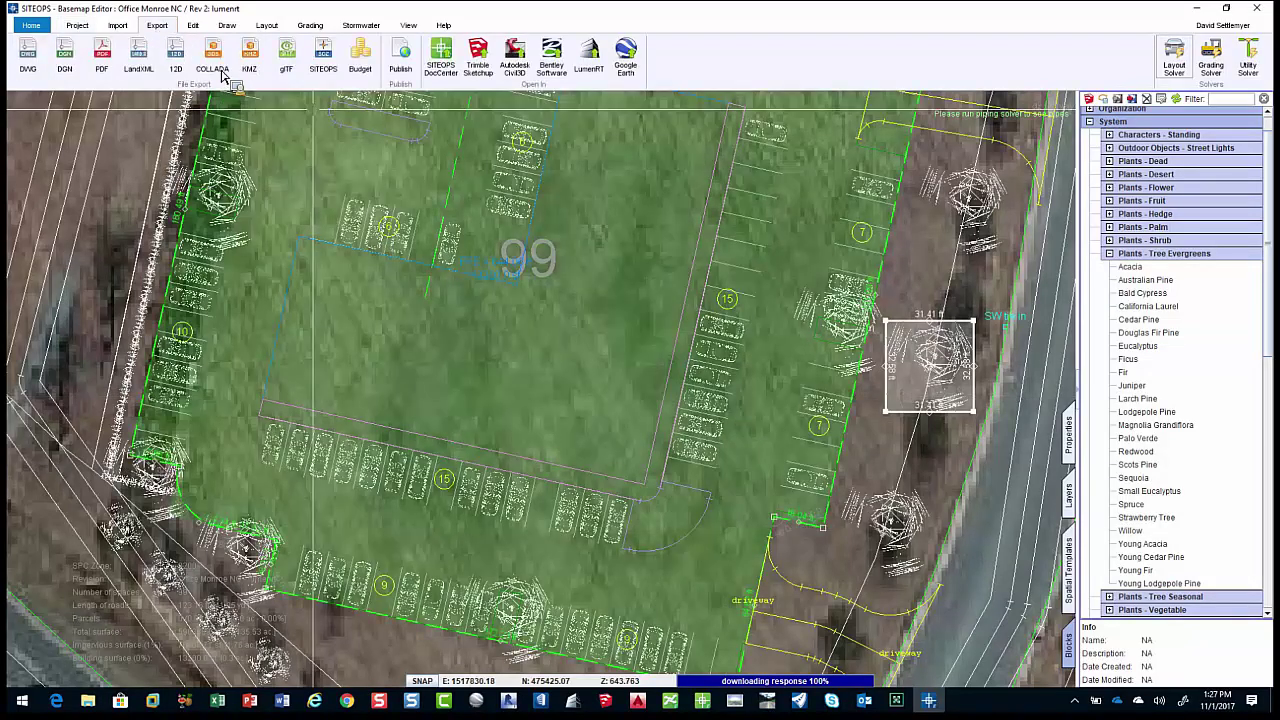
{"action": "left_click", "coordinate": [610, 130]}
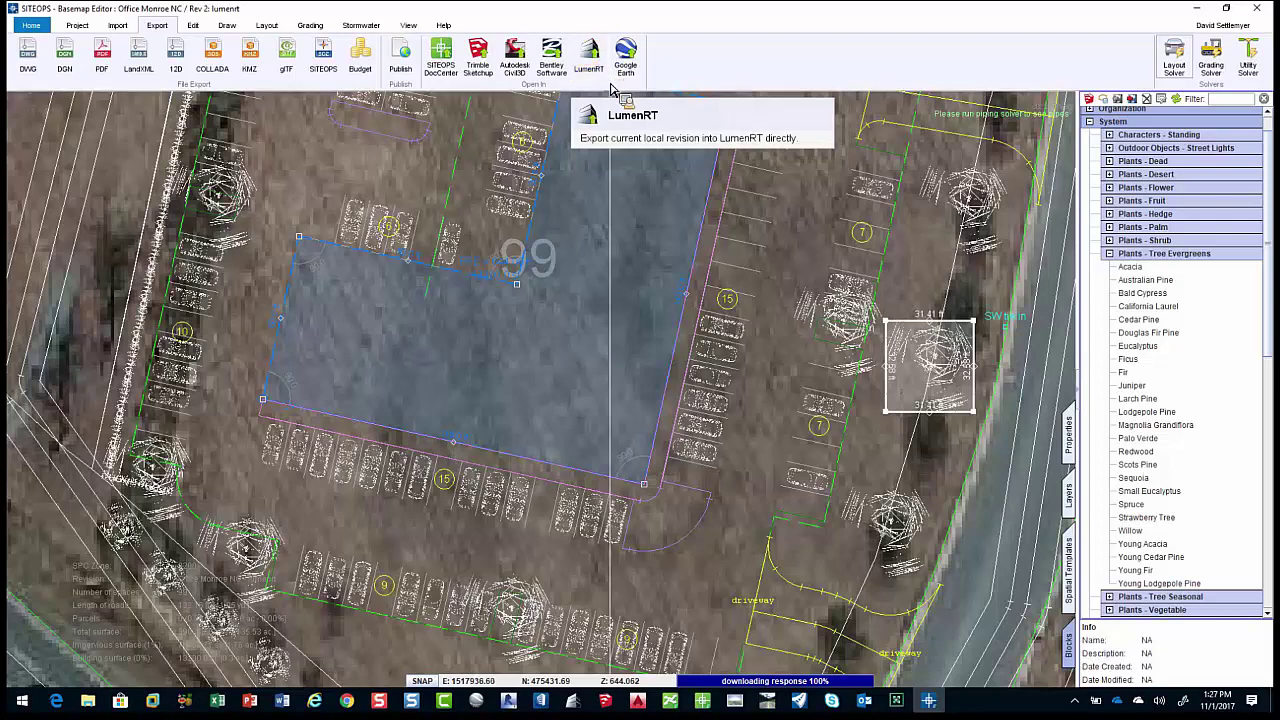
{"action": "scroll", "coordinate": [598, 450], "scroll_direction": "down", "scroll_amount": 3}
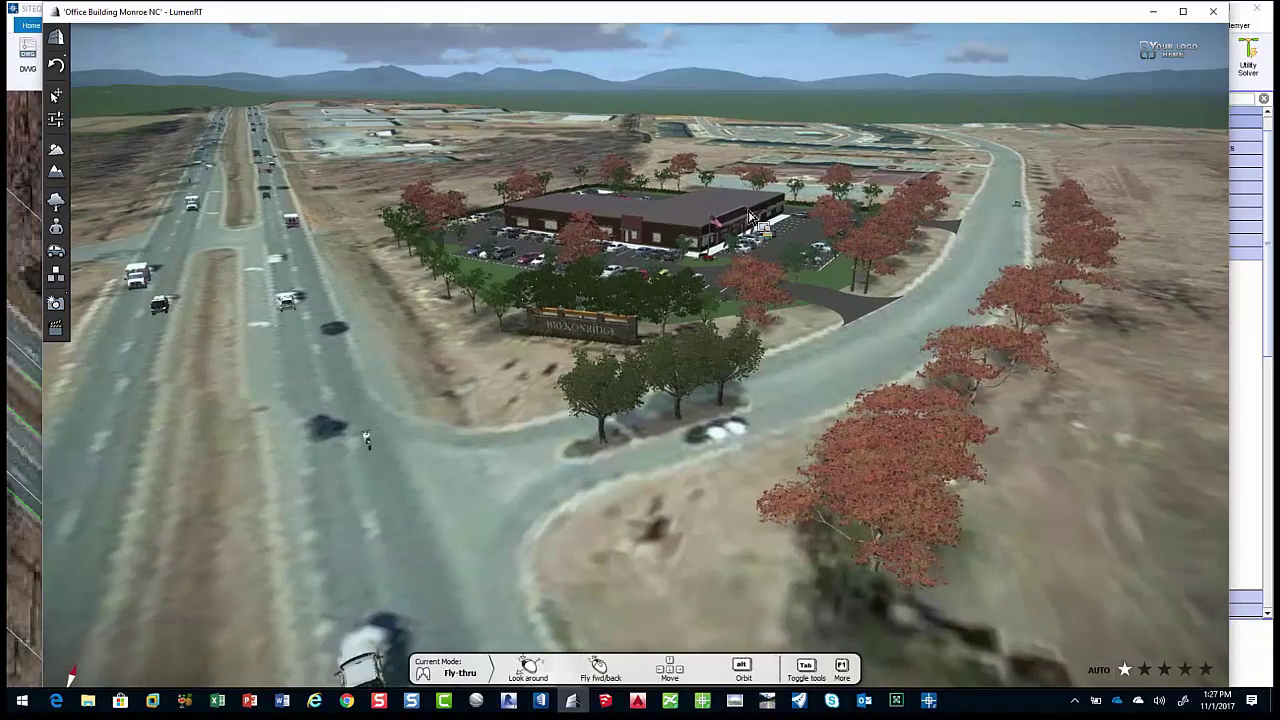
{"action": "scroll", "coordinate": [749, 215], "scroll_direction": "up", "scroll_amount": 5}
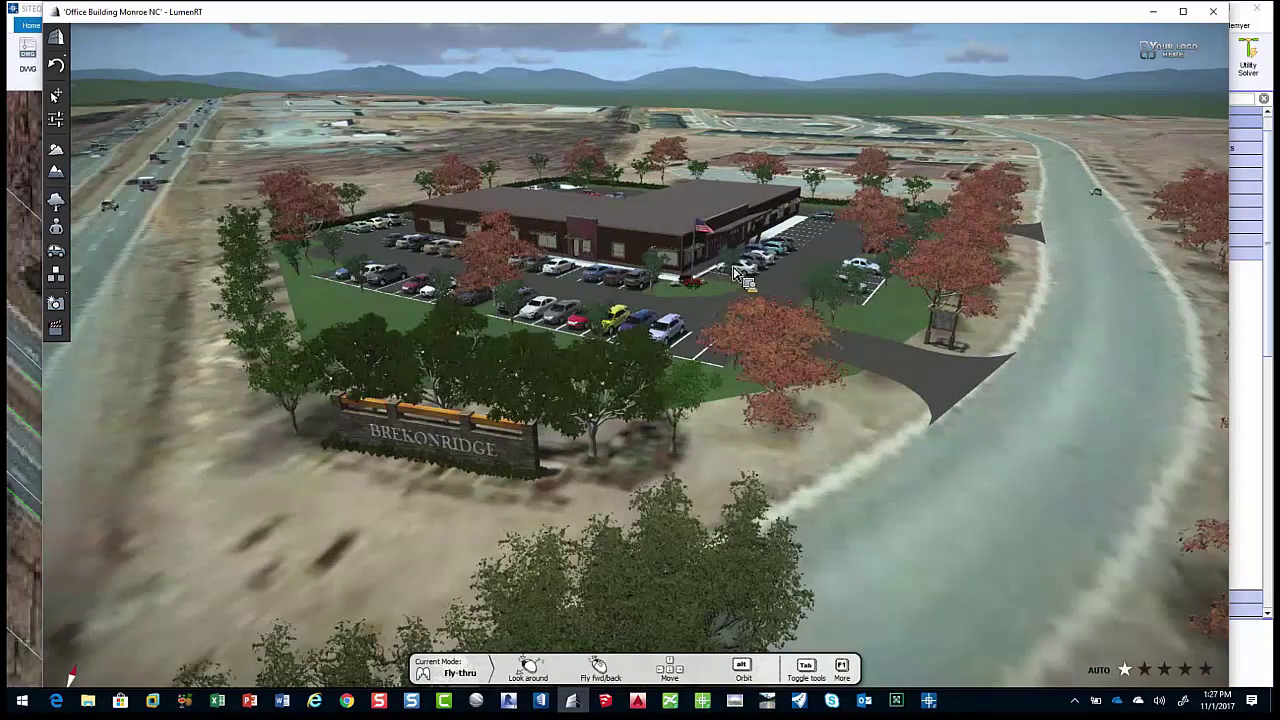
View the office scene from the entrance drive beside the dentist sign and from above the parking lots.
{"action": "double_click", "coordinate": [740, 275]}
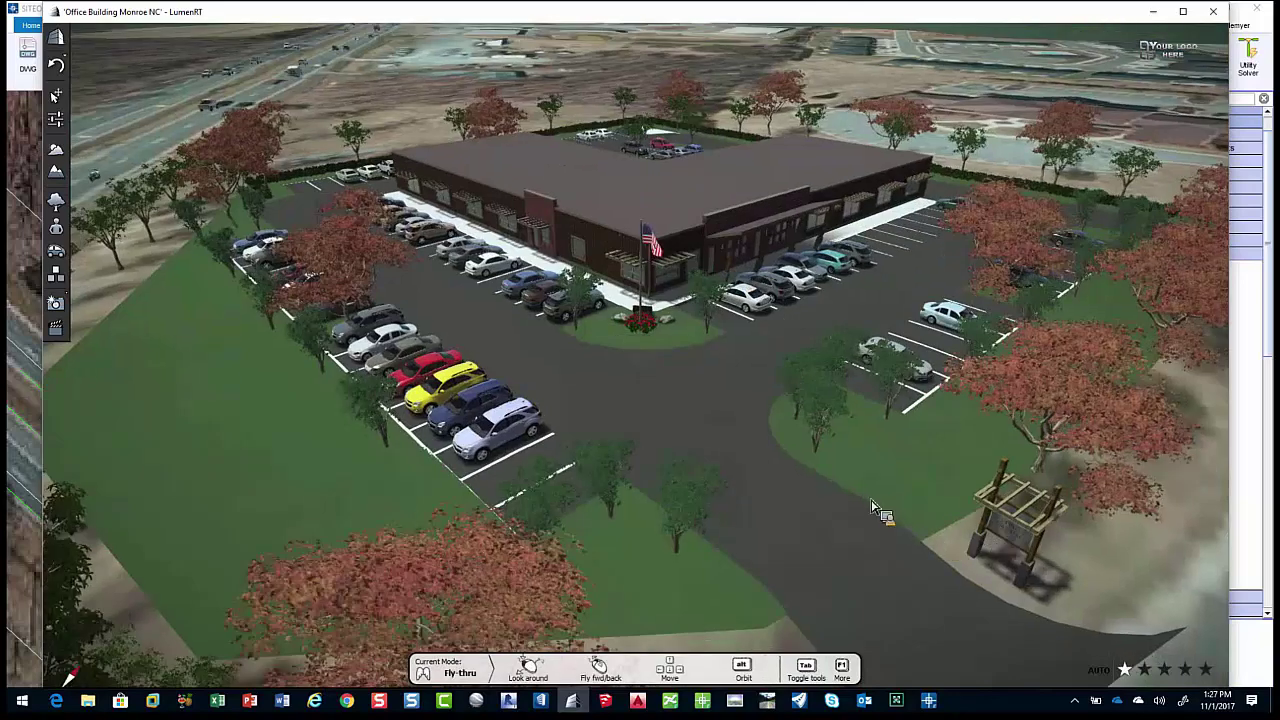
{"action": "double_click", "coordinate": [872, 503]}
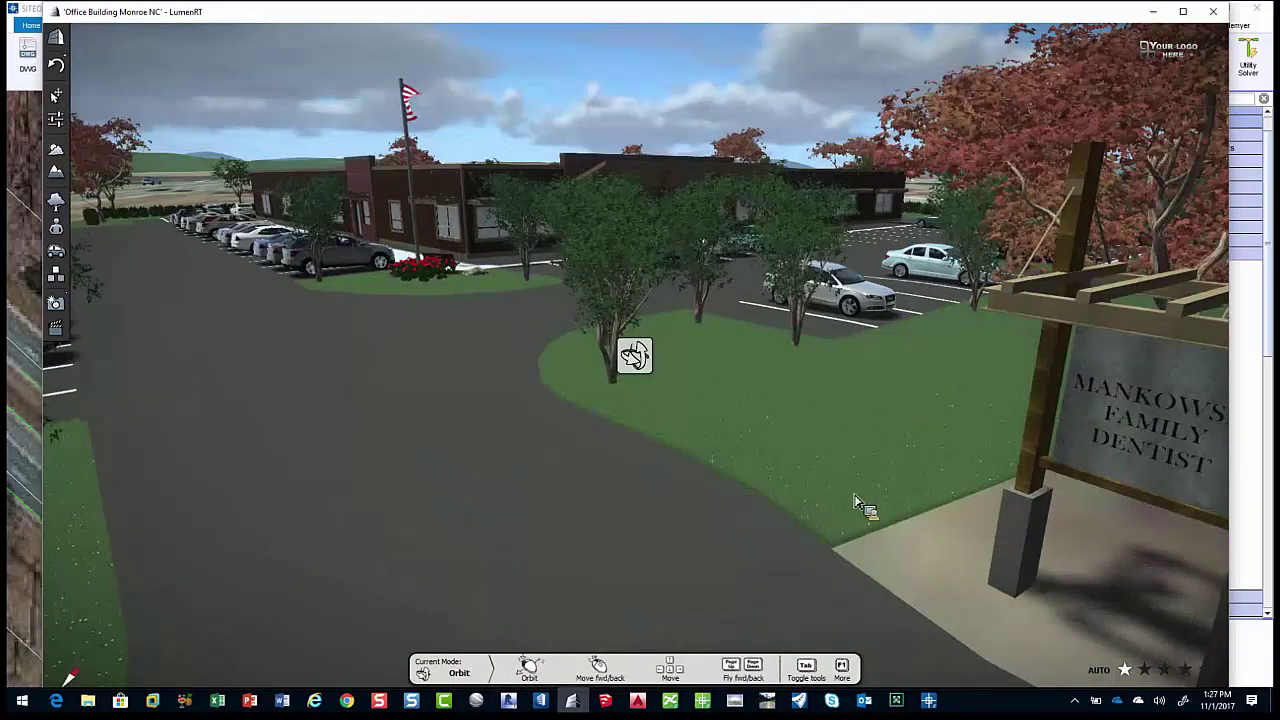
{"action": "scroll", "coordinate": [856, 503], "scroll_direction": "down", "scroll_amount": 2}
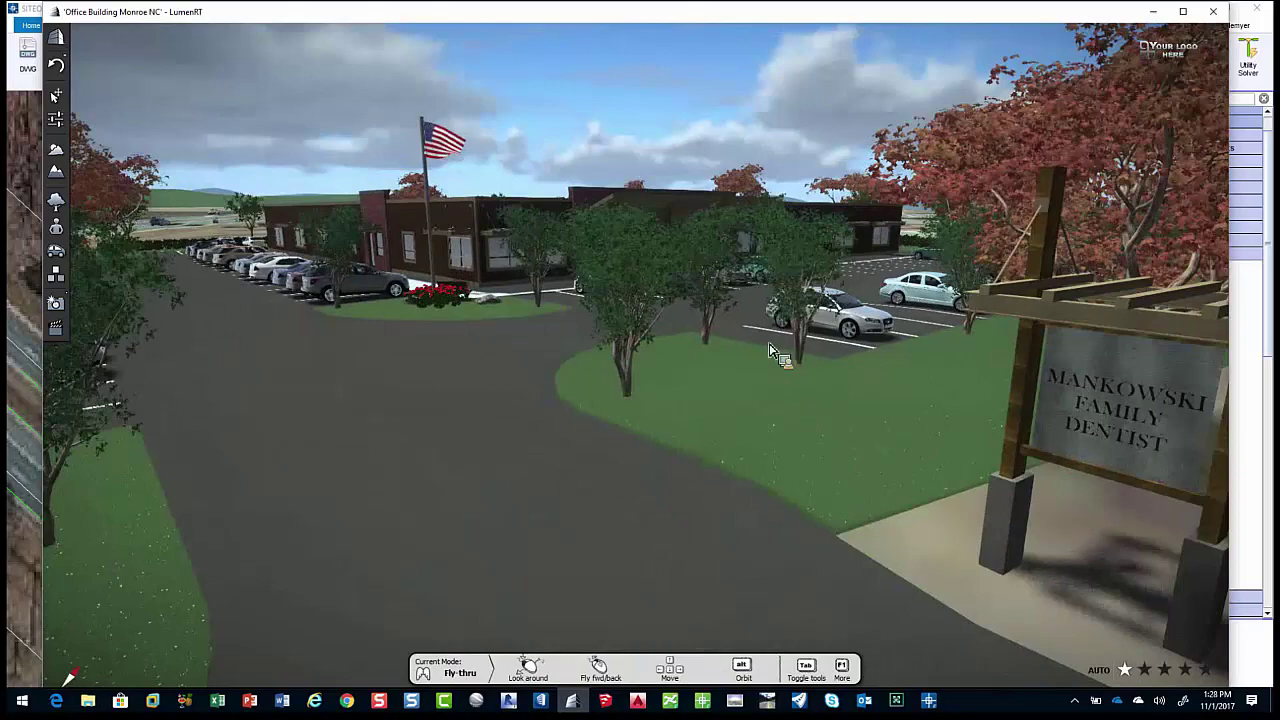
{"action": "scroll", "coordinate": [775, 352], "scroll_direction": "down", "scroll_amount": 2}
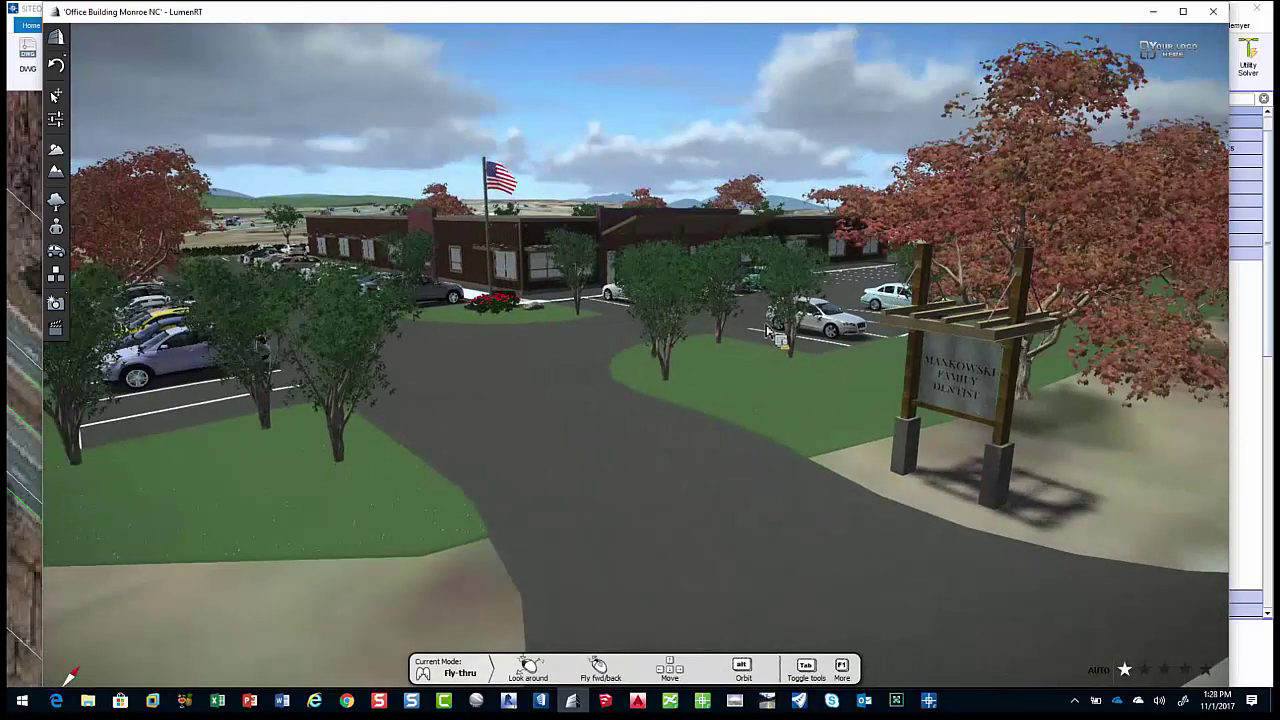
{"action": "left_click_drag", "start_coordinate": [770, 330], "coordinate": [685, 306], "text": "alt"}
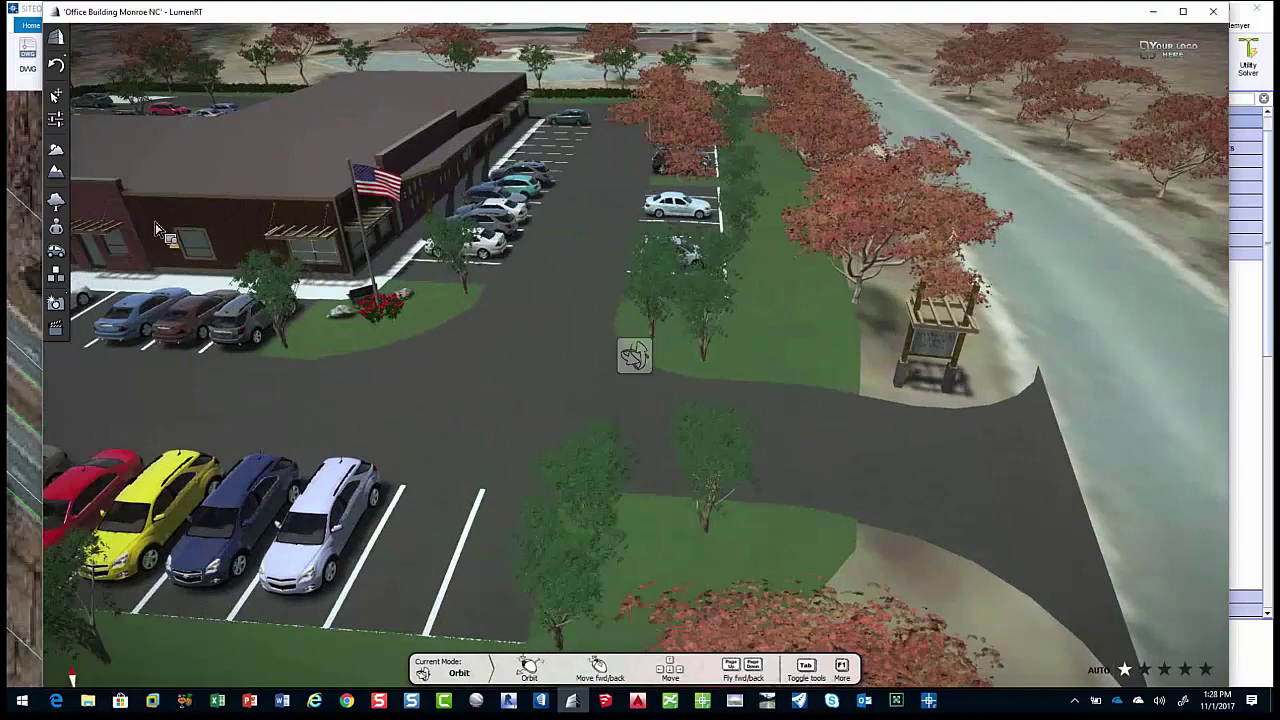
{"action": "scroll", "coordinate": [157, 223], "scroll_direction": "down", "scroll_amount": 3}
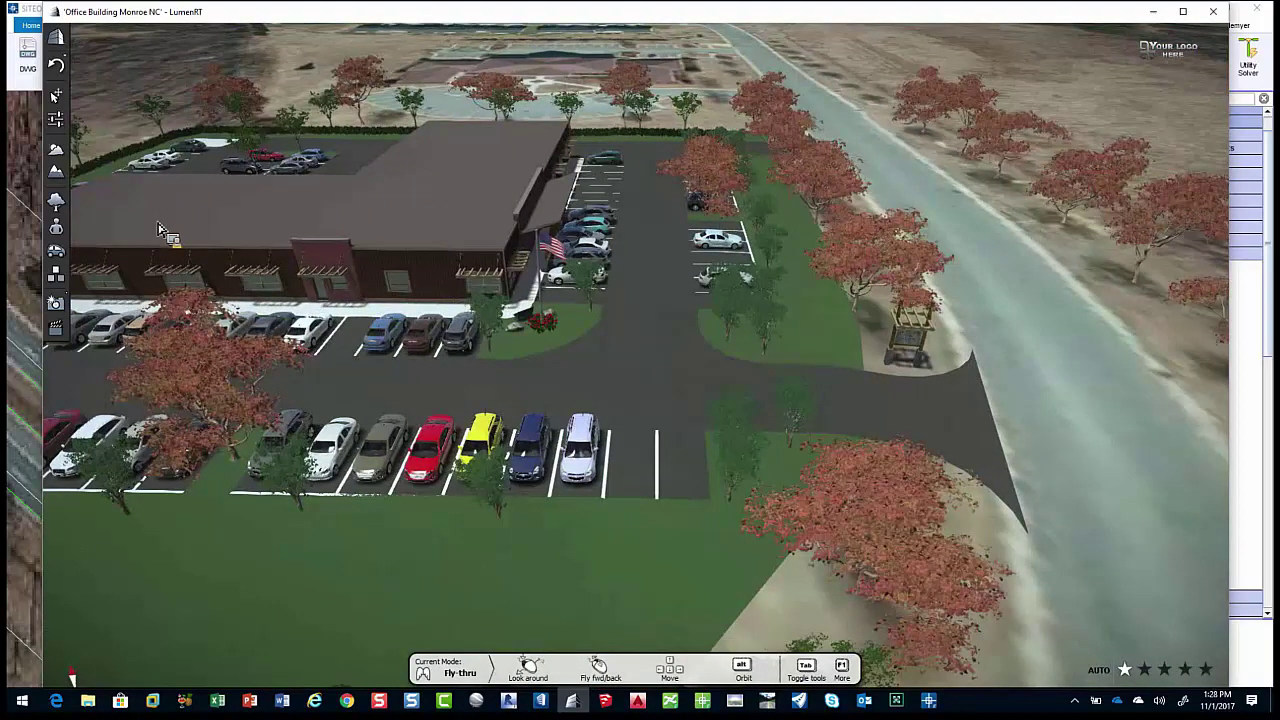
Raise the rendering quality to three stars and view the building front and surrounding parking from several angles.
{"action": "key", "text": "alt"}
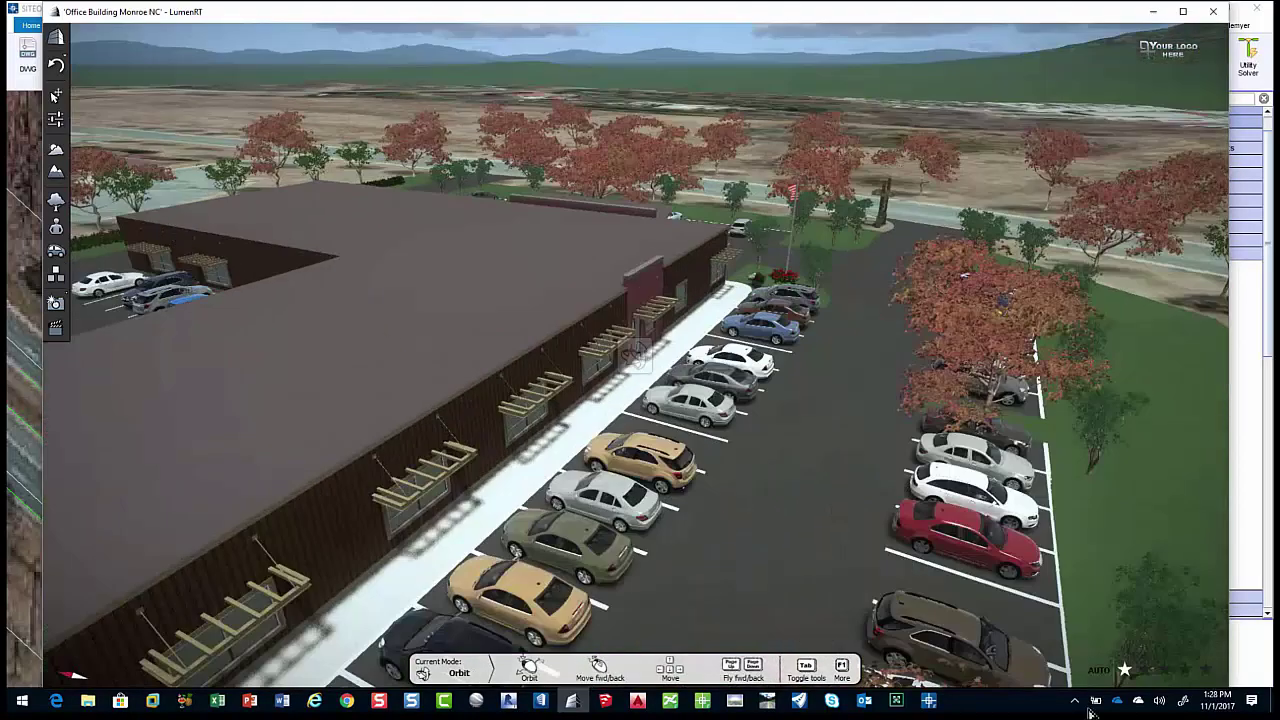
{"action": "left_click", "coordinate": [1183, 672]}
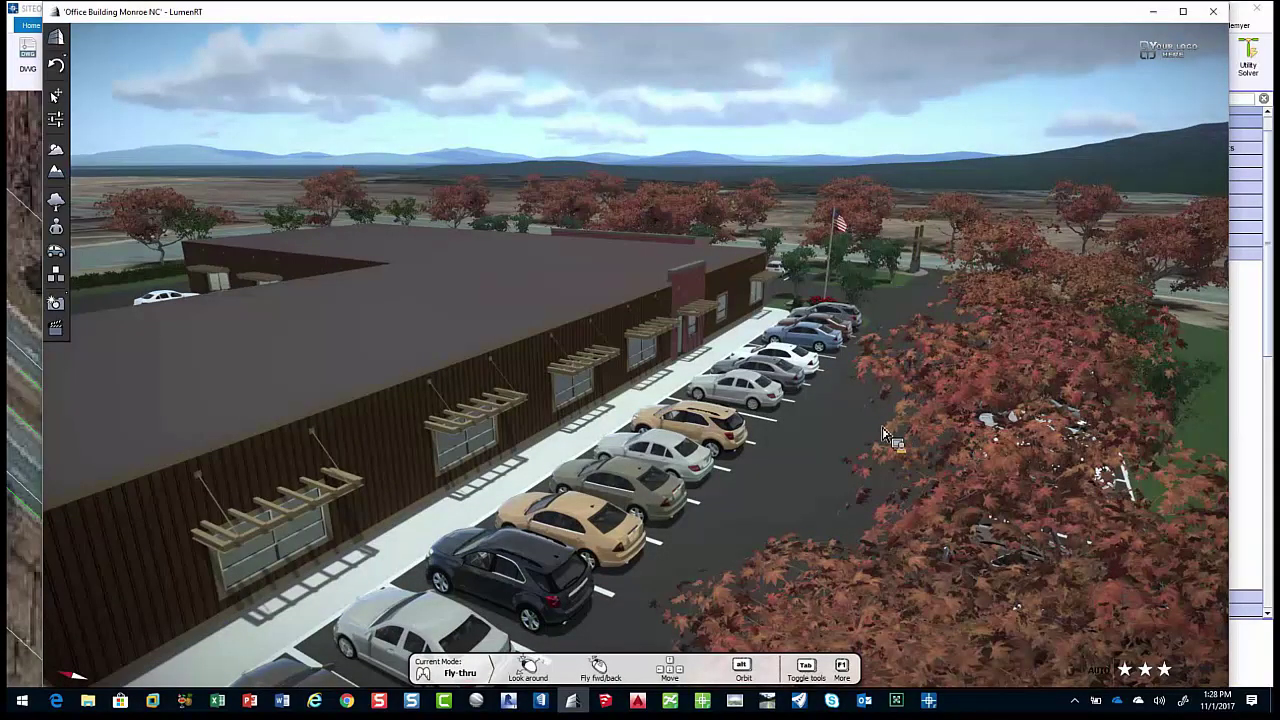
{"action": "left_click_drag", "start_coordinate": [910, 445], "coordinate": [733, 362], "text": "alt"}
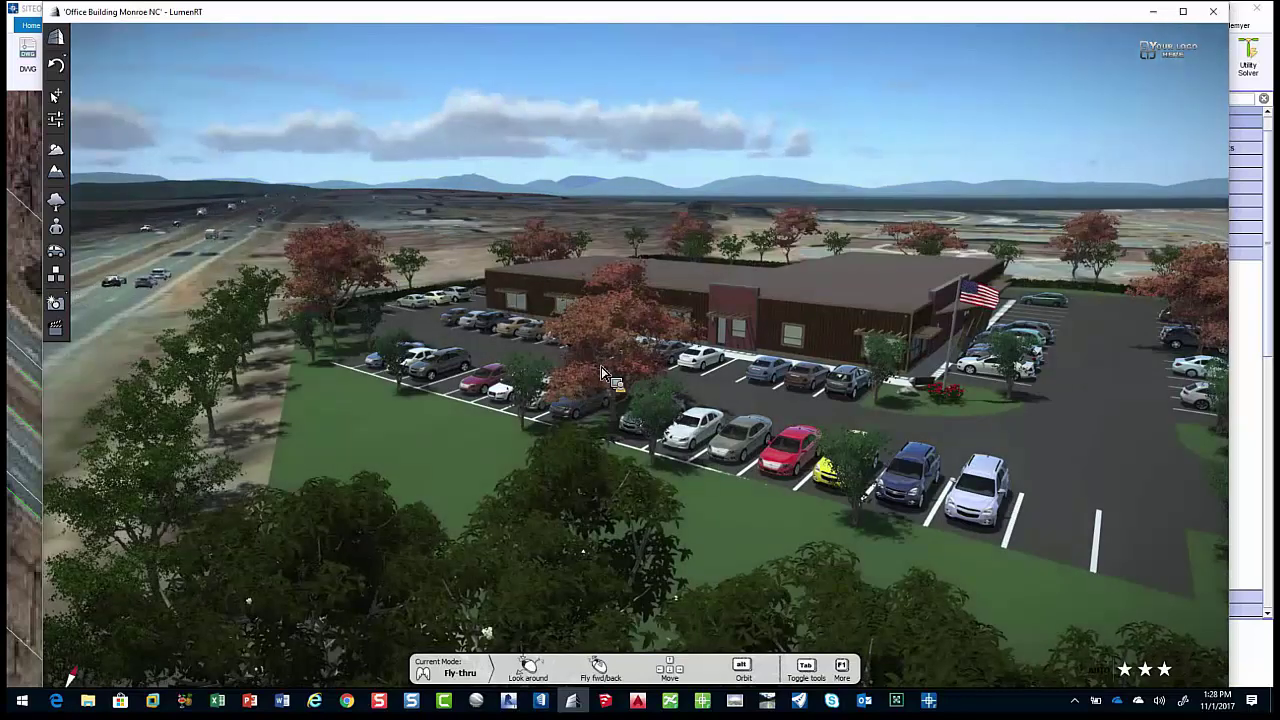
Switch back to SITEOPS and look up the Google Earth export and the publishing options without publishing.
{"action": "left_click", "coordinate": [1153, 11]}
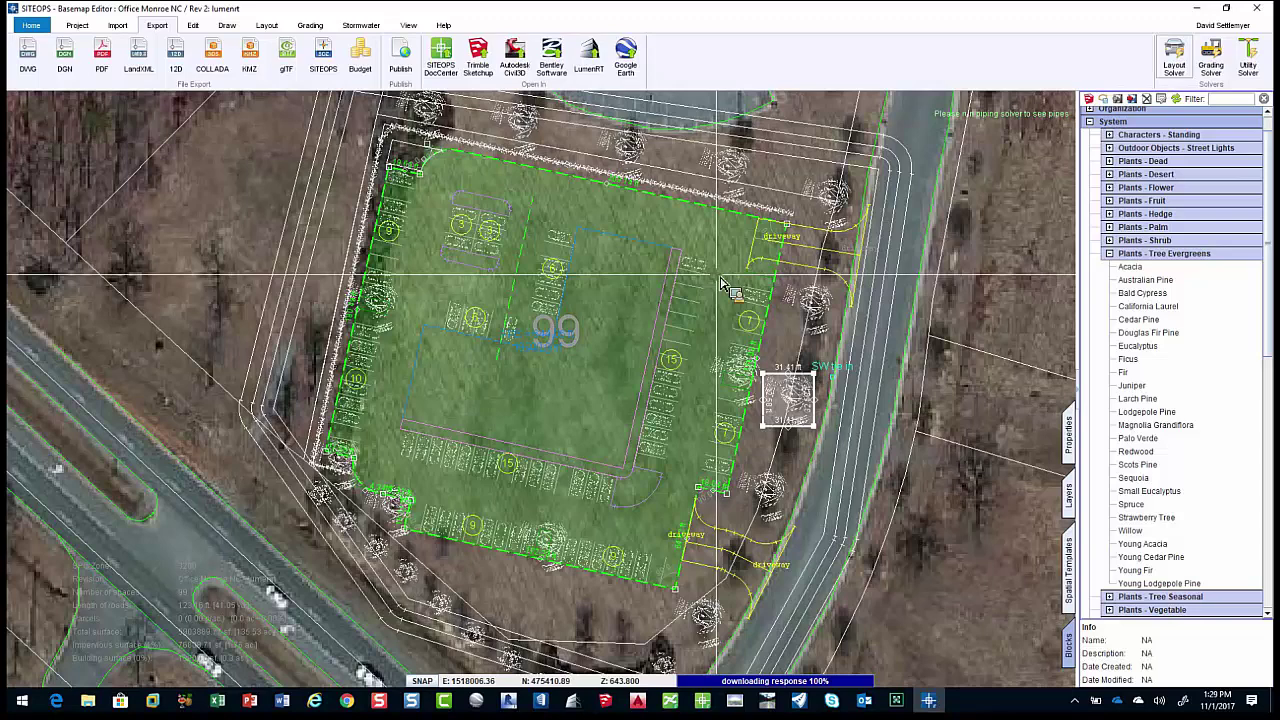
{"action": "left_click", "coordinate": [672, 272]}
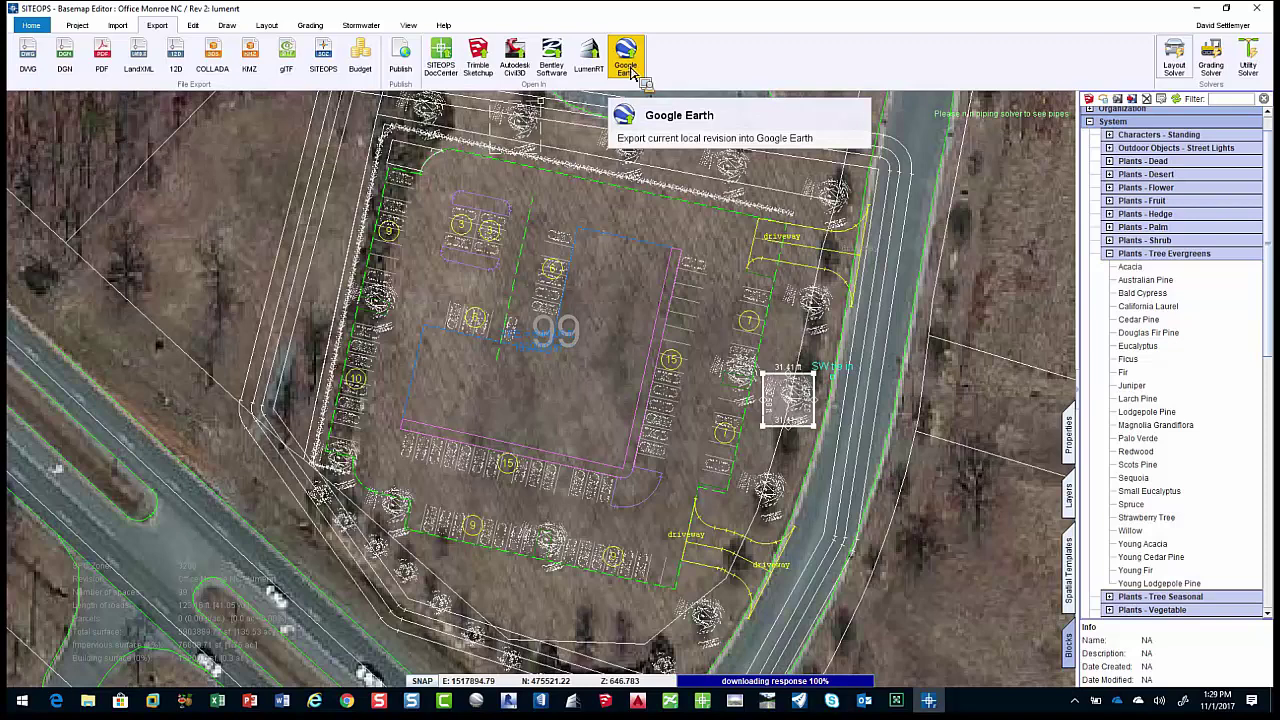
{"action": "left_click", "coordinate": [402, 70]}
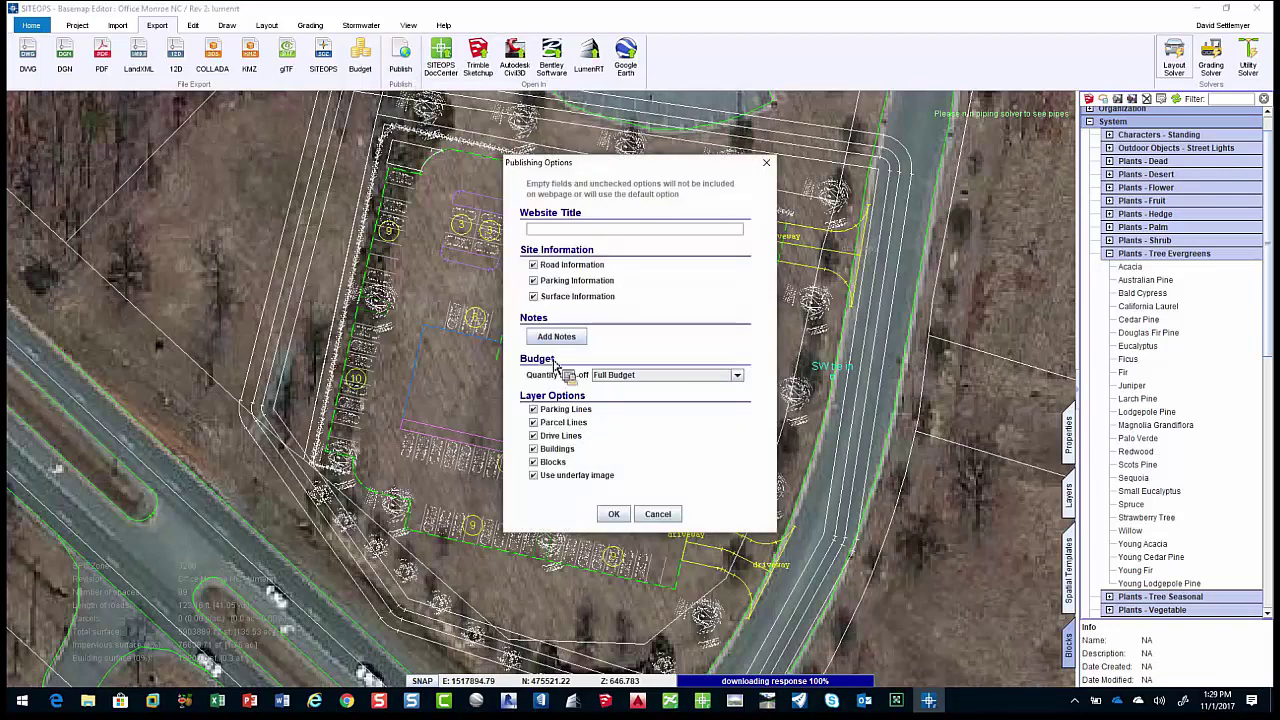
{"action": "left_click", "coordinate": [657, 514]}
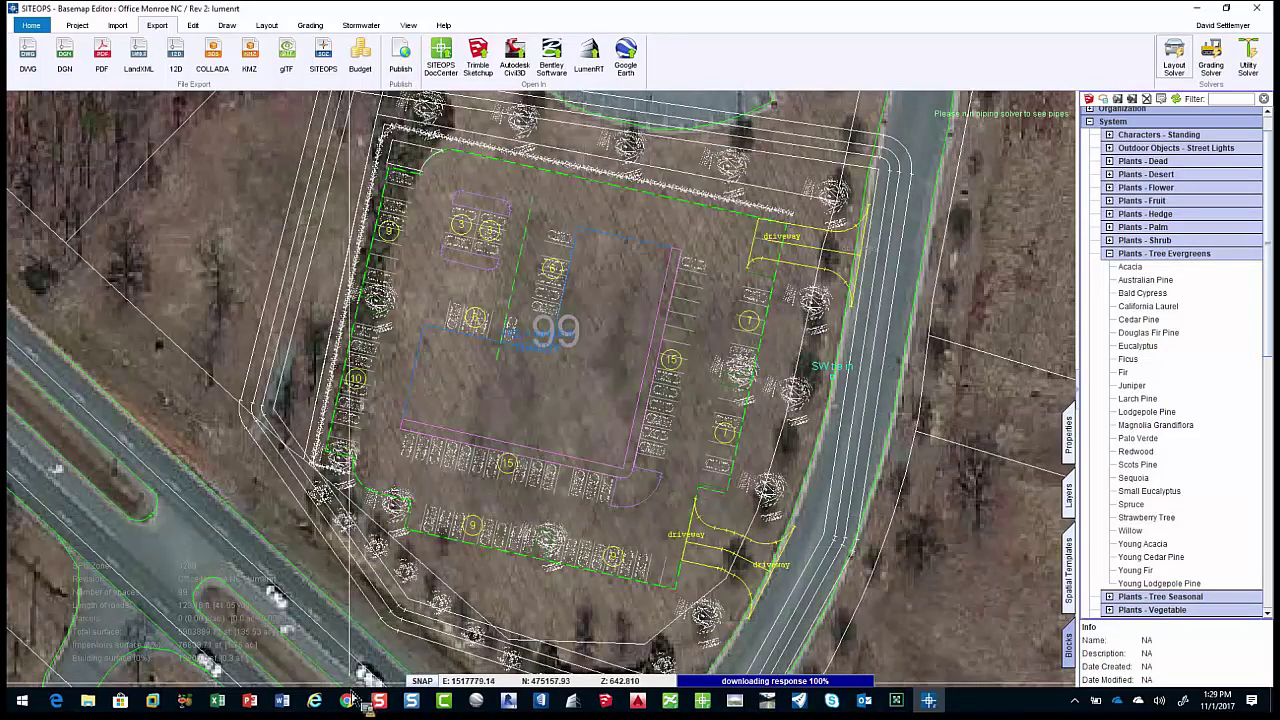
Switch to the published Office Building page in Chrome and view the site within its wider surroundings and up close.
{"action": "left_click", "coordinate": [352, 701]}
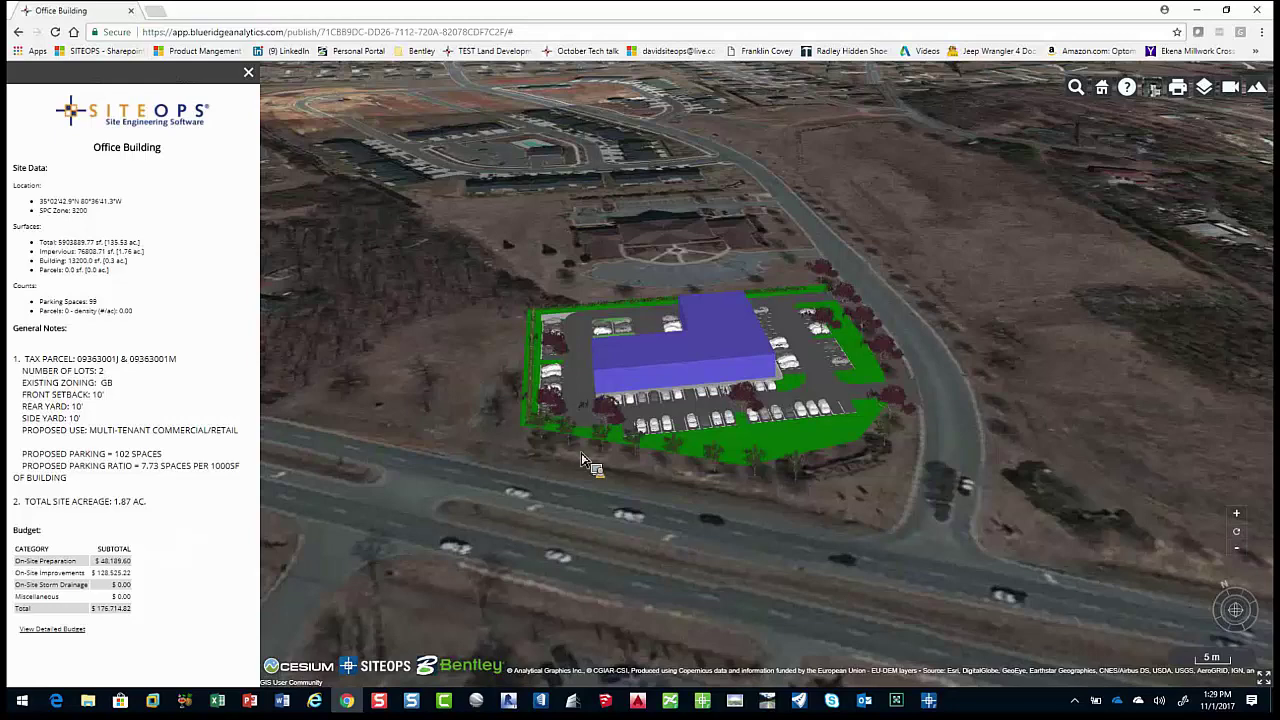
{"action": "scroll", "coordinate": [640, 445], "scroll_direction": "down", "scroll_amount": 5}
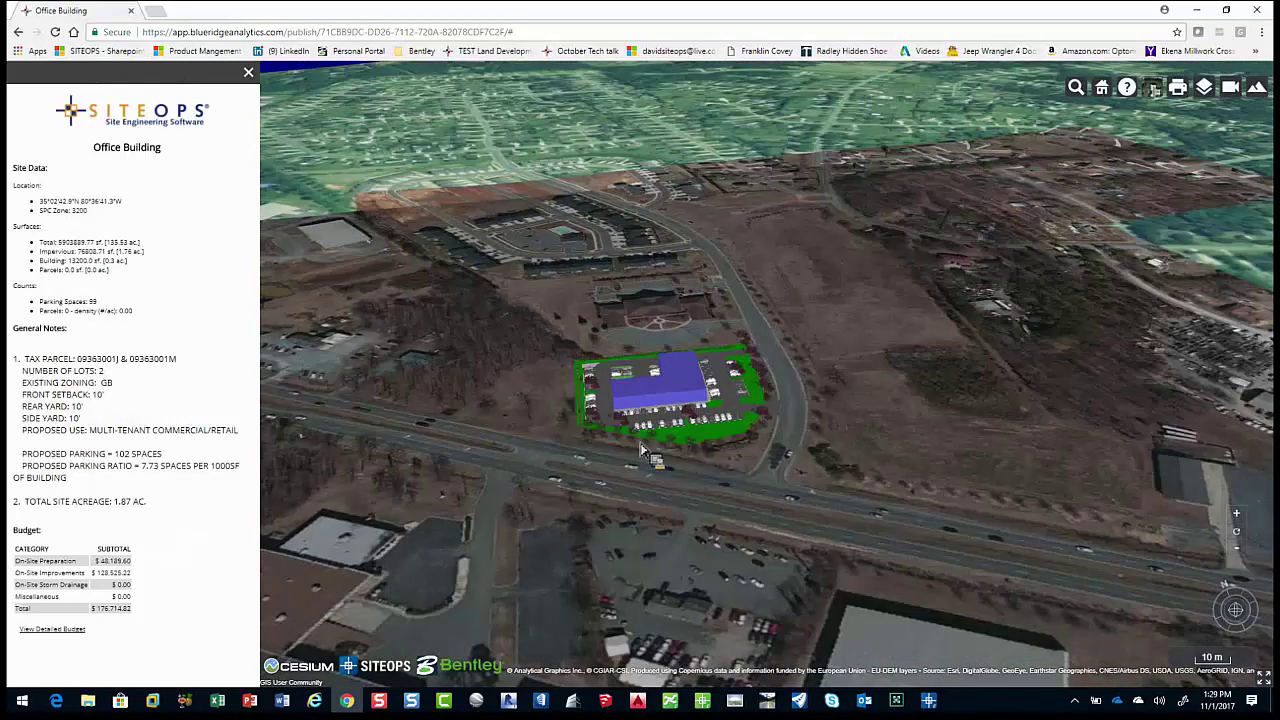
{"action": "scroll", "coordinate": [640, 470], "scroll_direction": "down", "scroll_amount": 5}
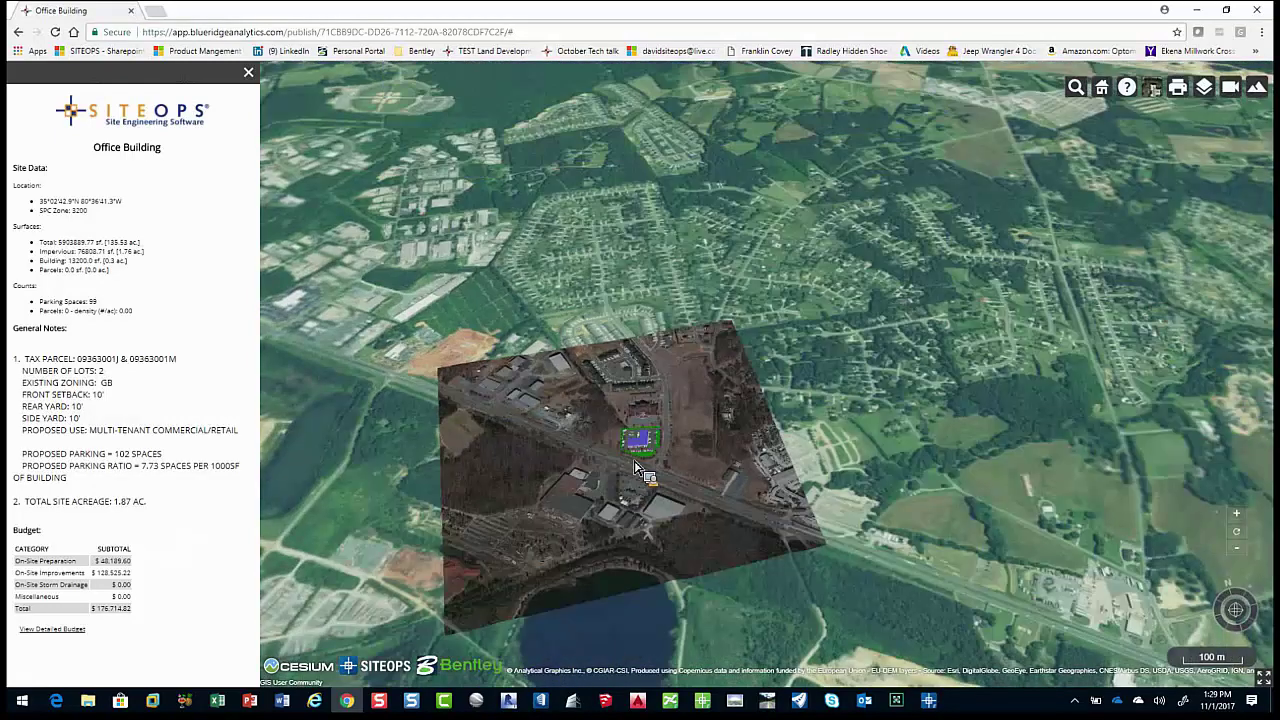
{"action": "scroll", "coordinate": [710, 450], "scroll_direction": "up", "scroll_amount": 10}
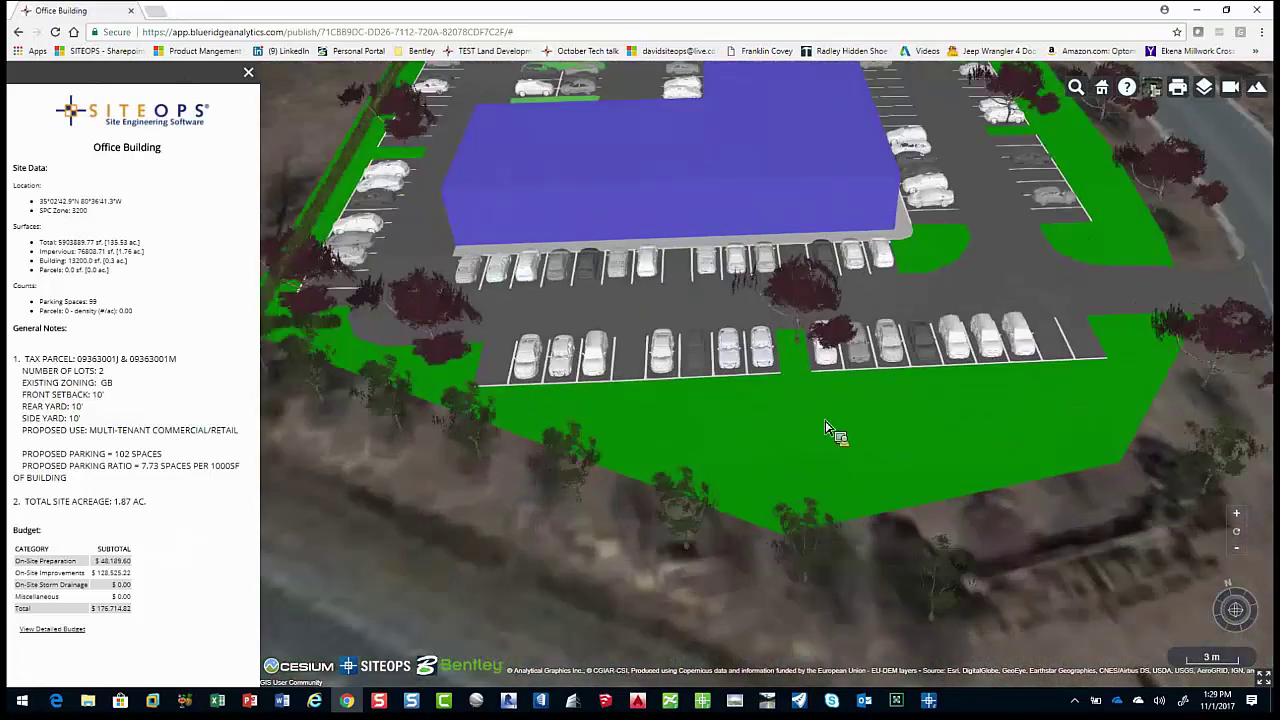
Examine the published 3D site model from several sides and select the page's web address.
{"action": "middle_click_drag", "start_coordinate": [800, 410], "coordinate": [740, 432]}
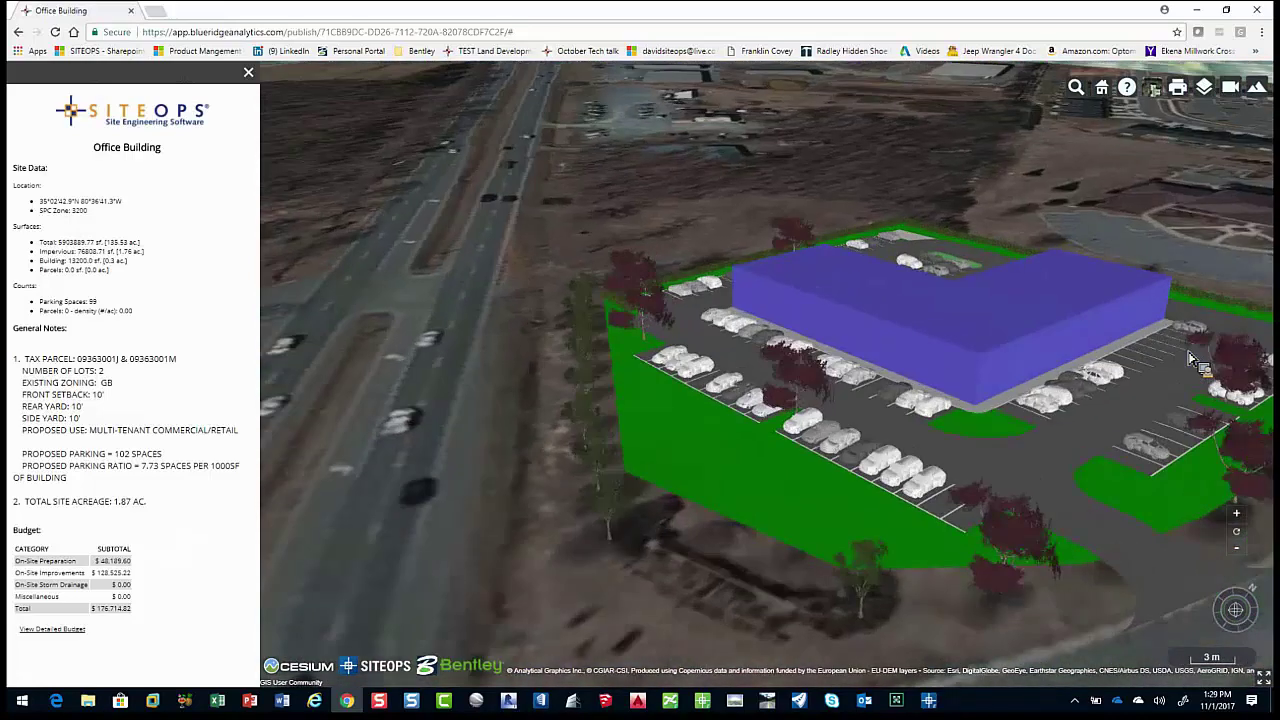
{"action": "middle_click_drag", "start_coordinate": [1025, 422], "coordinate": [1185, 366]}
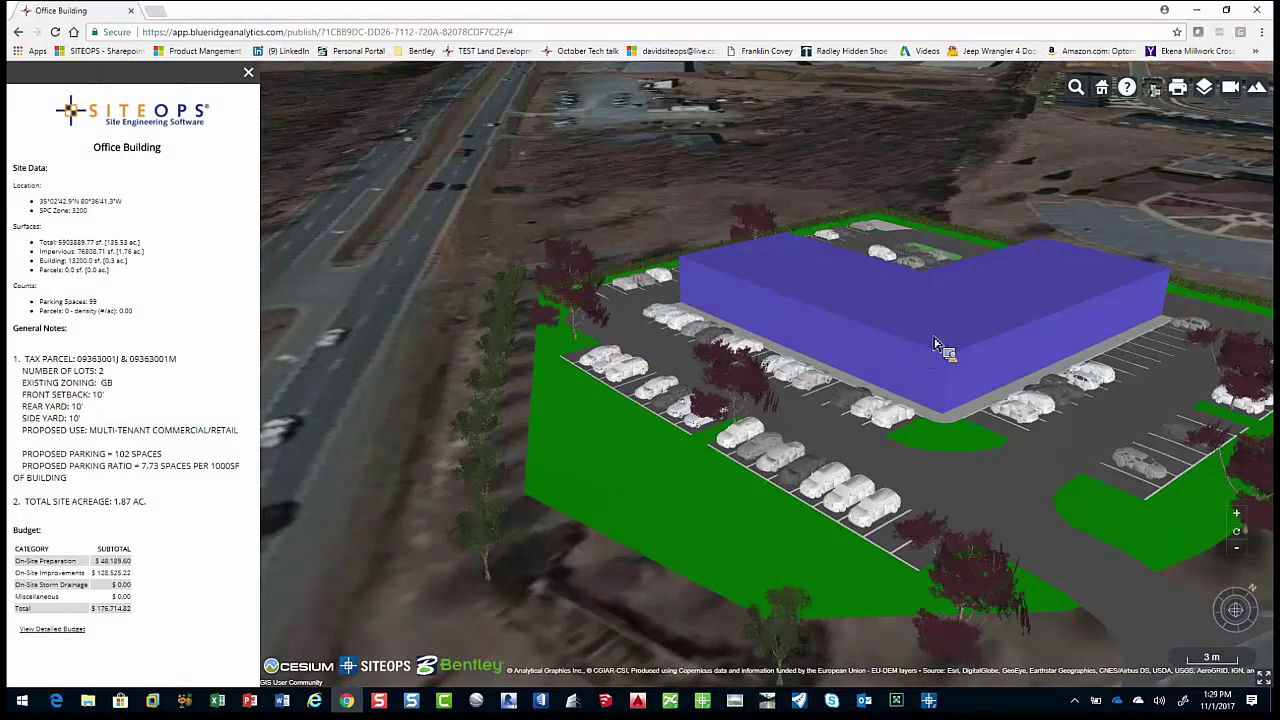
{"action": "middle_click_drag", "start_coordinate": [937, 344], "coordinate": [998, 366]}
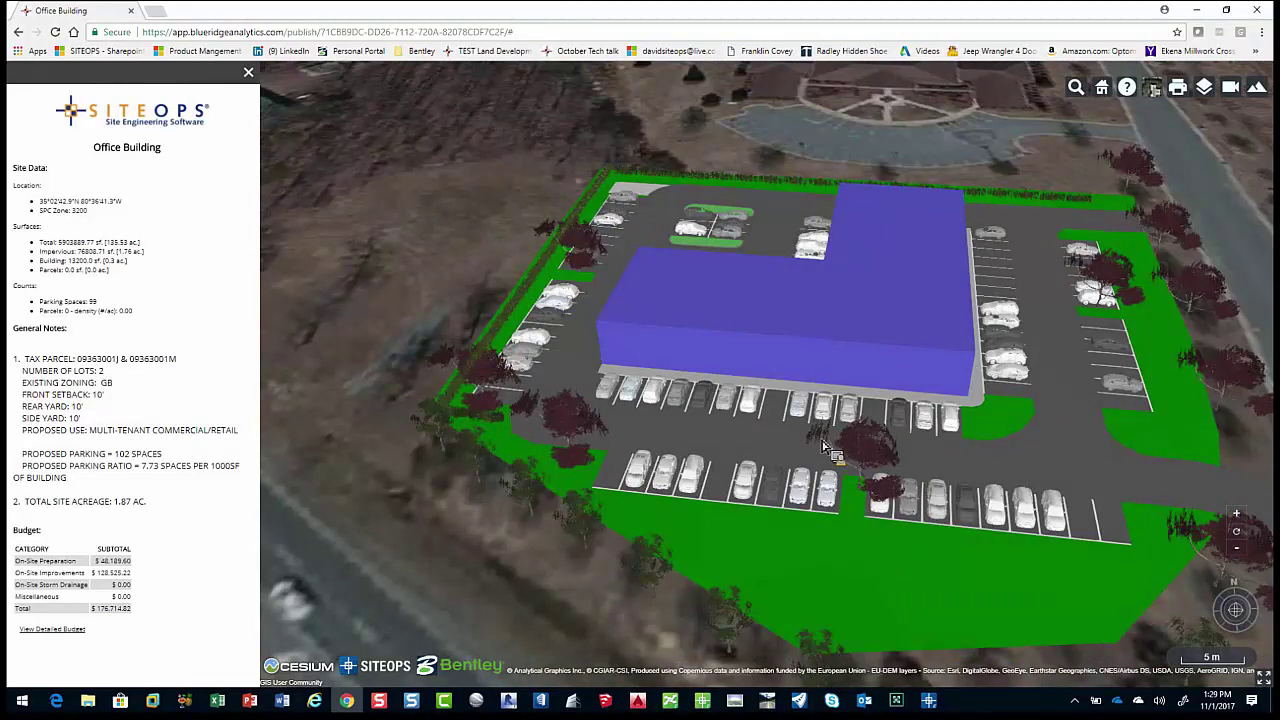
{"action": "scroll", "coordinate": [865, 460], "scroll_direction": "up", "scroll_amount": 2}
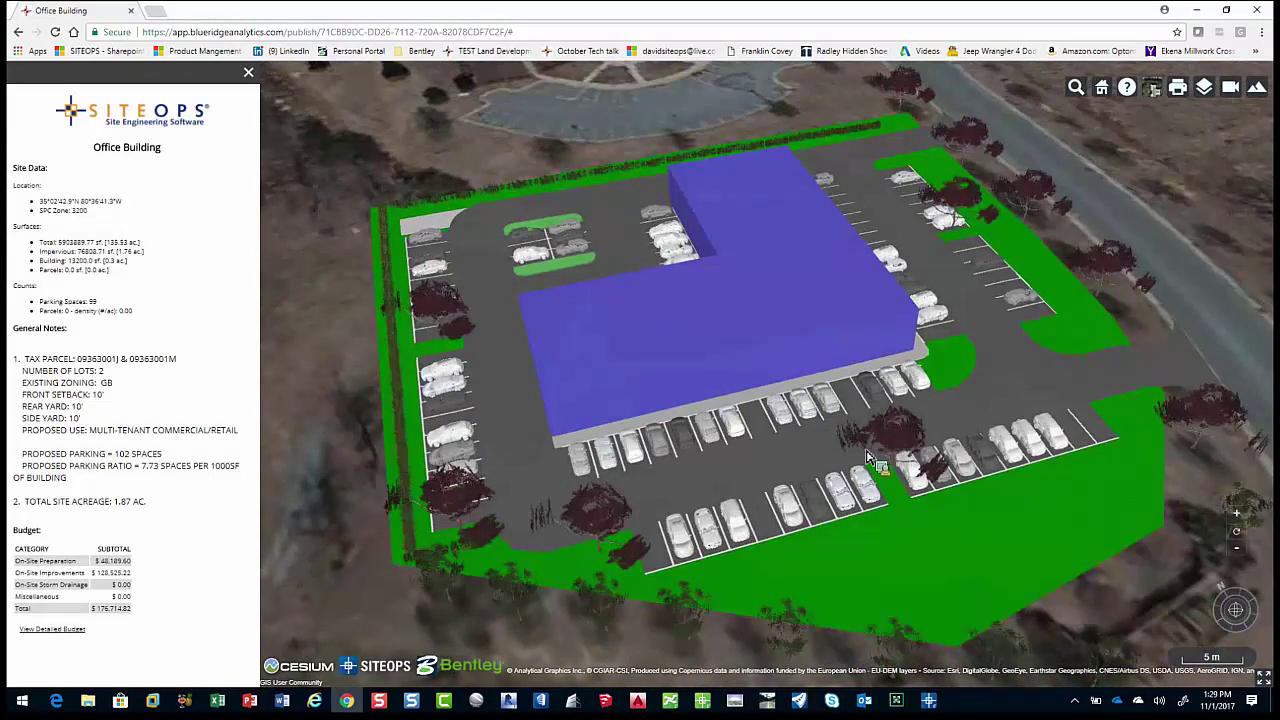
{"action": "scroll", "coordinate": [868, 458], "scroll_direction": "down", "scroll_amount": 2}
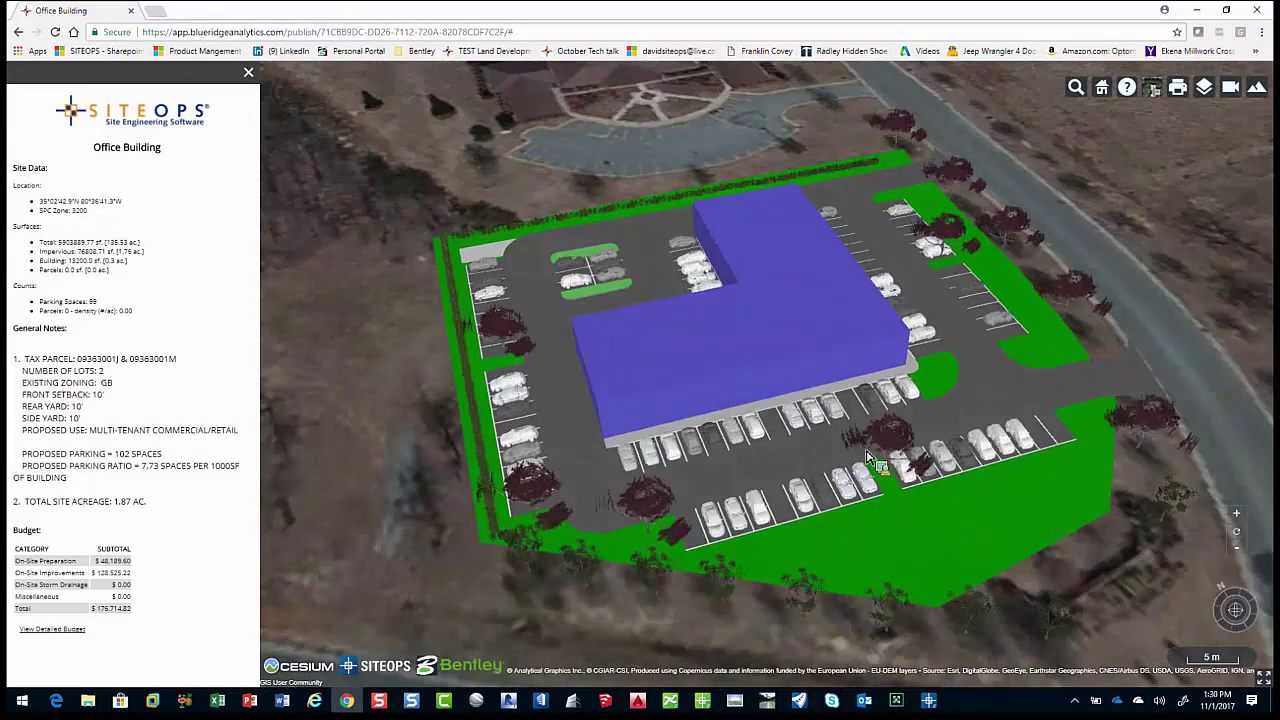
{"action": "left_click", "coordinate": [387, 34]}
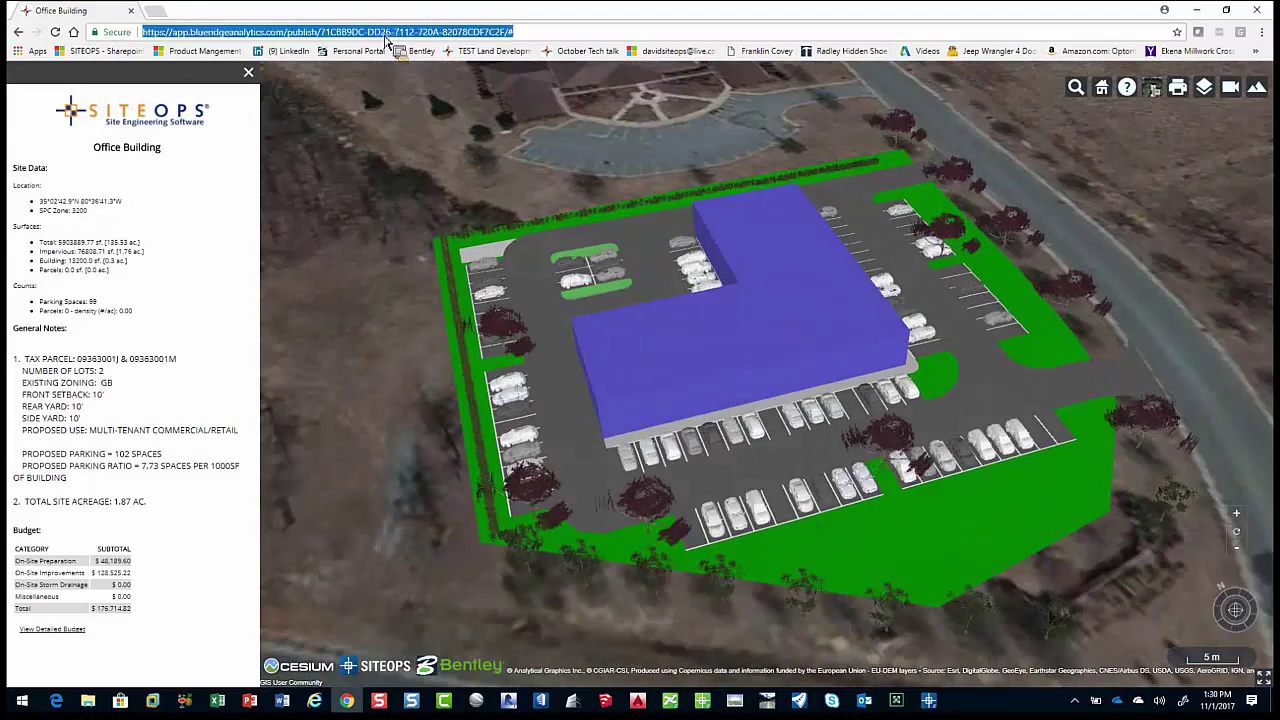
Hide and show again the Buildings and Parking Lines layers of the published model.
{"action": "left_click", "coordinate": [1204, 90]}
{"action": "left_click", "coordinate": [1066, 173]}
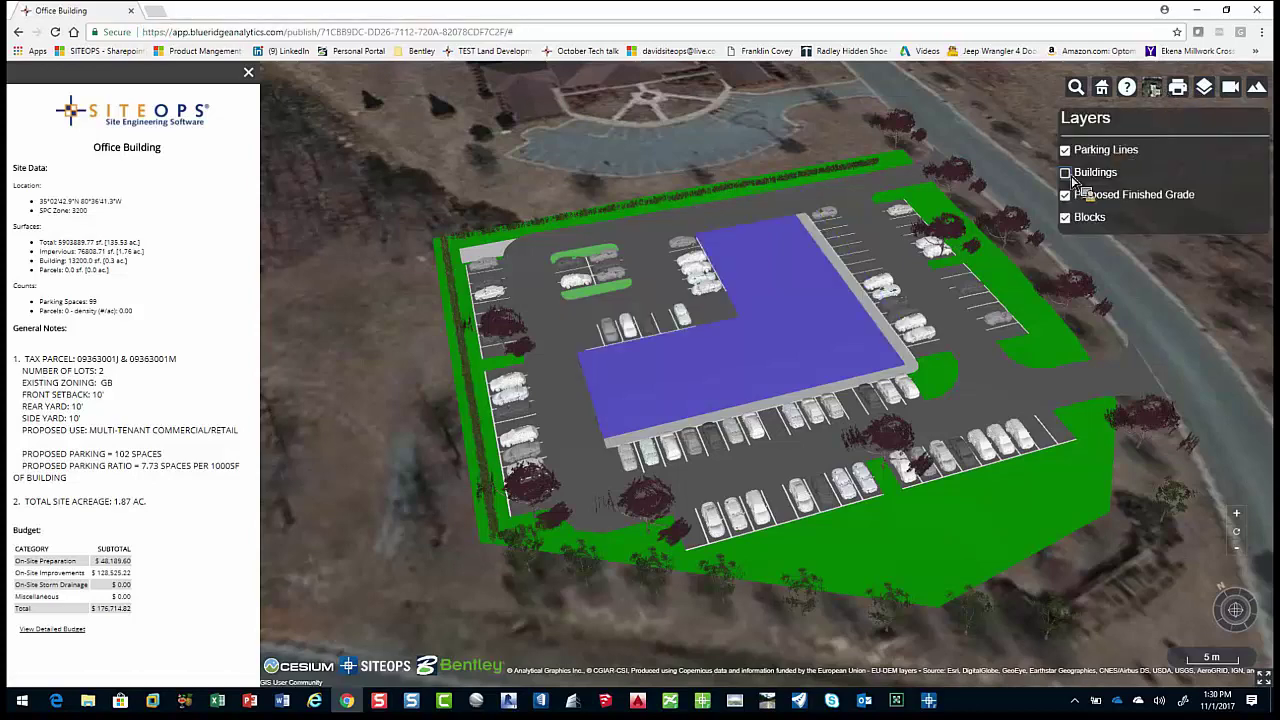
{"action": "left_click", "coordinate": [1067, 174]}
{"action": "left_click", "coordinate": [1067, 151]}
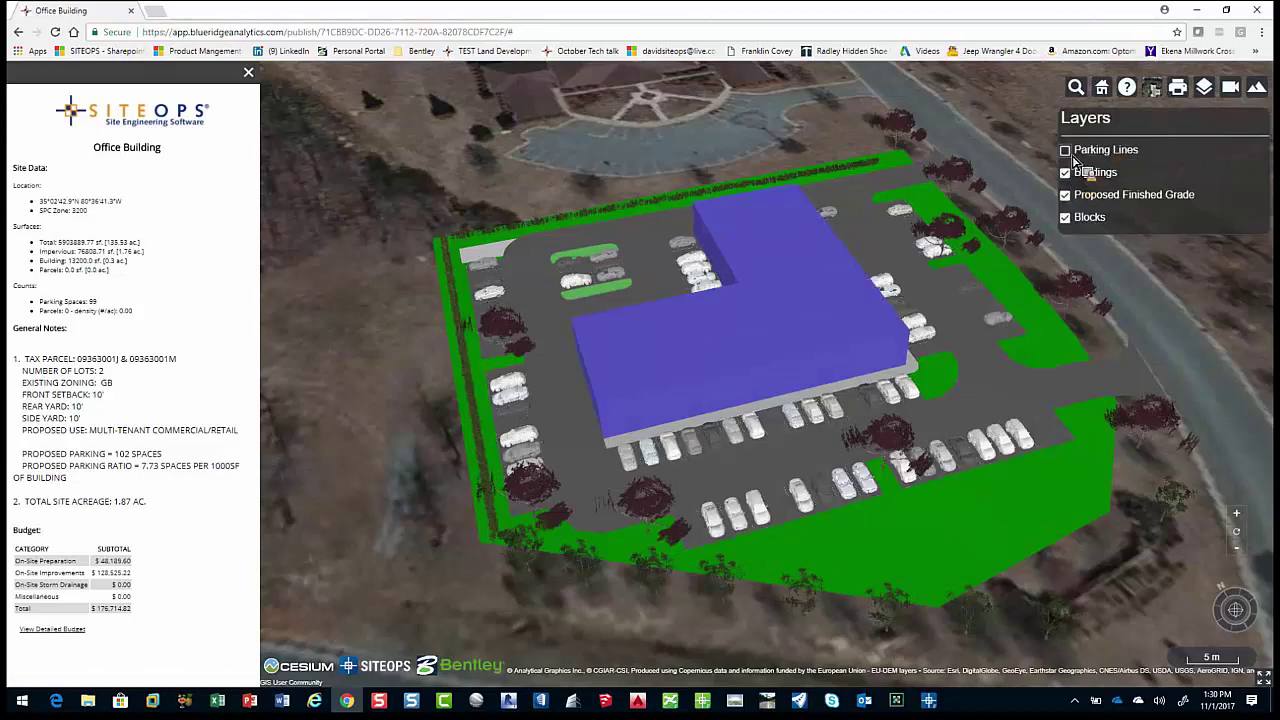
{"action": "left_click", "coordinate": [1068, 152]}
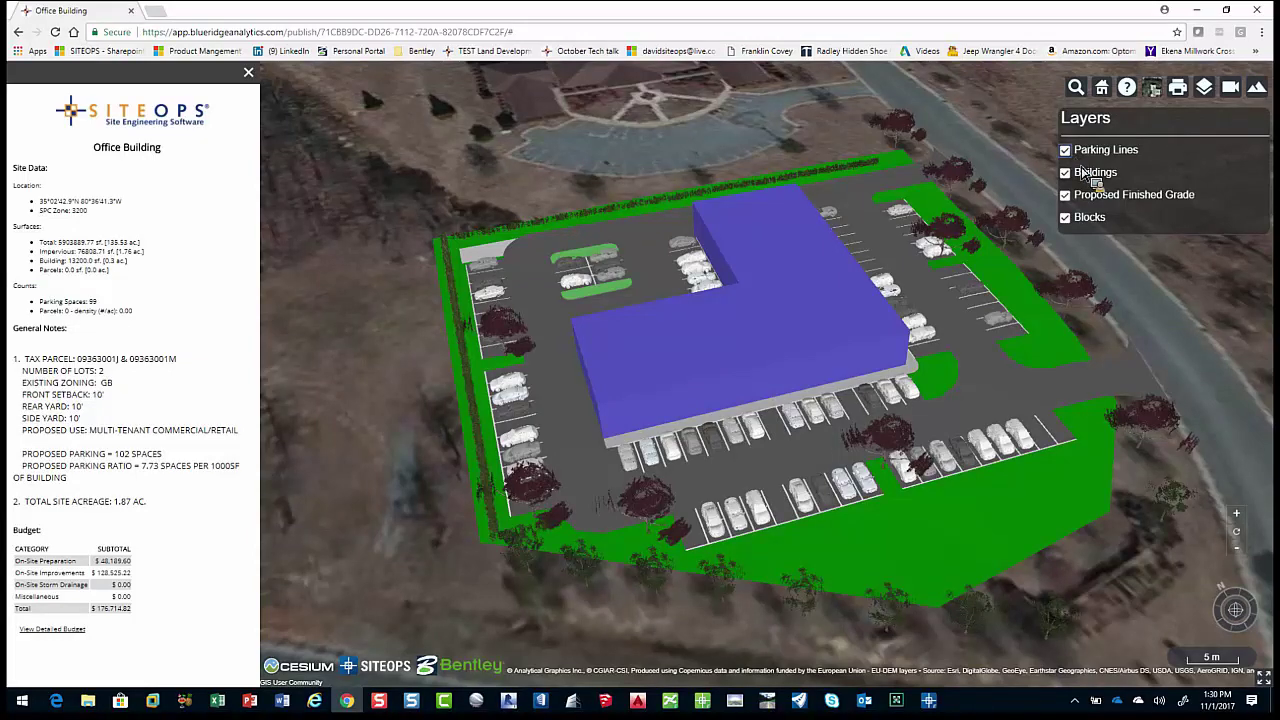
{"action": "left_click", "coordinate": [1180, 310]}
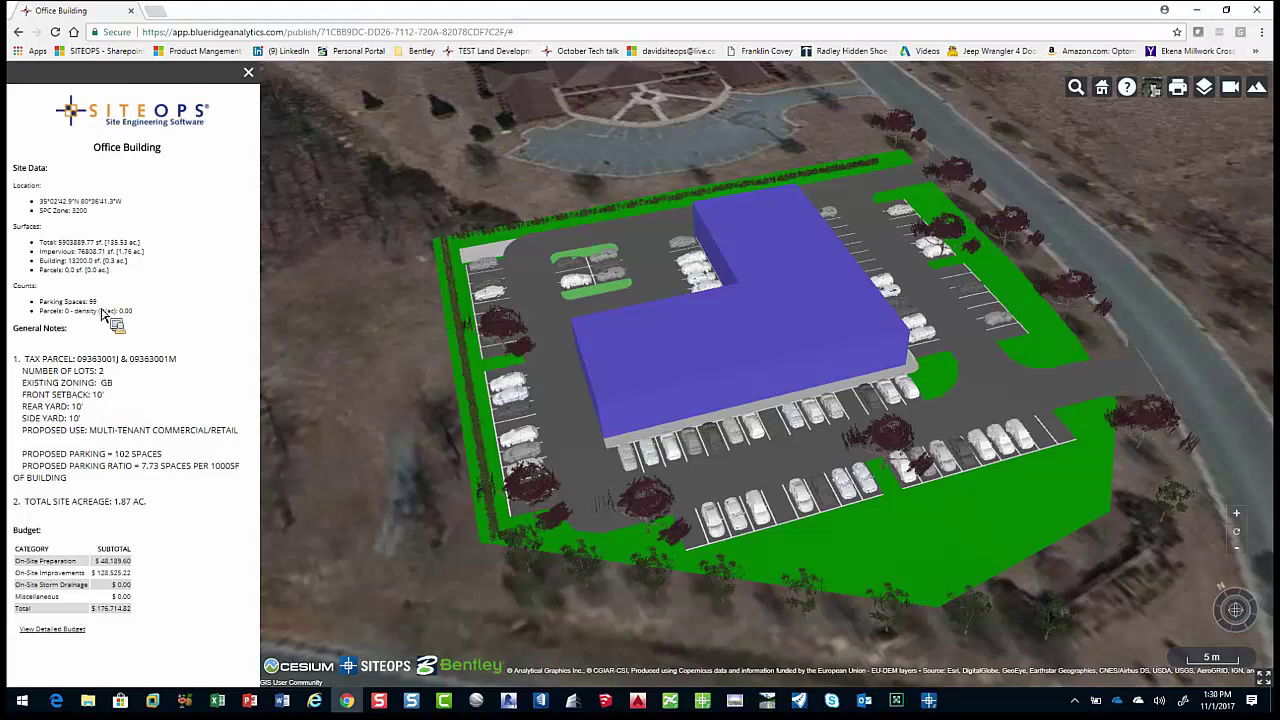
Open the detailed budget, review the cost report from site preparation through storm water drainage, and close it.
{"action": "left_click", "coordinate": [78, 629]}
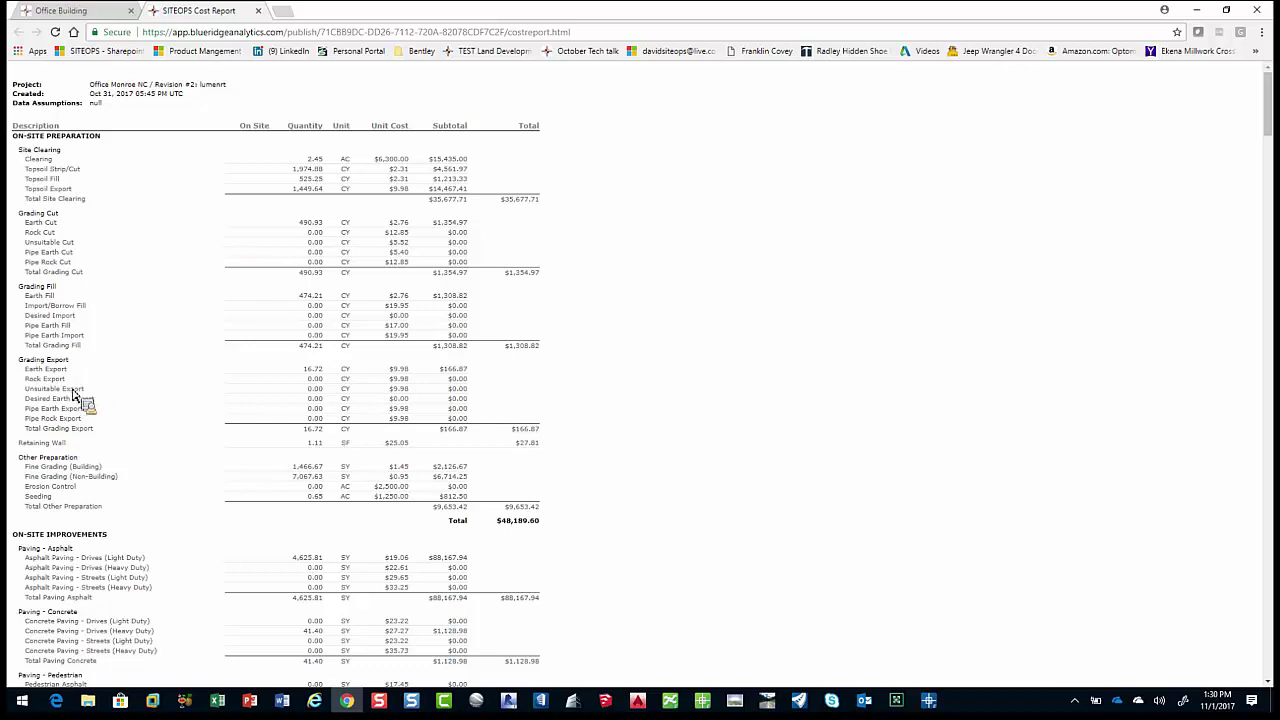
{"action": "scroll", "coordinate": [86, 405], "scroll_direction": "down", "scroll_amount": 2}
{"action": "scroll", "coordinate": [100, 328], "scroll_direction": "down", "scroll_amount": 2}
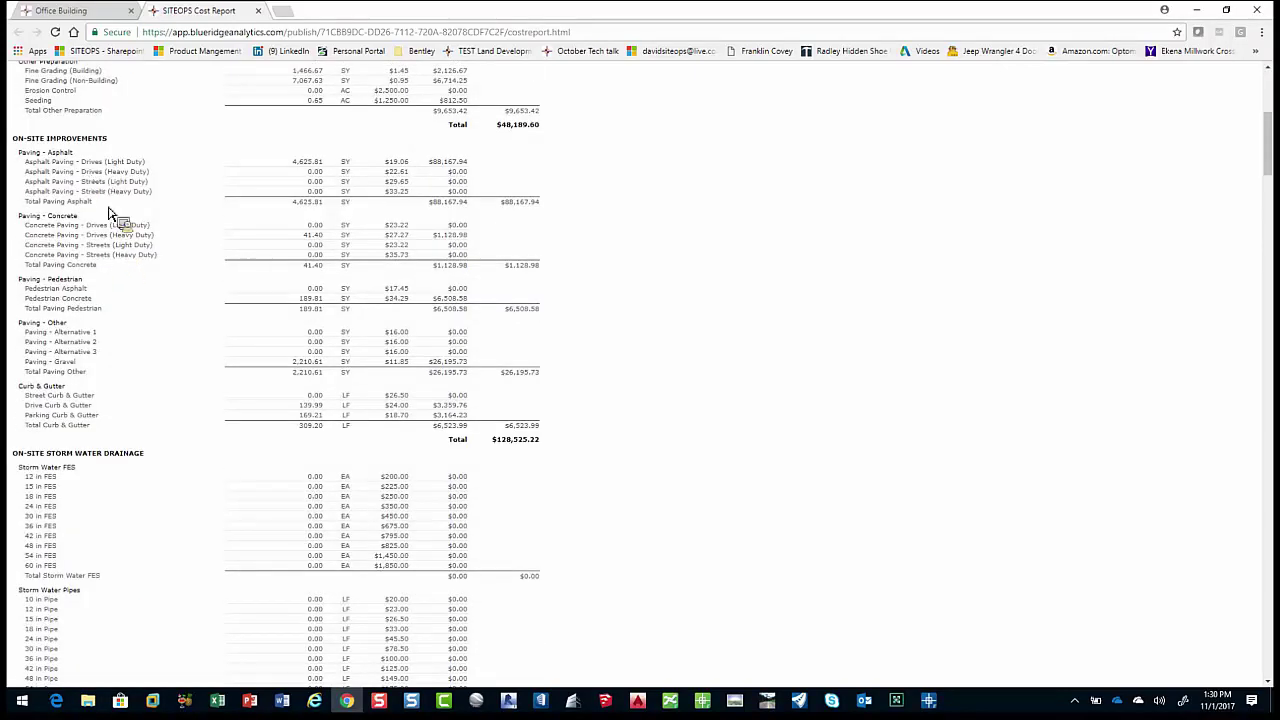
{"action": "scroll", "coordinate": [90, 398], "scroll_direction": "down", "scroll_amount": 2}
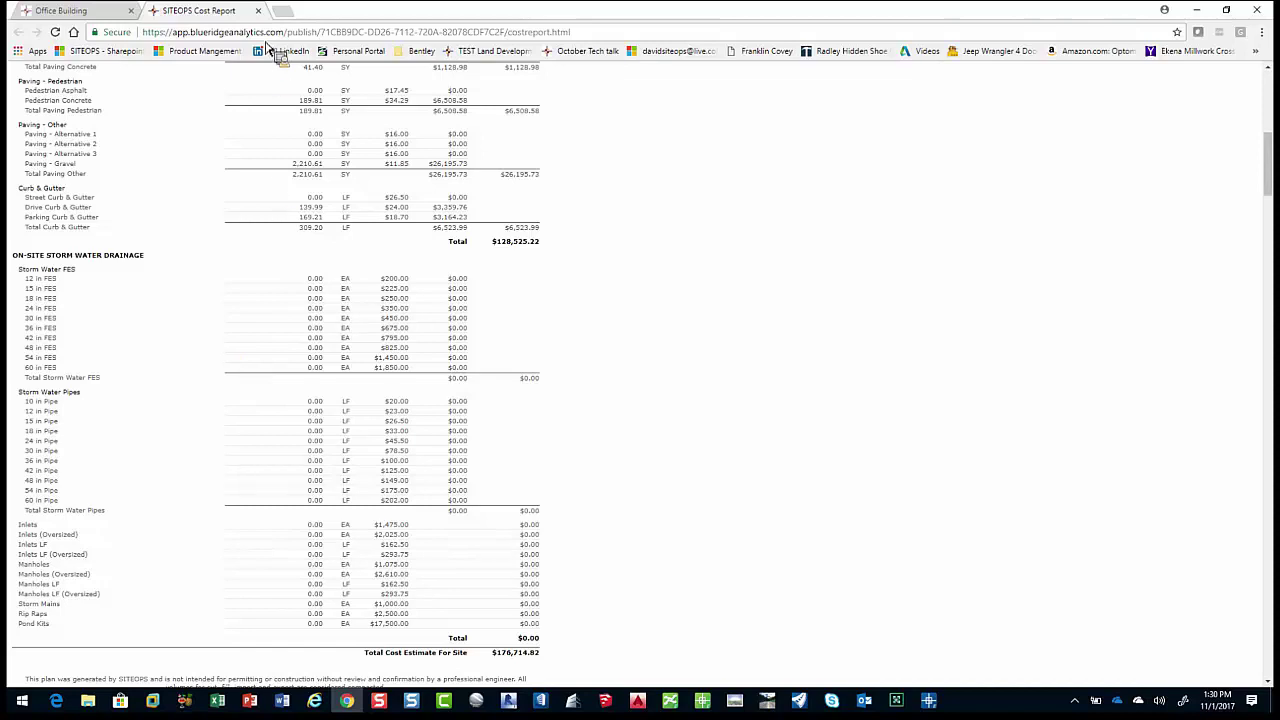
{"action": "left_click", "coordinate": [258, 10]}
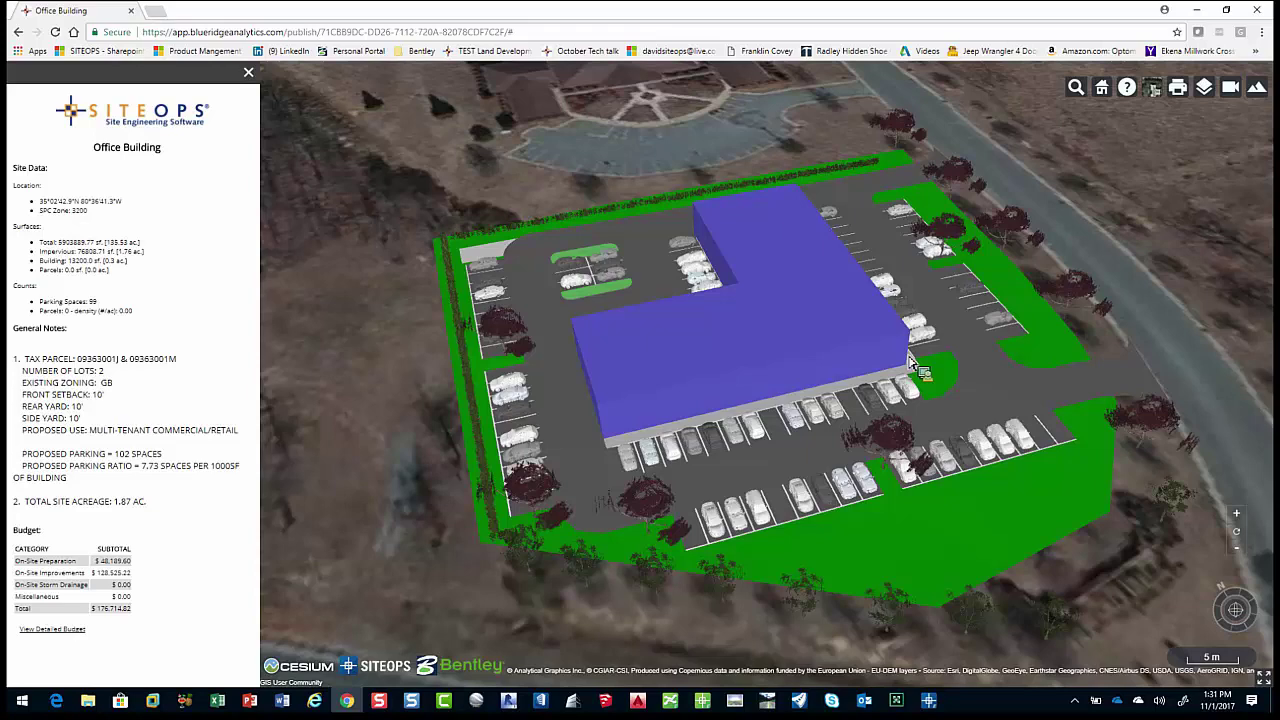
Leave the browser, switch to the PowerPoint presentation and advance the SITEOPS workflow slide to reveal ContextCapture.
{"action": "left_click", "coordinate": [1196, 12]}
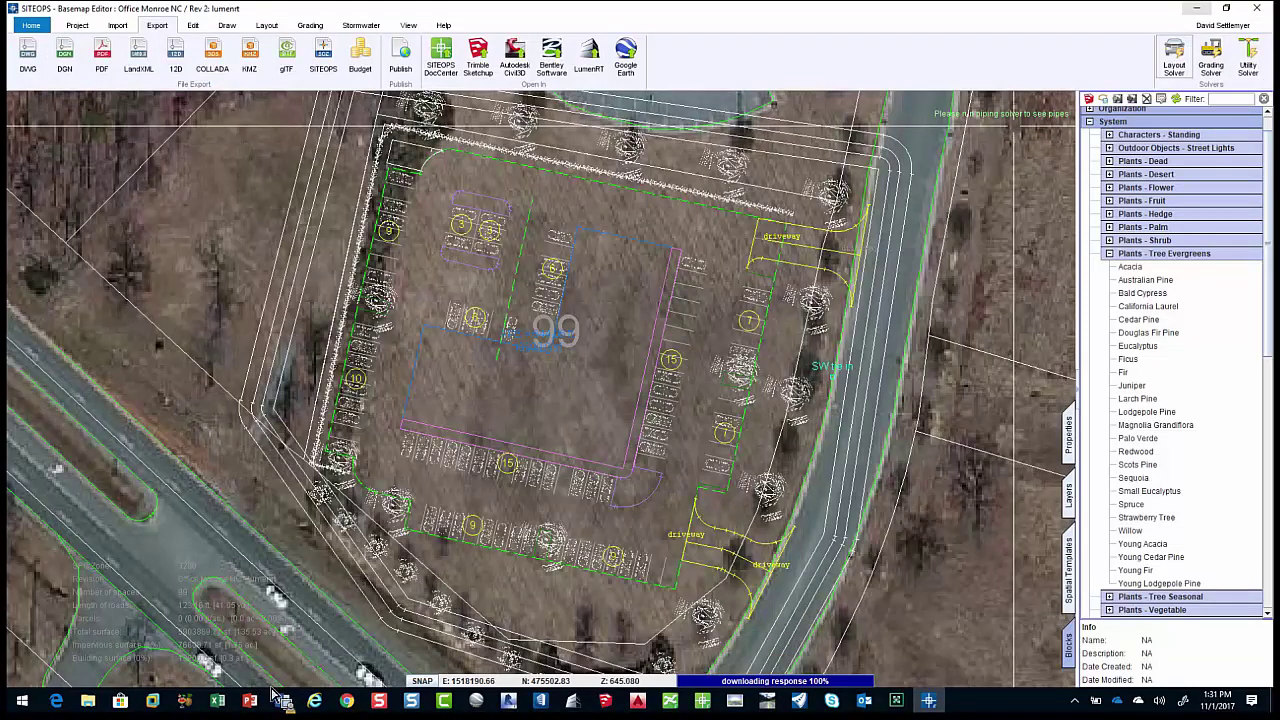
{"action": "mouse_move", "coordinate": [260, 704]}
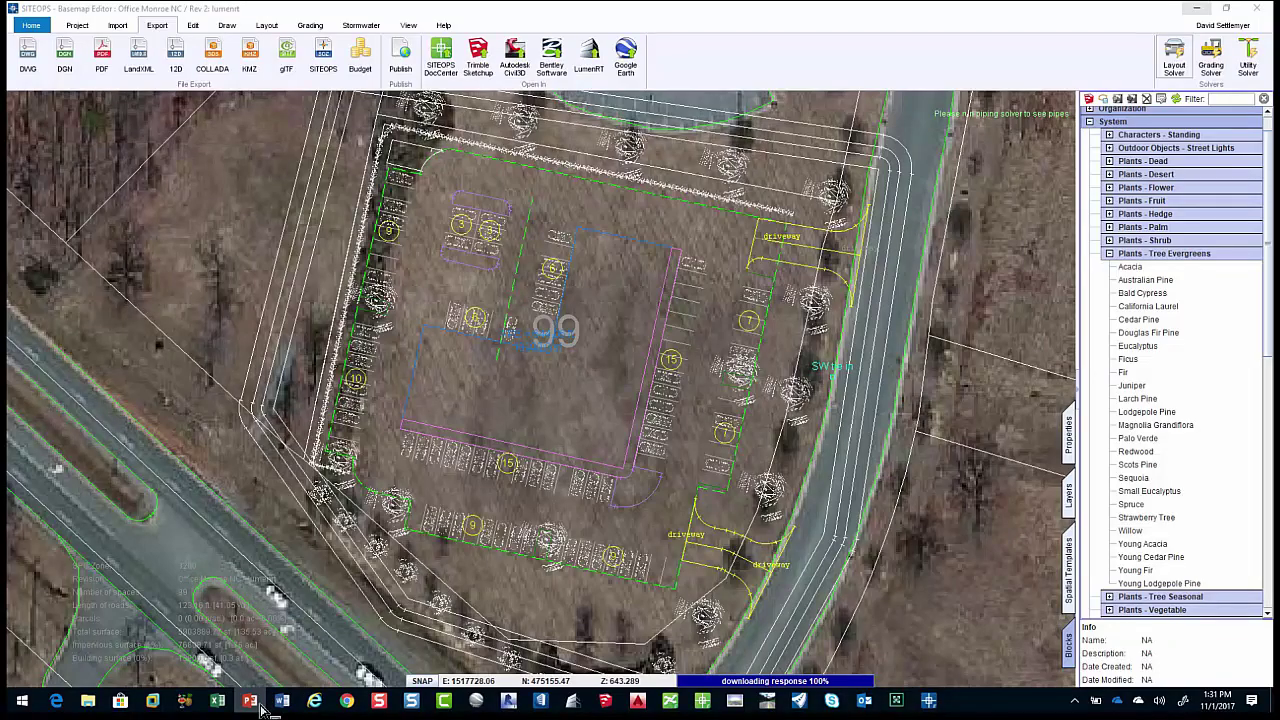
{"action": "left_click", "coordinate": [250, 701]}
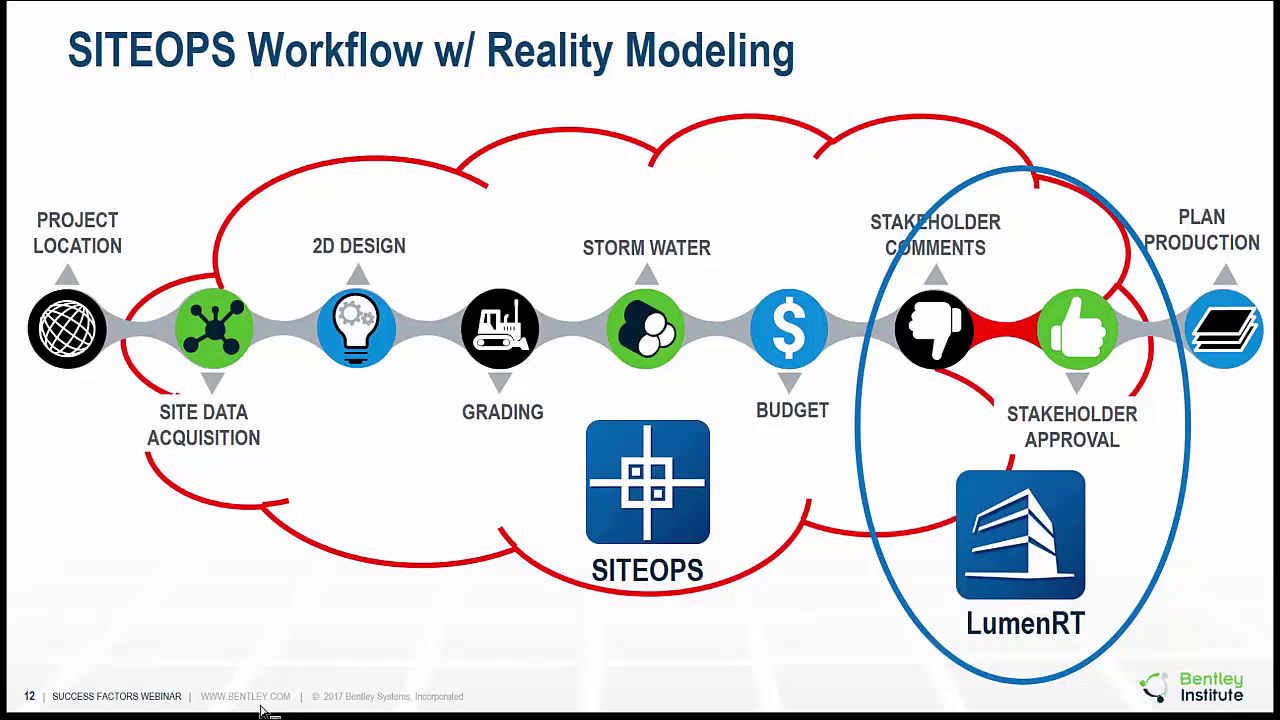
{"action": "left_click", "coordinate": [263, 709]}
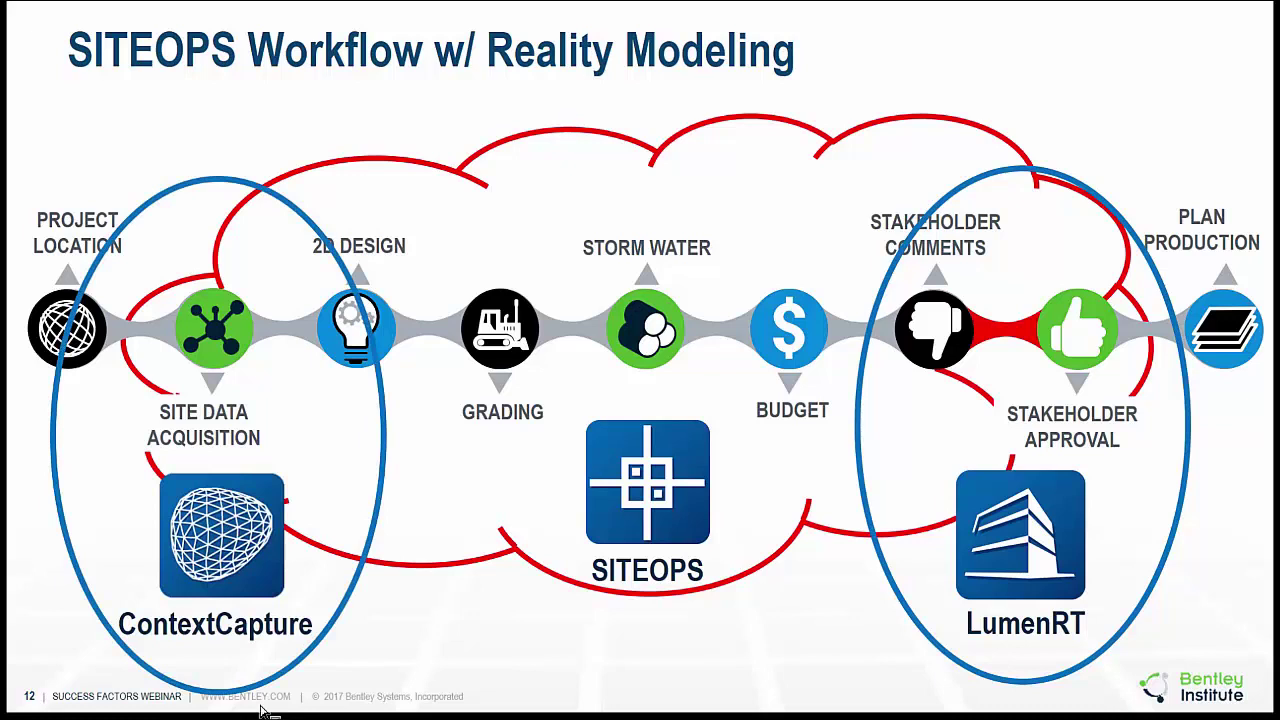
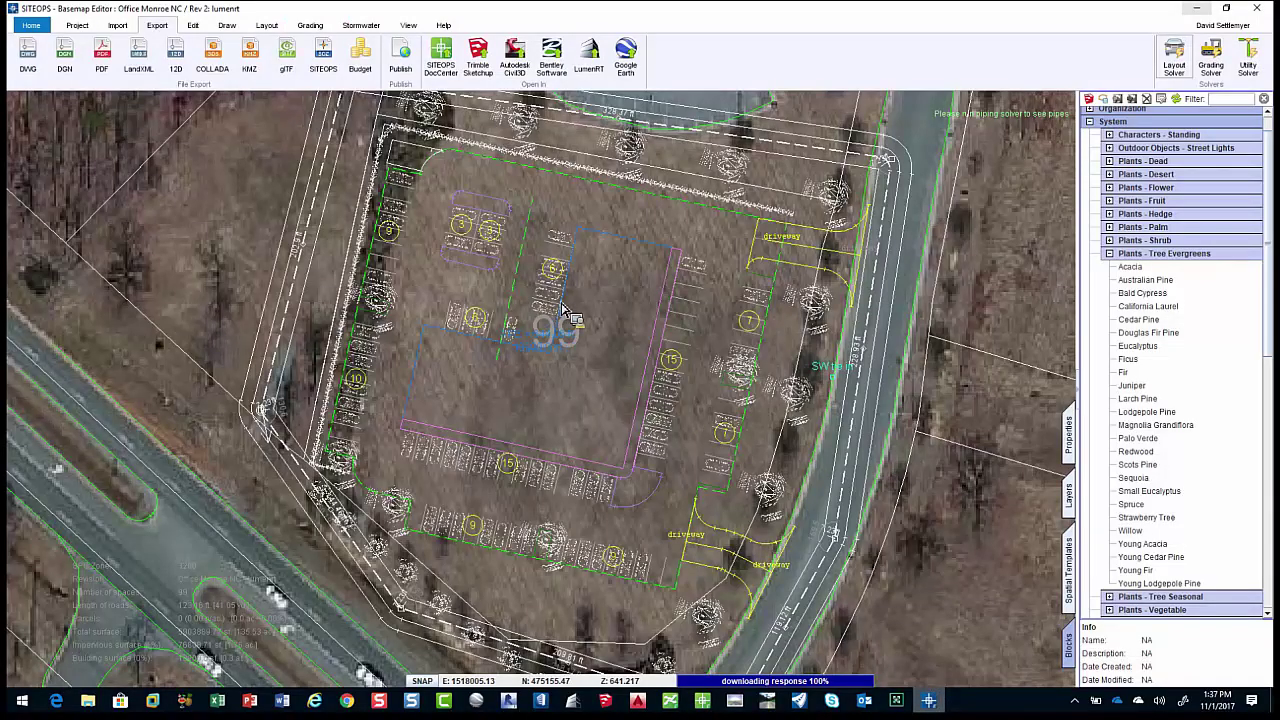
Select the L-shaped building area and set its minimum Z to 656 ft.
{"action": "left_click", "coordinate": [1068, 440]}
{"action": "left_click", "coordinate": [1089, 532]}
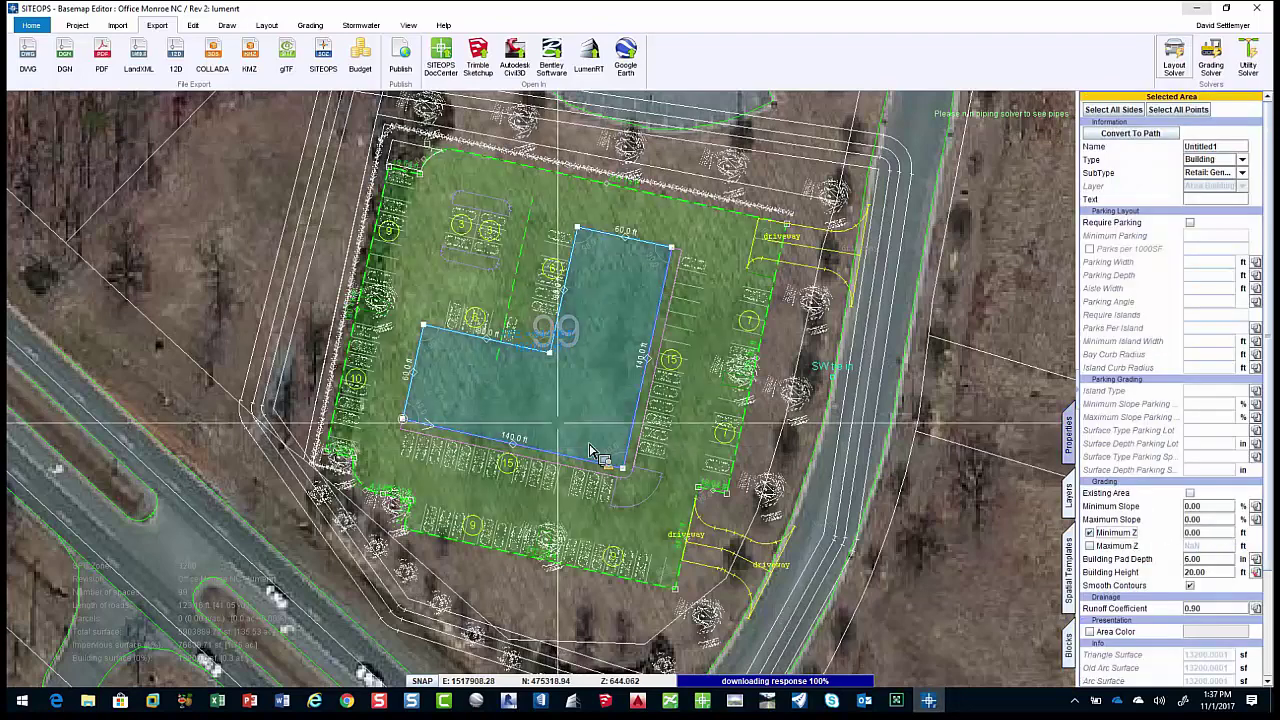
{"action": "scroll", "coordinate": [543, 377], "scroll_direction": "up", "scroll_amount": 1}
{"action": "scroll", "coordinate": [543, 377], "scroll_direction": "up", "scroll_amount": 2}
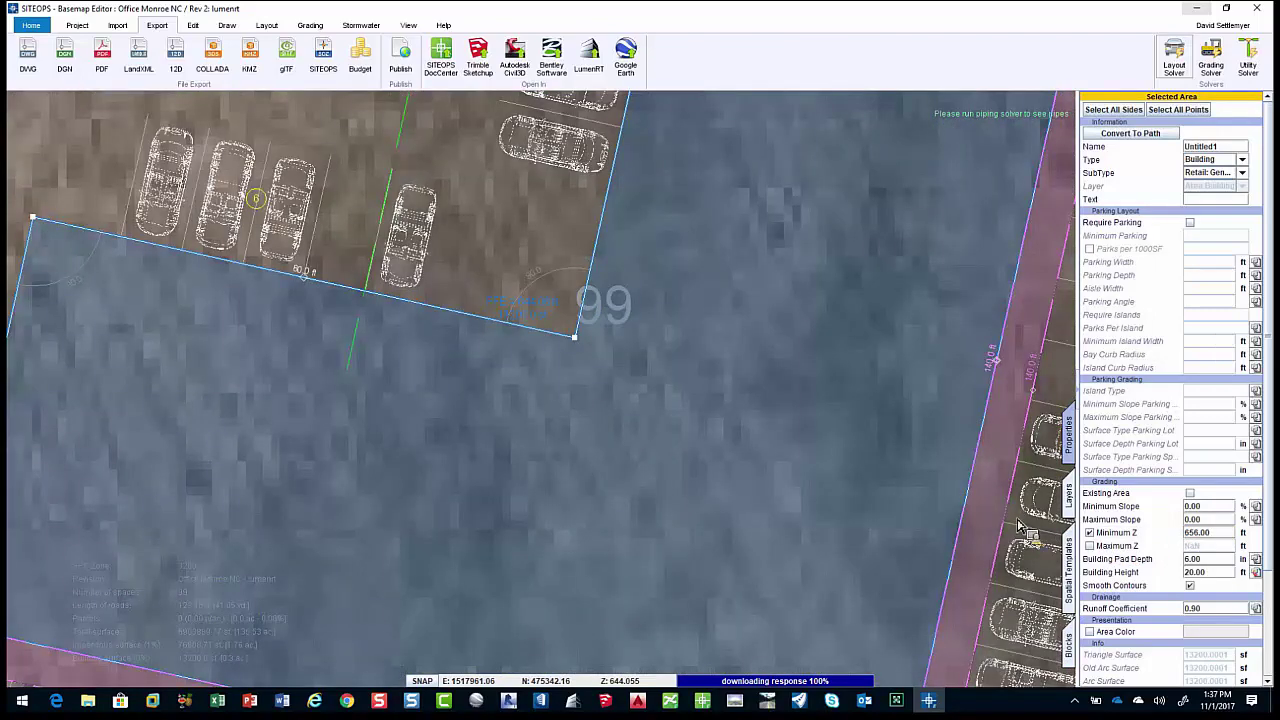
{"action": "scroll", "coordinate": [780, 423], "scroll_direction": "down", "scroll_amount": 2}
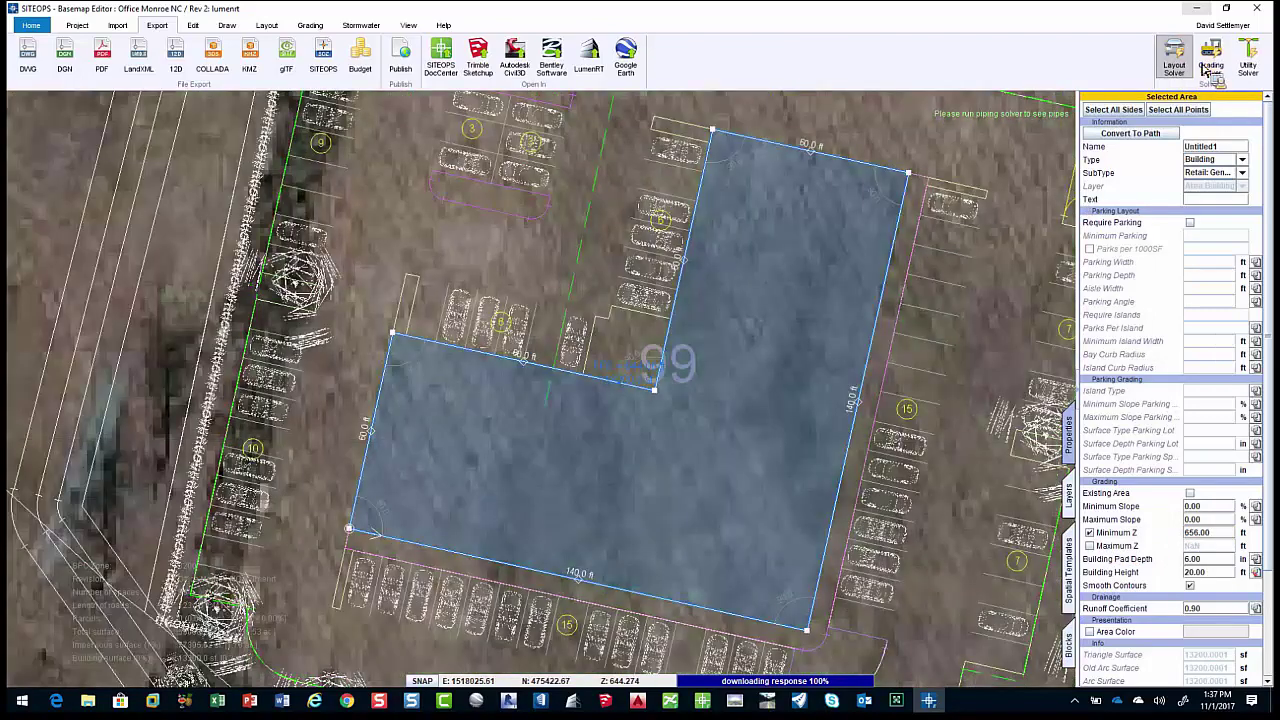
Run the grading solver, inspect the graded site in the enlarged 3D viewer and close it.
{"action": "left_click", "coordinate": [1210, 70]}
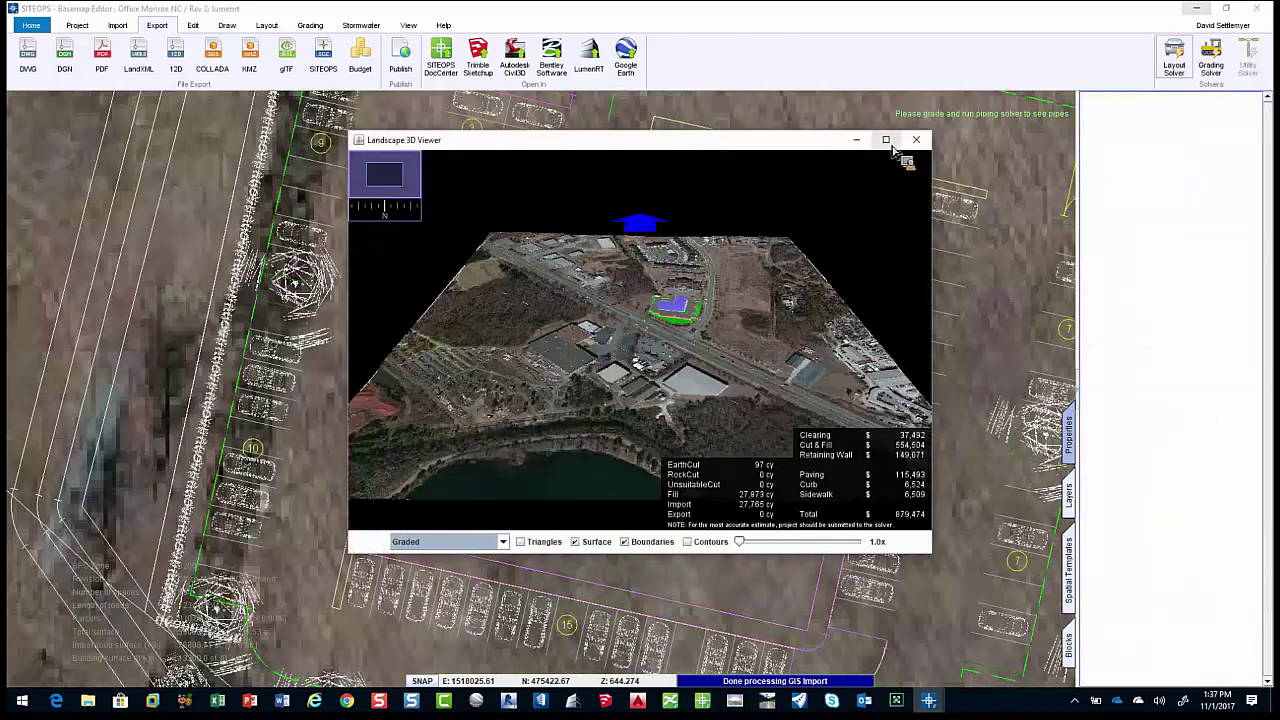
{"action": "left_click", "coordinate": [886, 141]}
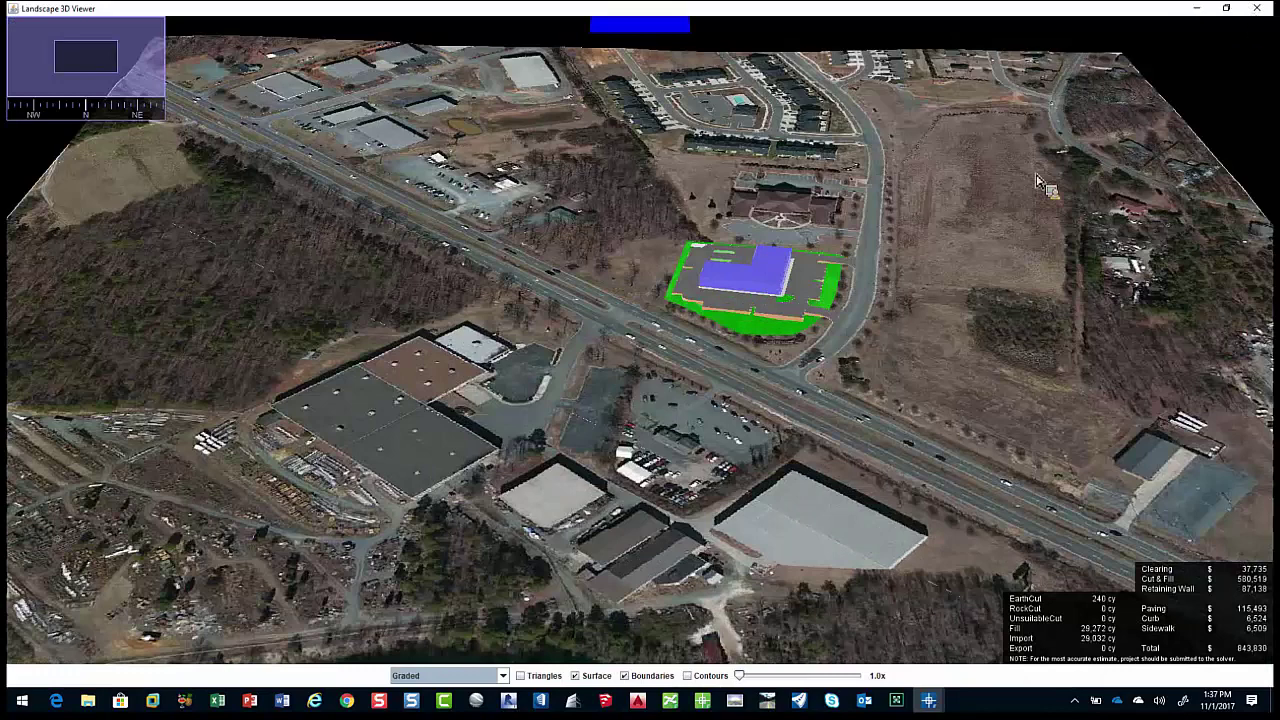
{"action": "key", "text": "Escape"}
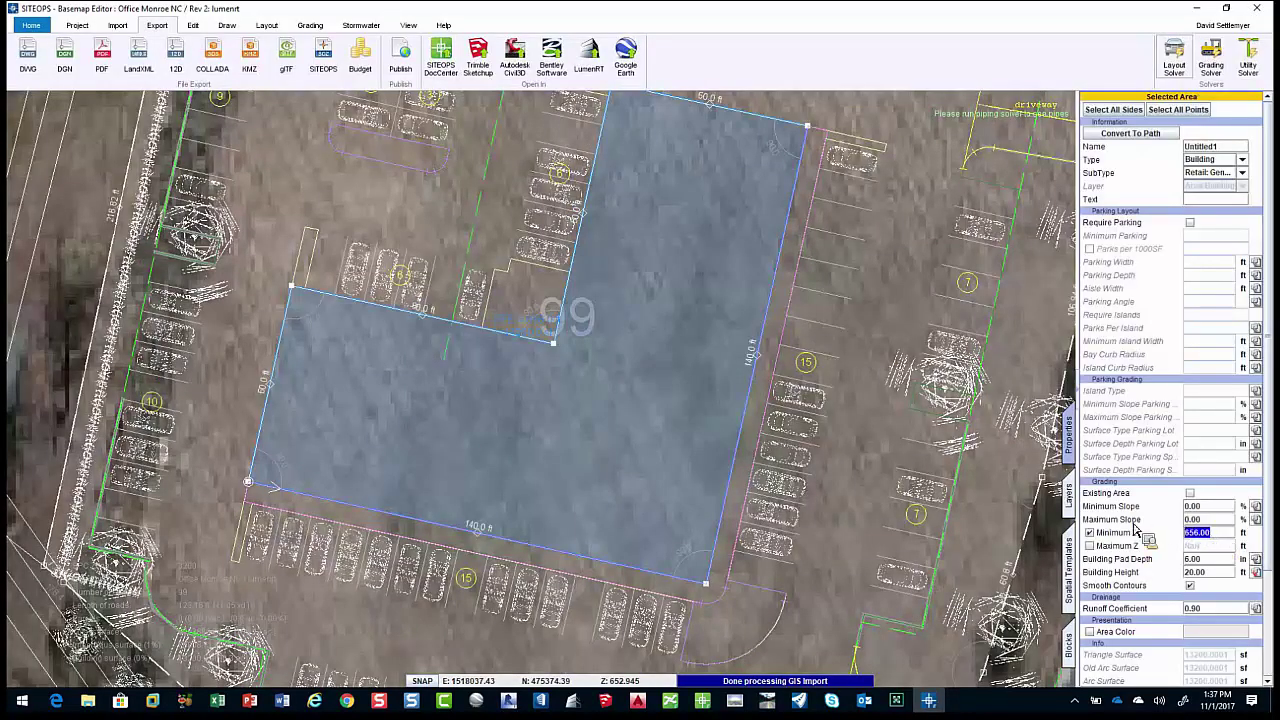
Set the building's minimum Z to 700 ft and run the grading solver again.
{"action": "type", "text": "700"}
{"action": "key", "text": "Return"}
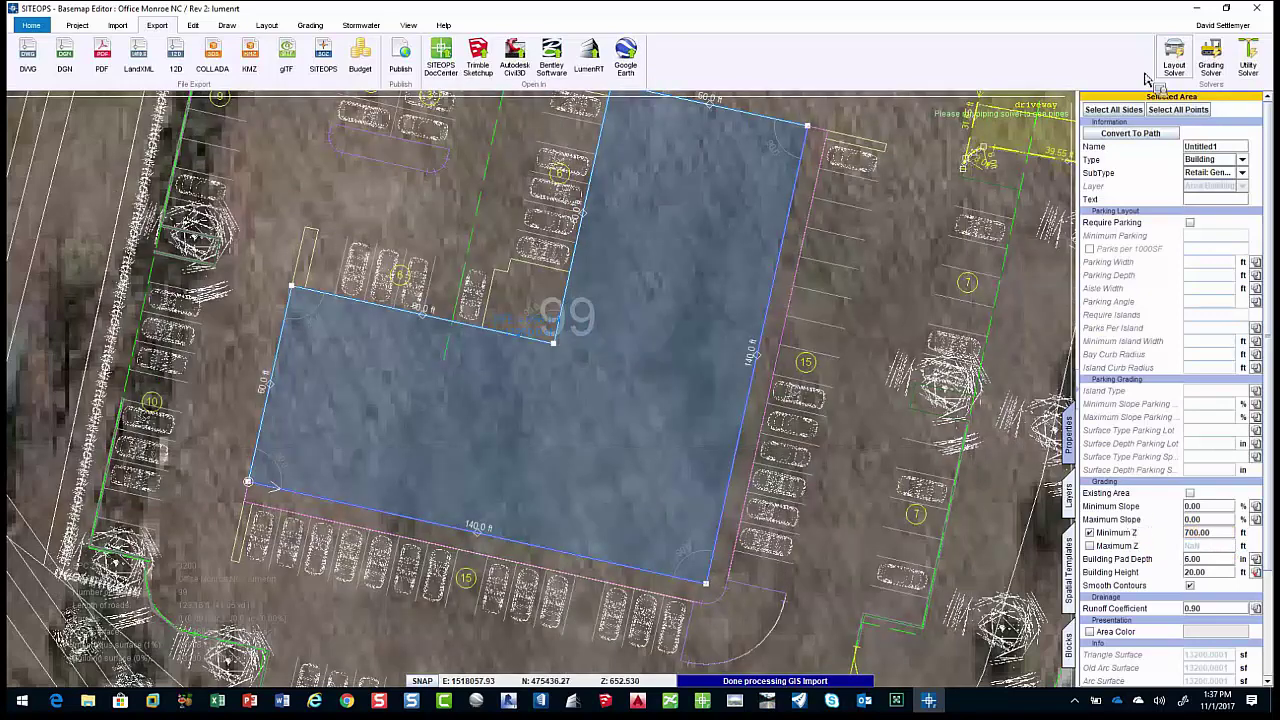
{"action": "left_click", "coordinate": [1174, 60]}
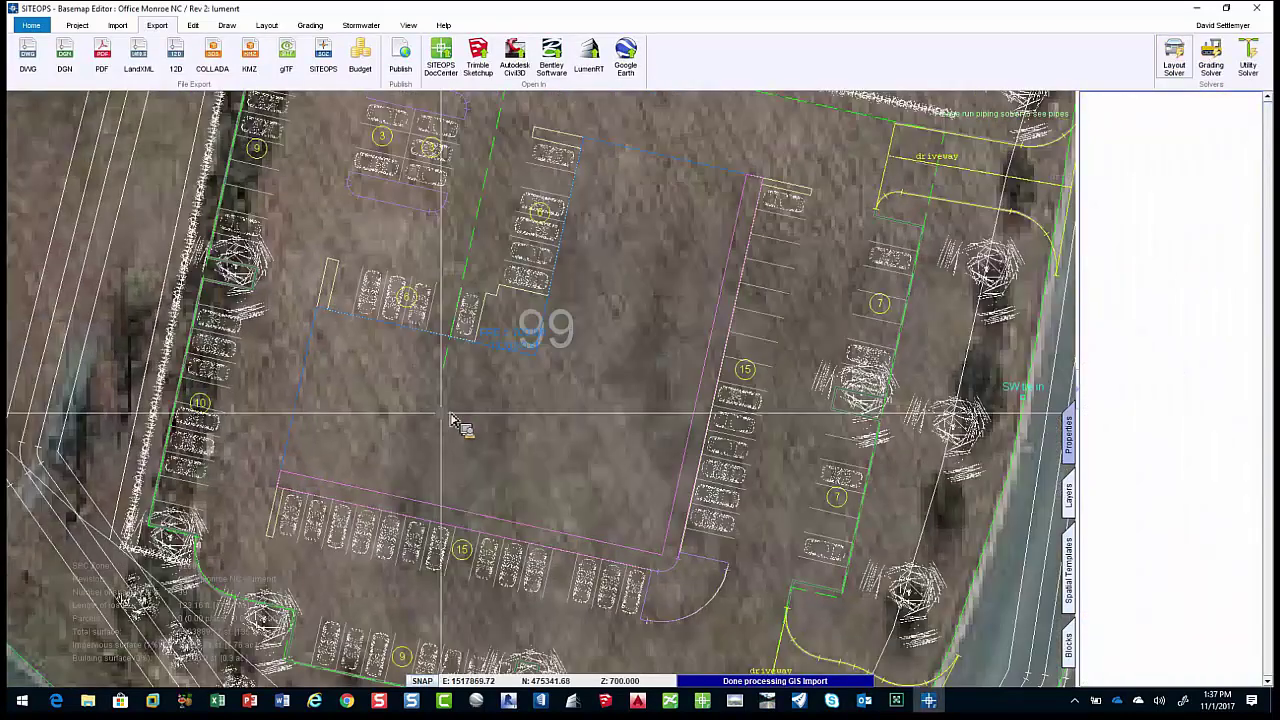
Use the GIS Import area around the site as the new property boundary and rerun the grading solver.
{"action": "scroll", "coordinate": [451, 420], "scroll_direction": "down", "scroll_amount": 3}
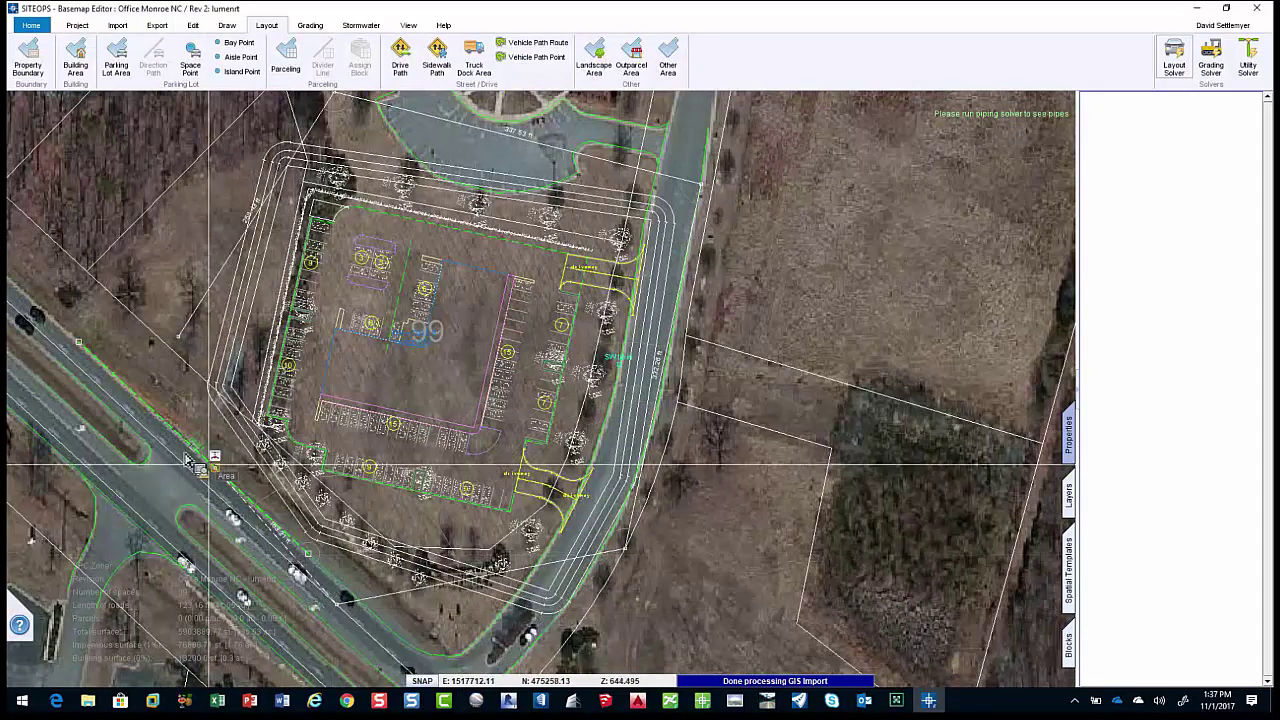
{"action": "left_click", "coordinate": [181, 335]}
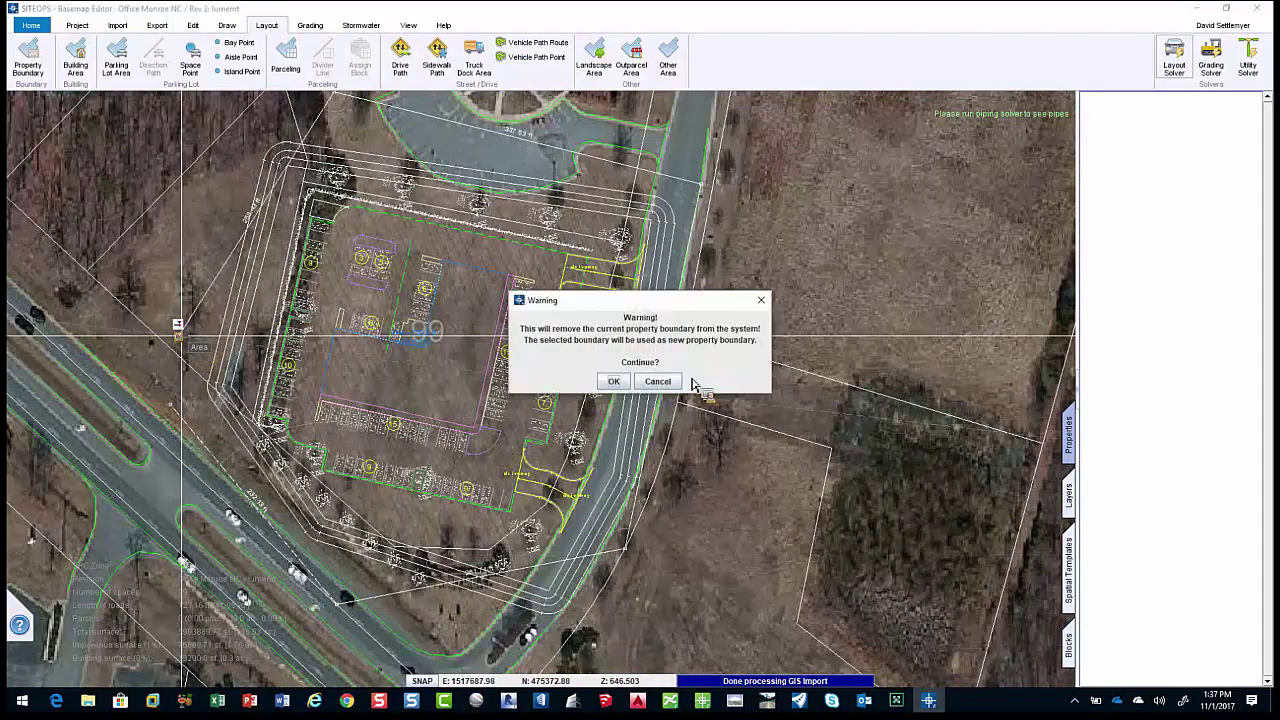
{"action": "left_click", "coordinate": [657, 382]}
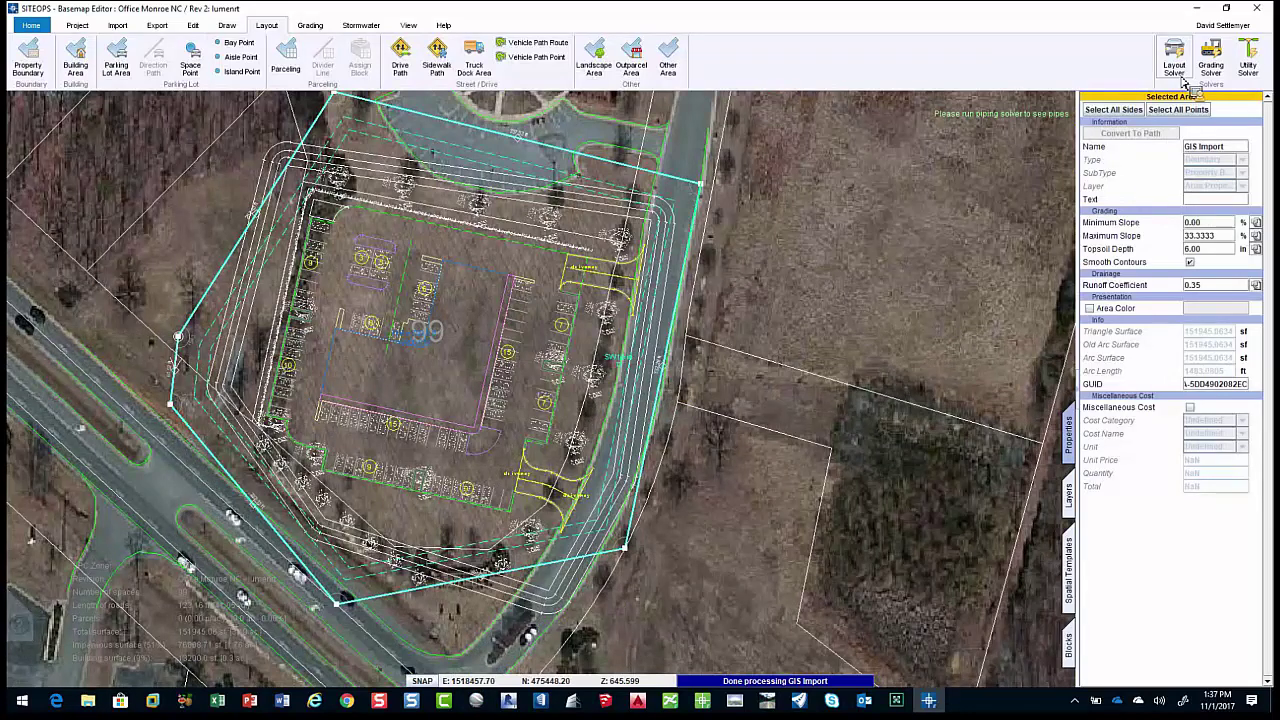
{"action": "left_click", "coordinate": [1188, 80]}
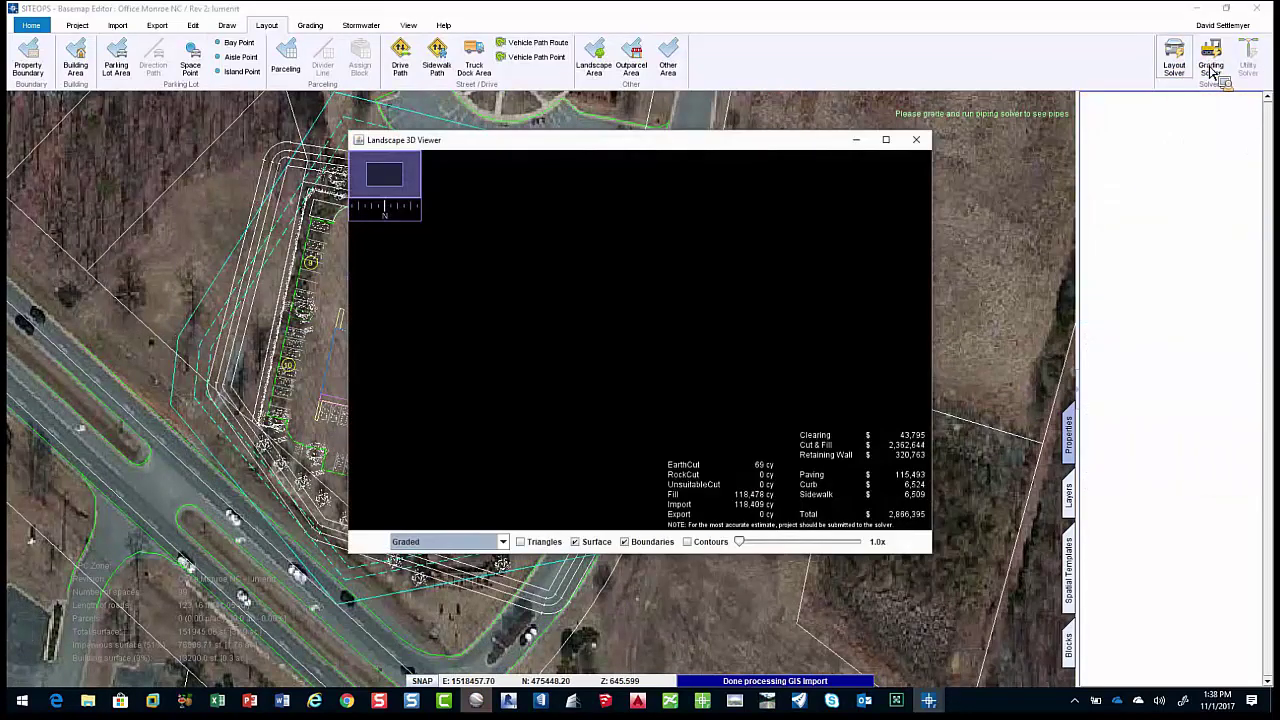
{"action": "left_click", "coordinate": [883, 139]}
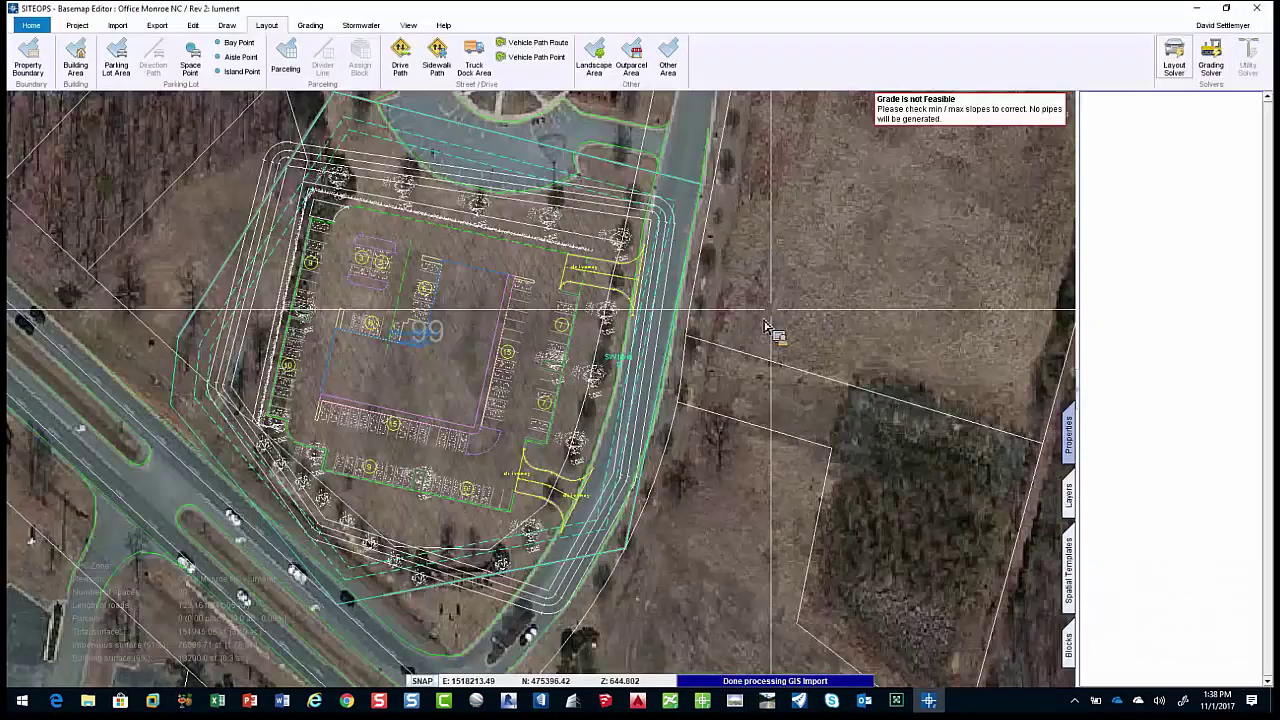
Show the Slope Problems layer and examine the missing heights around the building, parking lot and driveway.
{"action": "left_click", "coordinate": [1068, 495]}
{"action": "scroll", "coordinate": [1115, 640], "scroll_direction": "down", "scroll_amount": 2}
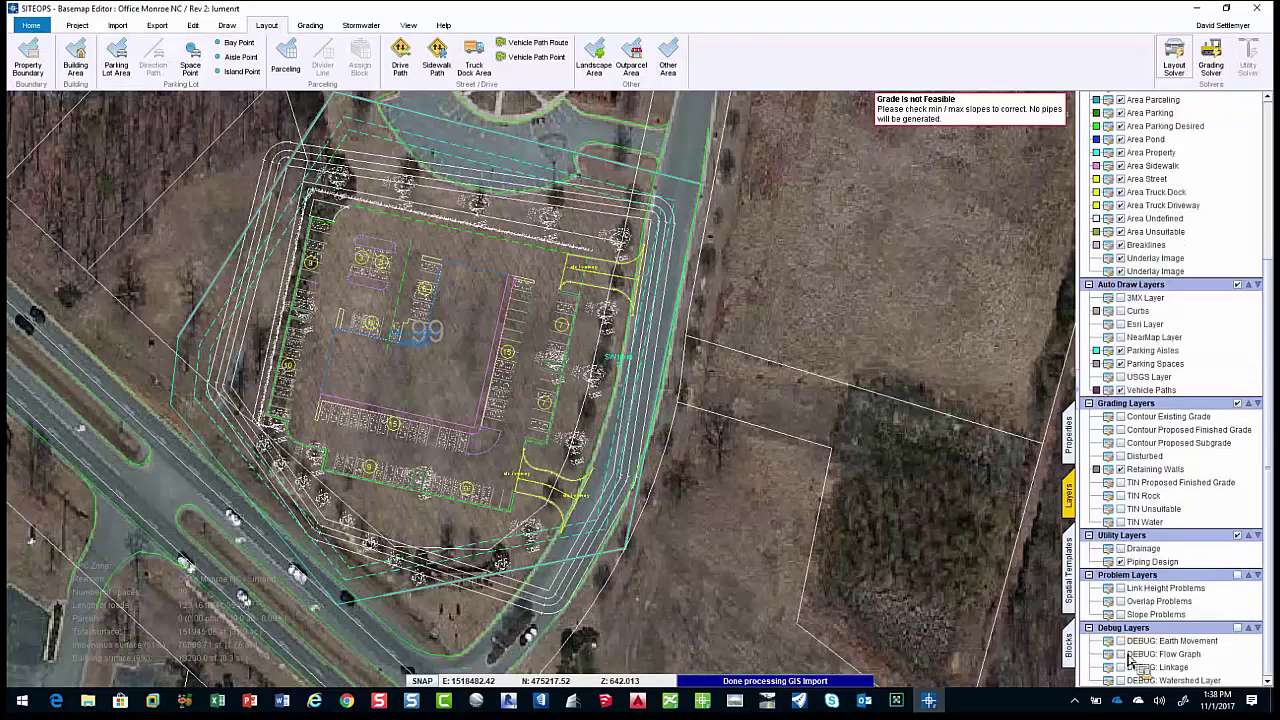
{"action": "left_click", "coordinate": [1120, 614]}
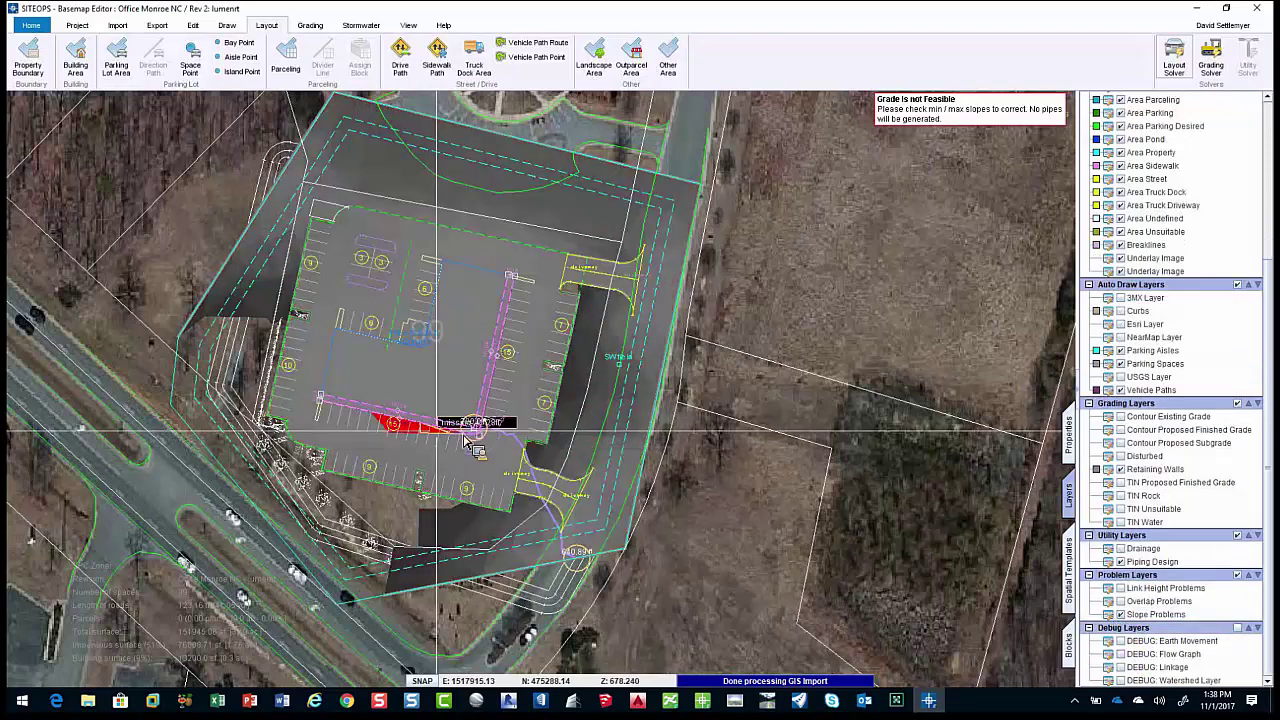
{"action": "scroll", "coordinate": [478, 430], "scroll_direction": "up", "scroll_amount": 5}
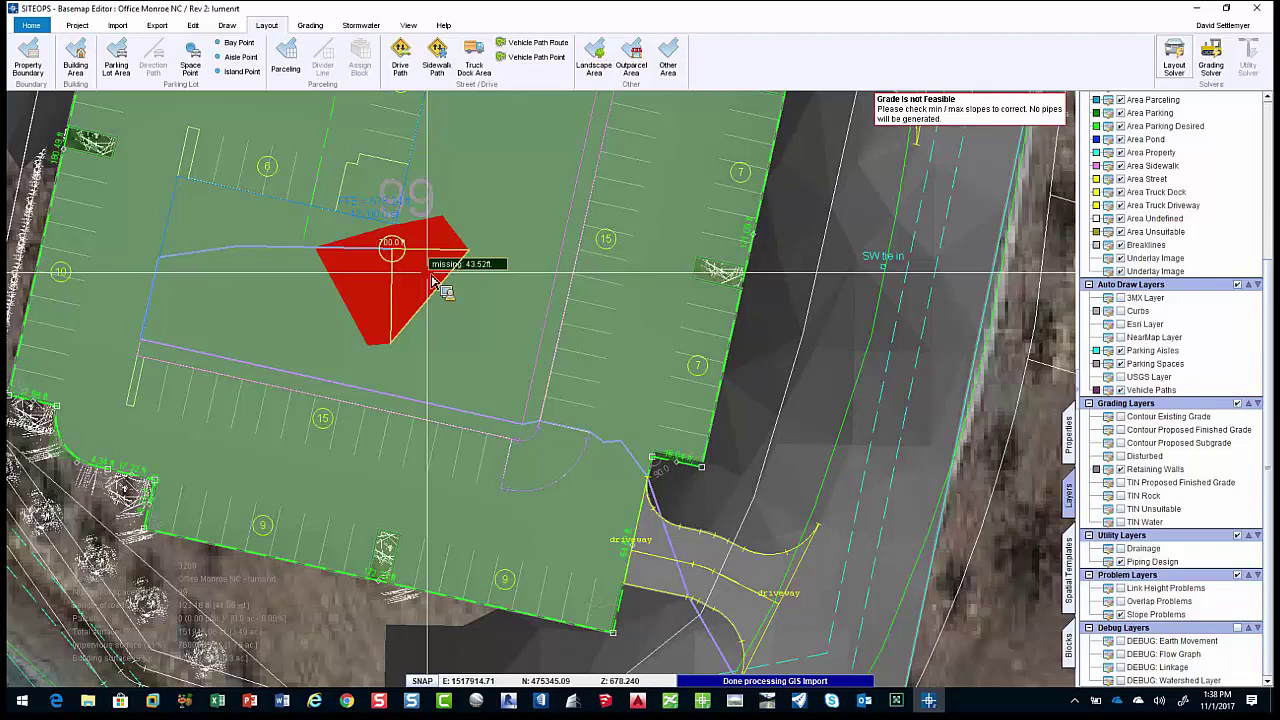
{"action": "scroll", "coordinate": [433, 281], "scroll_direction": "down", "scroll_amount": 2}
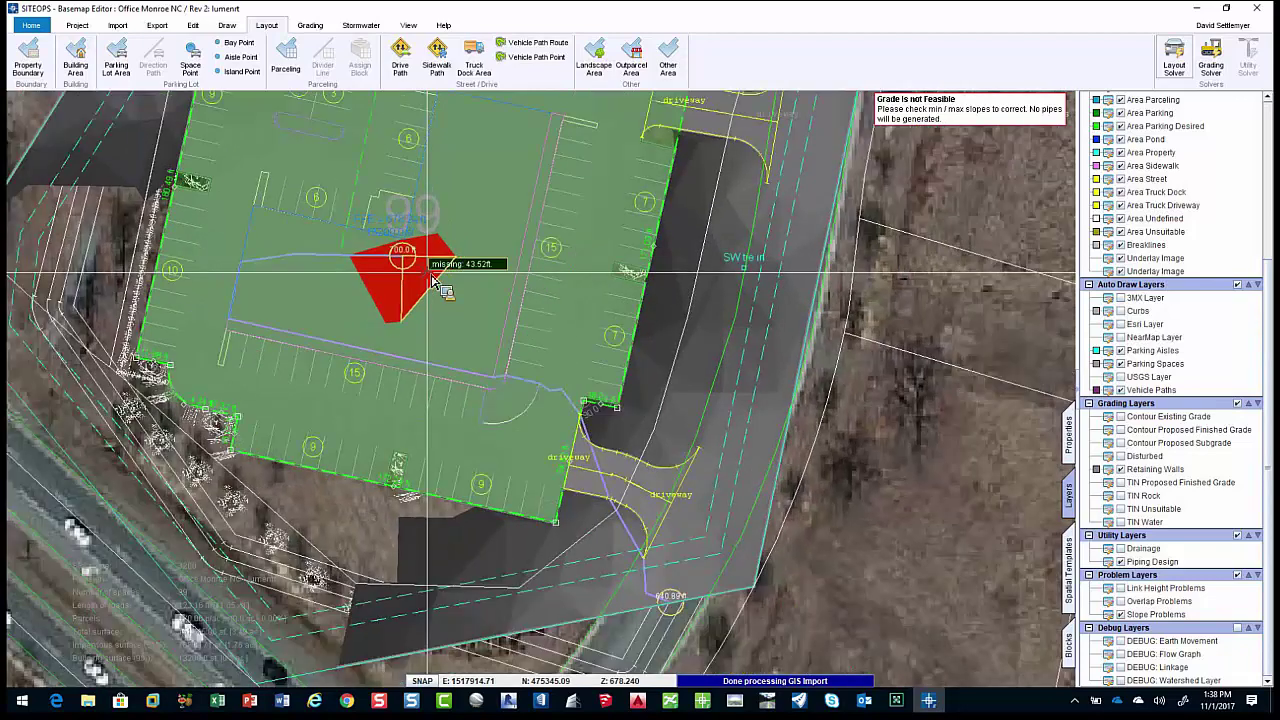
{"action": "left_click_drag", "start_coordinate": [433, 281], "coordinate": [505, 452]}
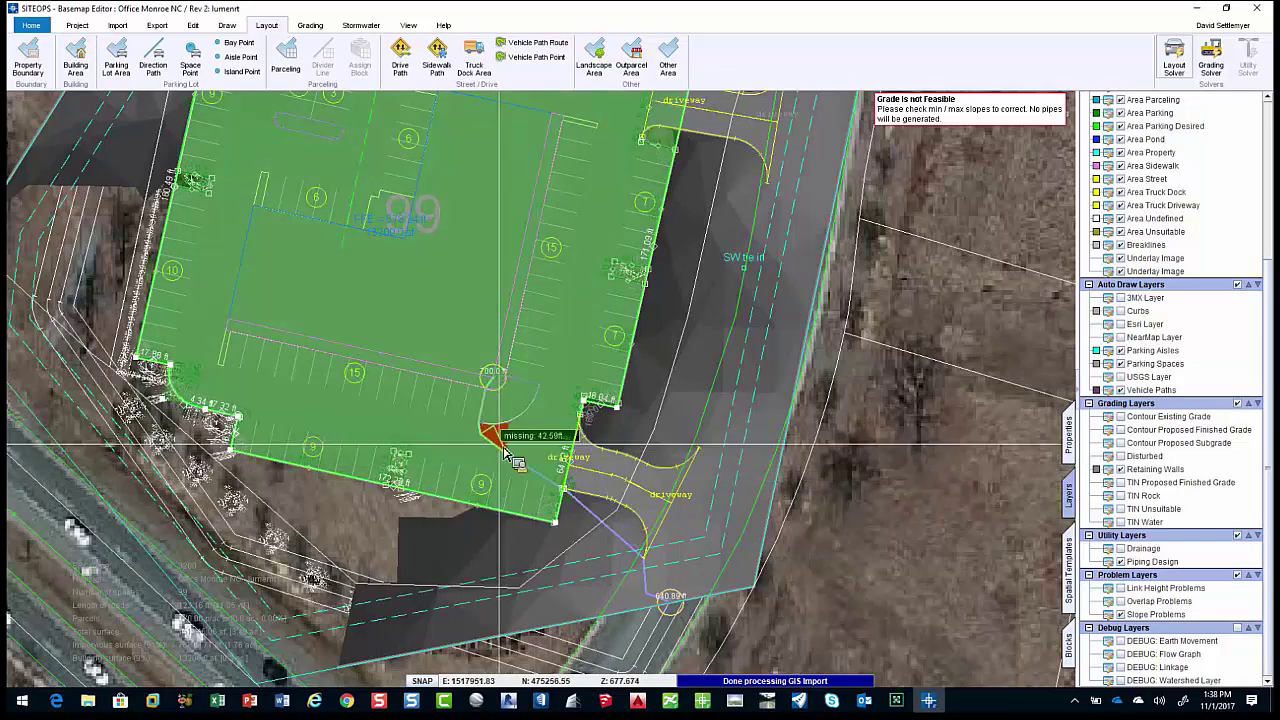
{"action": "scroll", "coordinate": [505, 452], "scroll_direction": "up", "scroll_amount": 3}
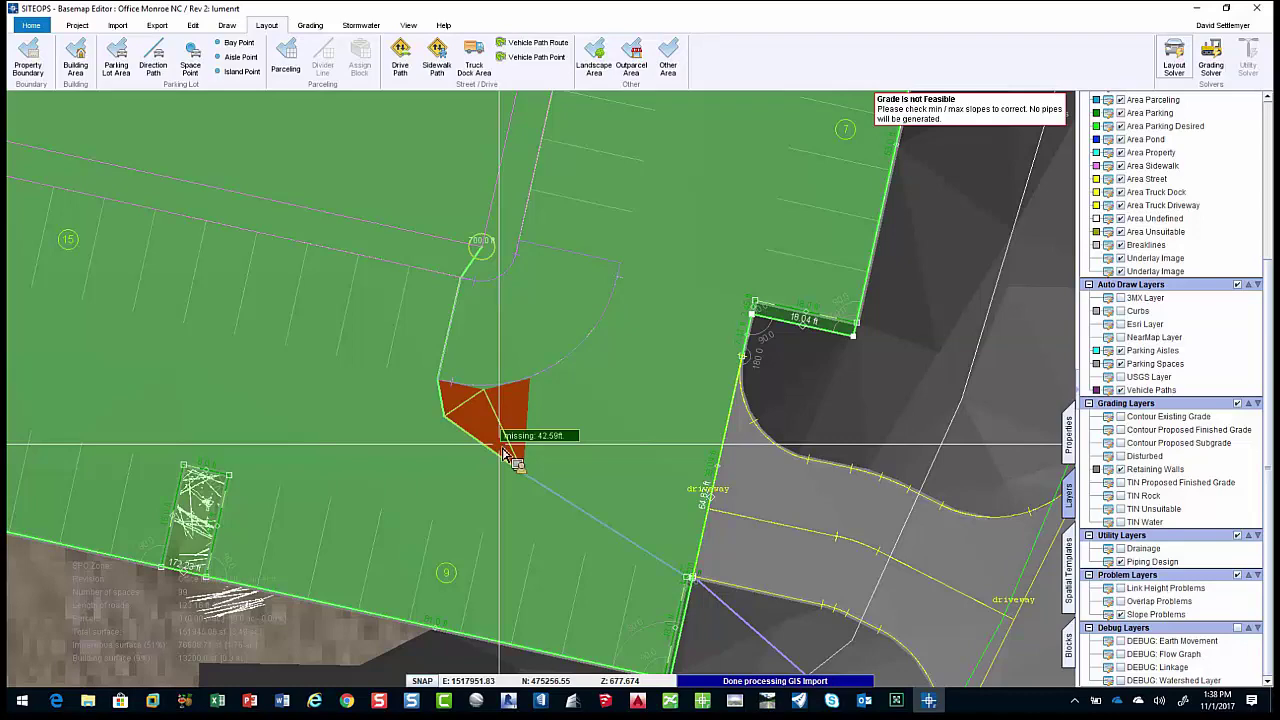
{"action": "scroll", "coordinate": [505, 455], "scroll_direction": "down", "scroll_amount": 3}
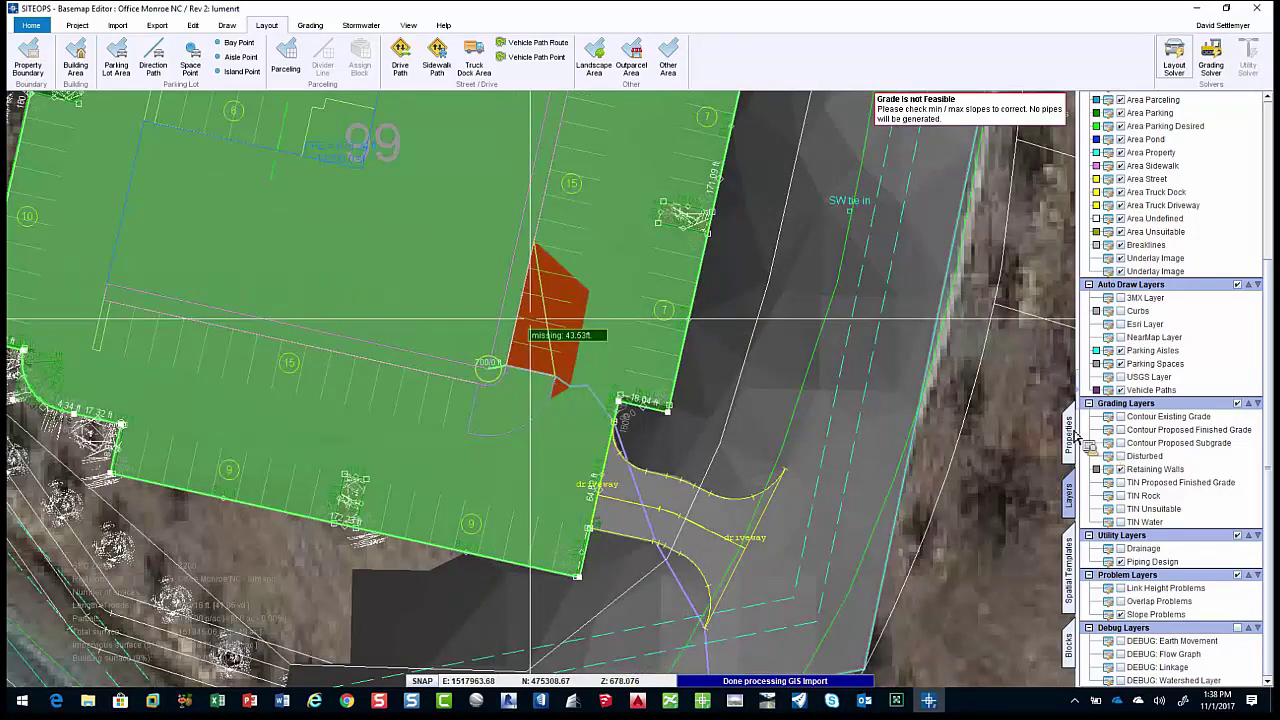
Remove the building's minimum Z constraint, rerun the grading solver and close the 3D viewer.
{"action": "left_click", "coordinate": [405, 182]}
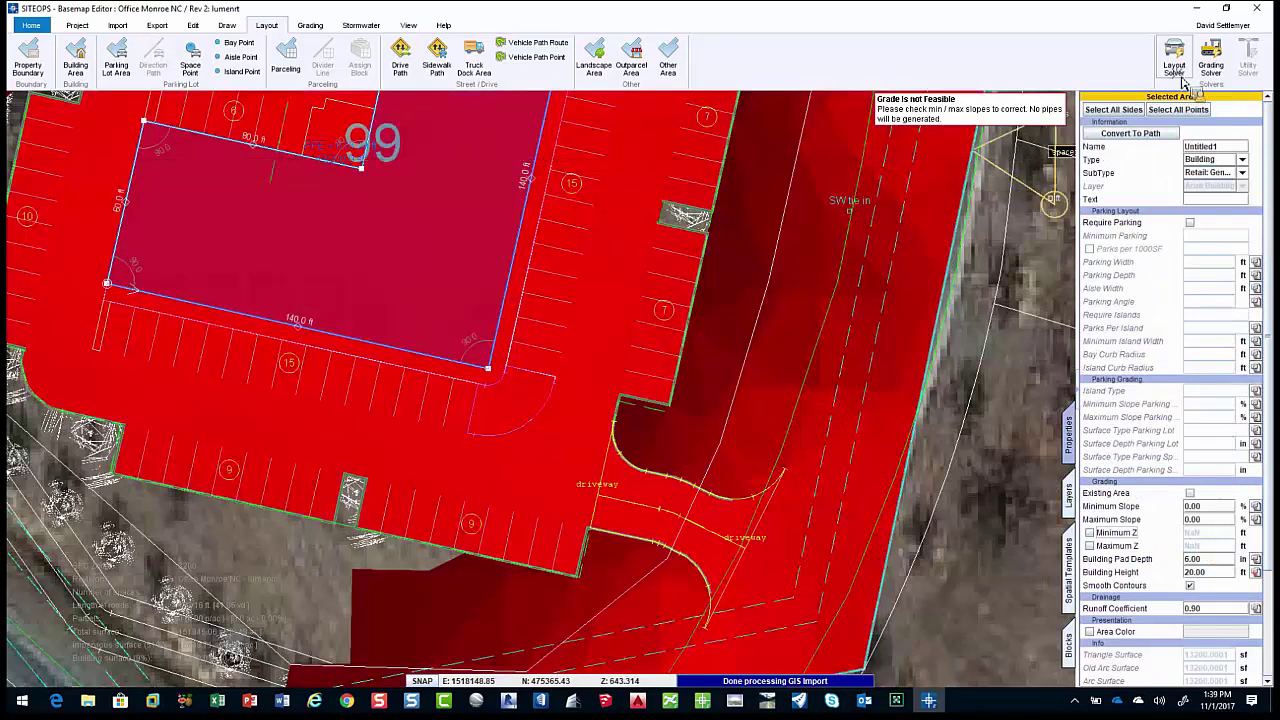
{"action": "left_click", "coordinate": [1211, 60]}
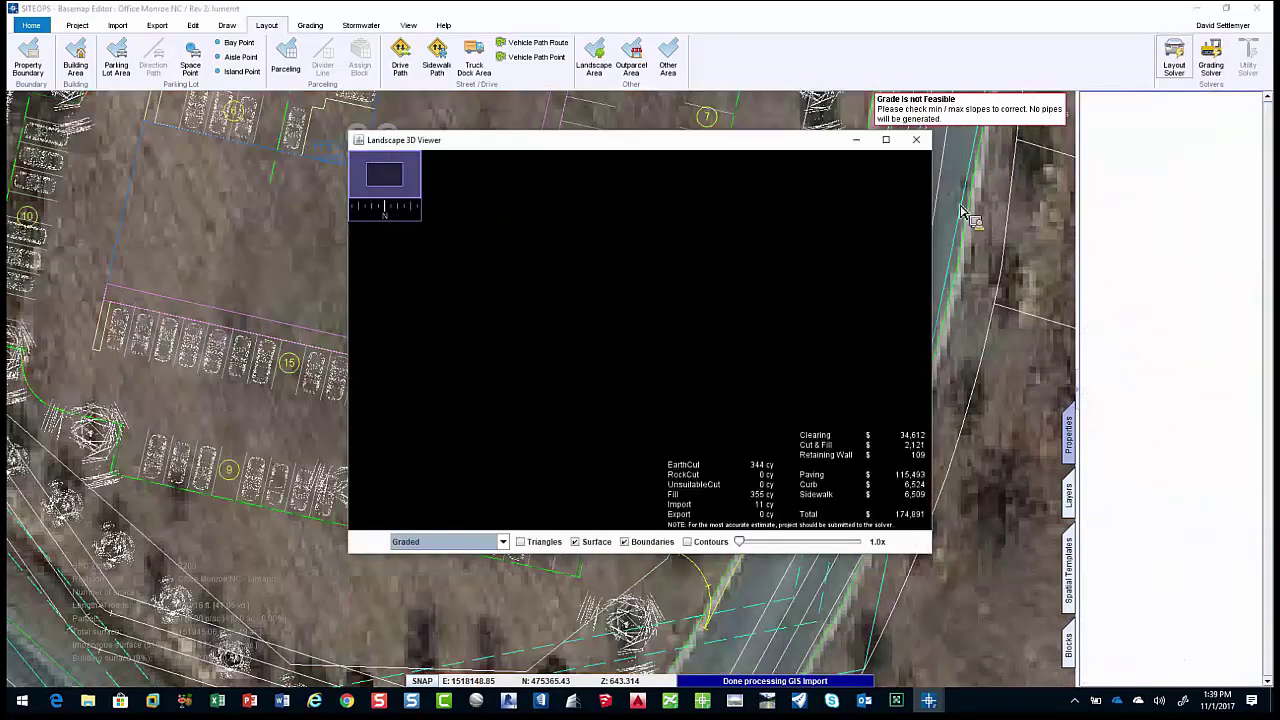
{"action": "left_click", "coordinate": [914, 140]}
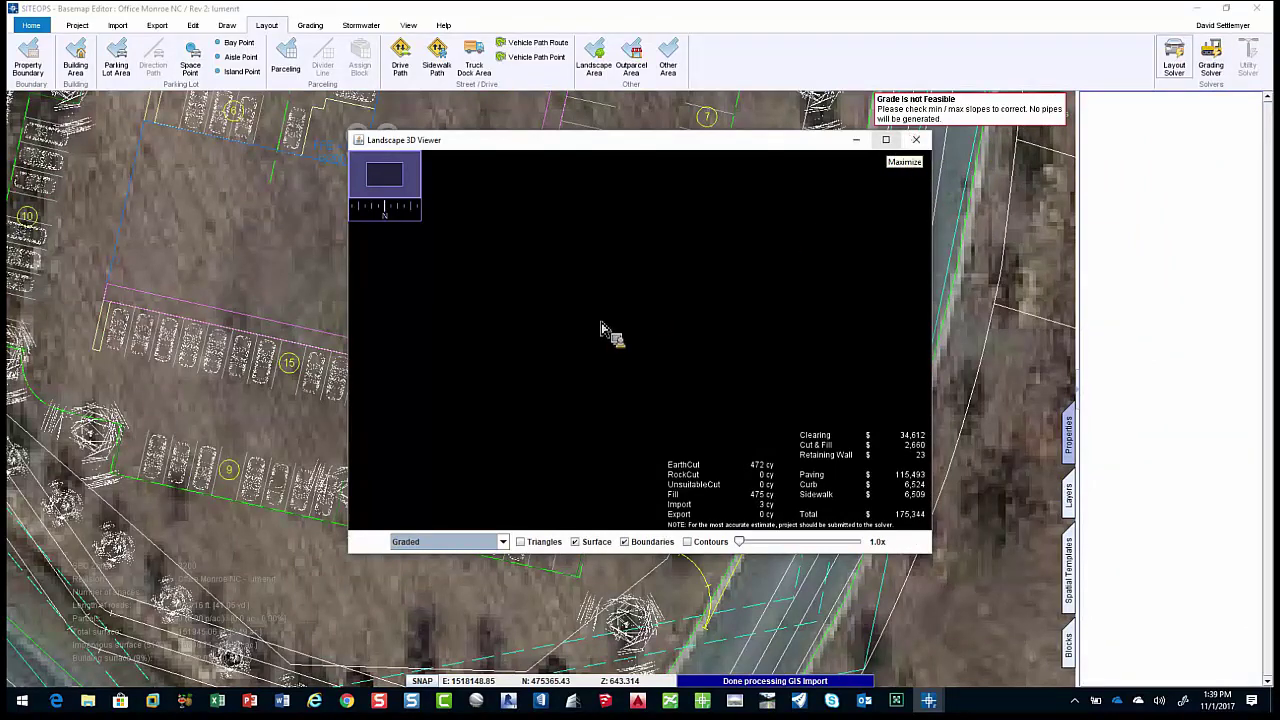
Check the slope space along the road, run the utility solver to generate the storm pipes and hide the Slope Problems layer.
{"action": "left_click_drag", "start_coordinate": [446, 272], "coordinate": [975, 120]}
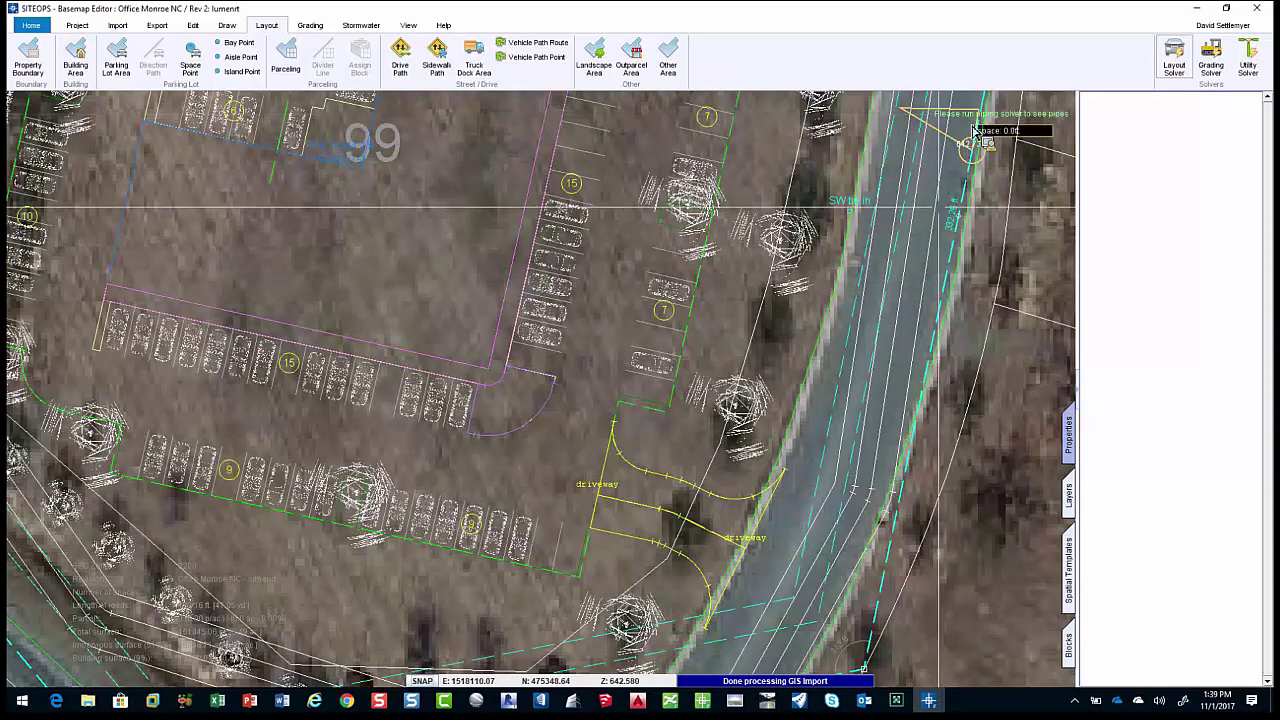
{"action": "scroll", "coordinate": [860, 310], "scroll_direction": "down", "scroll_amount": 3}
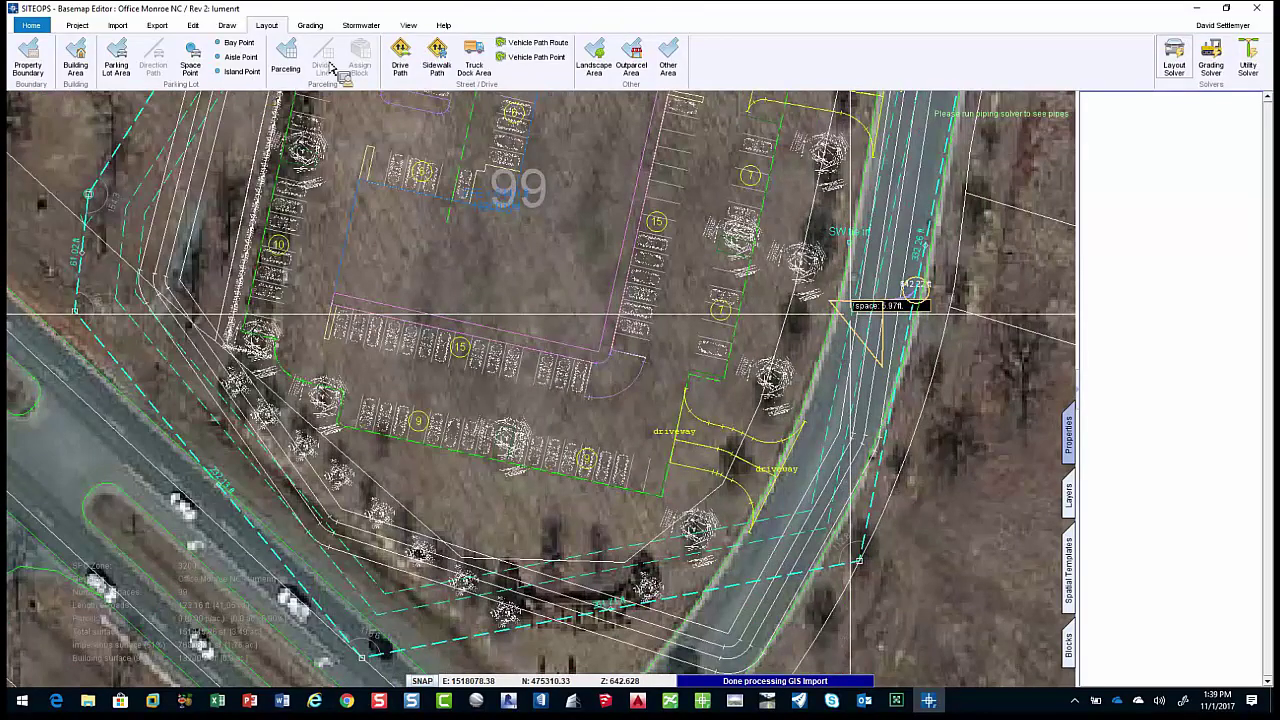
{"action": "left_click", "coordinate": [1214, 72]}
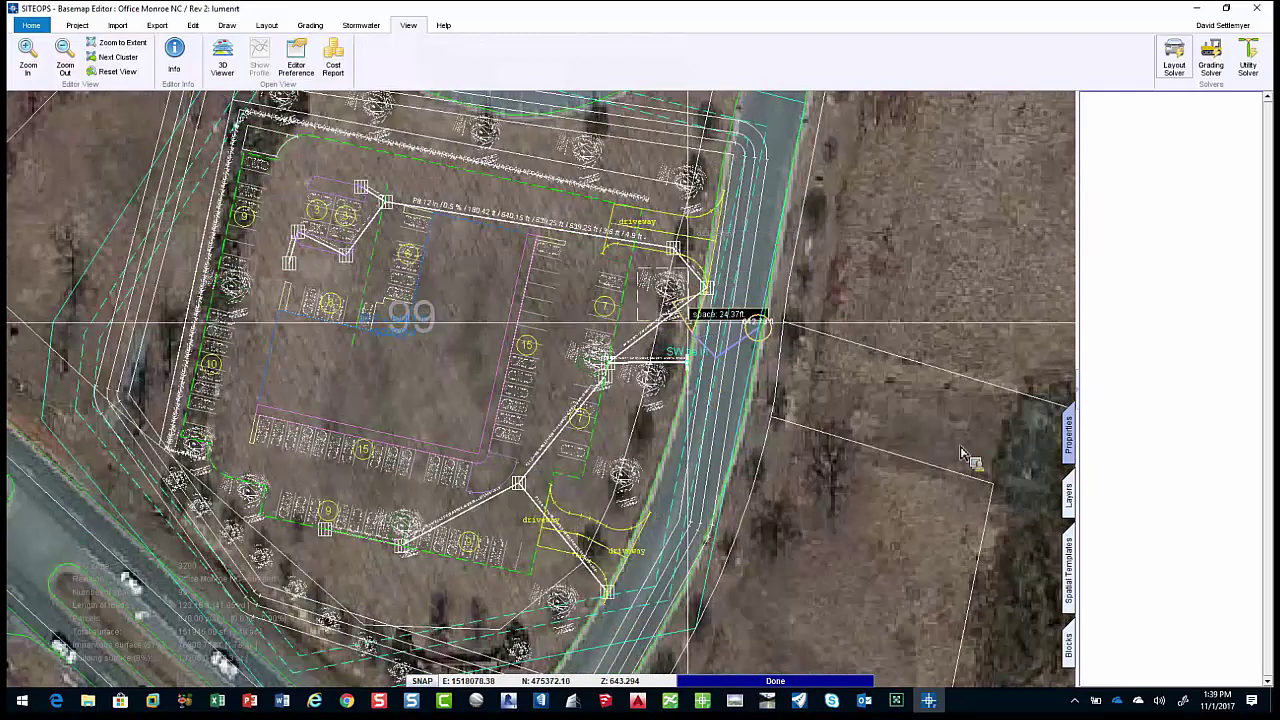
{"action": "left_click", "coordinate": [1068, 497]}
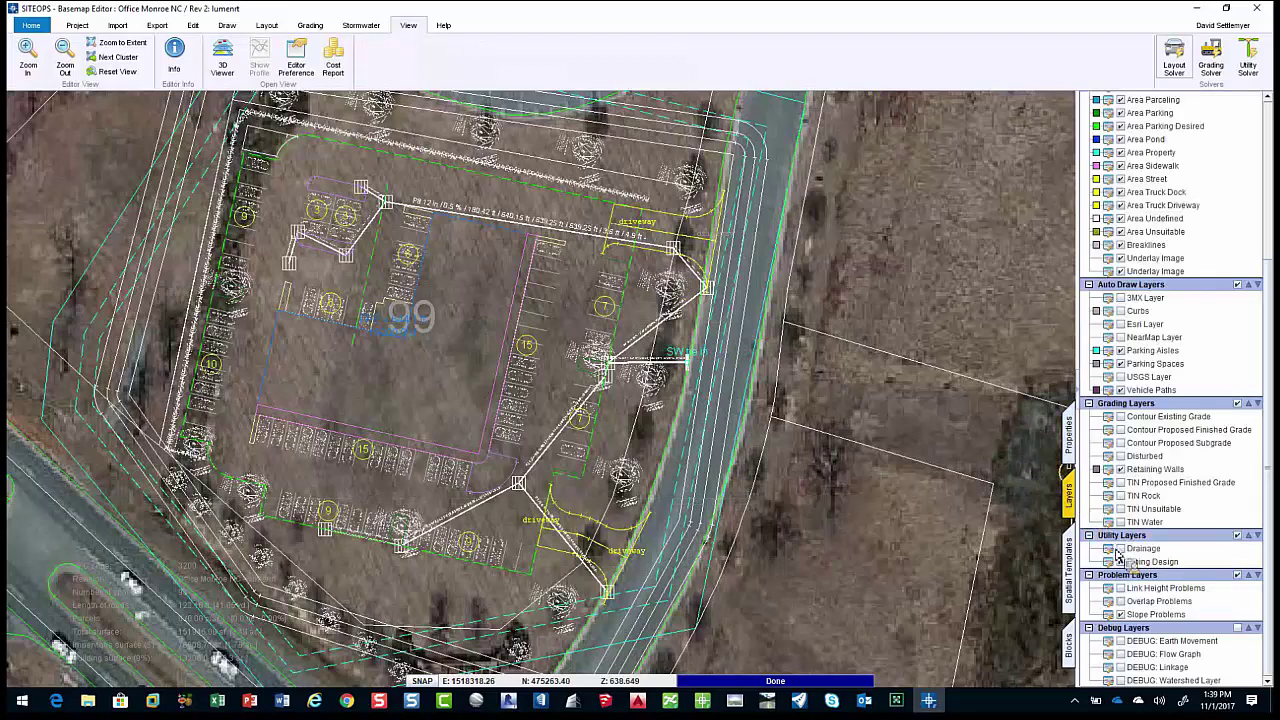
{"action": "left_click", "coordinate": [1121, 614]}
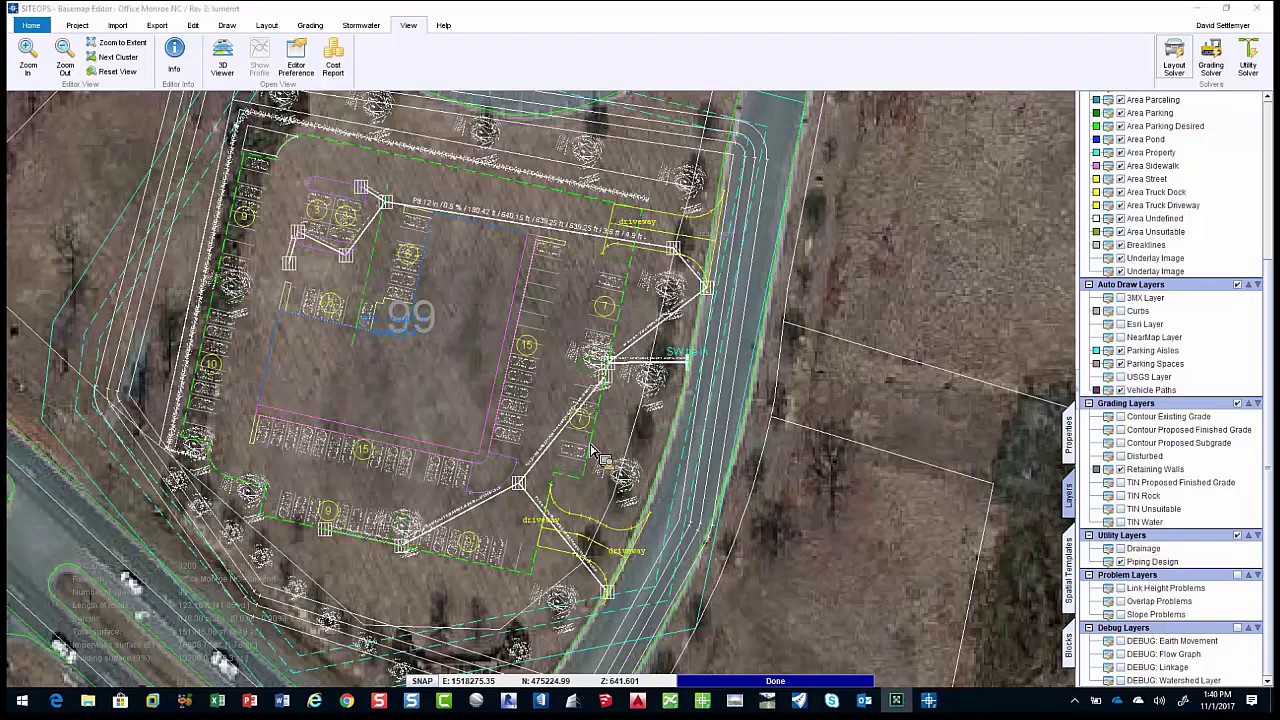
Draw a path about 134 ft long from the road, across the parking lot, to the building's east side.
{"action": "left_click", "coordinate": [758, 393]}
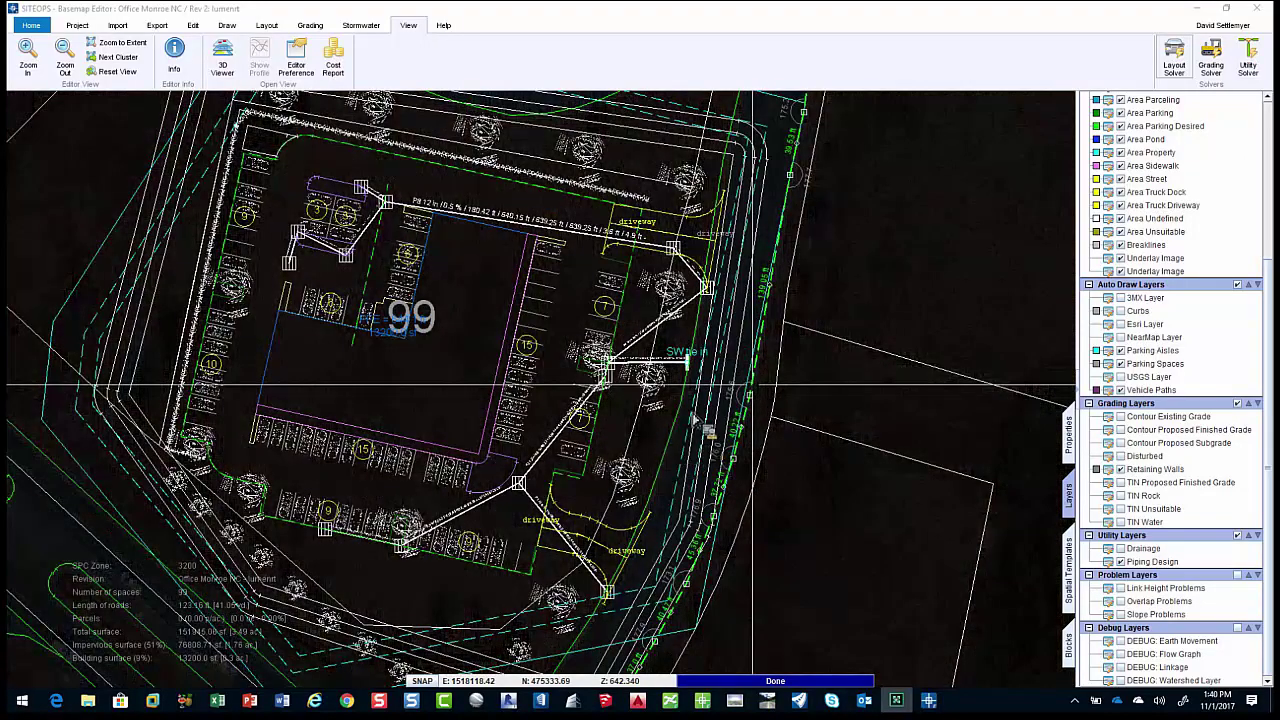
{"action": "scroll", "coordinate": [693, 417], "scroll_direction": "up", "scroll_amount": 3}
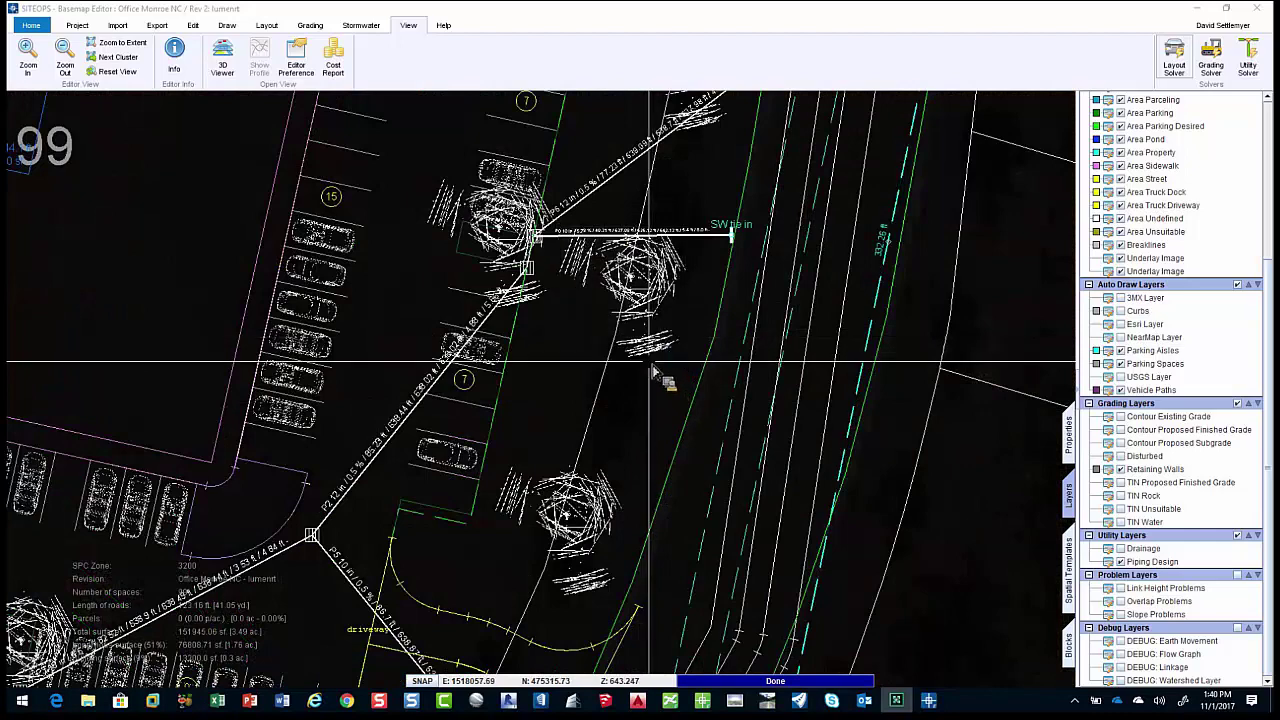
{"action": "left_click", "coordinate": [470, 230]}
{"action": "left_click", "coordinate": [227, 25]}
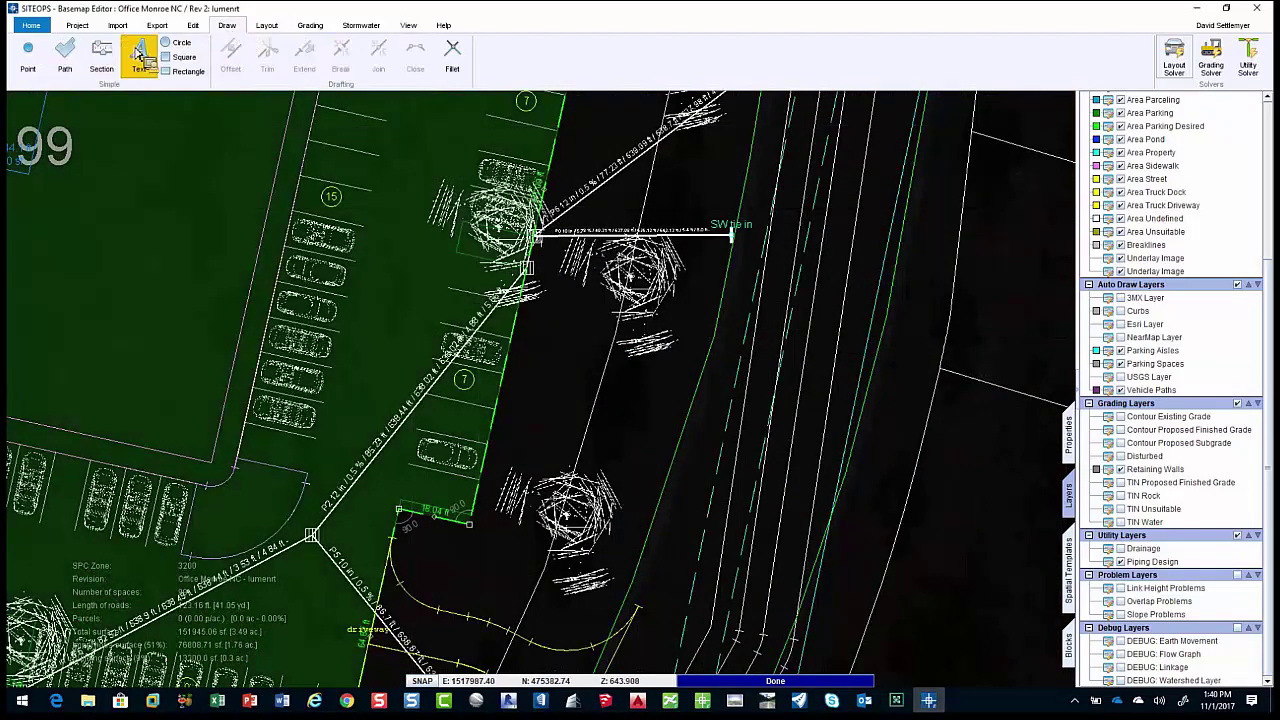
{"action": "left_click", "coordinate": [65, 52]}
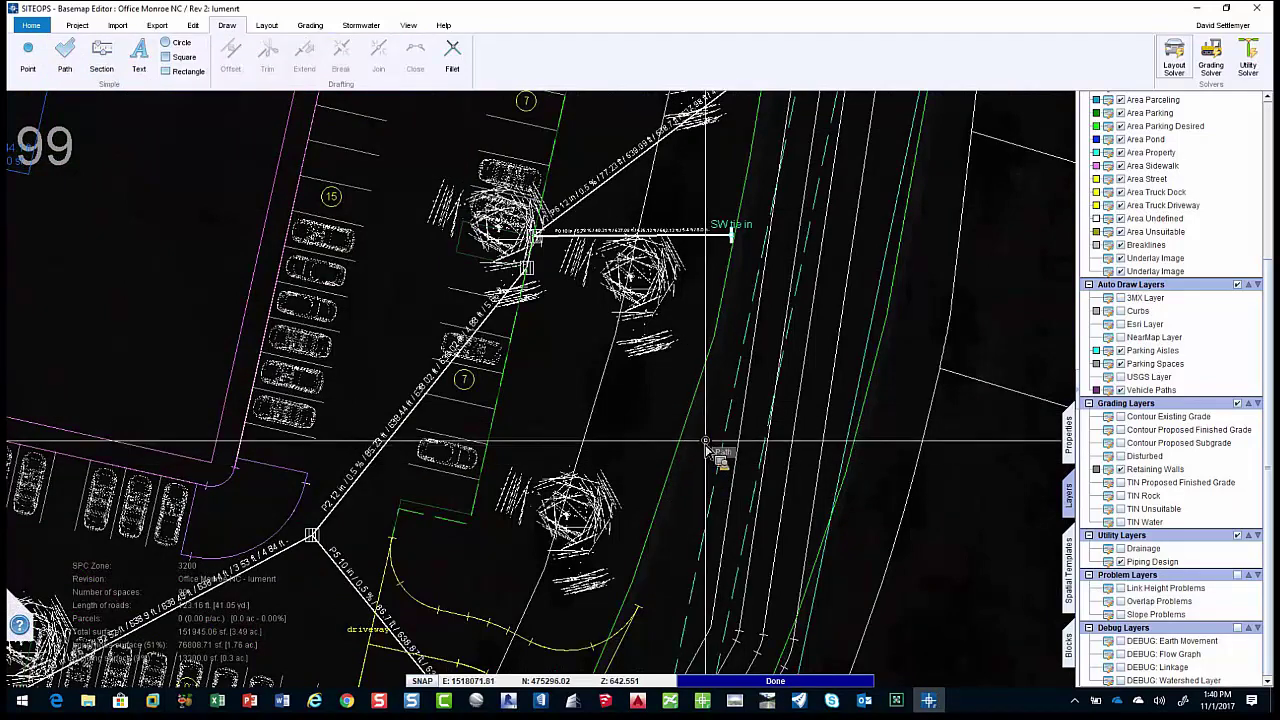
{"action": "scroll", "coordinate": [706, 452], "scroll_direction": "down", "scroll_amount": 2}
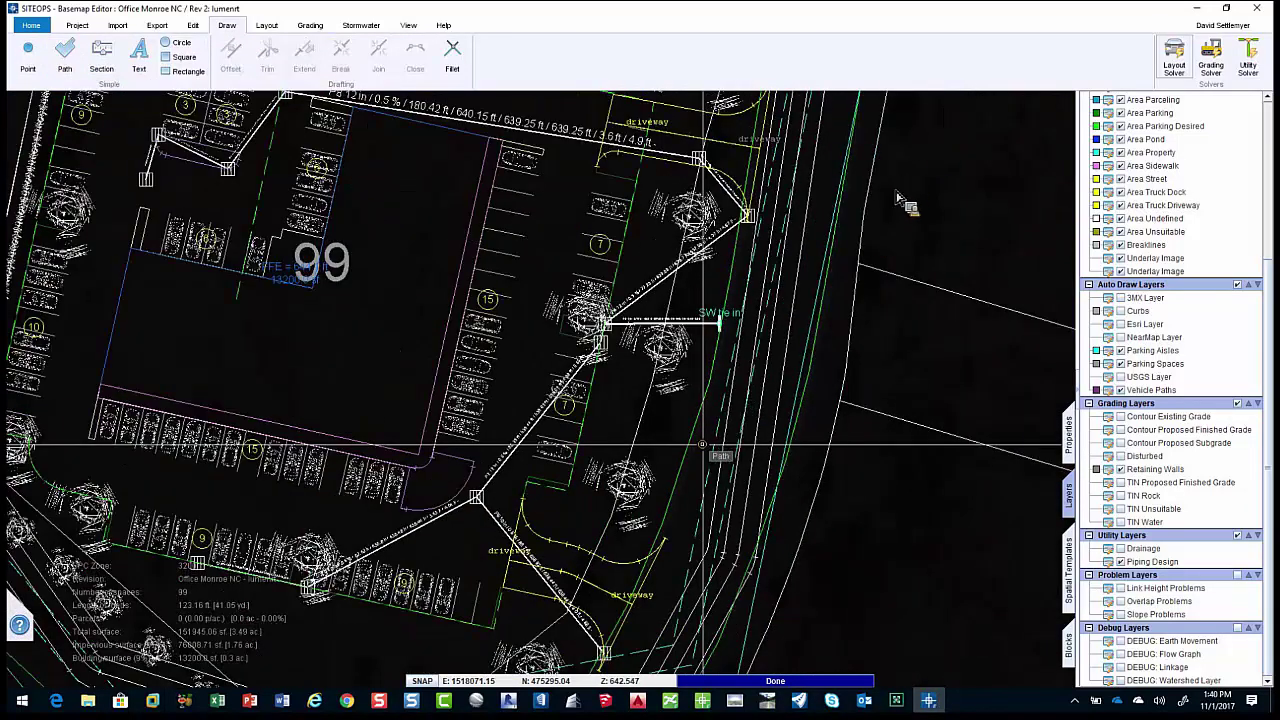
{"action": "scroll", "coordinate": [774, 388], "scroll_direction": "up", "scroll_amount": 2}
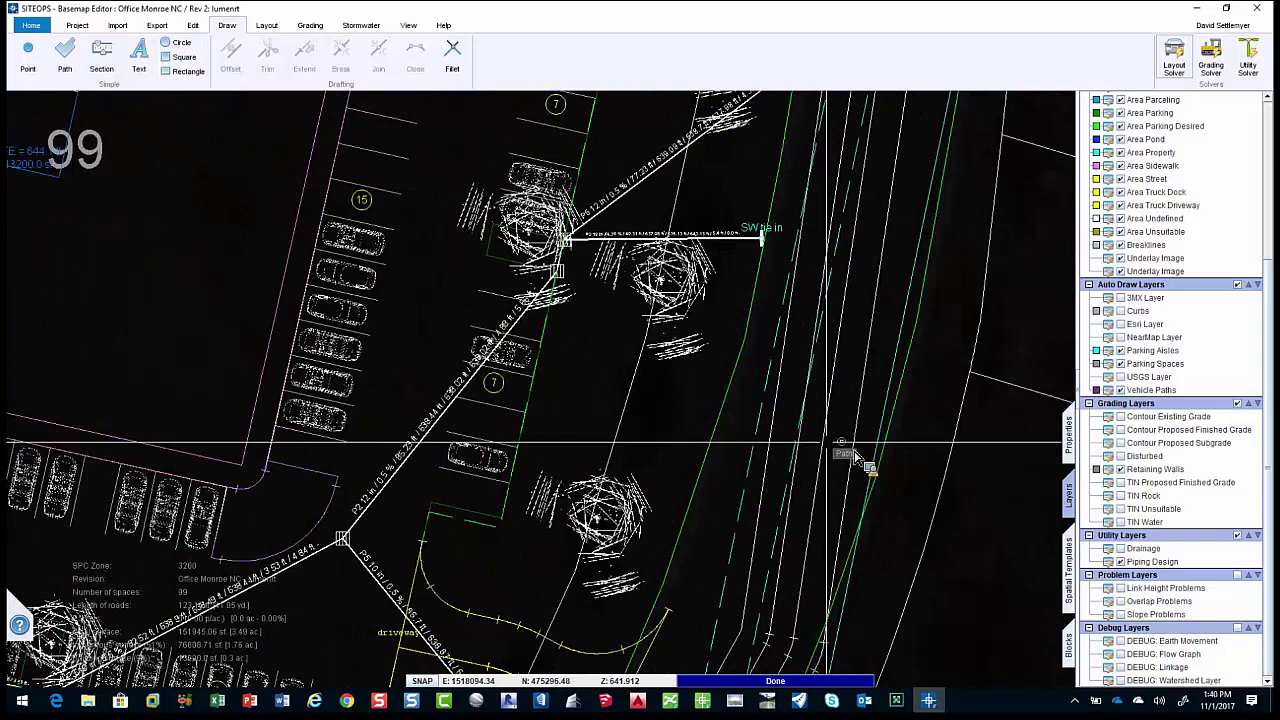
{"action": "left_click", "coordinate": [799, 396]}
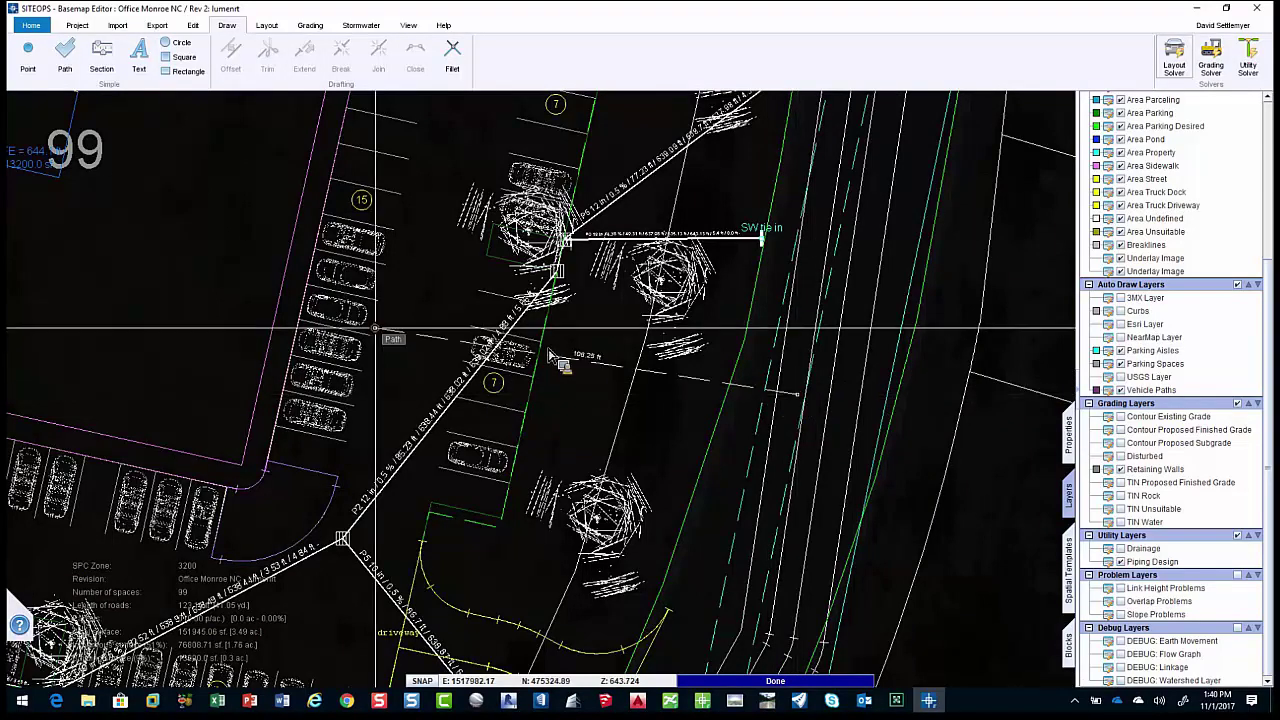
{"action": "left_click", "coordinate": [269, 293]}
{"action": "right_click", "coordinate": [330, 284]}
{"action": "left_click", "coordinate": [395, 308]}
{"action": "scroll", "coordinate": [395, 305], "scroll_direction": "up", "scroll_amount": 2}
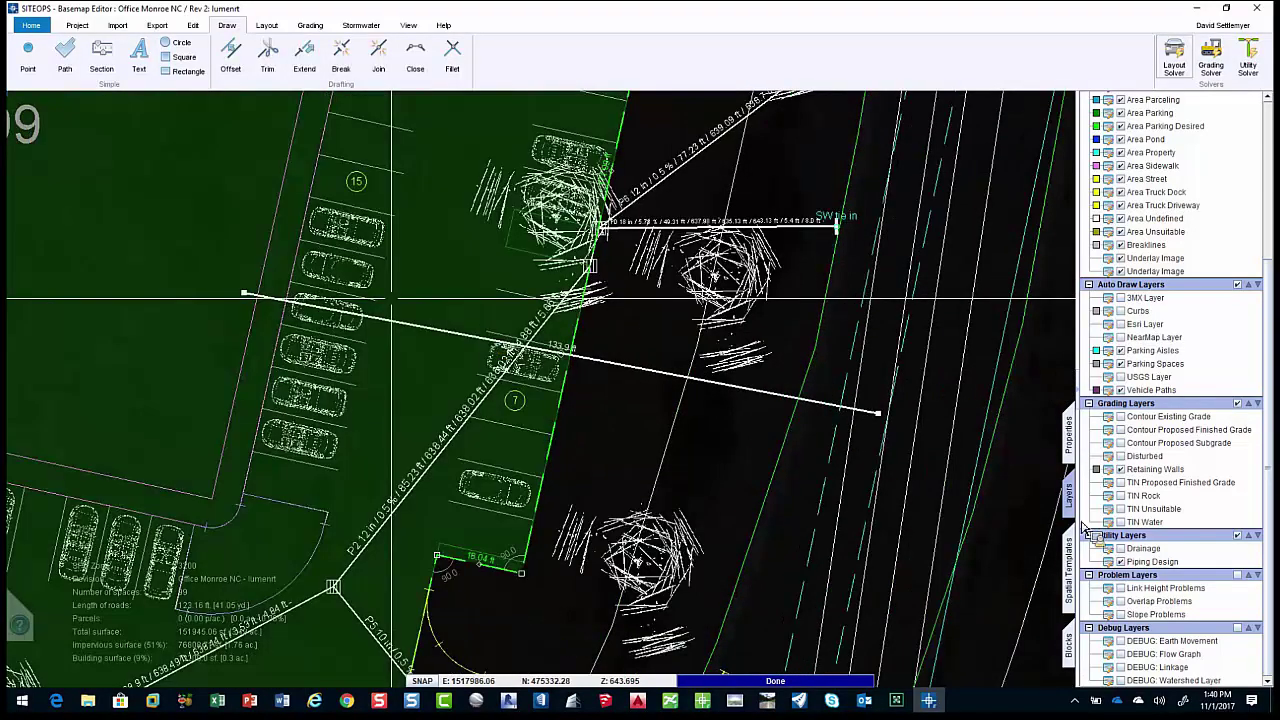
Assign the path a miscellaneous Utility cost named 8" SM, measured in feet, with a unit price of 100.
{"action": "left_click", "coordinate": [1074, 440]}
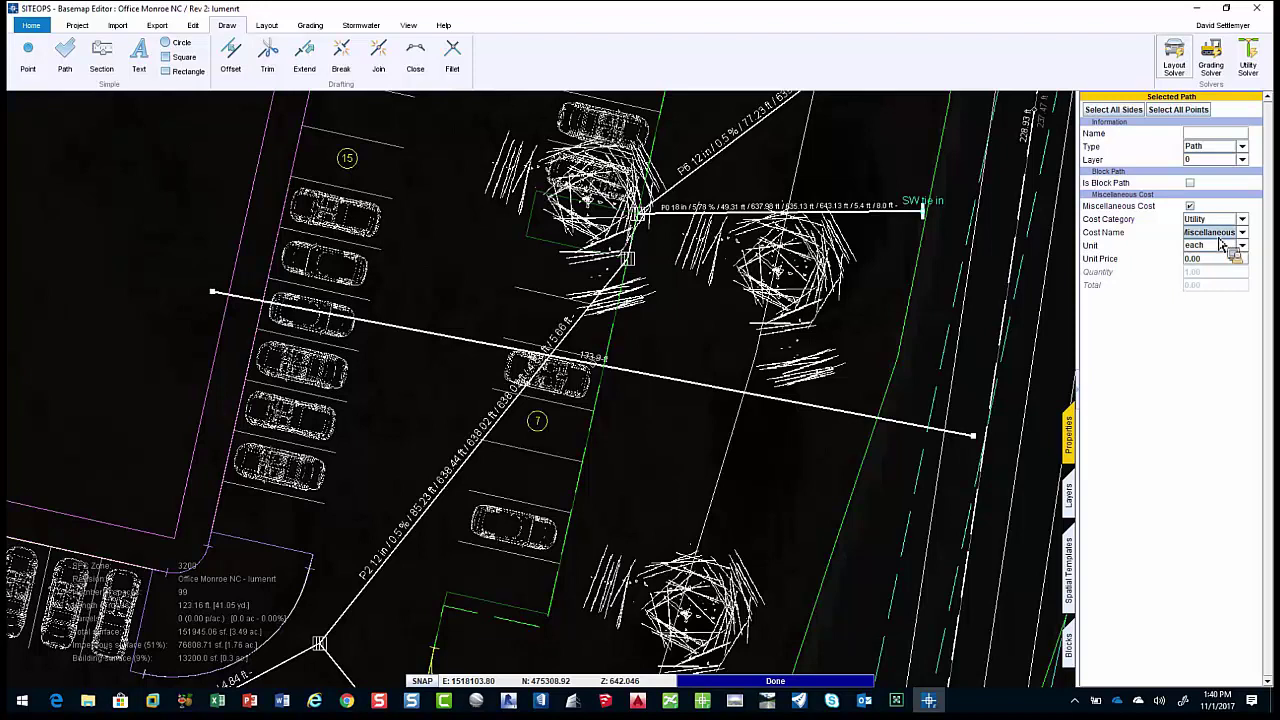
{"action": "type", "text": "8\" SM"}
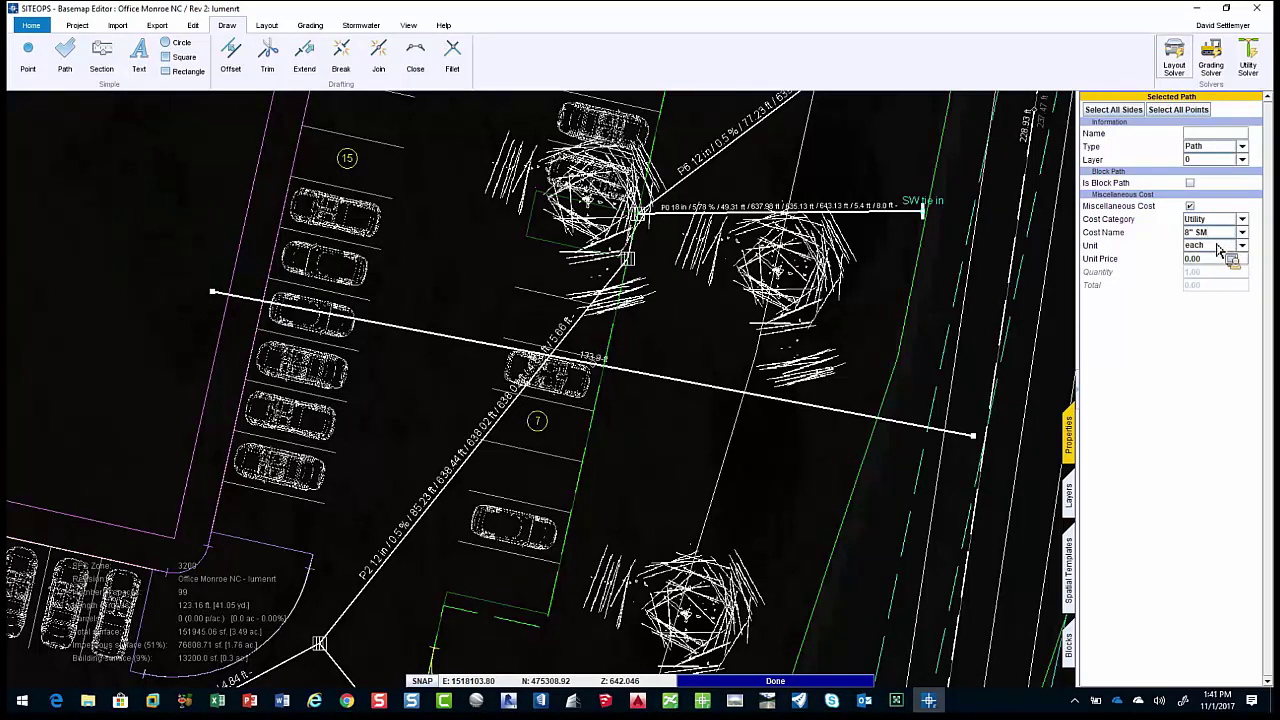
{"action": "left_click", "coordinate": [1242, 246]}
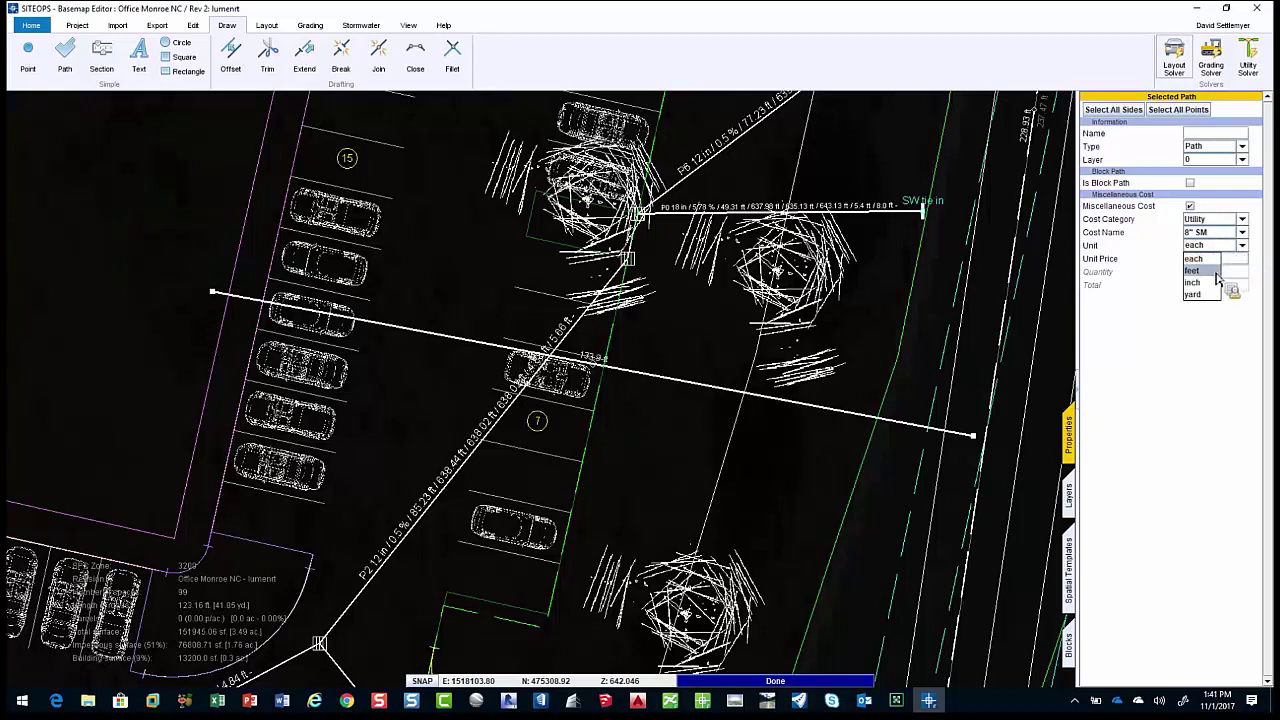
{"action": "left_click", "coordinate": [1210, 268]}
{"action": "left_click", "coordinate": [1210, 259]}
{"action": "type", "text": "100"}
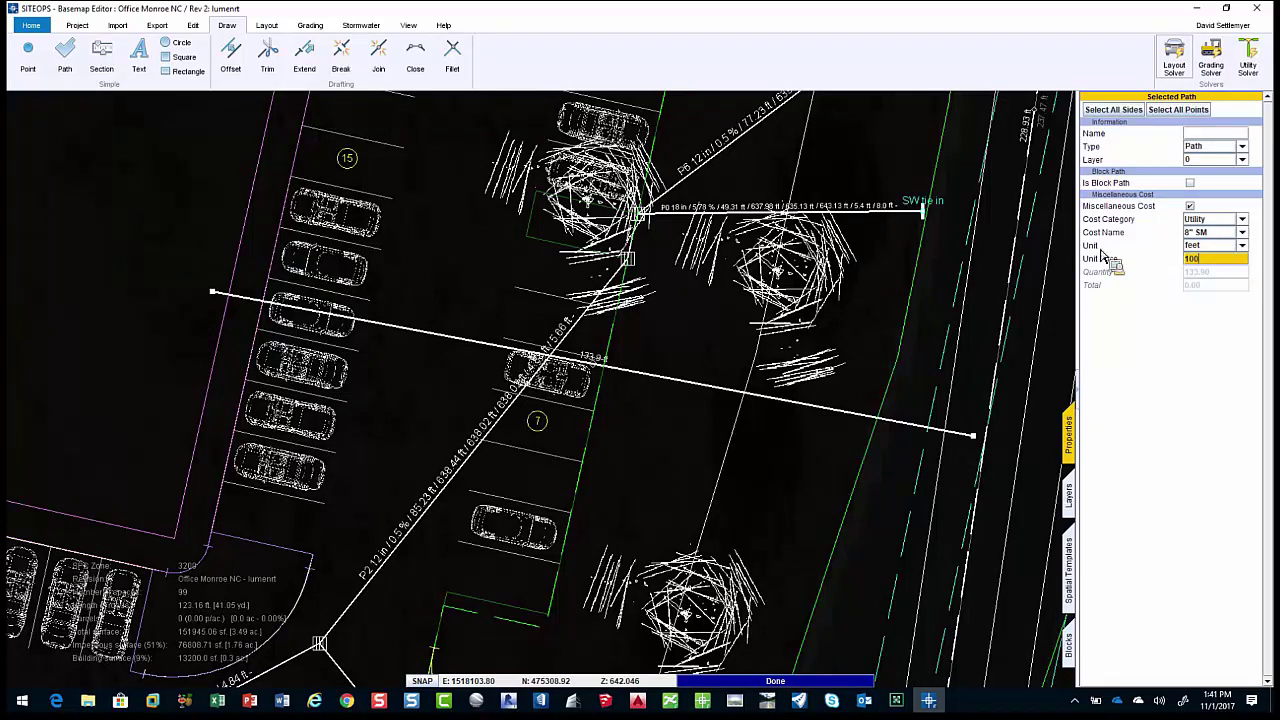
{"action": "key", "text": "Return"}
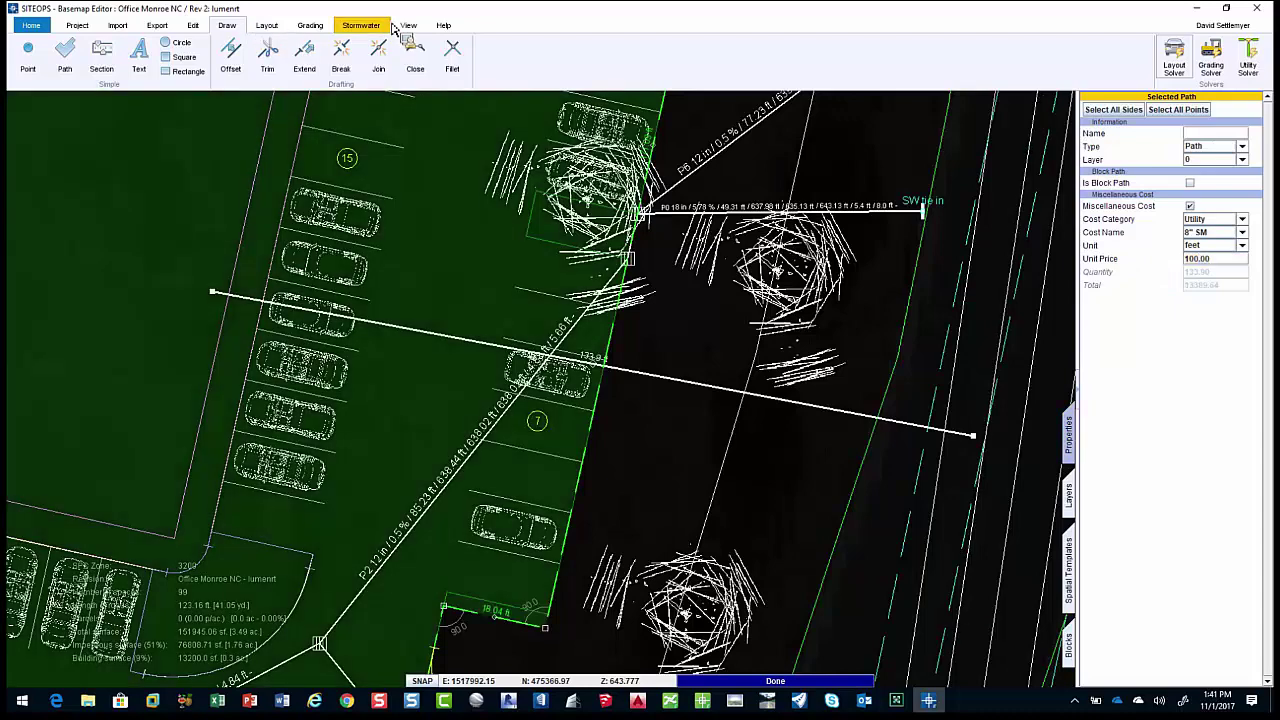
Review the cost report down to the storm water pipe items and close it.
{"action": "left_click", "coordinate": [408, 25]}
{"action": "left_click", "coordinate": [333, 58]}
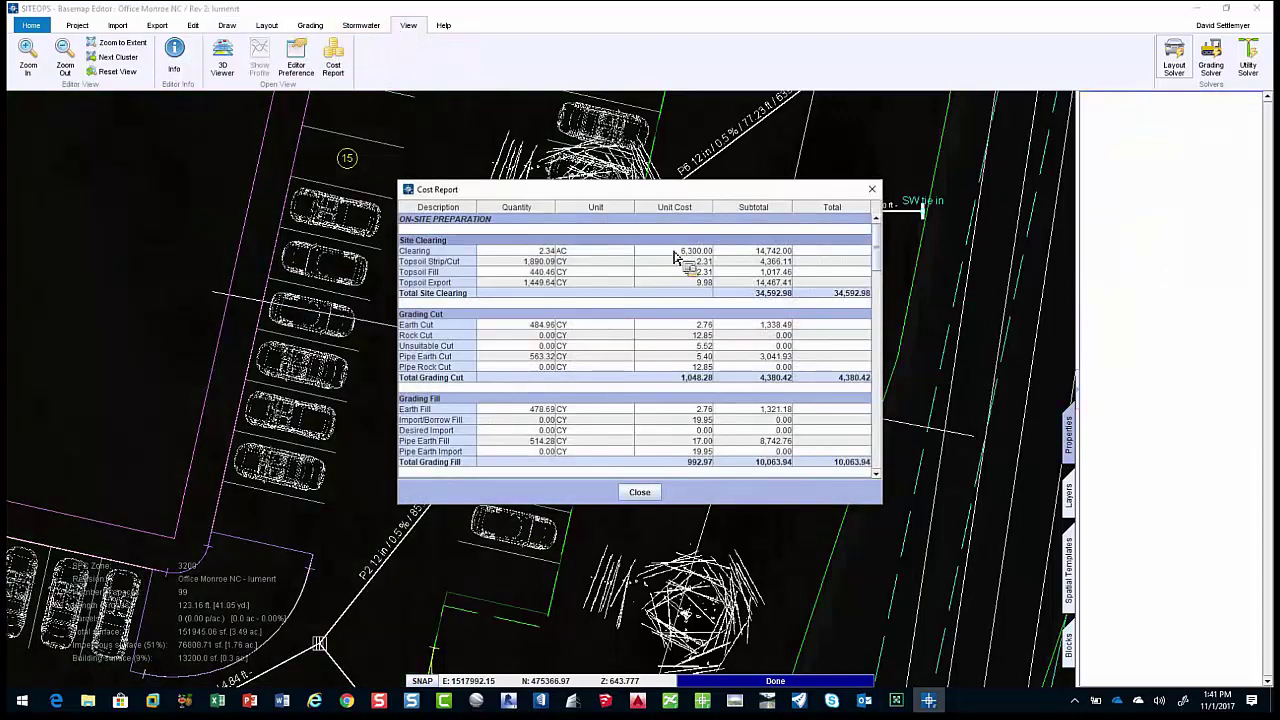
{"action": "scroll", "coordinate": [697, 283], "scroll_direction": "down", "scroll_amount": 10}
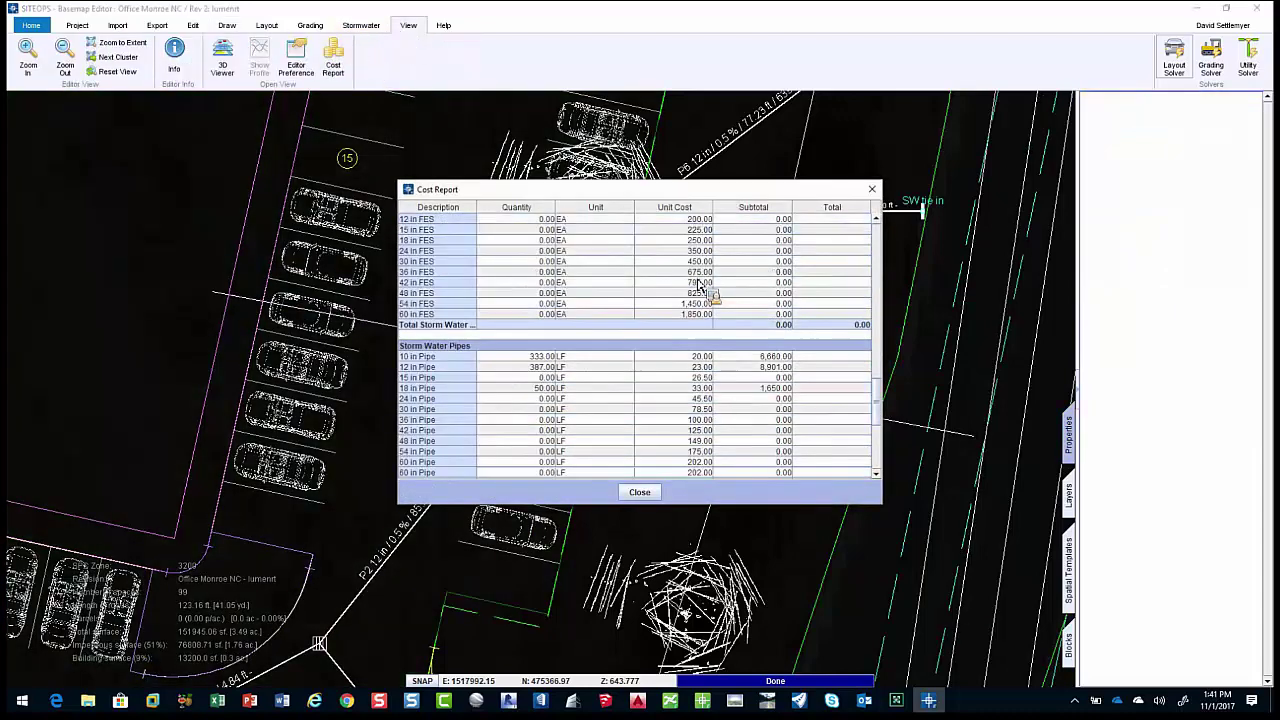
{"action": "left_click", "coordinate": [871, 190]}
Reroute the utility path around the building's northeast corner by moving its building end and adding three bend points toward the road.
{"action": "scroll", "coordinate": [688, 383], "scroll_direction": "down", "scroll_amount": 3}
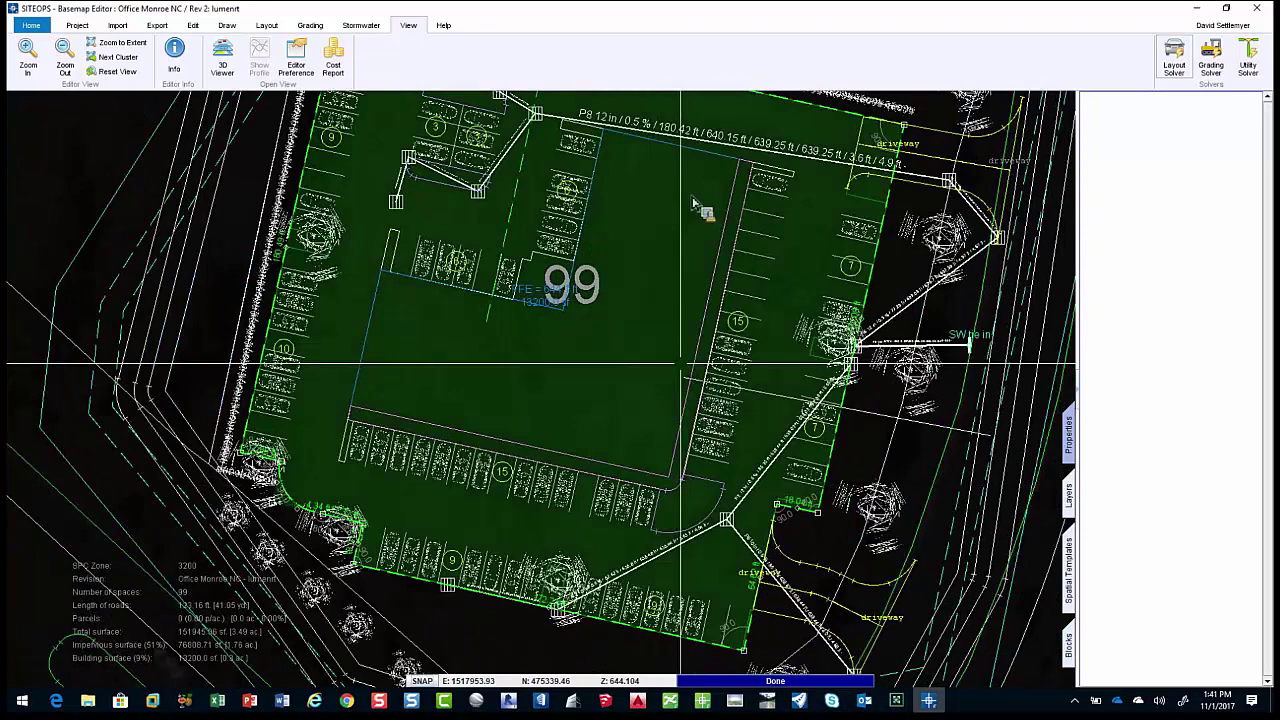
{"action": "left_click", "coordinate": [559, 197]}
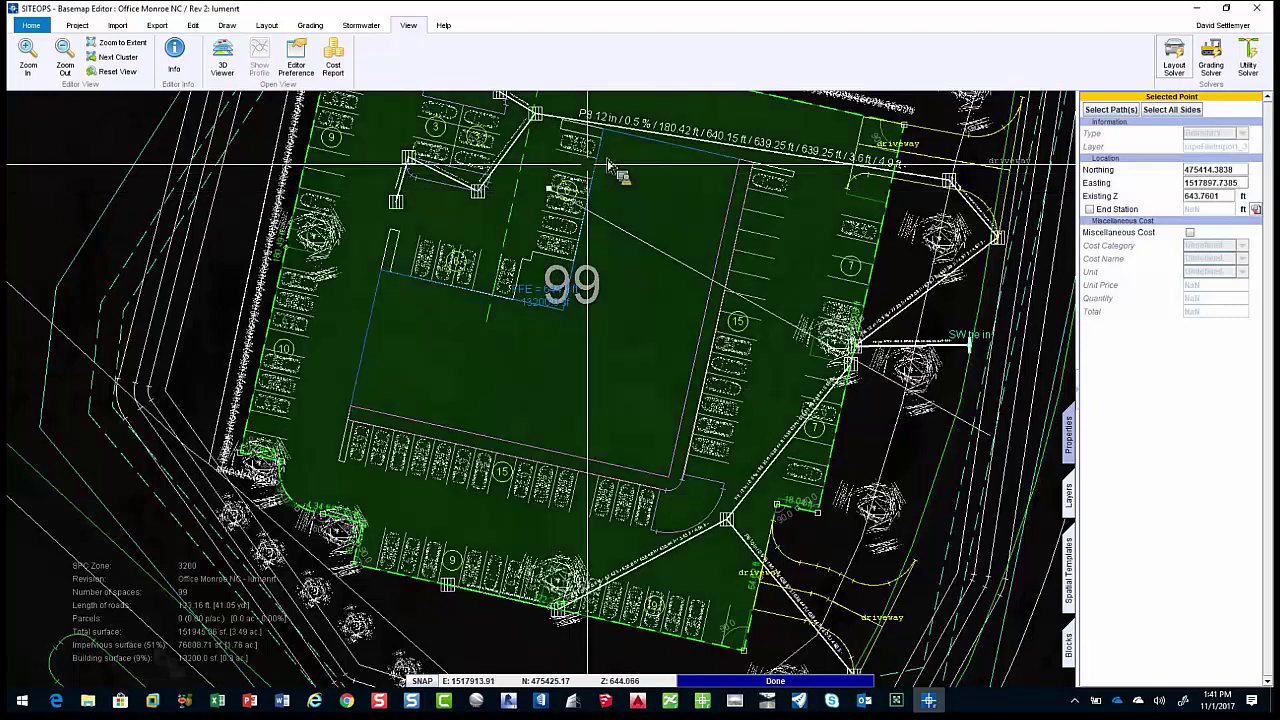
{"action": "left_click_drag", "start_coordinate": [560, 200], "coordinate": [614, 158]}
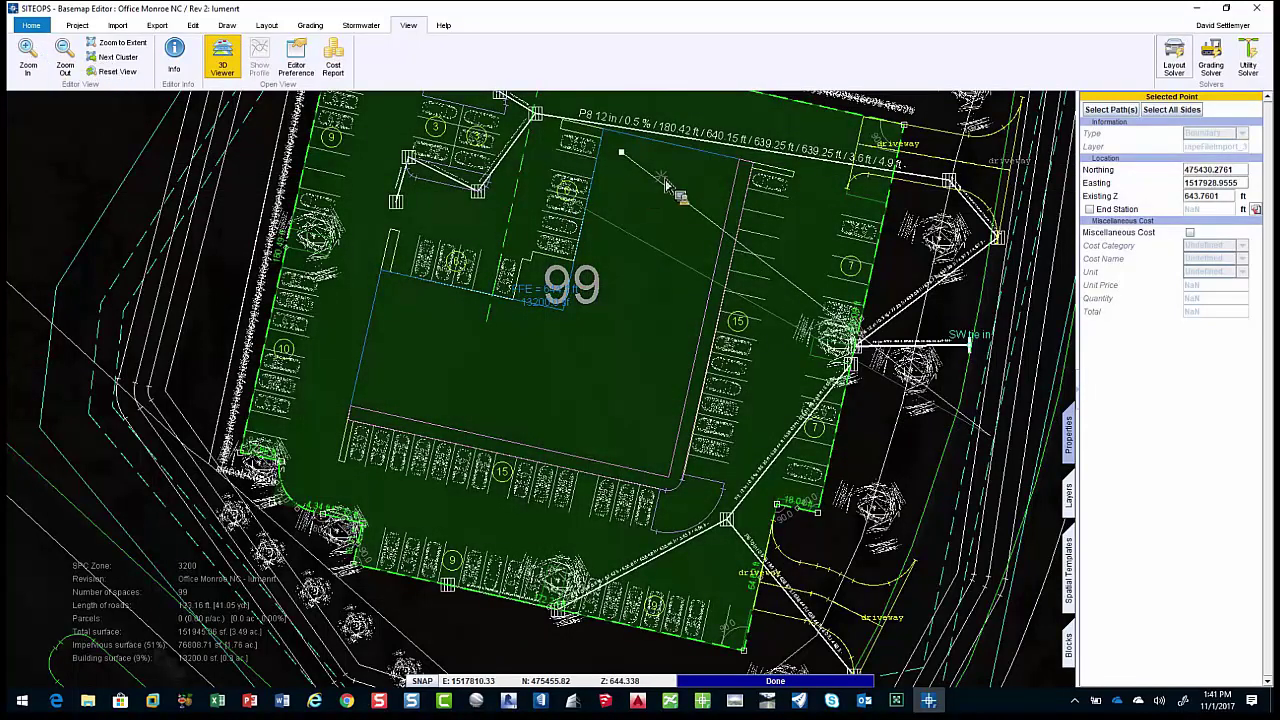
{"action": "left_click", "coordinate": [695, 100]}
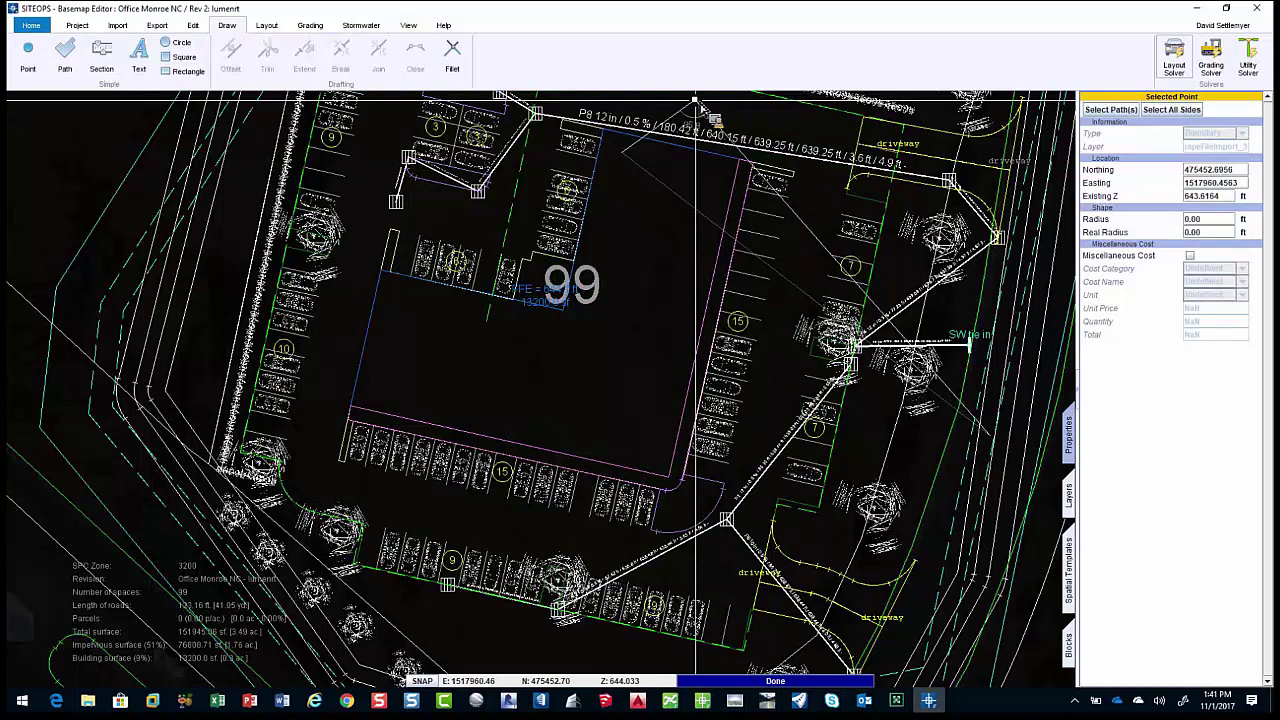
{"action": "left_click", "coordinate": [65, 57]}
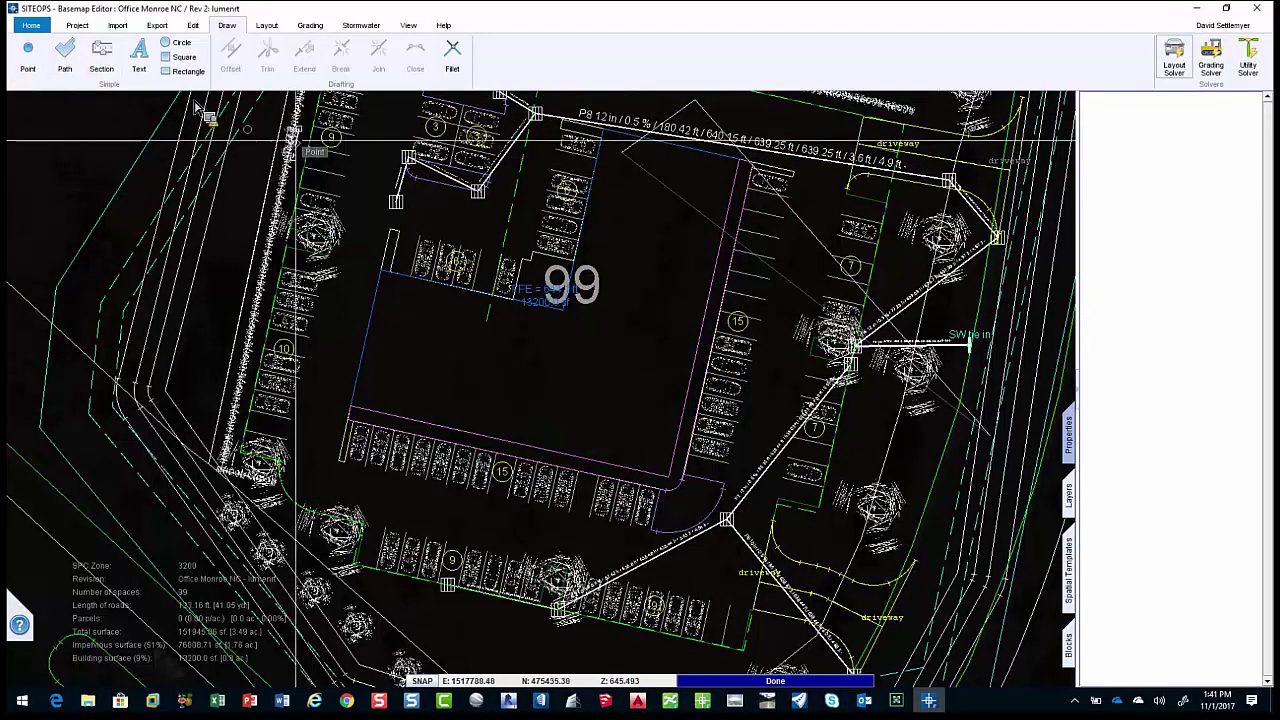
{"action": "left_click", "coordinate": [813, 124]}
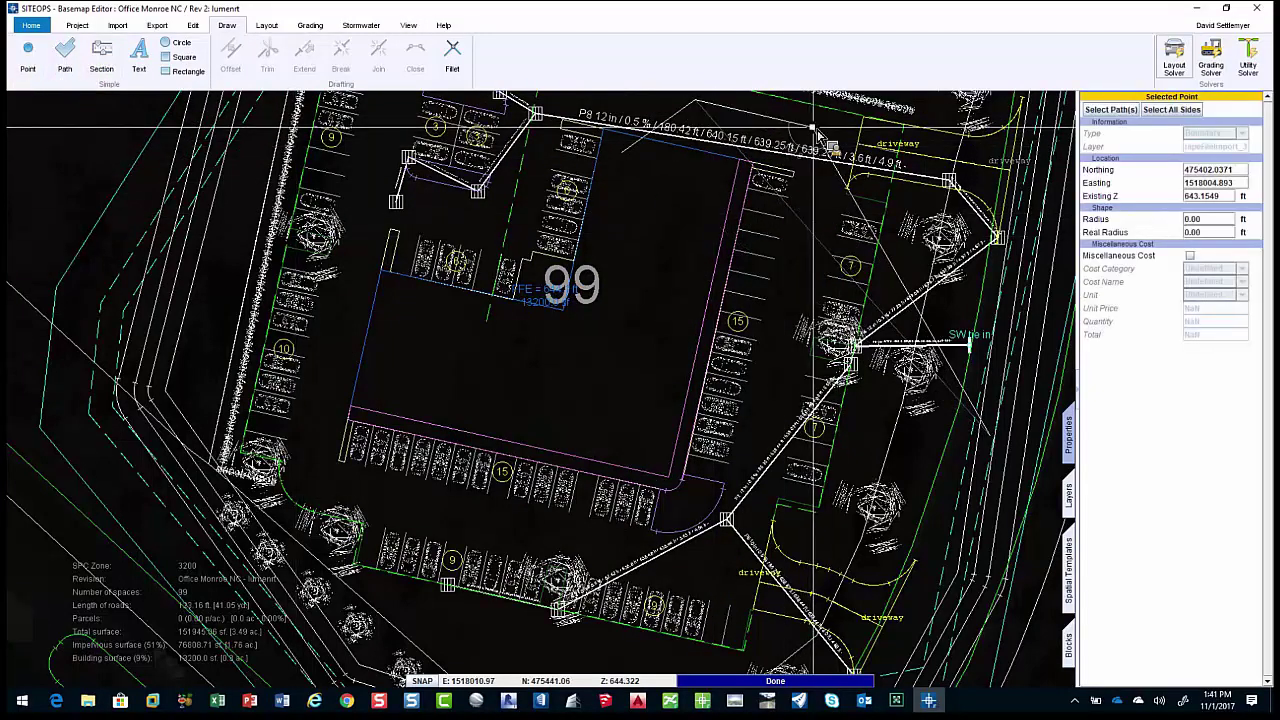
{"action": "left_click", "coordinate": [65, 57]}
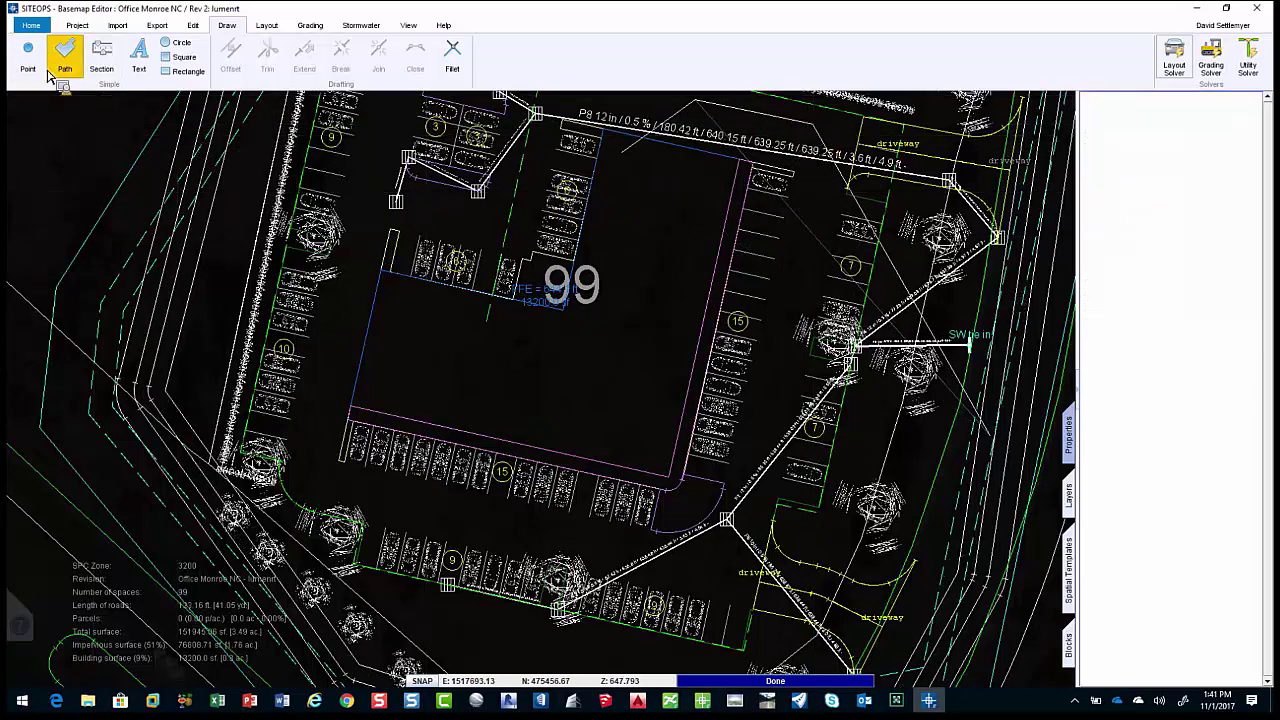
{"action": "left_click", "coordinate": [925, 333]}
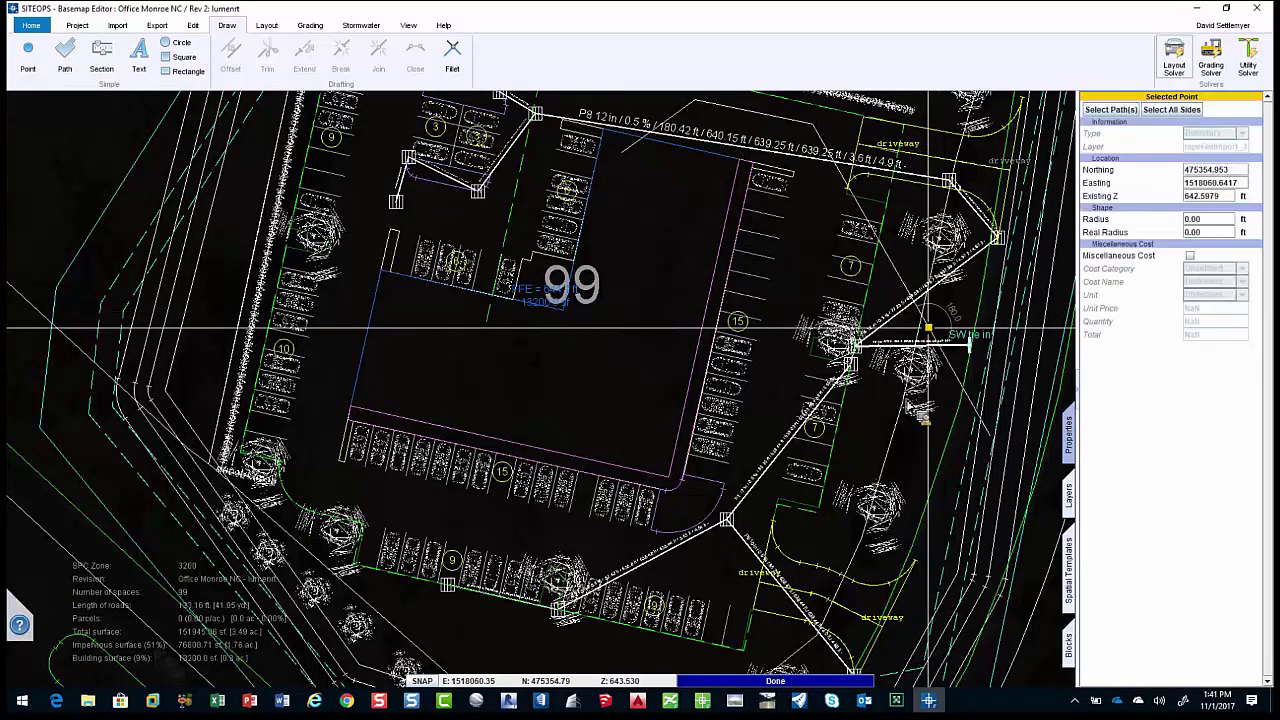
{"action": "left_click", "coordinate": [907, 419]}
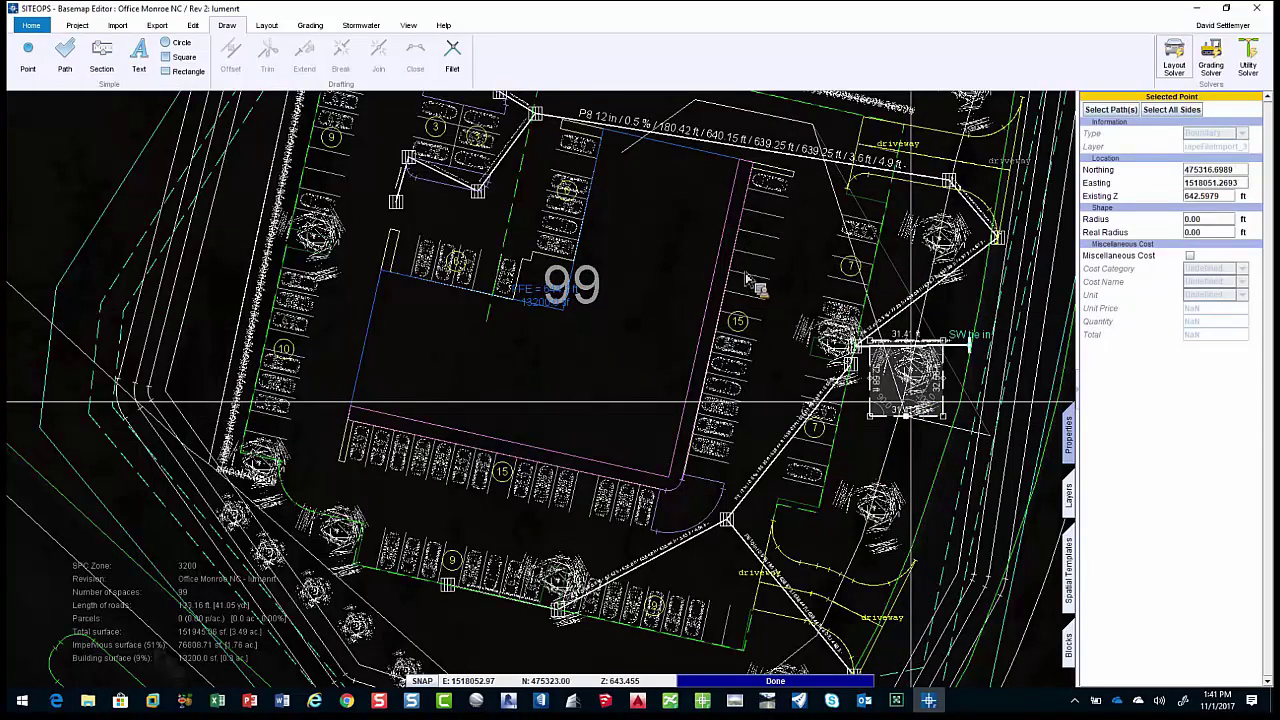
Assign the path's three bend points a miscellaneous Utility cost named CO, counted as each, with a unit price of 500.
{"action": "middle_click", "coordinate": [693, 250]}
{"action": "left_click", "coordinate": [565, 217], "text": "ctrl"}
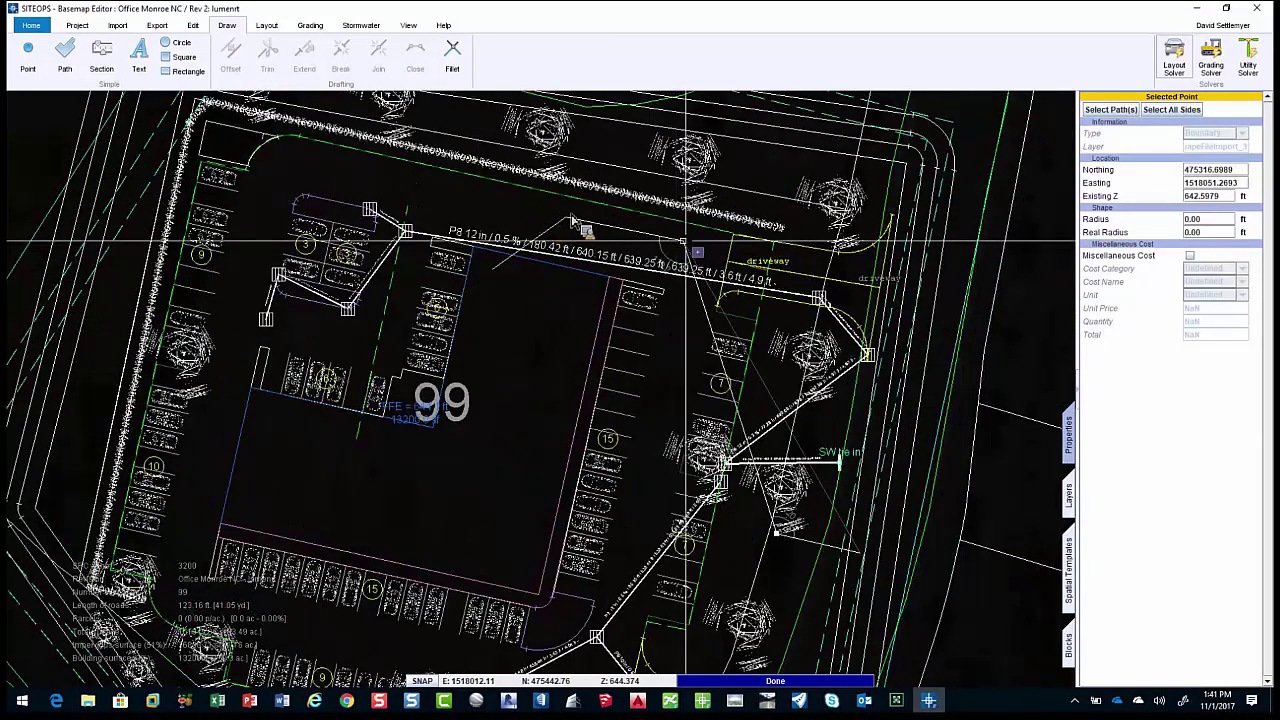
{"action": "left_click", "coordinate": [1190, 255]}
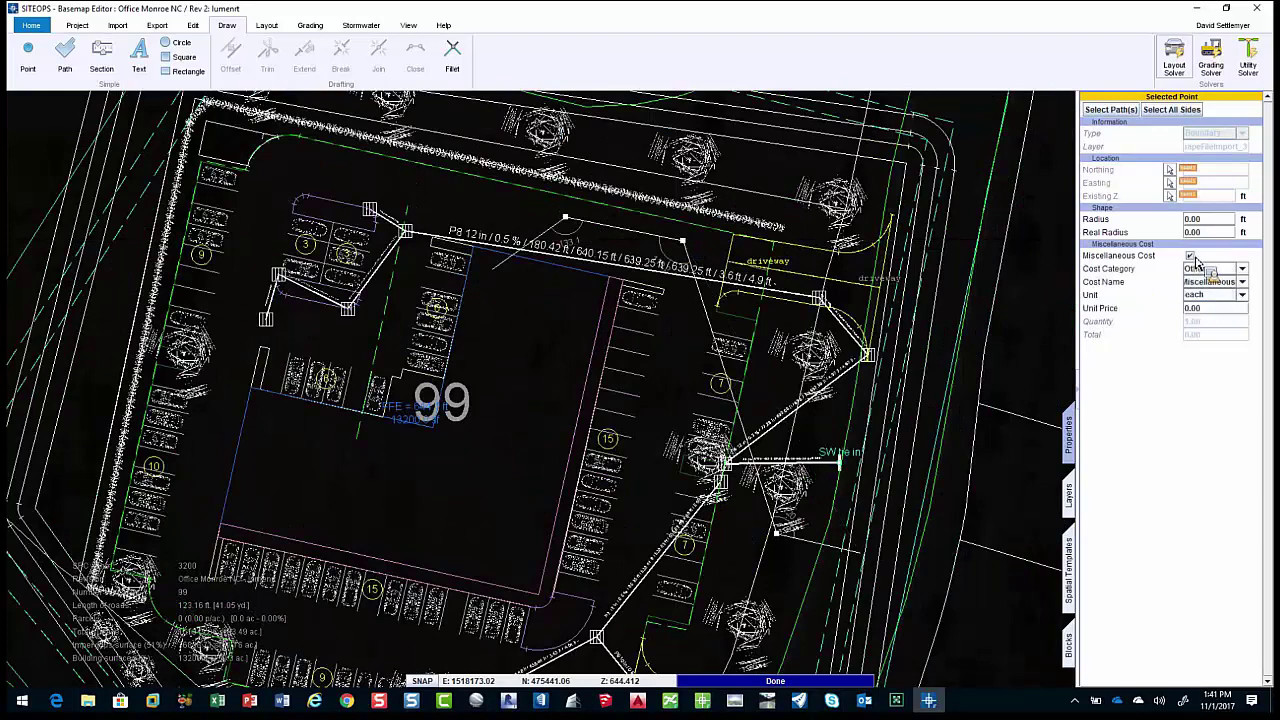
{"action": "left_click", "coordinate": [1241, 282]}
{"action": "left_click", "coordinate": [1218, 293]}
{"action": "type", "text": "CO"}
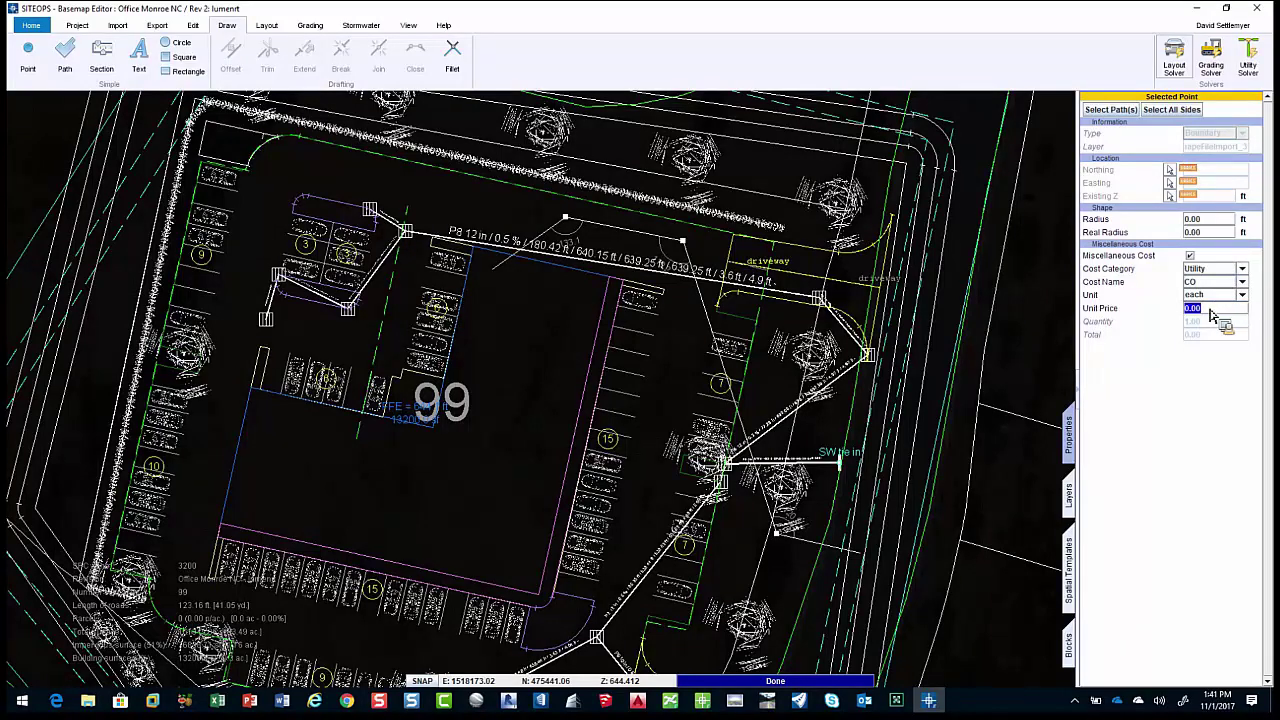
{"action": "type", "text": "500"}
{"action": "key", "text": "Return"}
Check the 8" SM and CO entries under the miscellaneous utility costs in the cost report and close it.
{"action": "left_click", "coordinate": [408, 25]}
{"action": "left_click", "coordinate": [333, 60]}
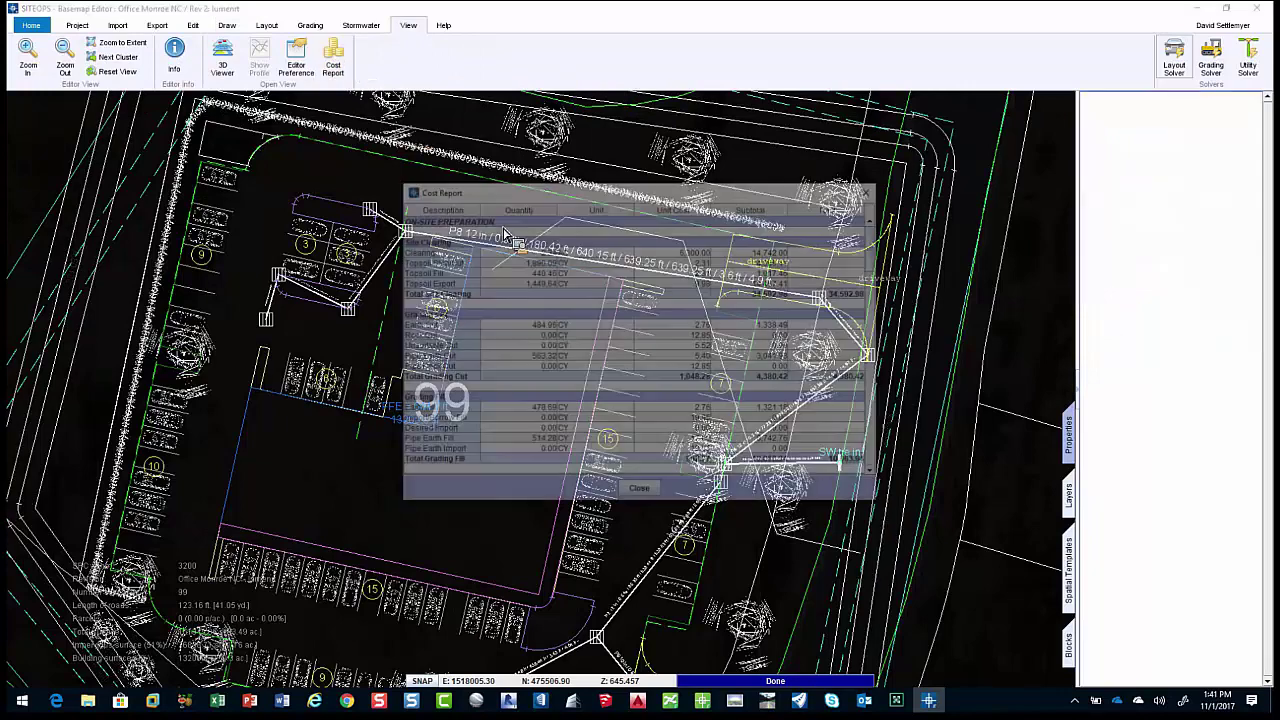
{"action": "scroll", "coordinate": [793, 375], "scroll_direction": "down", "scroll_amount": 10}
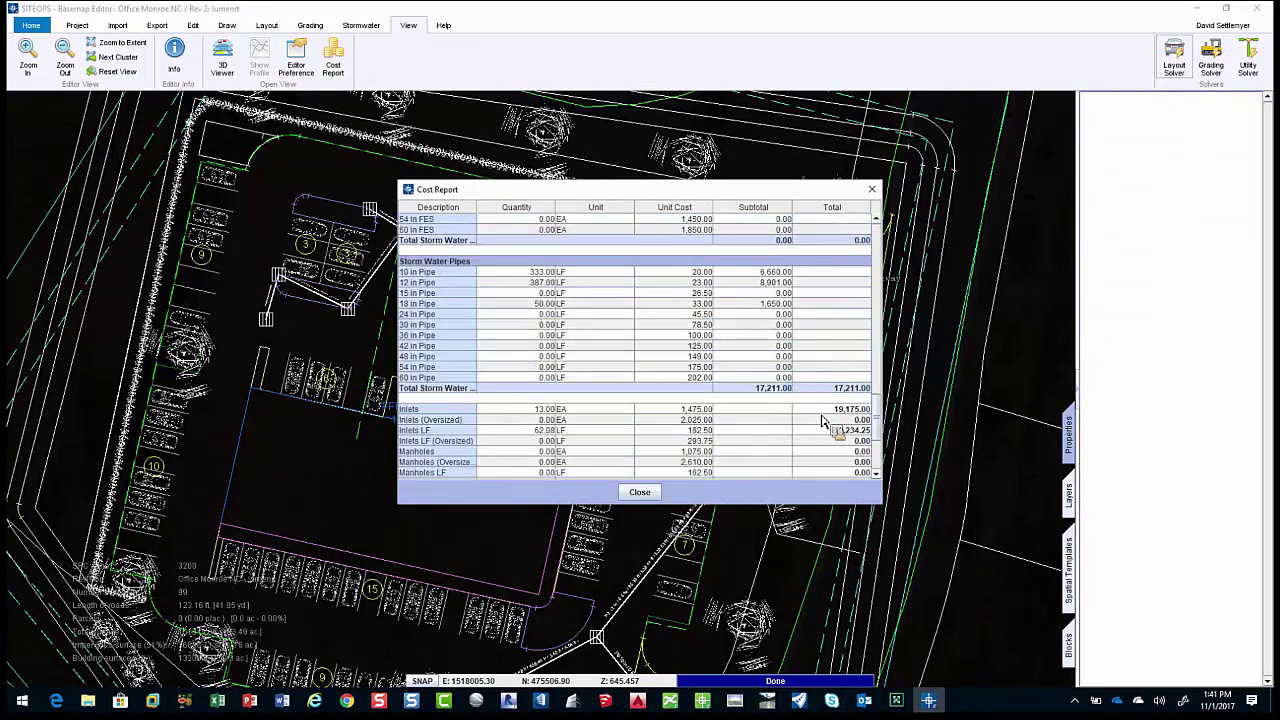
{"action": "scroll", "coordinate": [822, 420], "scroll_direction": "down", "scroll_amount": 5}
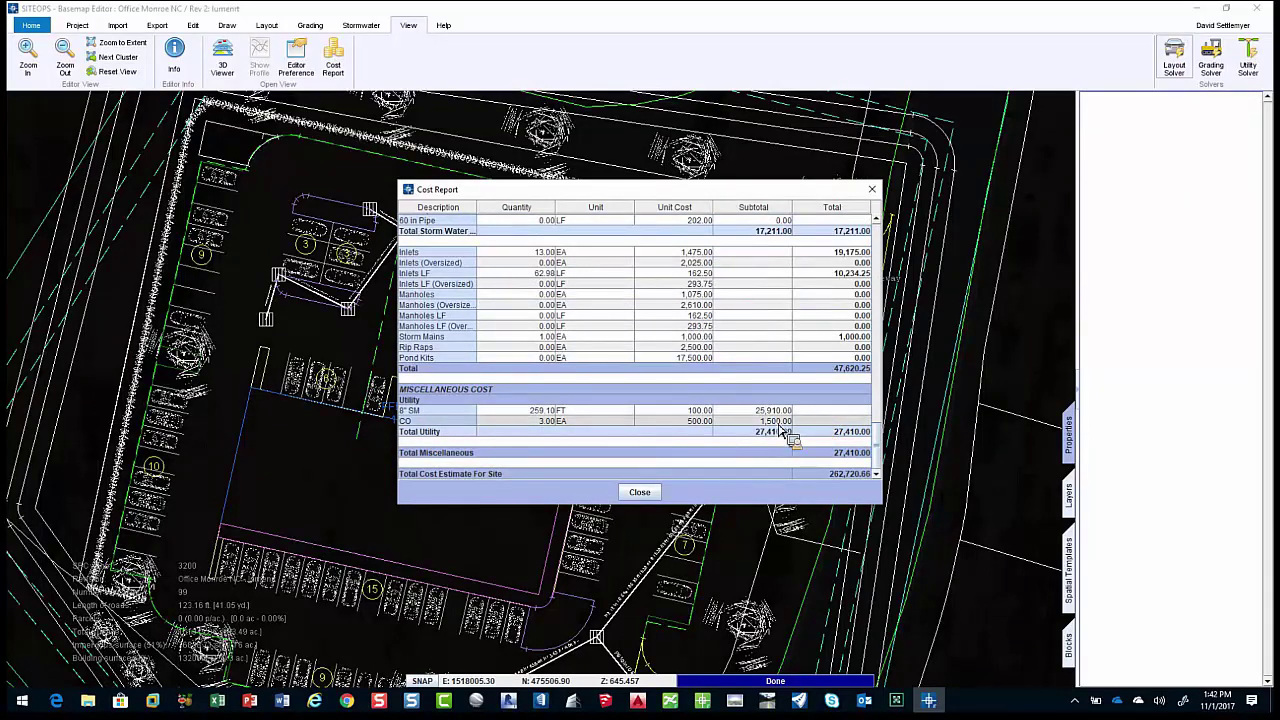
{"action": "left_click", "coordinate": [872, 189]}
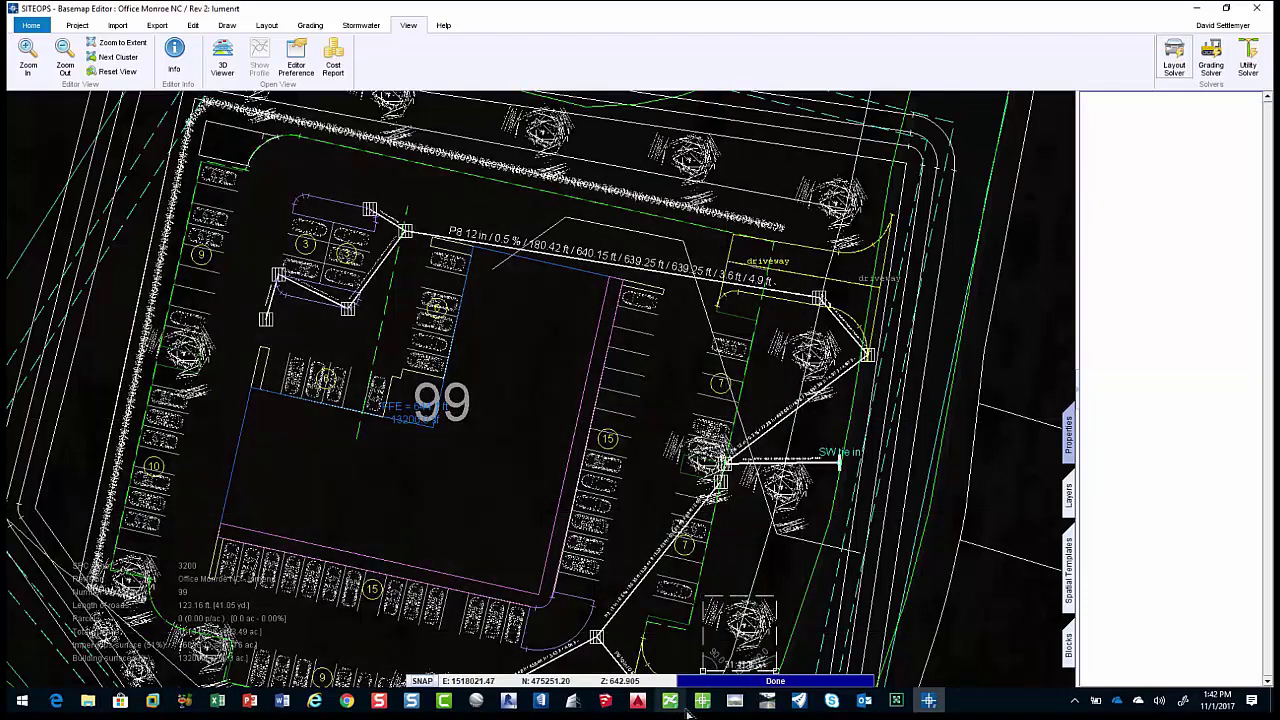
Switch to Craft Office version 2.dgn in SITEOPS Documentation Center and examine the sewer lateral, cleanouts and water line around the building.
{"action": "left_click", "coordinate": [702, 701]}
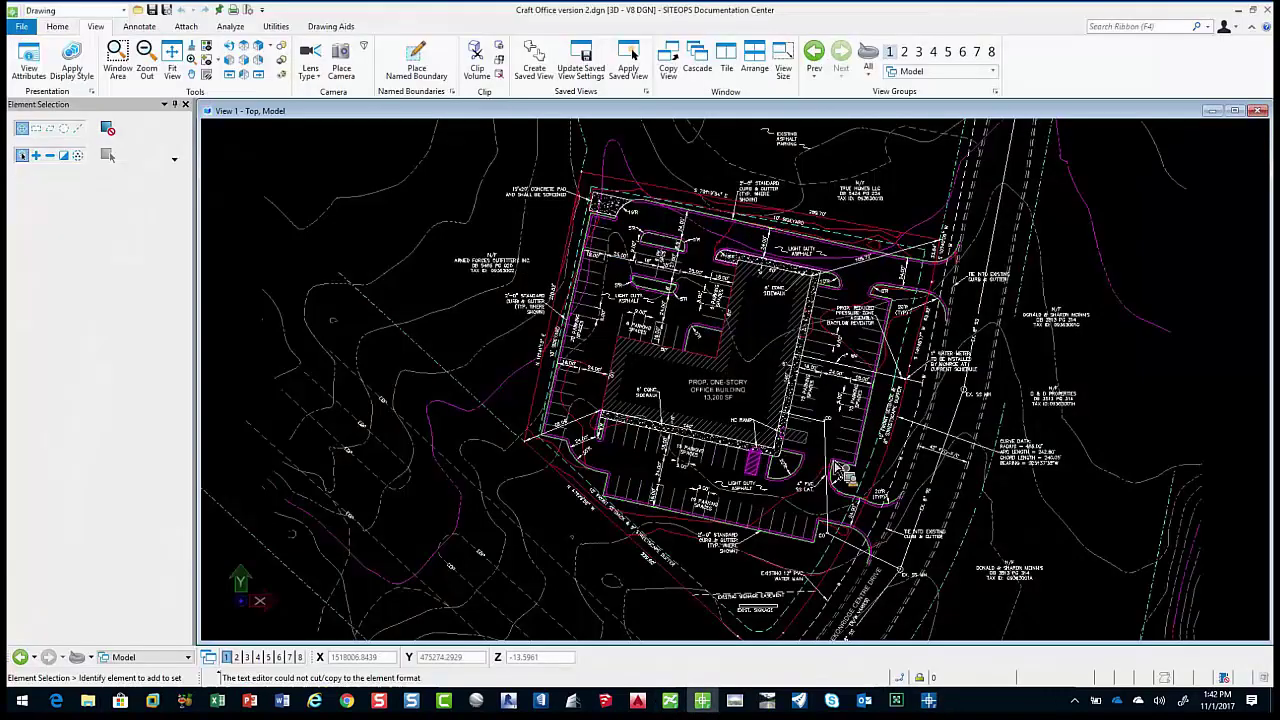
{"action": "scroll", "coordinate": [840, 470], "scroll_direction": "up", "scroll_amount": 5}
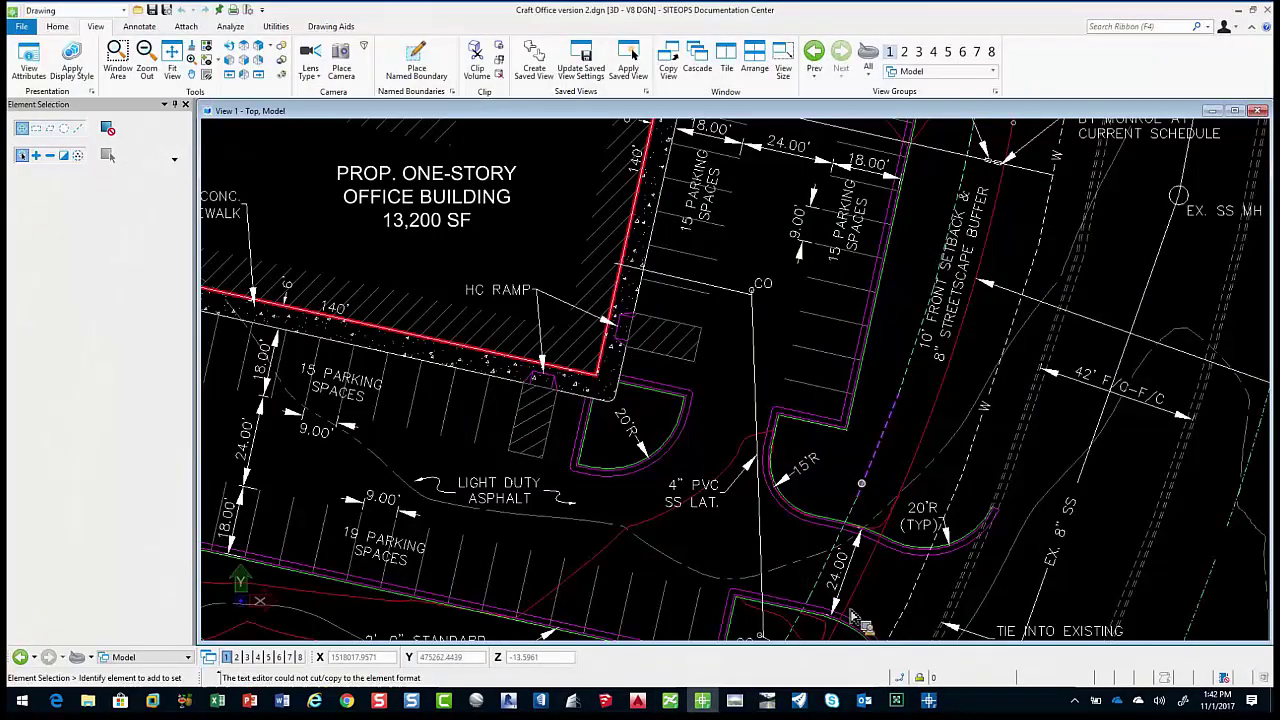
{"action": "scroll", "coordinate": [886, 548], "scroll_direction": "down", "scroll_amount": 3}
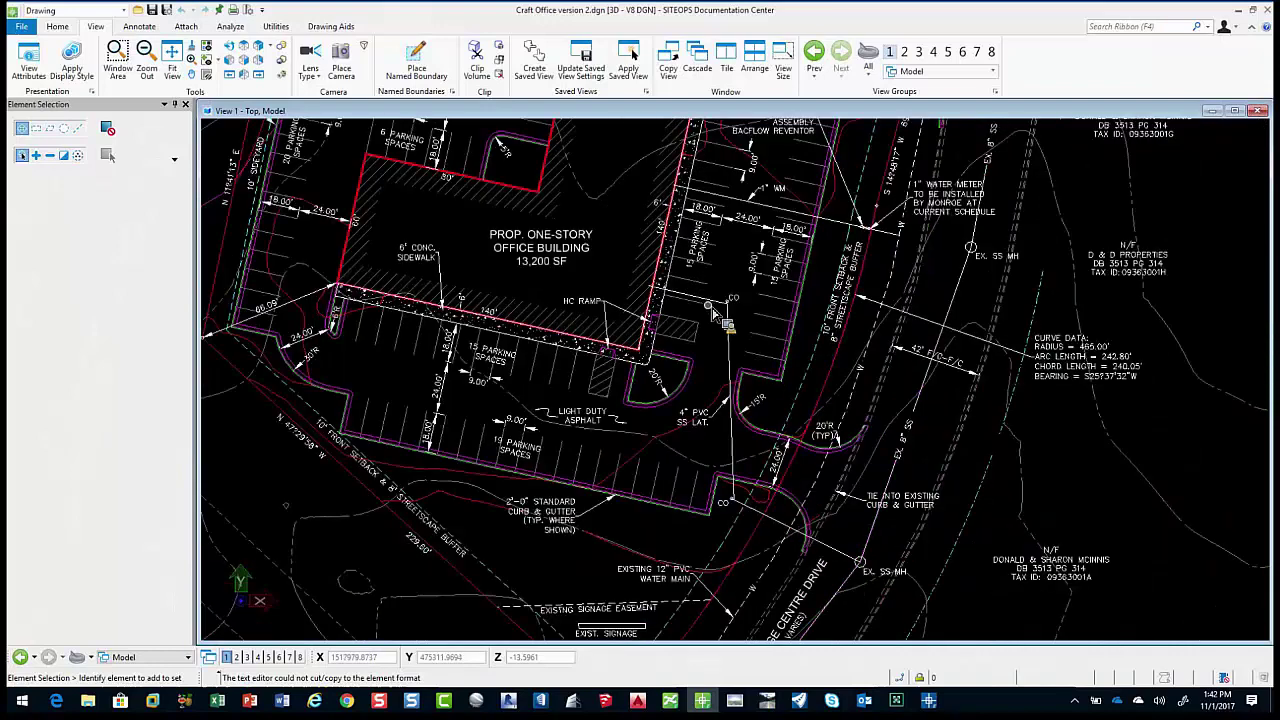
{"action": "mouse_move", "coordinate": [716, 306]}
{"action": "middle_mouse_down"}
{"action": "mouse_move", "coordinate": [894, 362]}
{"action": "mouse_move", "coordinate": [890, 378]}
{"action": "middle_mouse_up"}
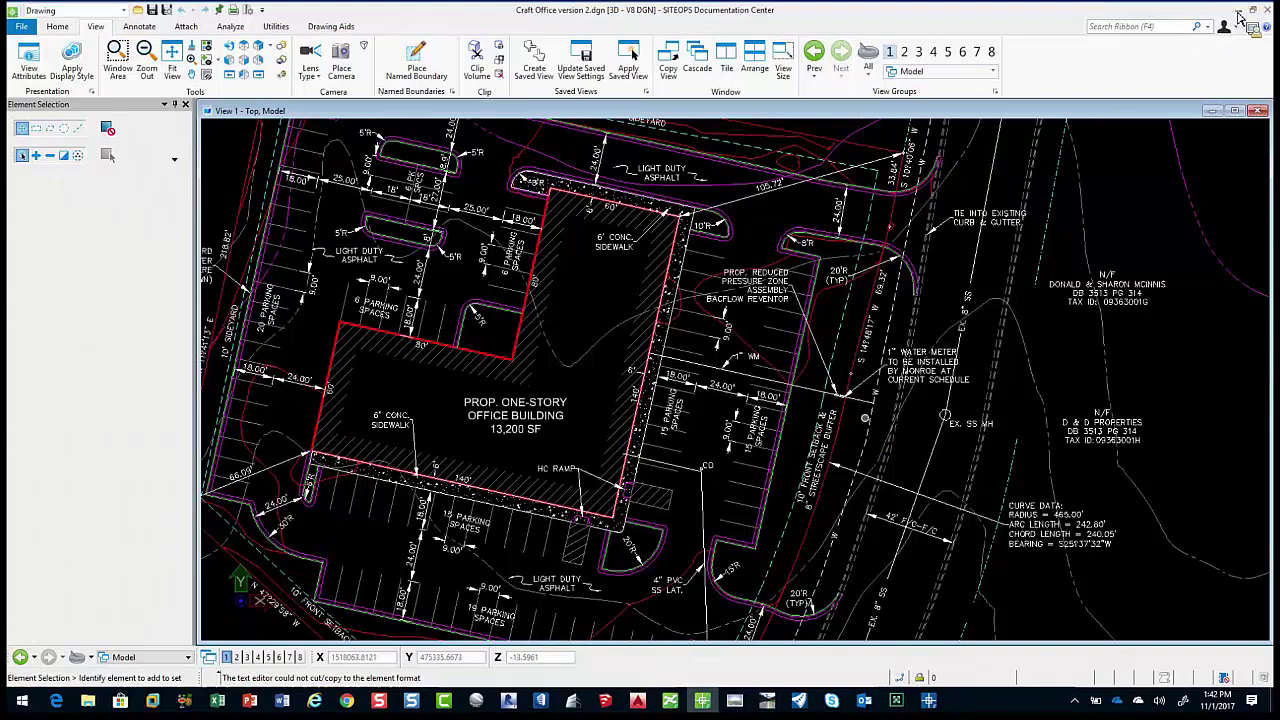
Switch to the SITEOPS basemap editor and open the cross section template of the southeast driveway for editing.
{"action": "key", "text": "alt+Tab"}
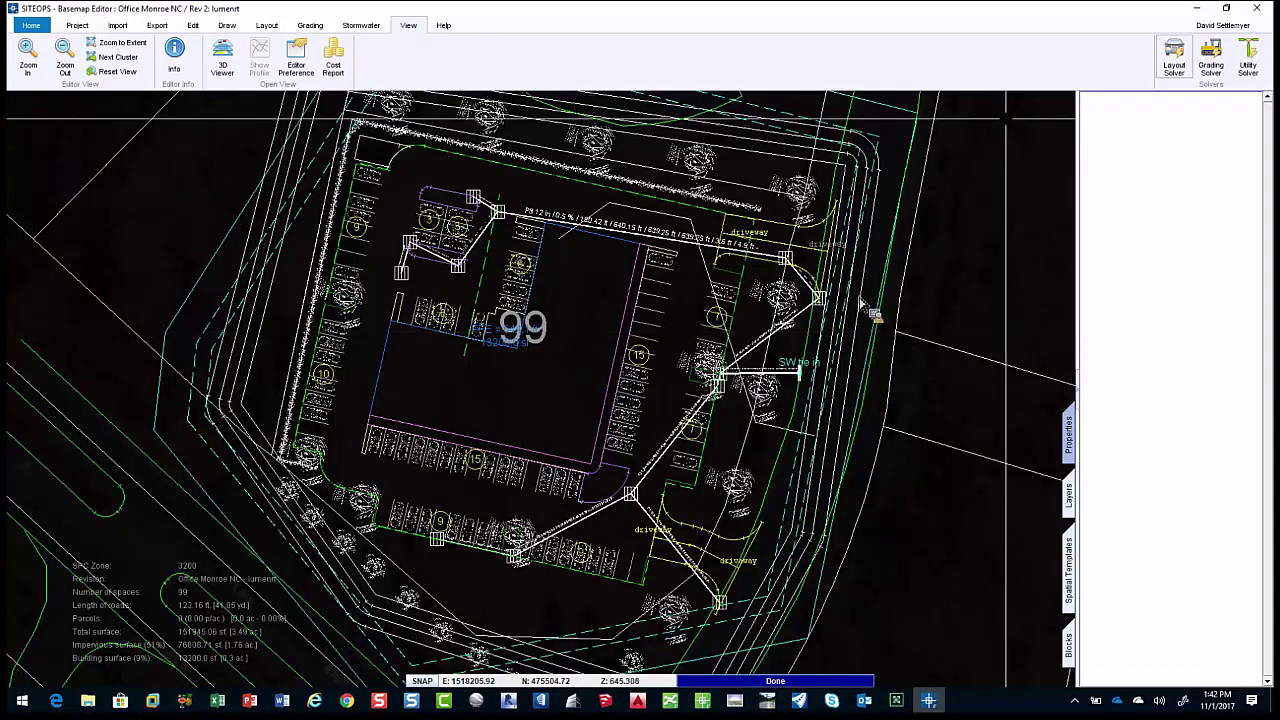
{"action": "scroll", "coordinate": [715, 565], "scroll_direction": "up", "scroll_amount": 2}
{"action": "scroll", "coordinate": [715, 565], "scroll_direction": "up", "scroll_amount": 2}
{"action": "left_click", "coordinate": [720, 563]}
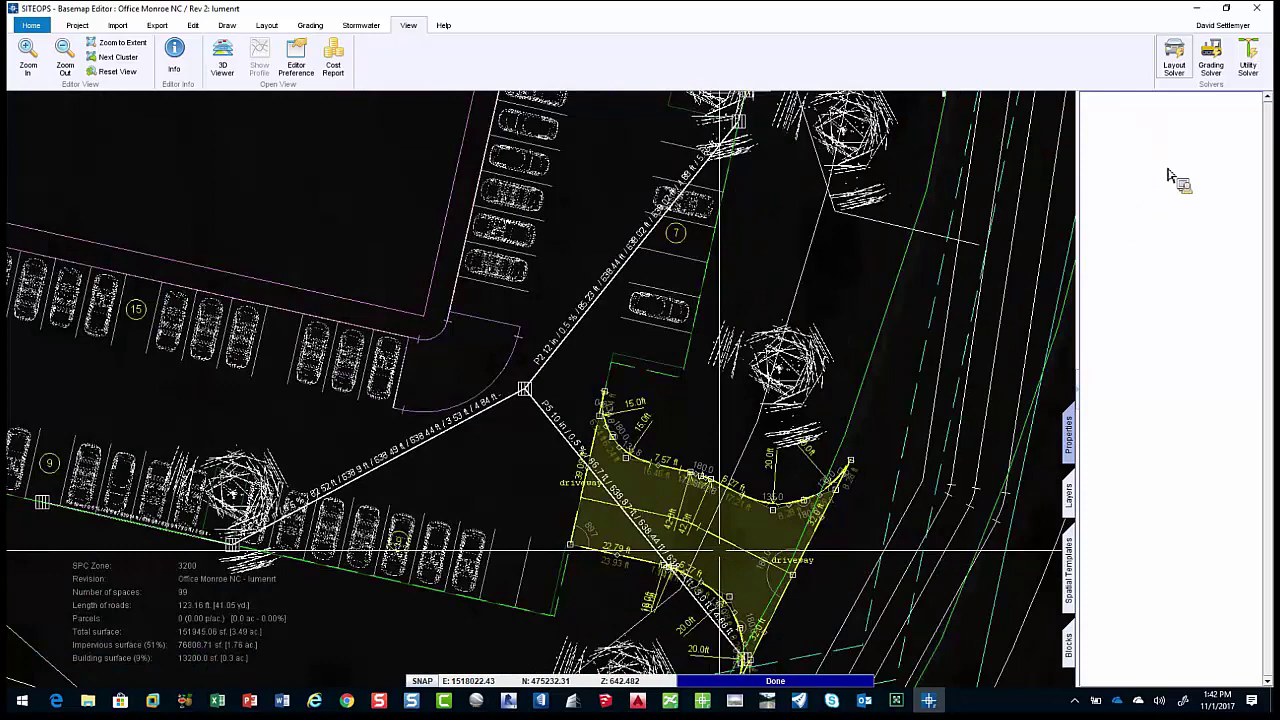
{"action": "left_click", "coordinate": [1197, 198]}
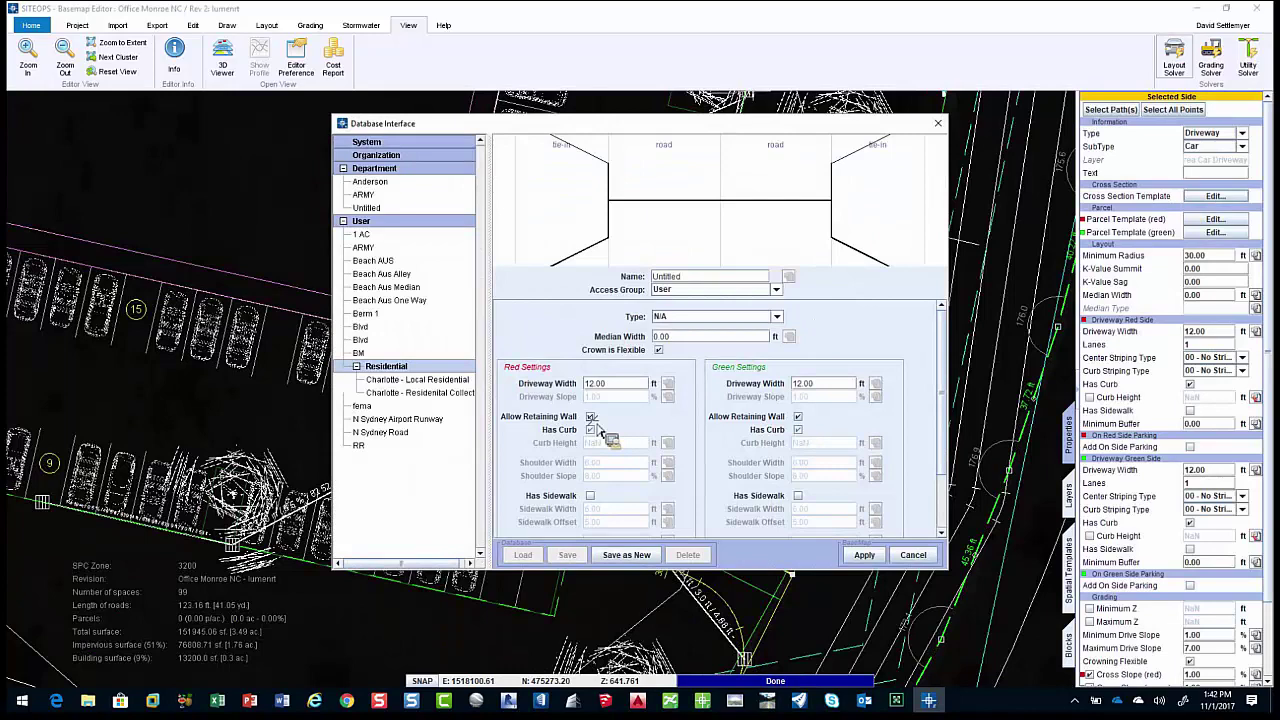
Disallow retaining walls on both the red and green sides of the driveway's cross section.
{"action": "left_click", "coordinate": [797, 416]}
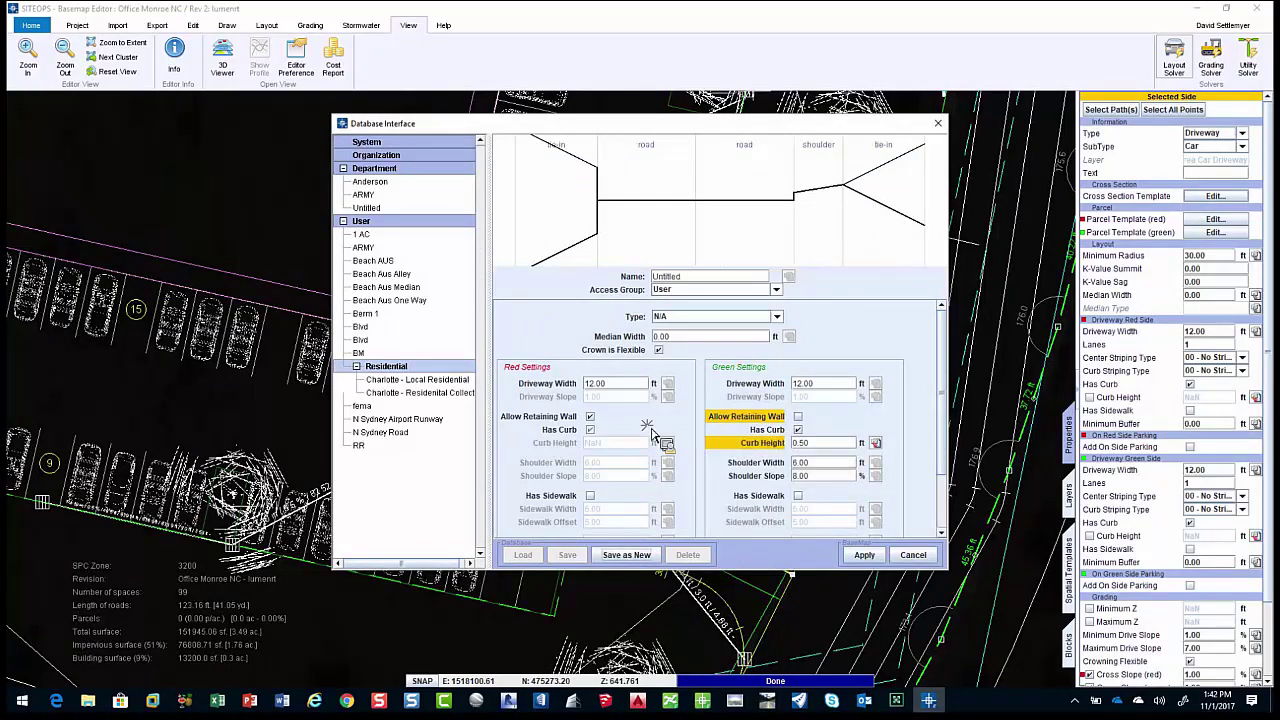
{"action": "left_click", "coordinate": [590, 416]}
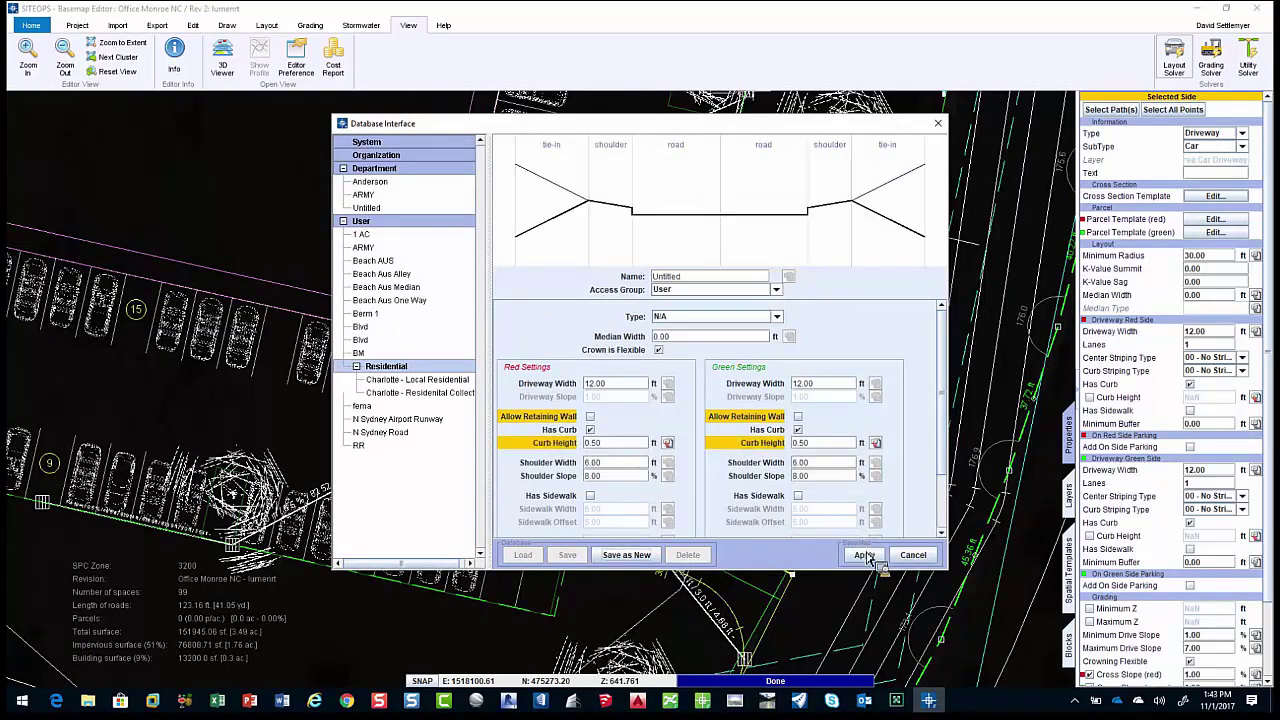
{"action": "scroll", "coordinate": [674, 408], "scroll_direction": "down", "scroll_amount": 2}
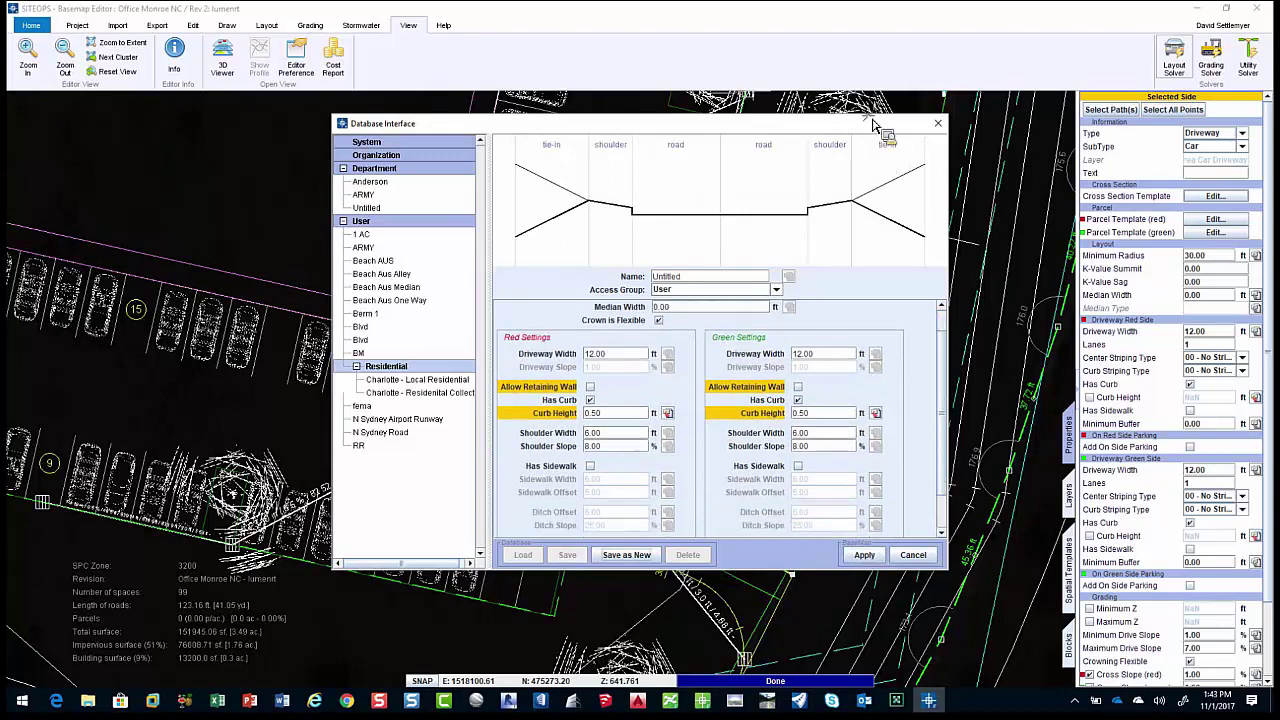
{"action": "left_click_drag", "start_coordinate": [873, 125], "coordinate": [885, 40]}
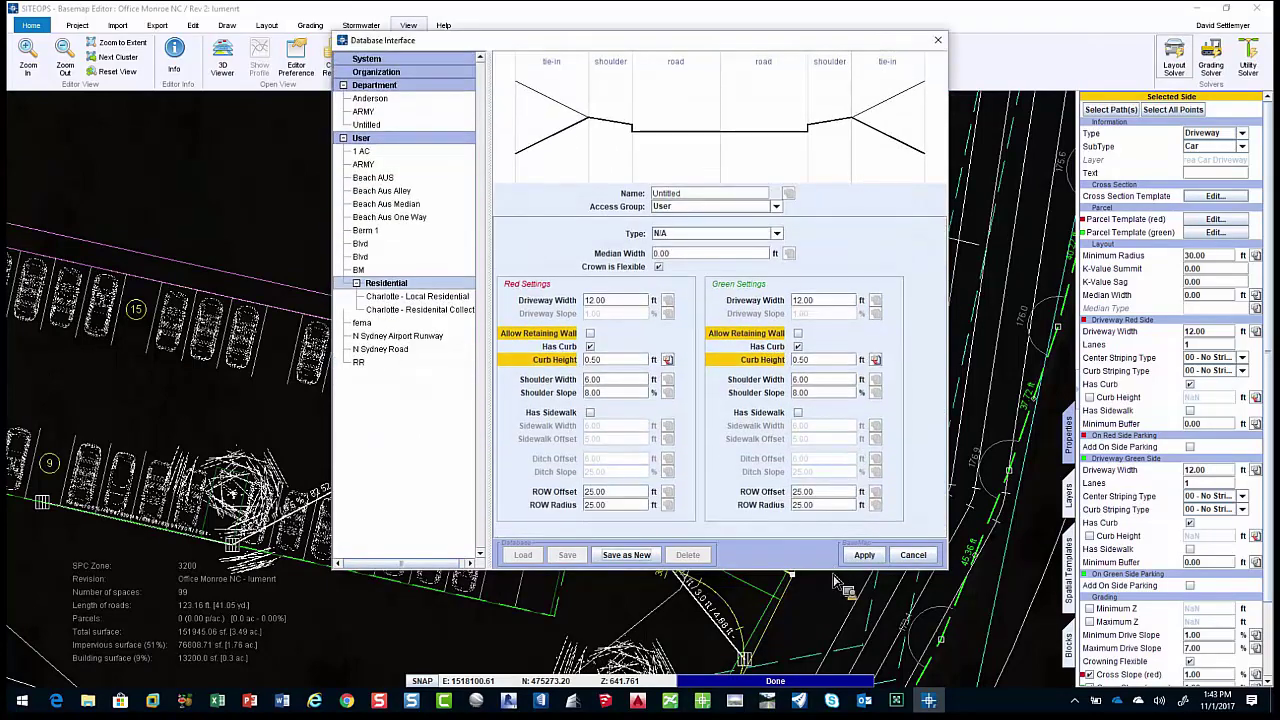
{"action": "left_click_drag", "start_coordinate": [836, 570], "coordinate": [836, 650]}
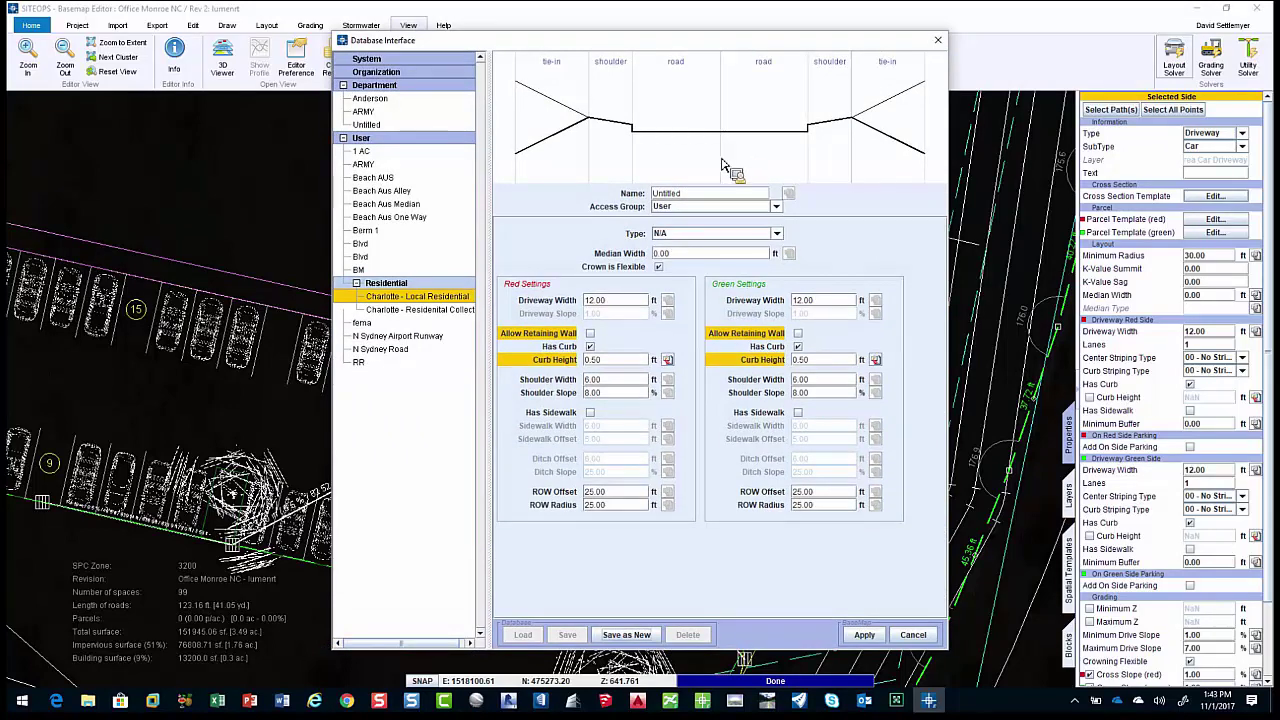
Apply the Charlotte - Residenital Collector template to the driveway's cross section and run the layout solver.
{"action": "left_click", "coordinate": [467, 310]}
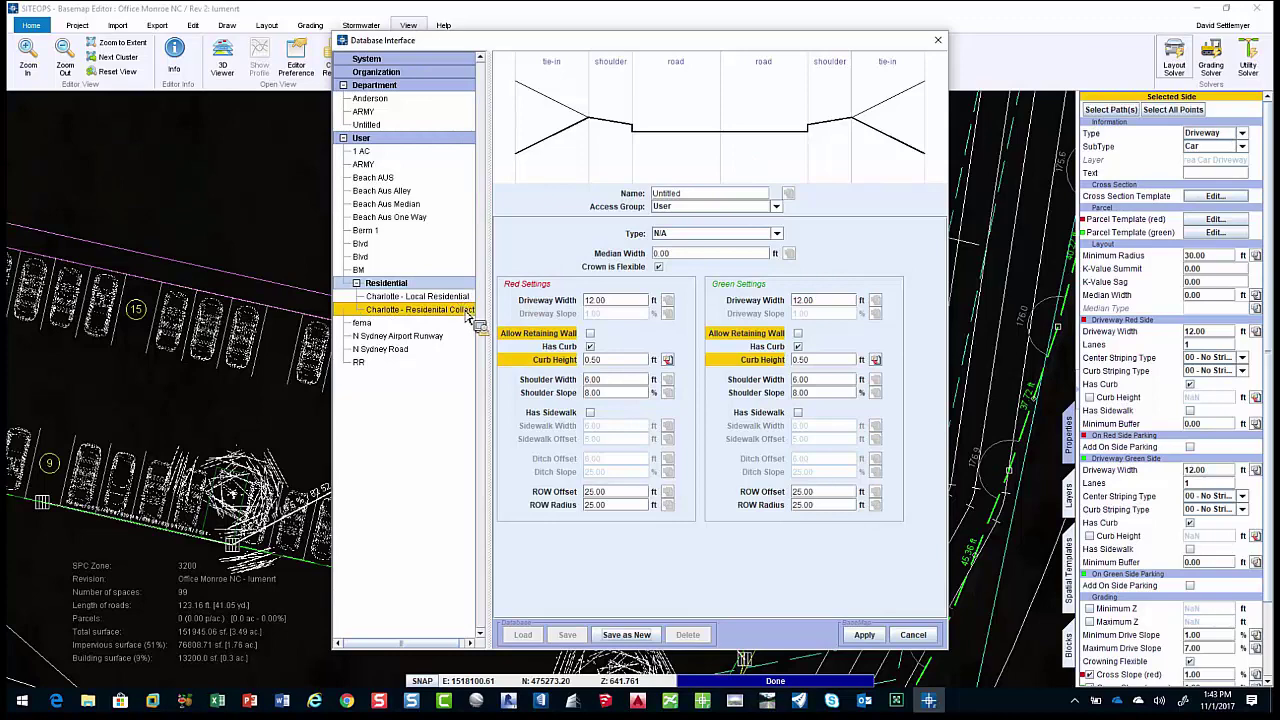
{"action": "left_click_drag", "start_coordinate": [467, 318], "coordinate": [740, 122]}
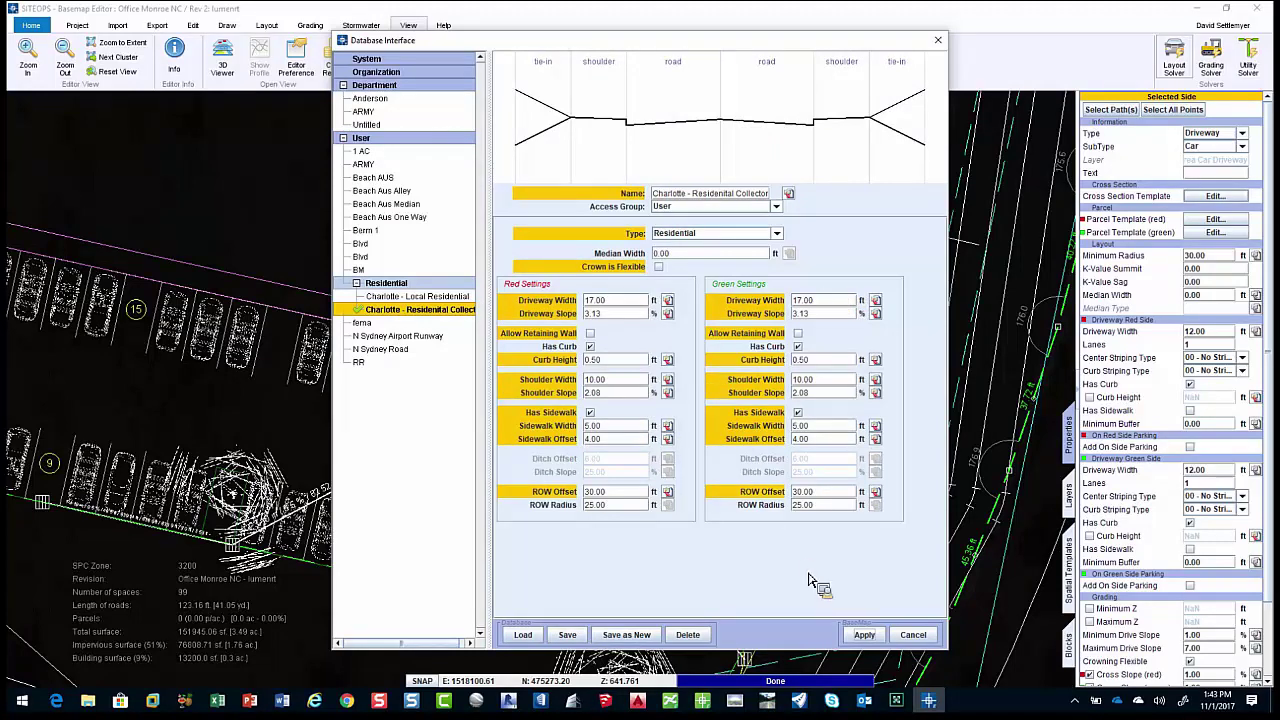
{"action": "left_click", "coordinate": [864, 636]}
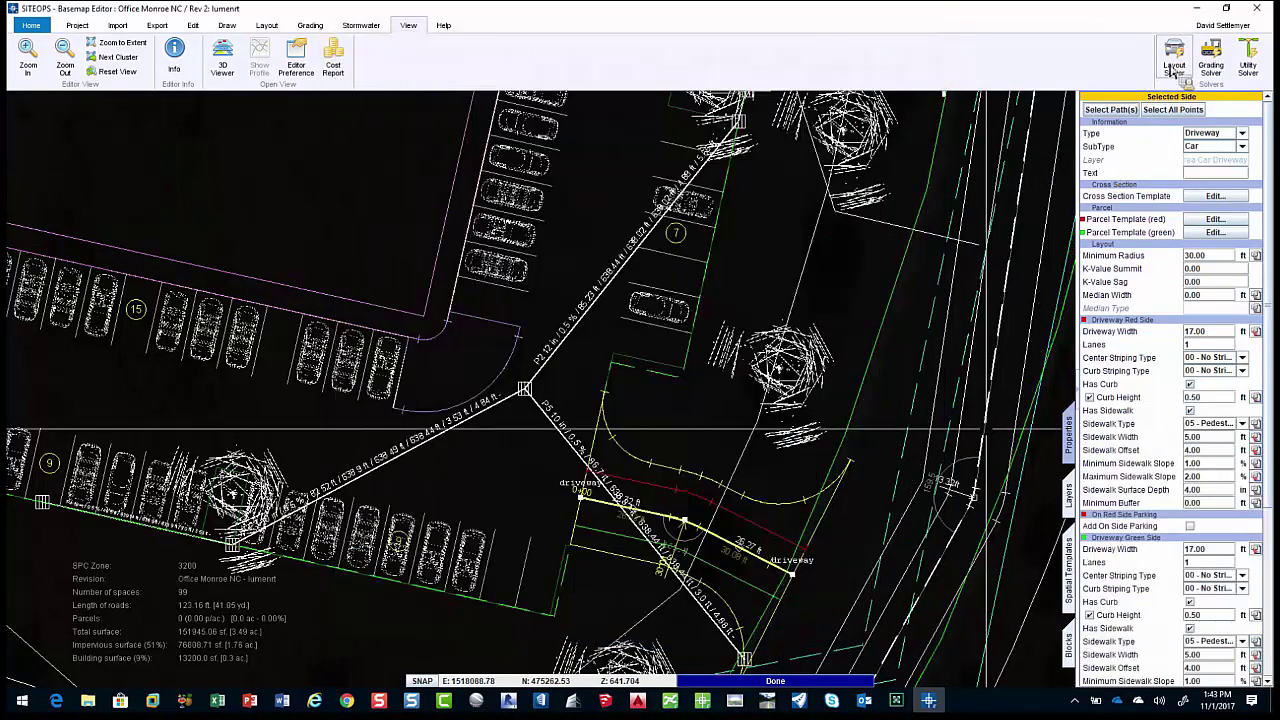
{"action": "left_click", "coordinate": [1174, 62]}
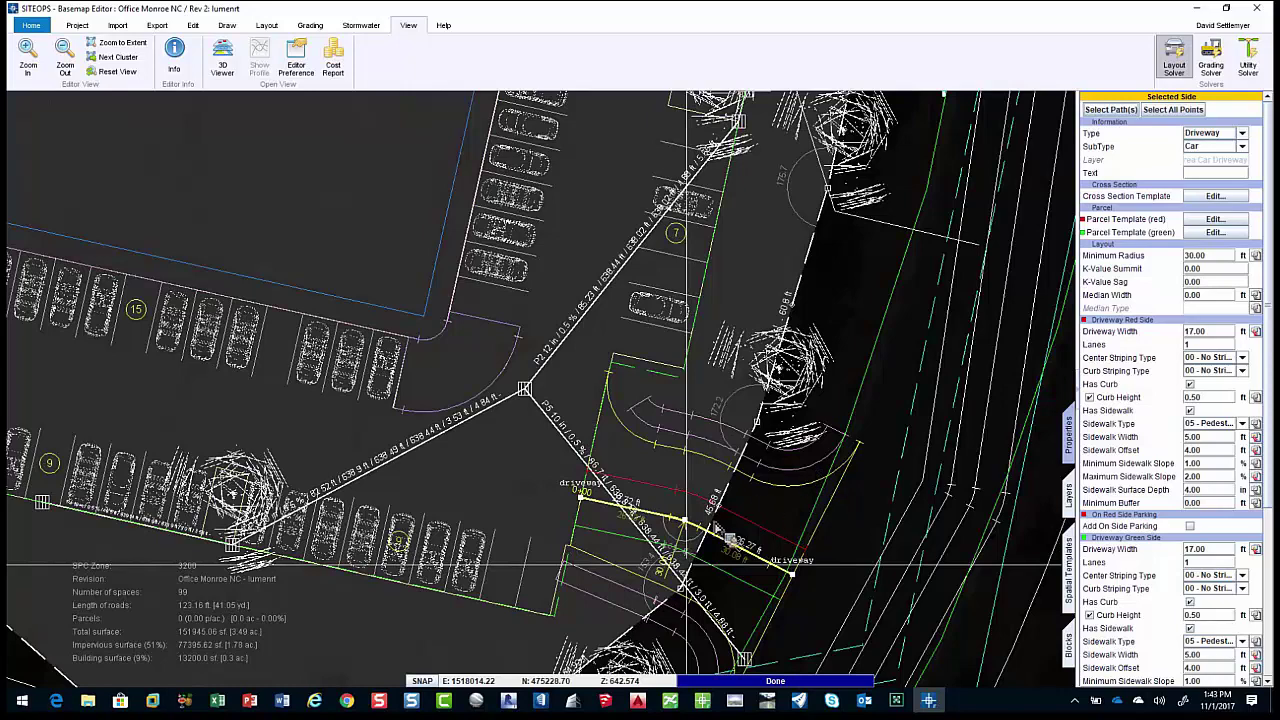
Shift the southeast driveway slightly north by moving its parking lot end, middle bend point and road end.
{"action": "scroll", "coordinate": [617, 465], "scroll_direction": "up", "scroll_amount": 2}
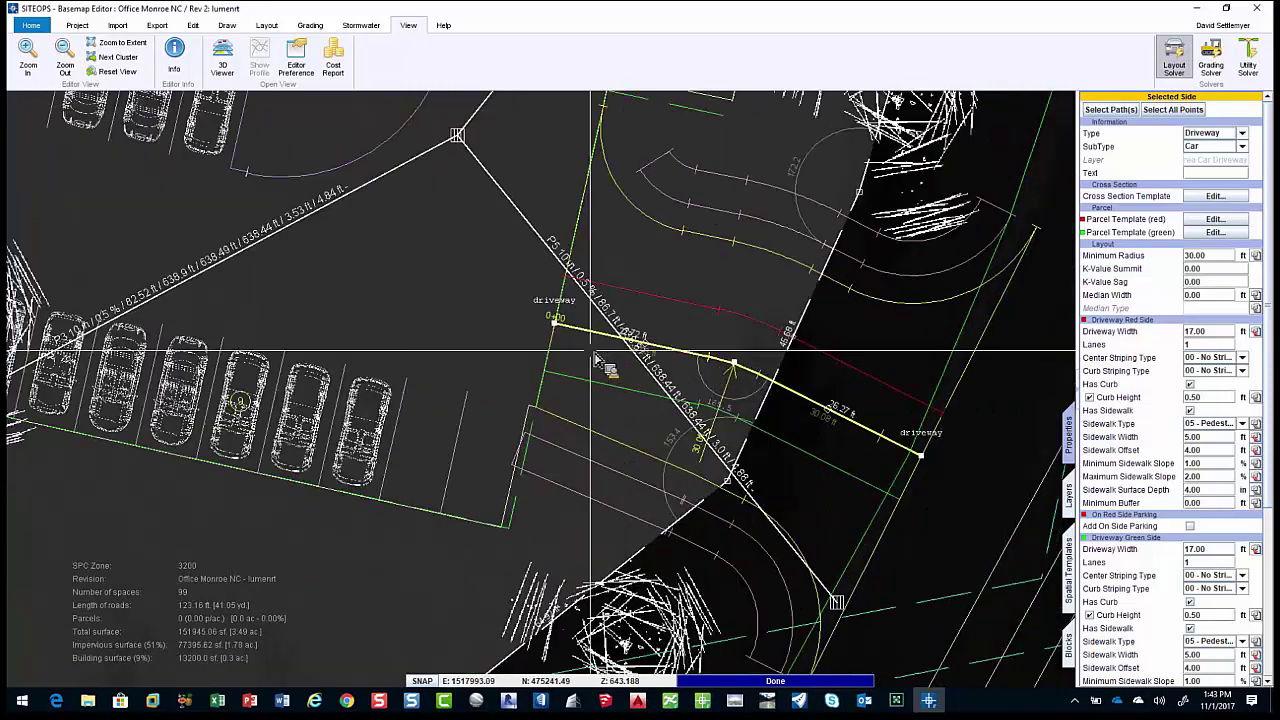
{"action": "left_click_drag", "start_coordinate": [549, 320], "coordinate": [559, 284]}
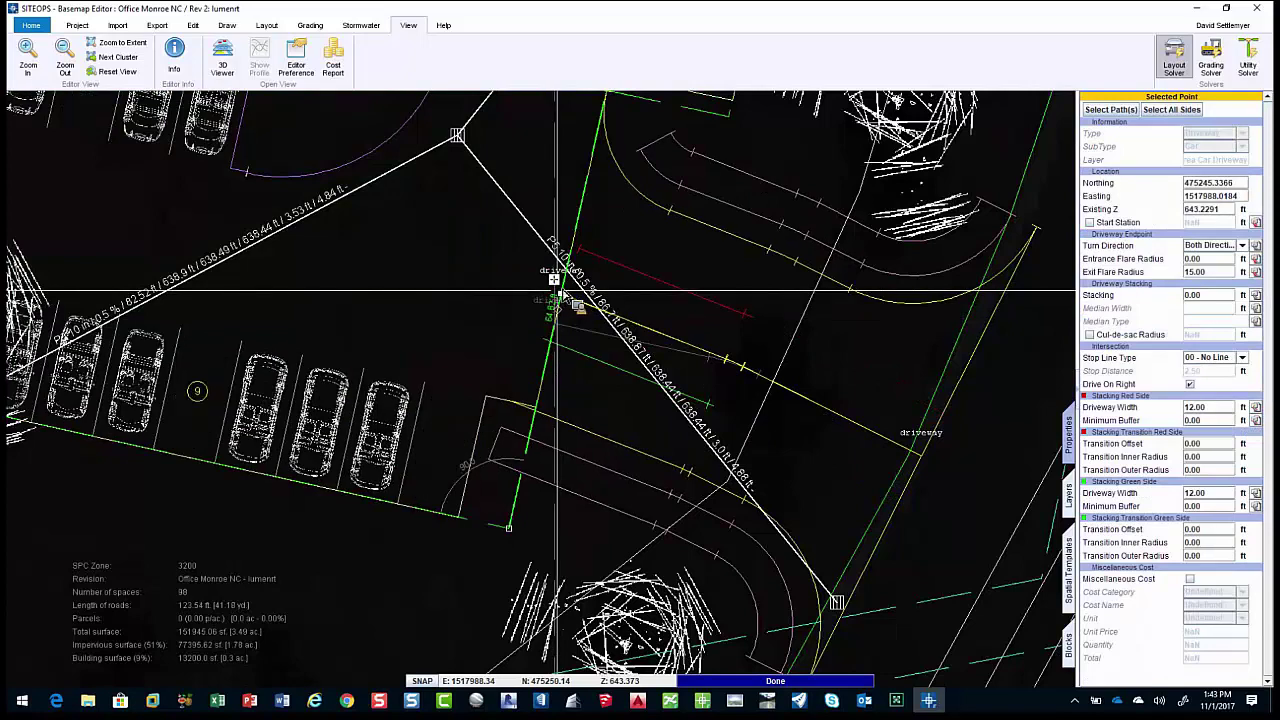
{"action": "left_click", "coordinate": [737, 342]}
{"action": "left_click_drag", "start_coordinate": [743, 358], "coordinate": [777, 351]}
{"action": "left_click_drag", "start_coordinate": [932, 464], "coordinate": [930, 410]}
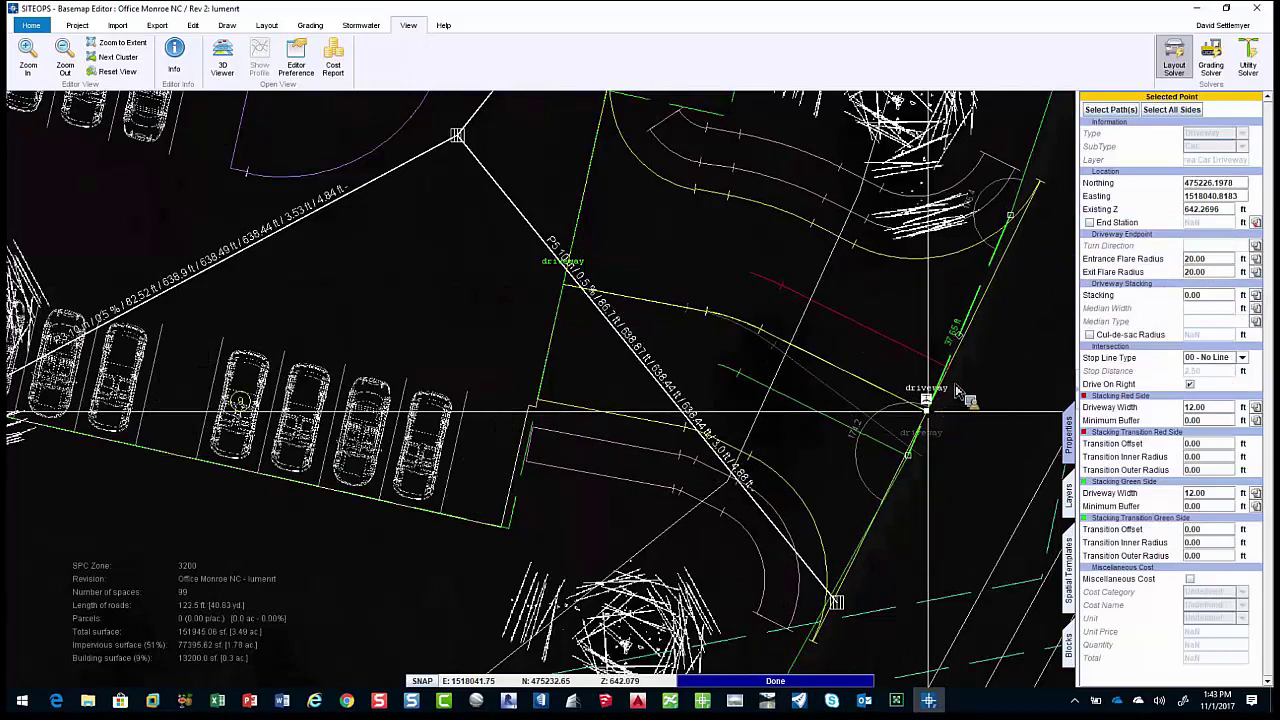
View the graded site in the Landscape 3D Viewer, close it and look over the southeast driveway in plan.
{"action": "left_click", "coordinate": [886, 140]}
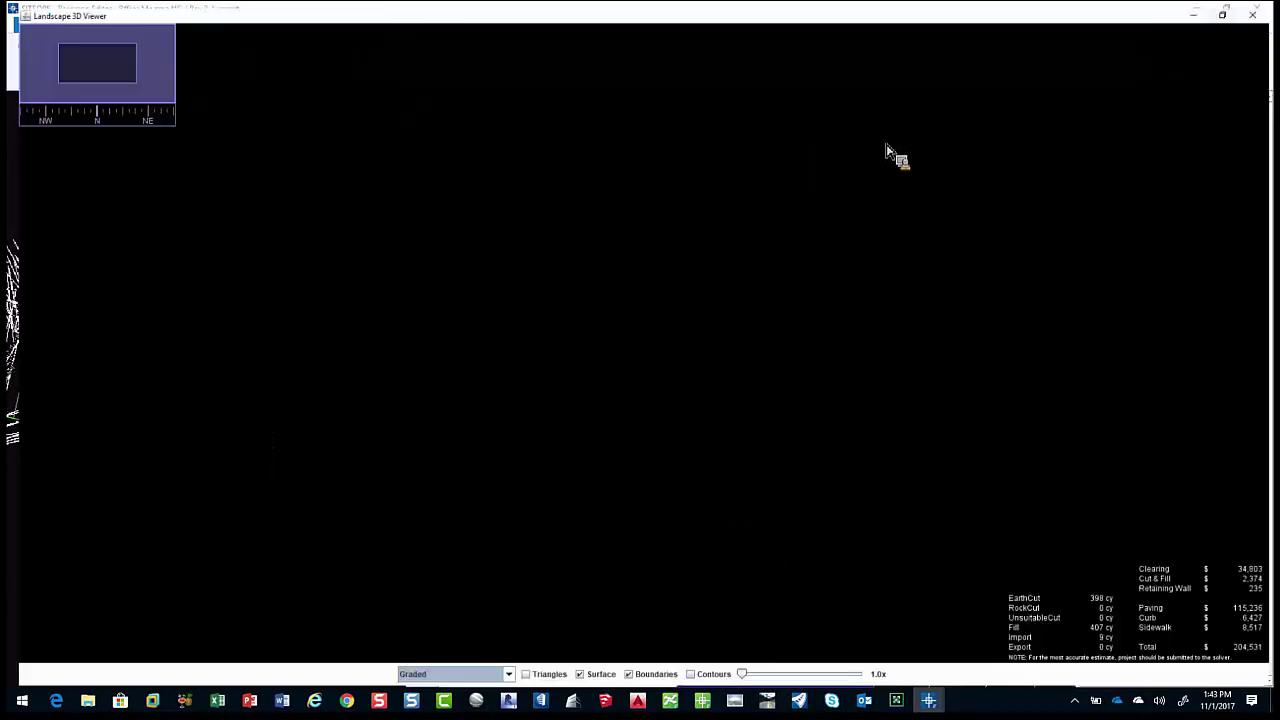
{"action": "left_click", "coordinate": [1260, 10]}
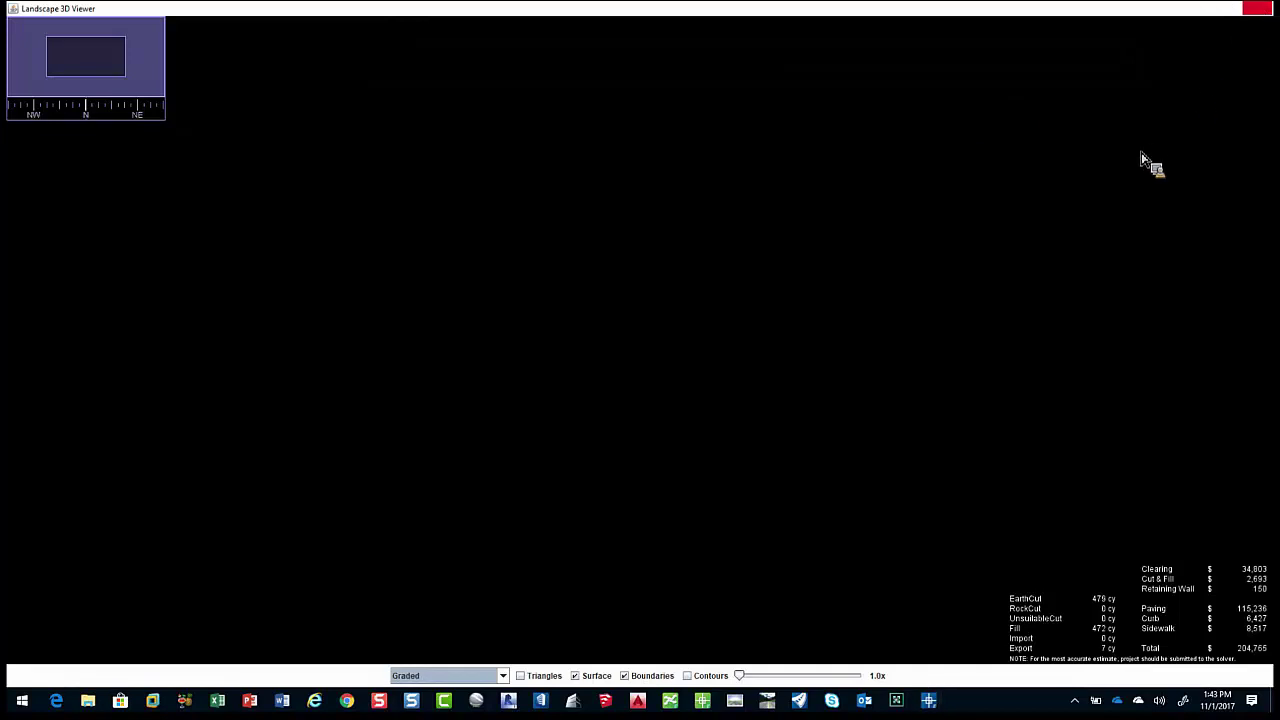
{"action": "scroll", "coordinate": [925, 447], "scroll_direction": "down", "scroll_amount": 5}
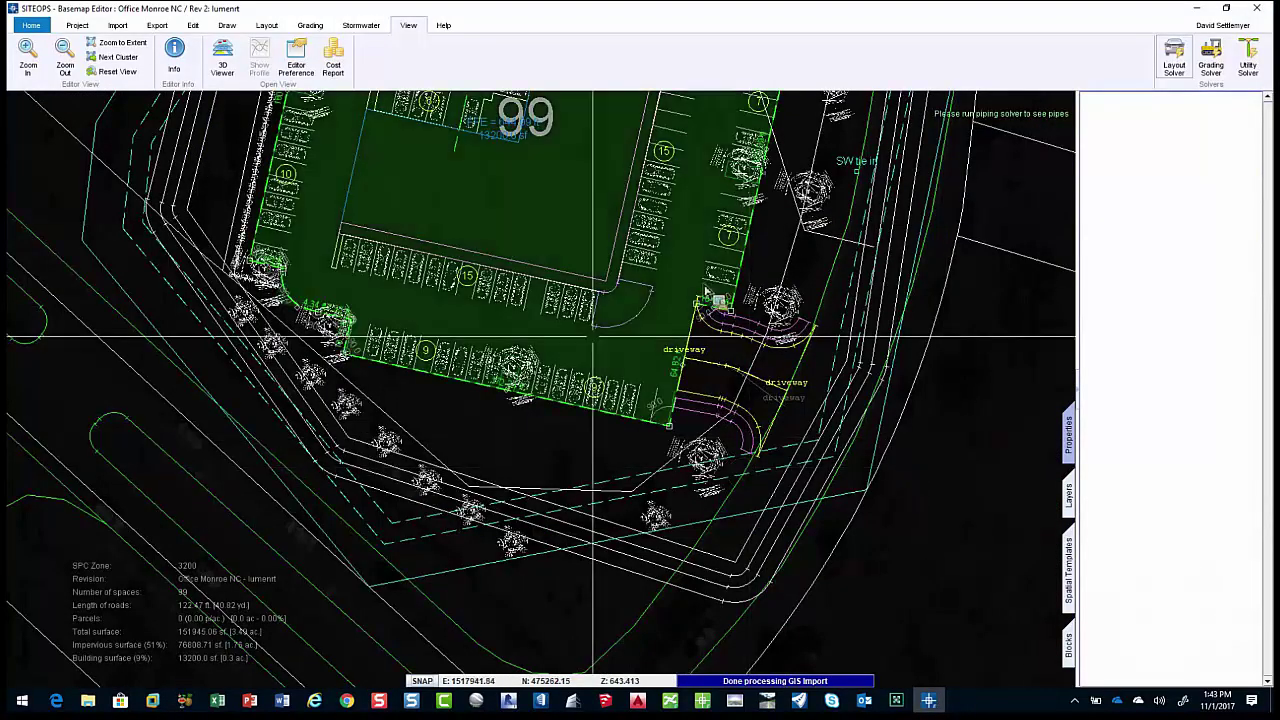
{"action": "left_click", "coordinate": [702, 330]}
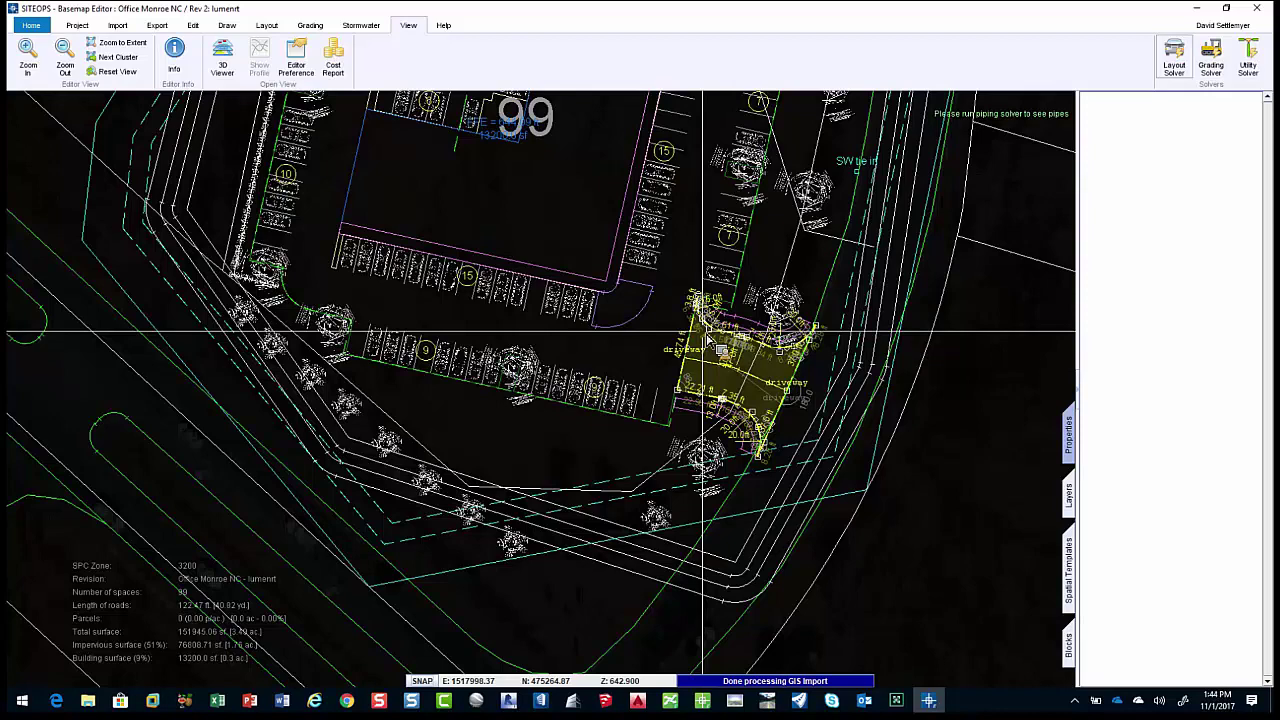
{"action": "key", "text": "Escape"}
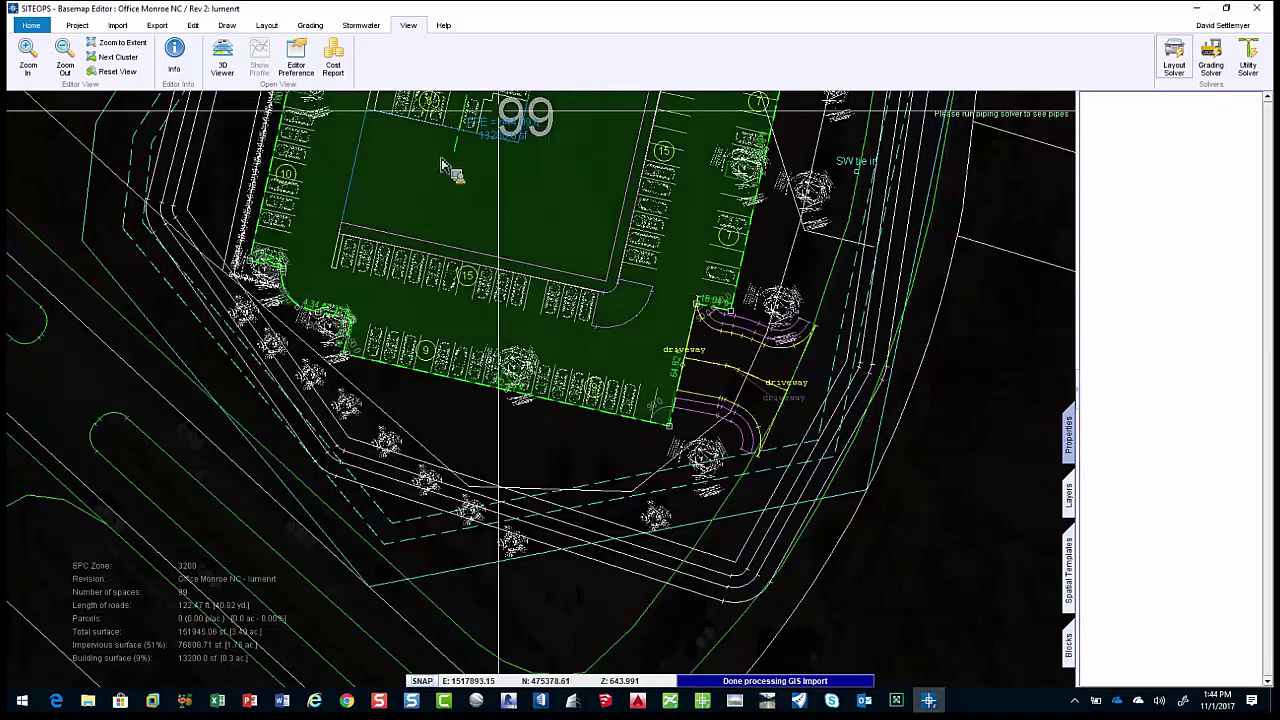
Examine the project defaults for layout, grading and stormwater, and the unit costs for surfaces, grading and stormwater structures.
{"action": "left_click", "coordinate": [77, 25]}
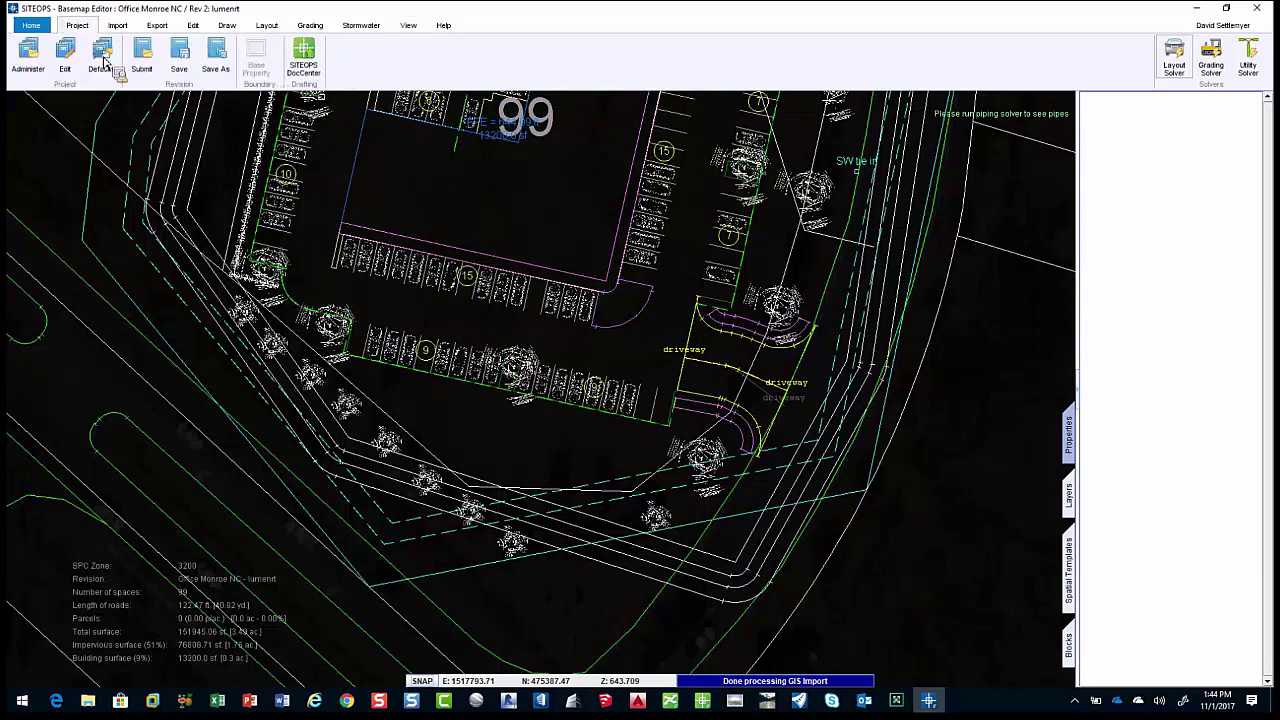
{"action": "left_click", "coordinate": [100, 58]}
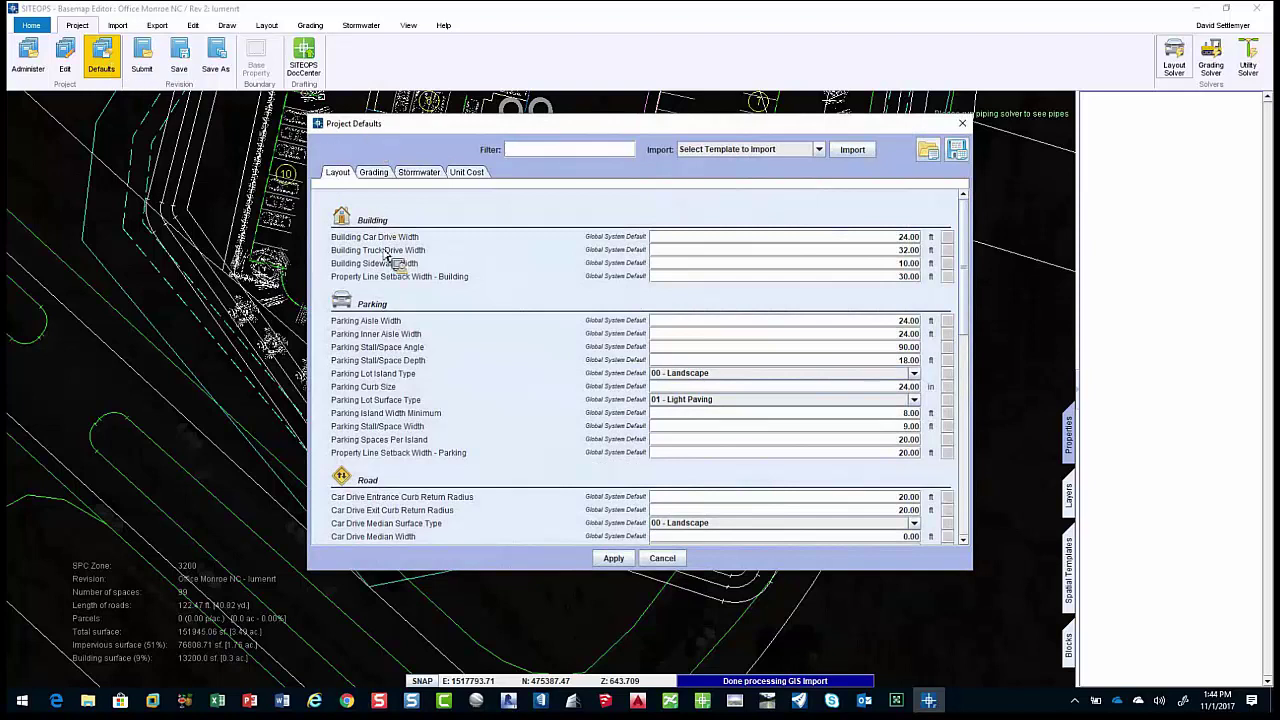
{"action": "left_click", "coordinate": [370, 178]}
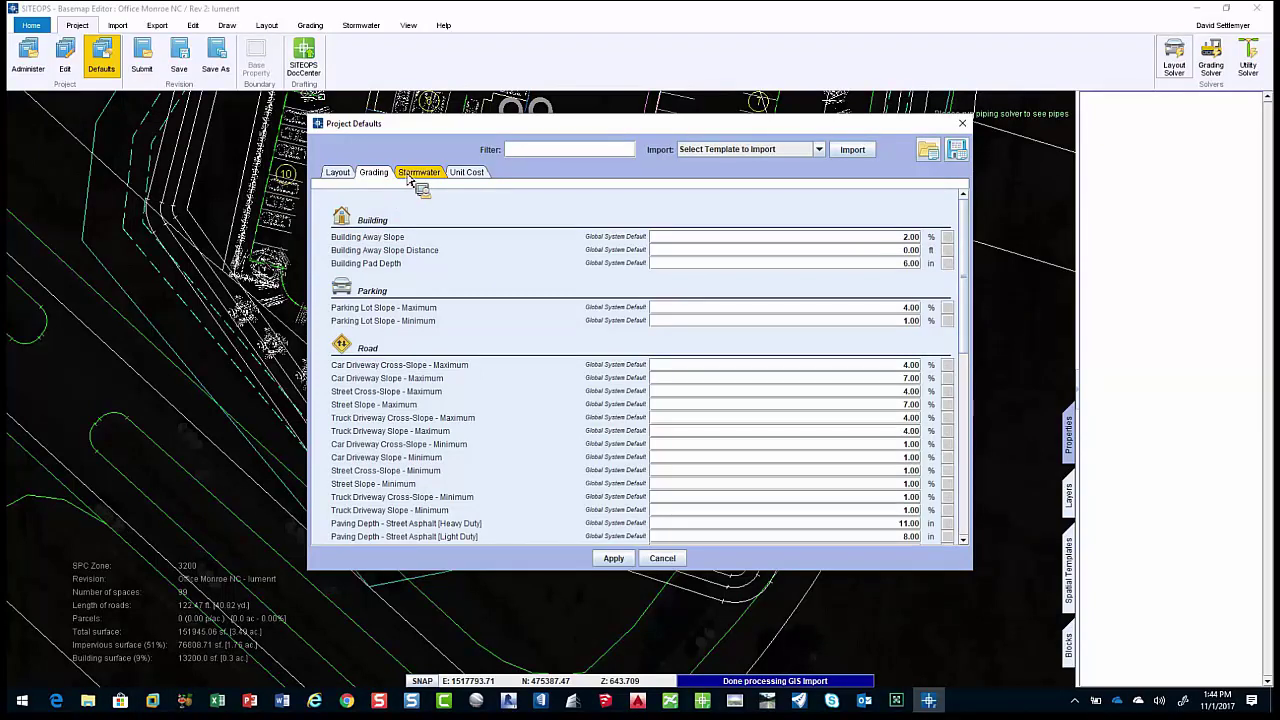
{"action": "left_click", "coordinate": [410, 173]}
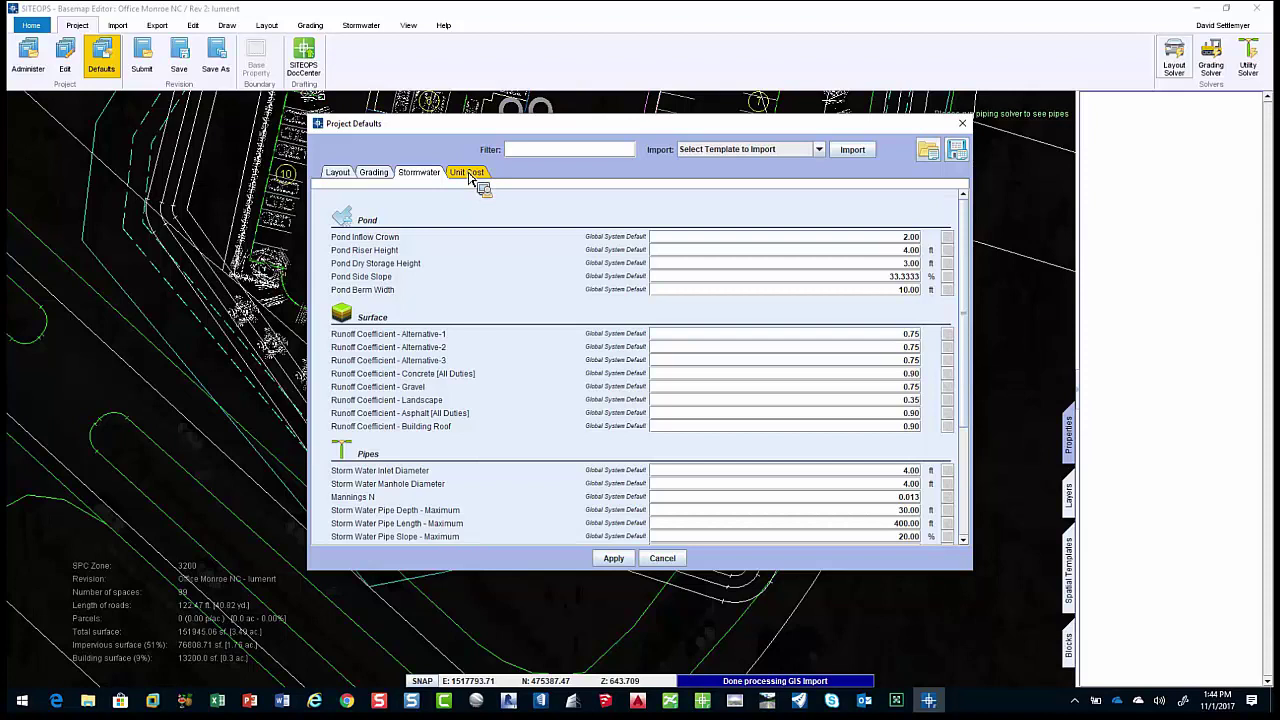
{"action": "left_click", "coordinate": [468, 176]}
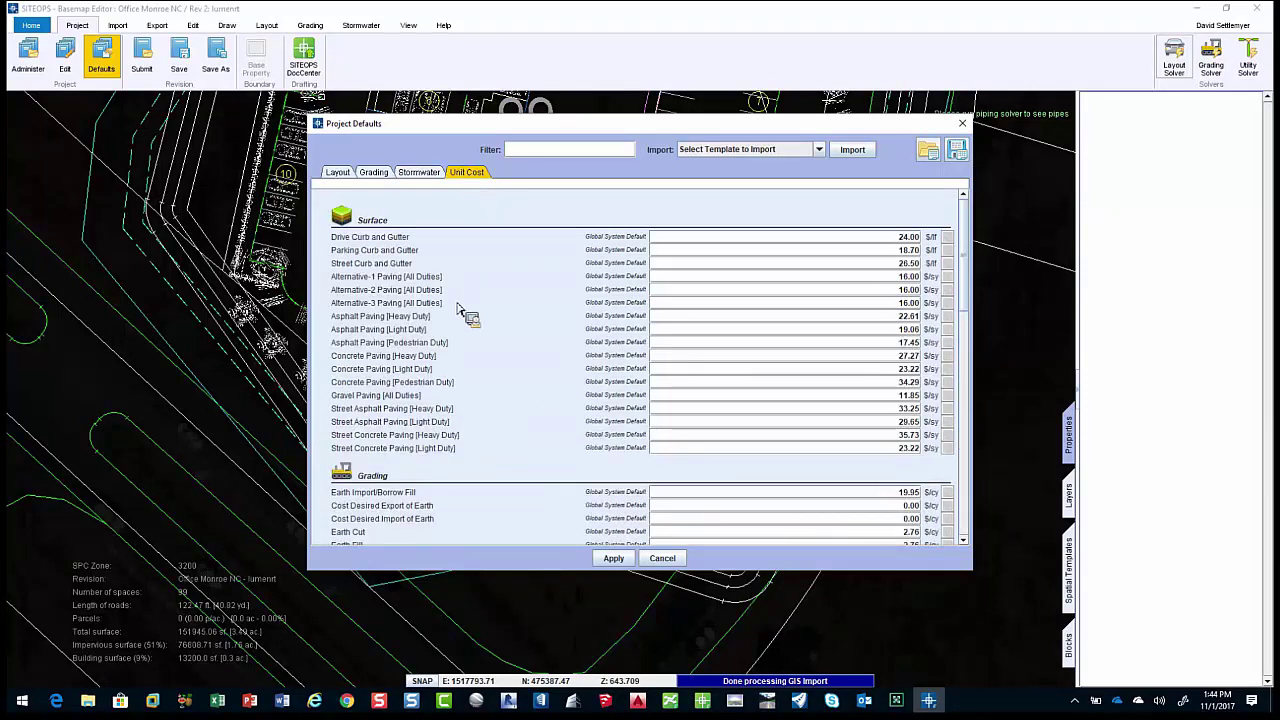
{"action": "left_click_drag", "start_coordinate": [482, 571], "coordinate": [505, 655]}
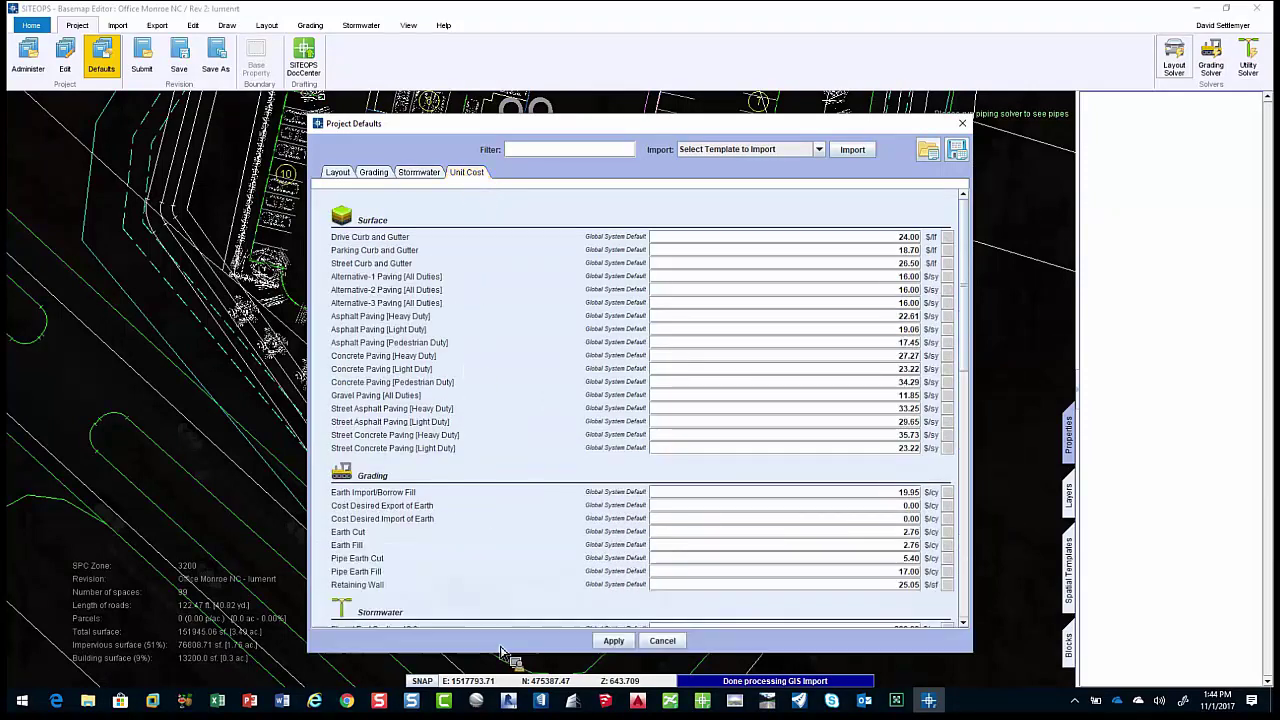
{"action": "scroll", "coordinate": [604, 463], "scroll_direction": "down", "scroll_amount": 6}
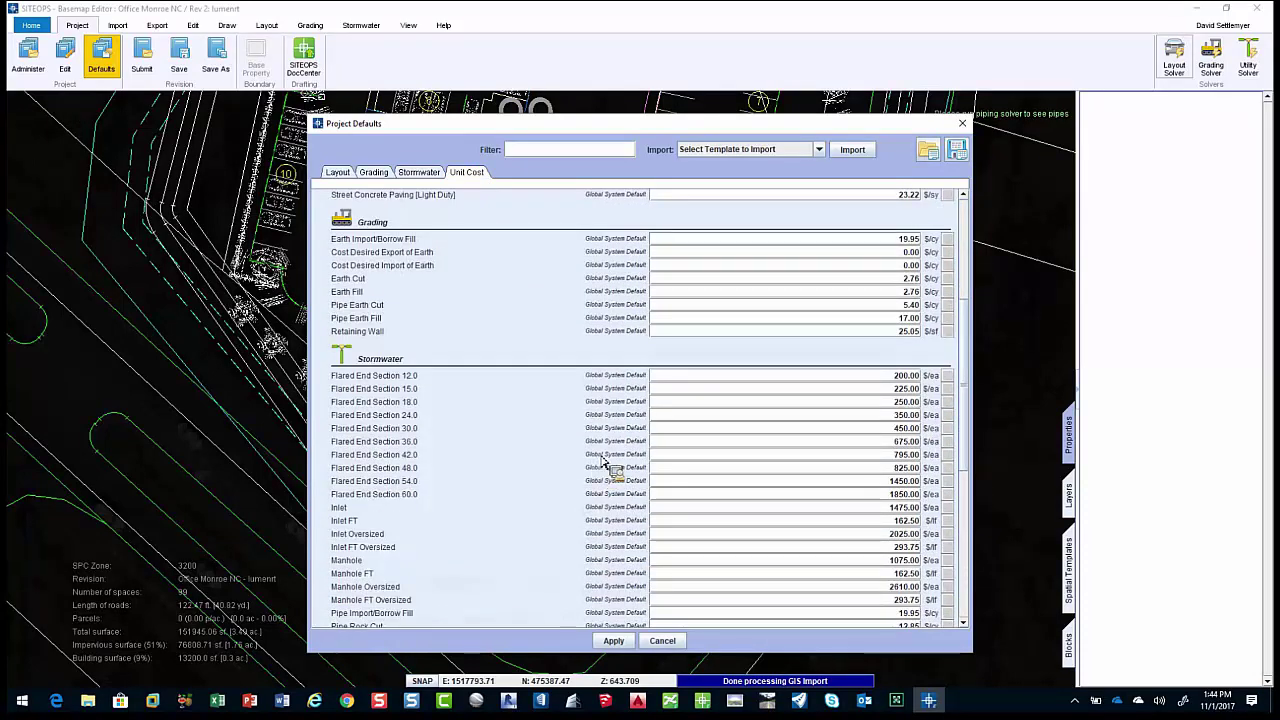
{"action": "scroll", "coordinate": [962, 180], "scroll_direction": "down", "scroll_amount": 2}
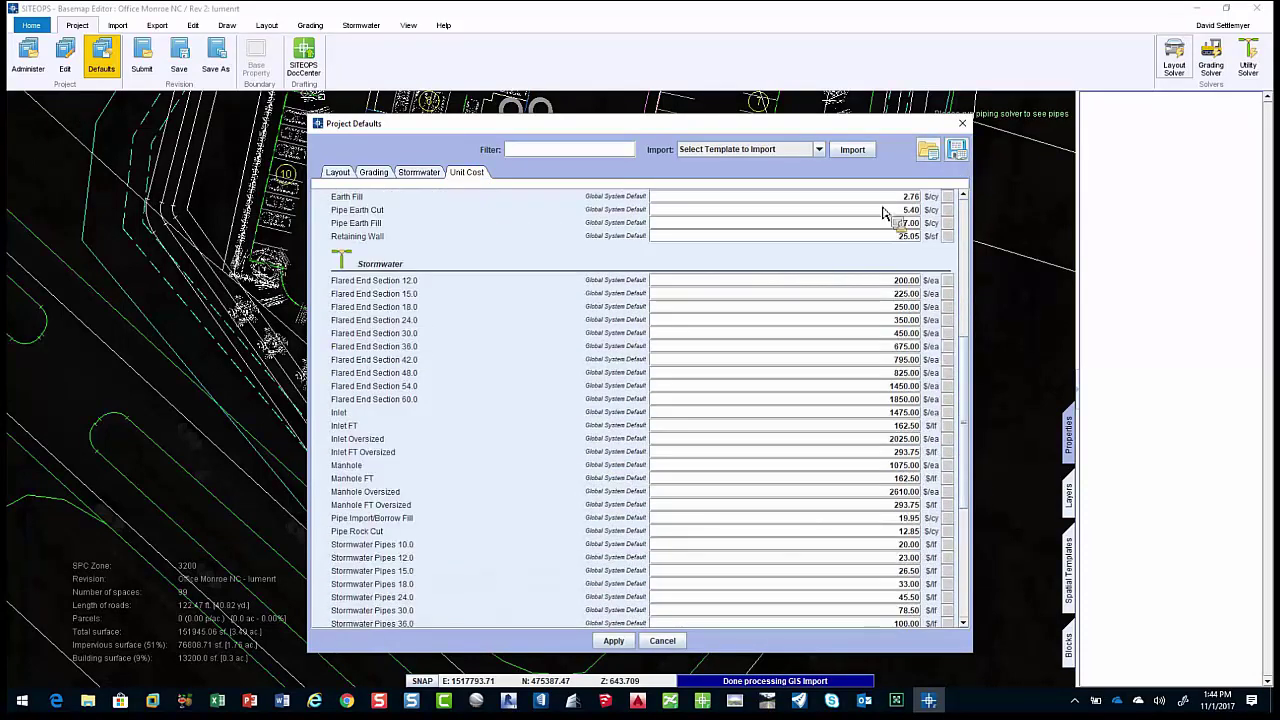
{"action": "scroll", "coordinate": [736, 322], "scroll_direction": "down", "scroll_amount": 2}
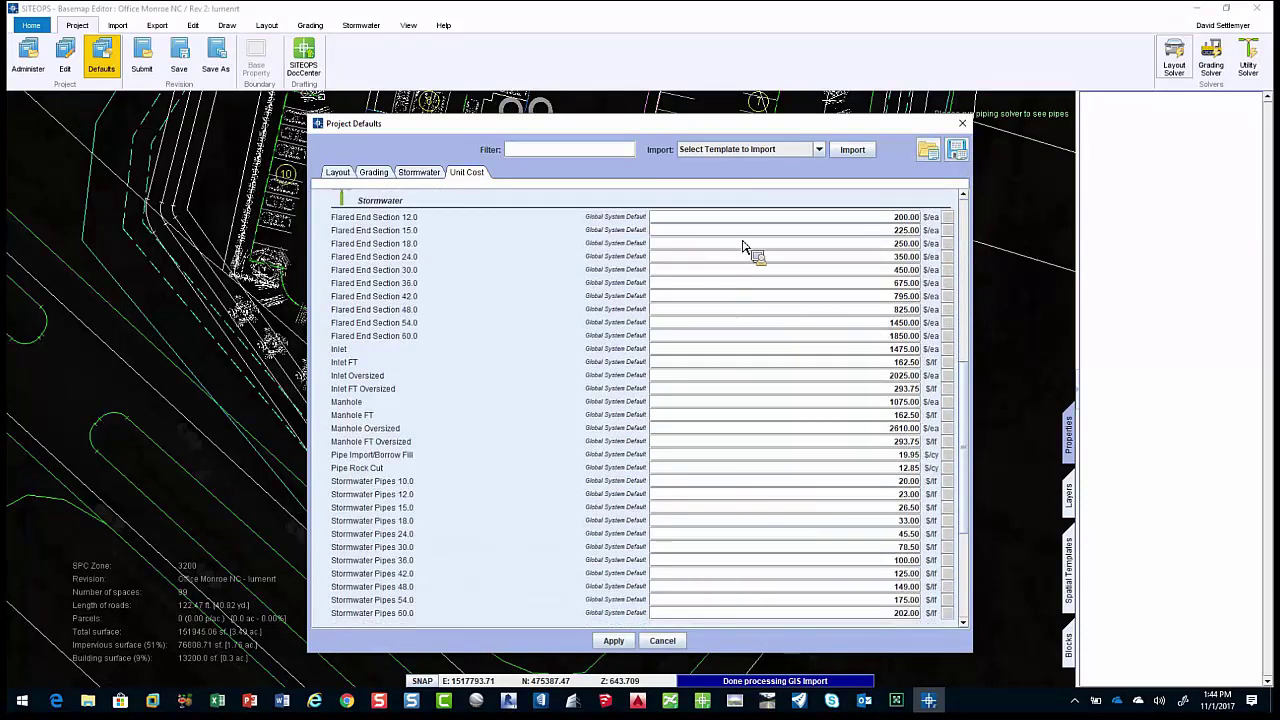
Browse the default templates available for import without choosing one, and close the project defaults.
{"action": "left_click", "coordinate": [819, 150]}
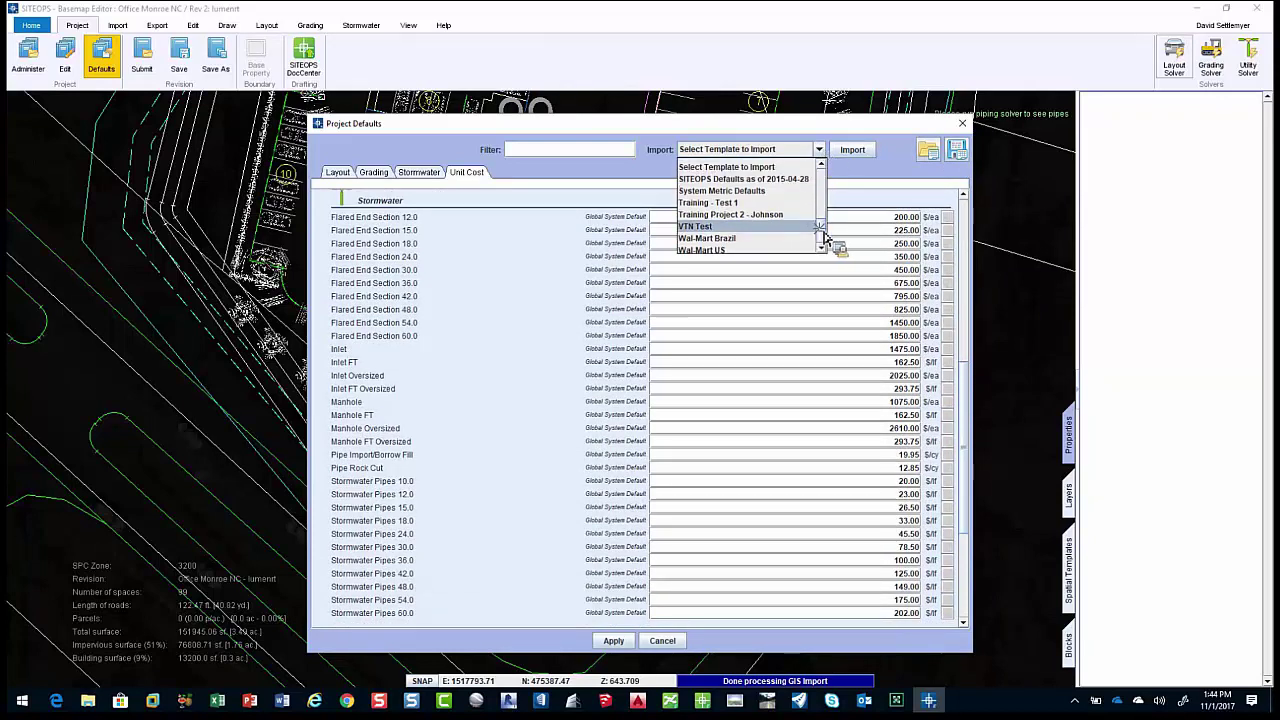
{"action": "scroll", "coordinate": [826, 240], "scroll_direction": "up", "scroll_amount": 1}
{"action": "scroll", "coordinate": [740, 248], "scroll_direction": "down", "scroll_amount": 2}
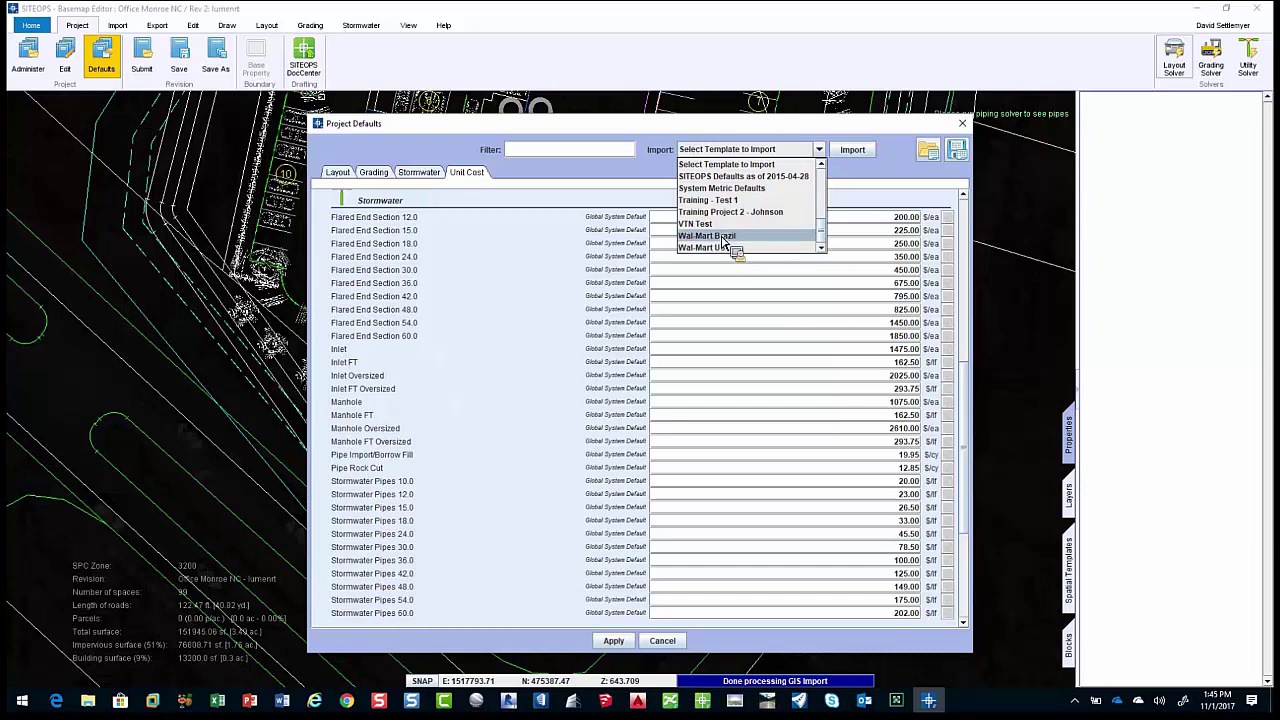
{"action": "scroll", "coordinate": [760, 215], "scroll_direction": "up", "scroll_amount": 10}
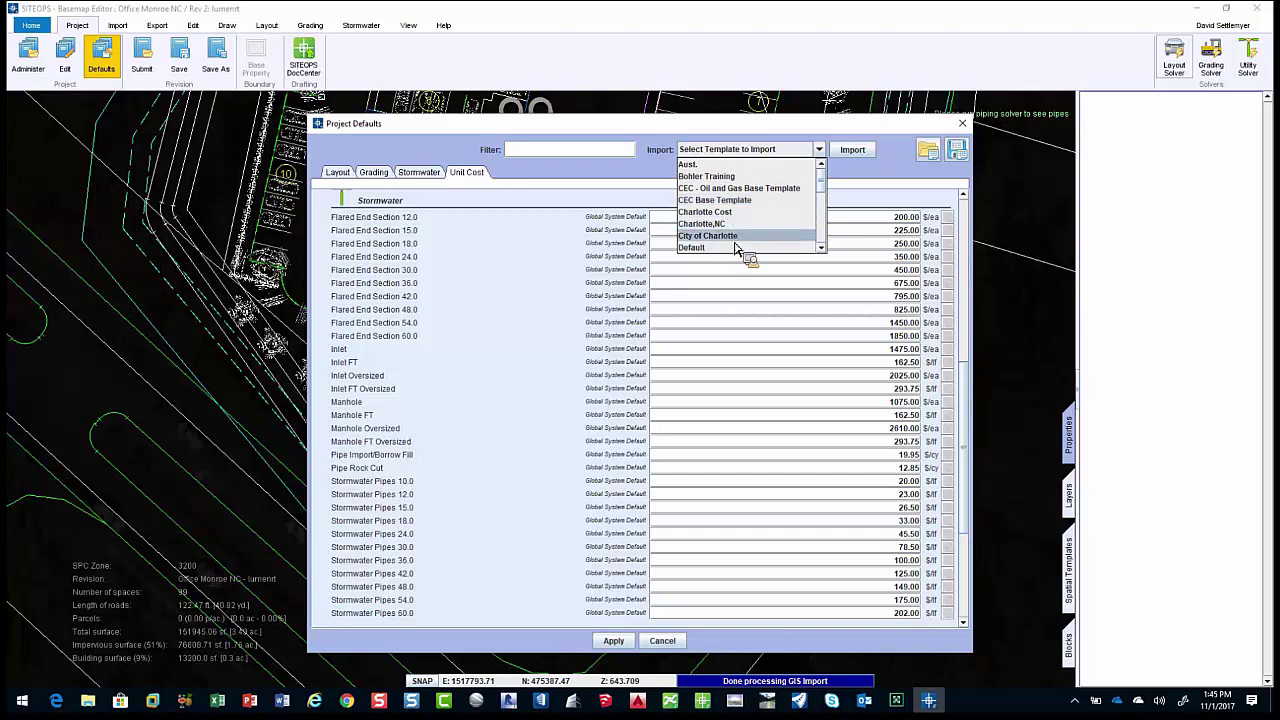
{"action": "scroll", "coordinate": [737, 250], "scroll_direction": "down", "scroll_amount": 1}
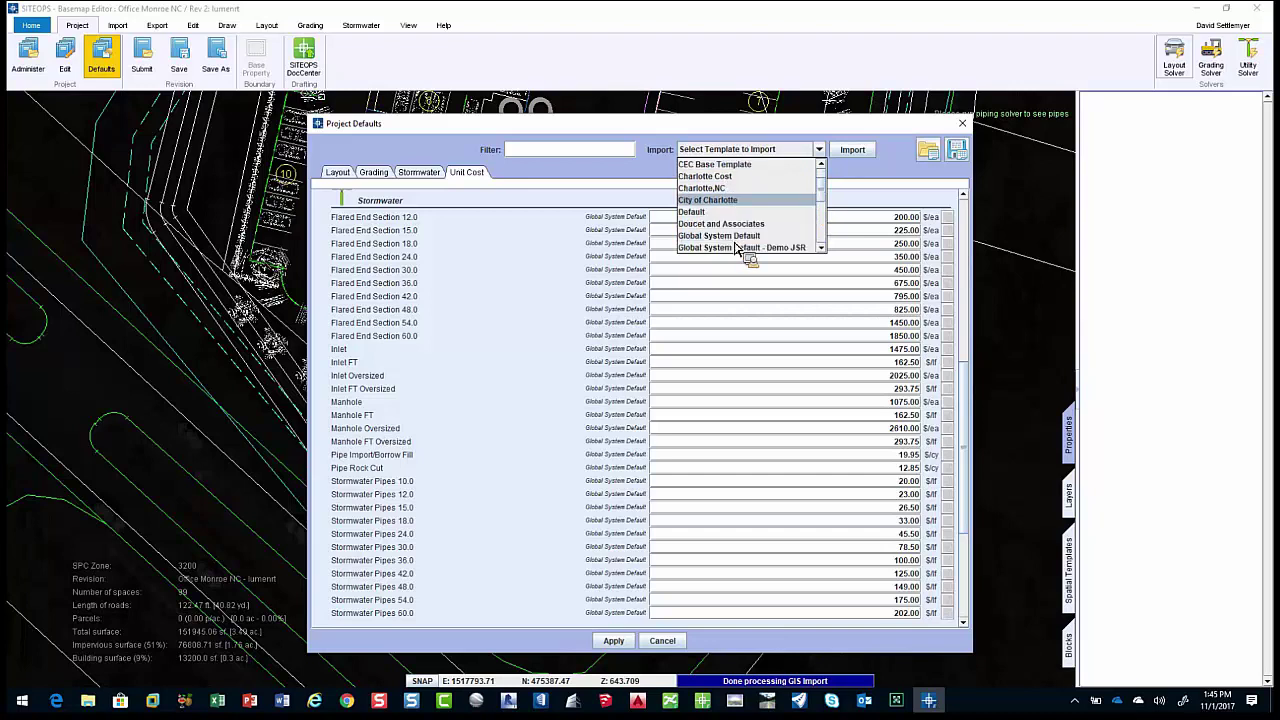
{"action": "left_click", "coordinate": [893, 189]}
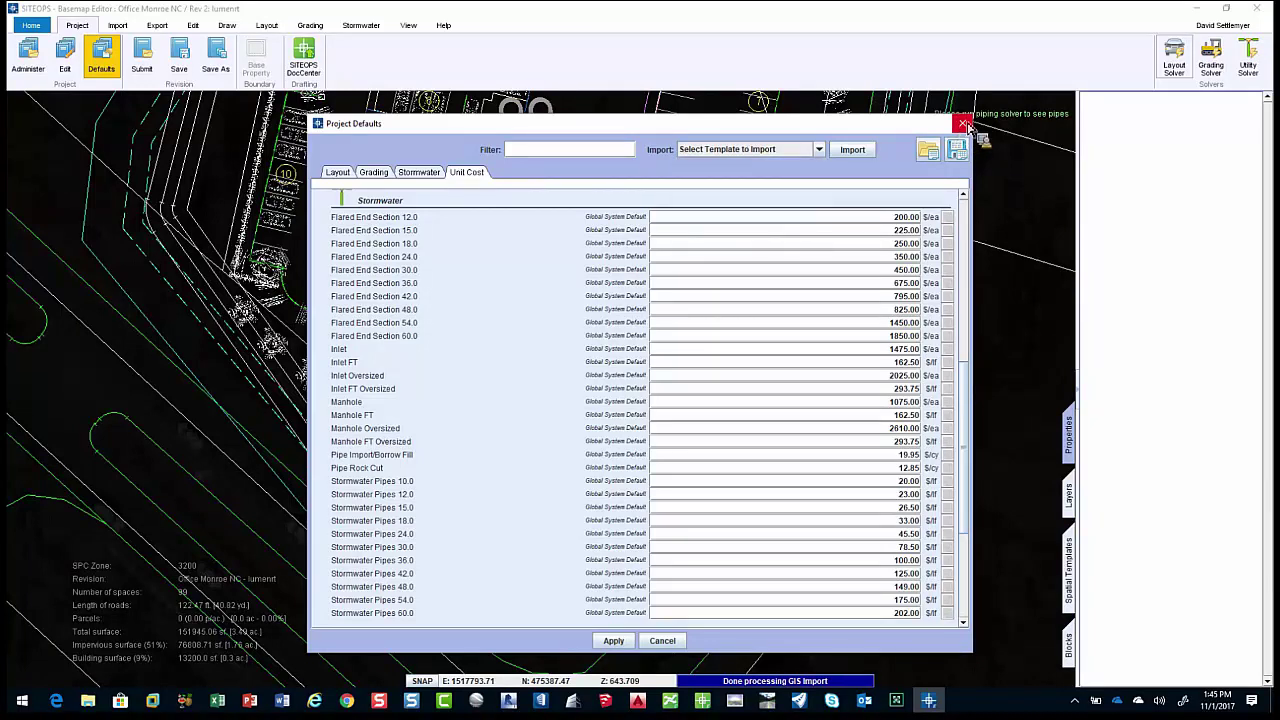
{"action": "left_click", "coordinate": [963, 124]}
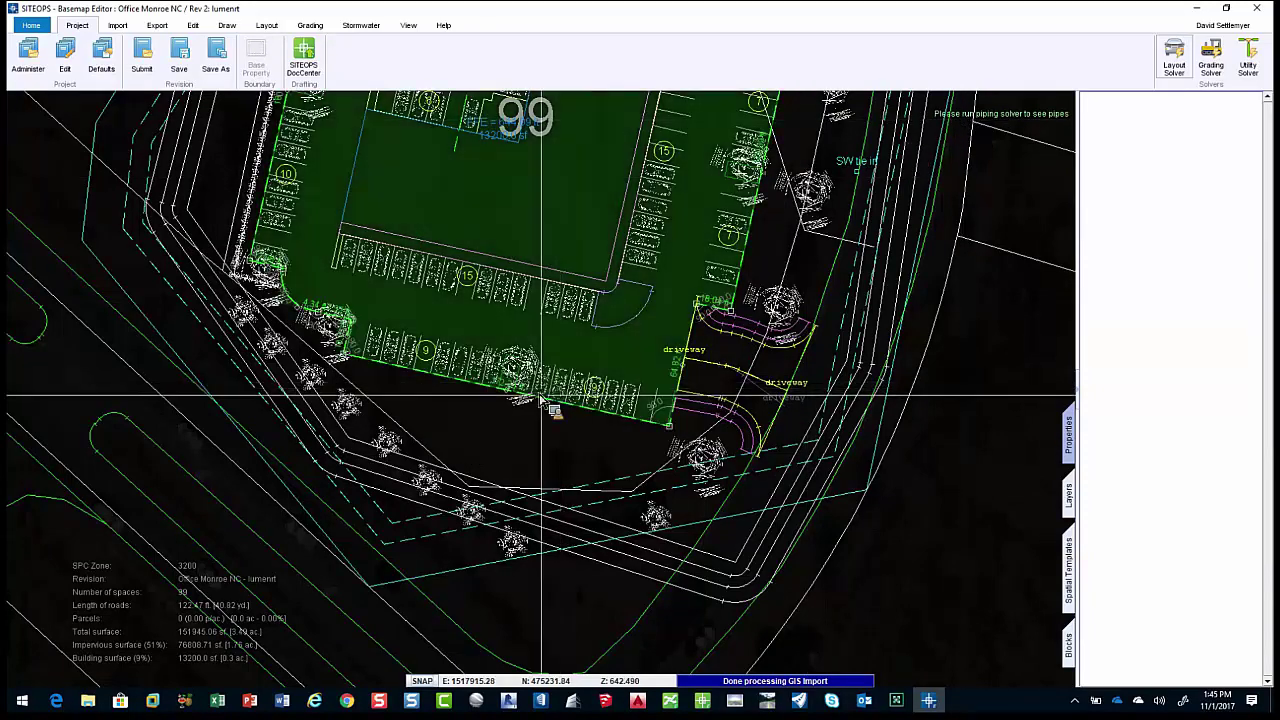
Inspect the southern parking row, view the Craft Office version 2 drawing in SITEOPS Documentation Center, and return to the basemap editor.
{"action": "left_click", "coordinate": [487, 398]}
{"action": "scroll", "coordinate": [490, 400], "scroll_direction": "up", "scroll_amount": 3}
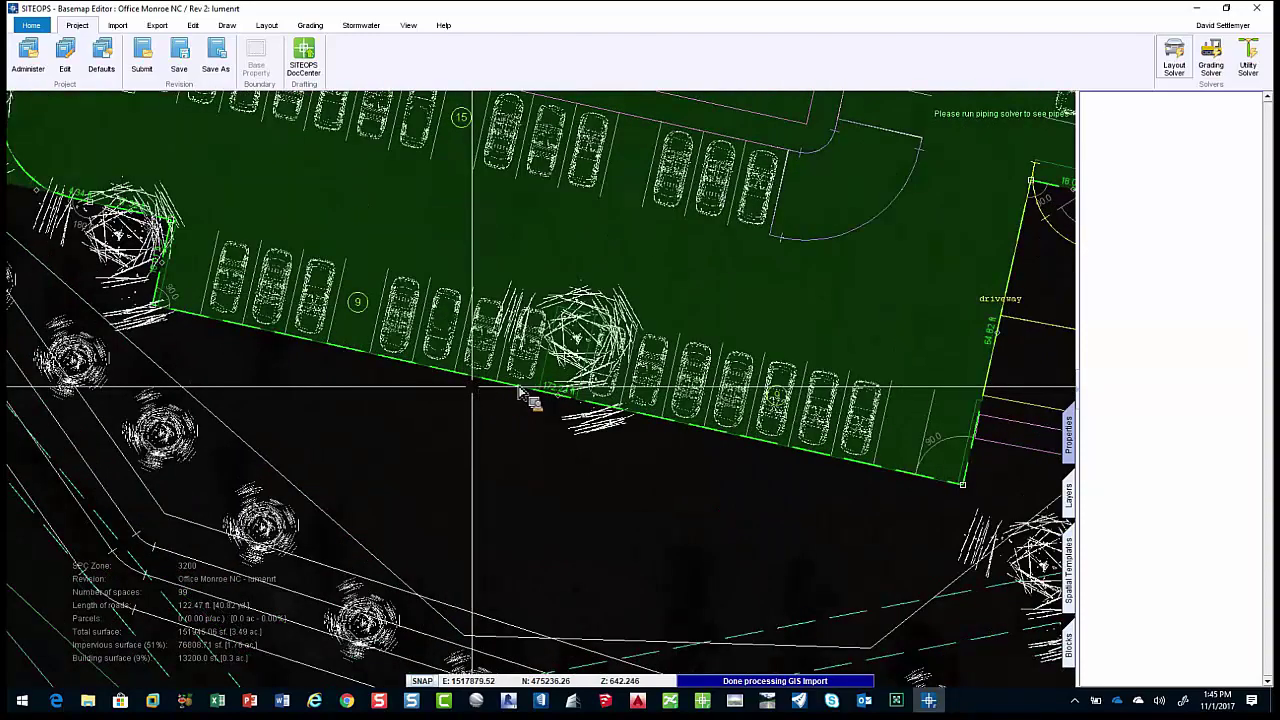
{"action": "scroll", "coordinate": [537, 397], "scroll_direction": "up", "scroll_amount": 3}
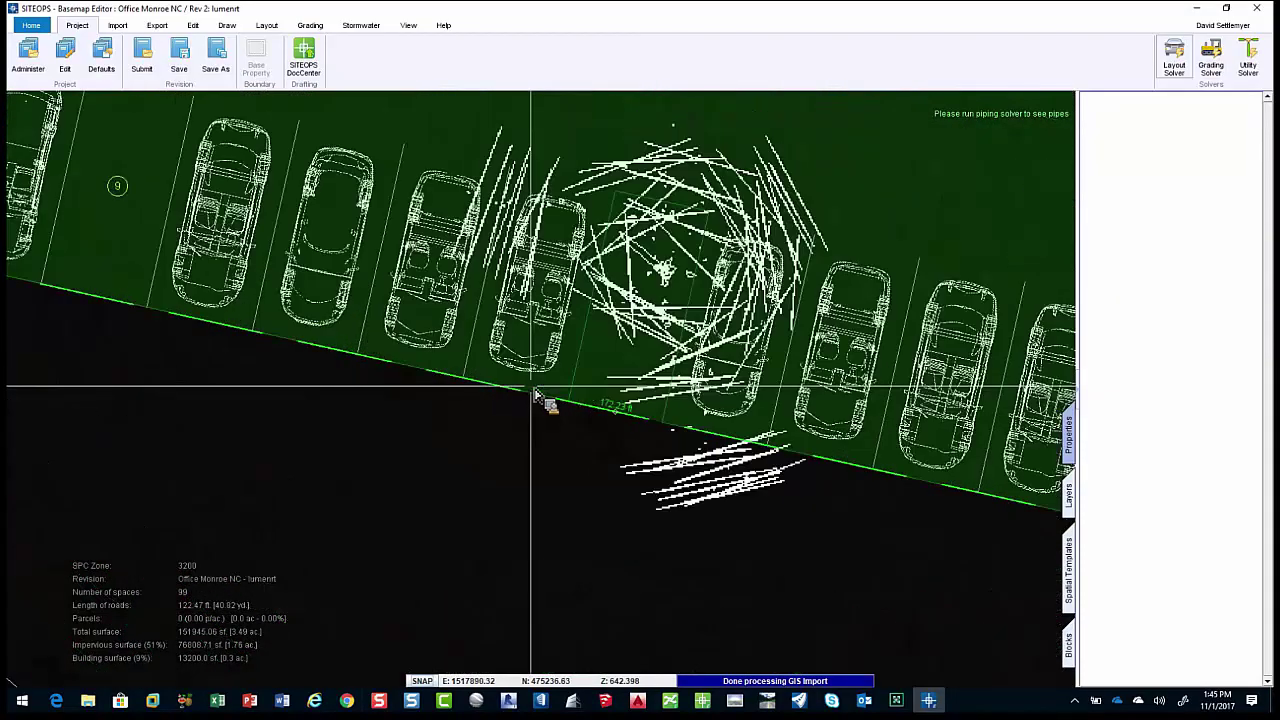
{"action": "scroll", "coordinate": [537, 397], "scroll_direction": "down", "scroll_amount": 5}
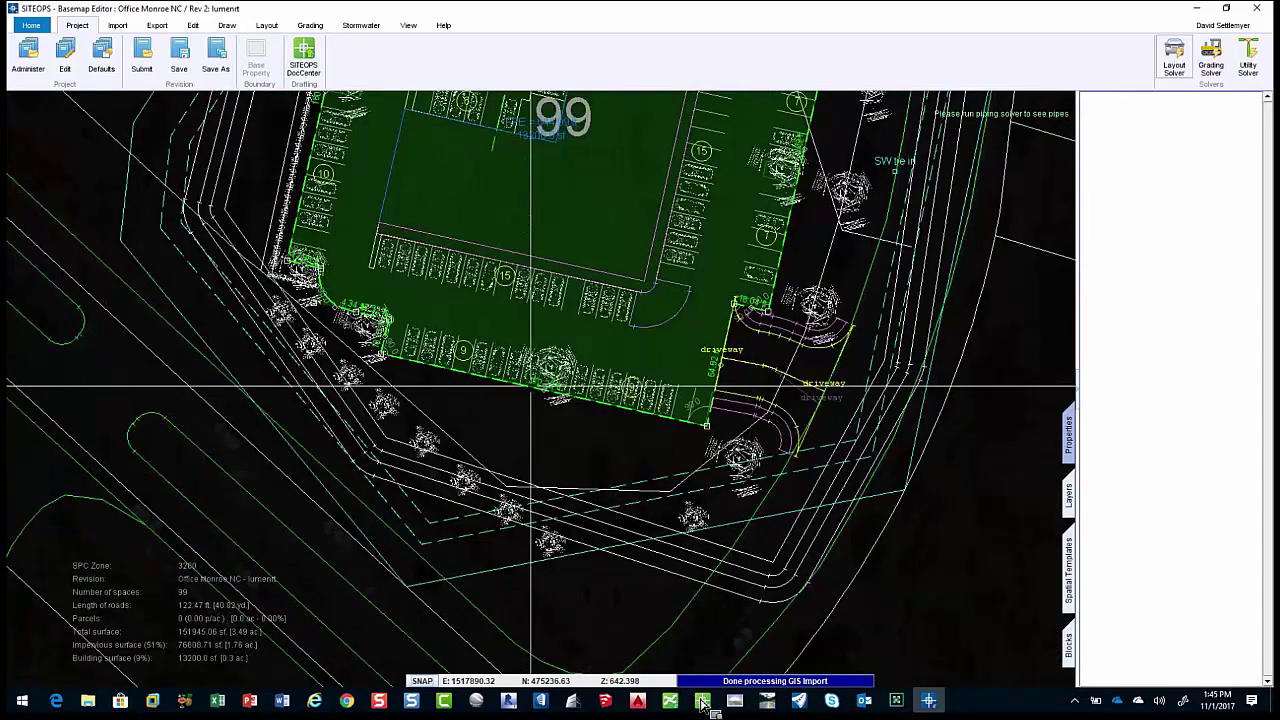
{"action": "left_click", "coordinate": [703, 701]}
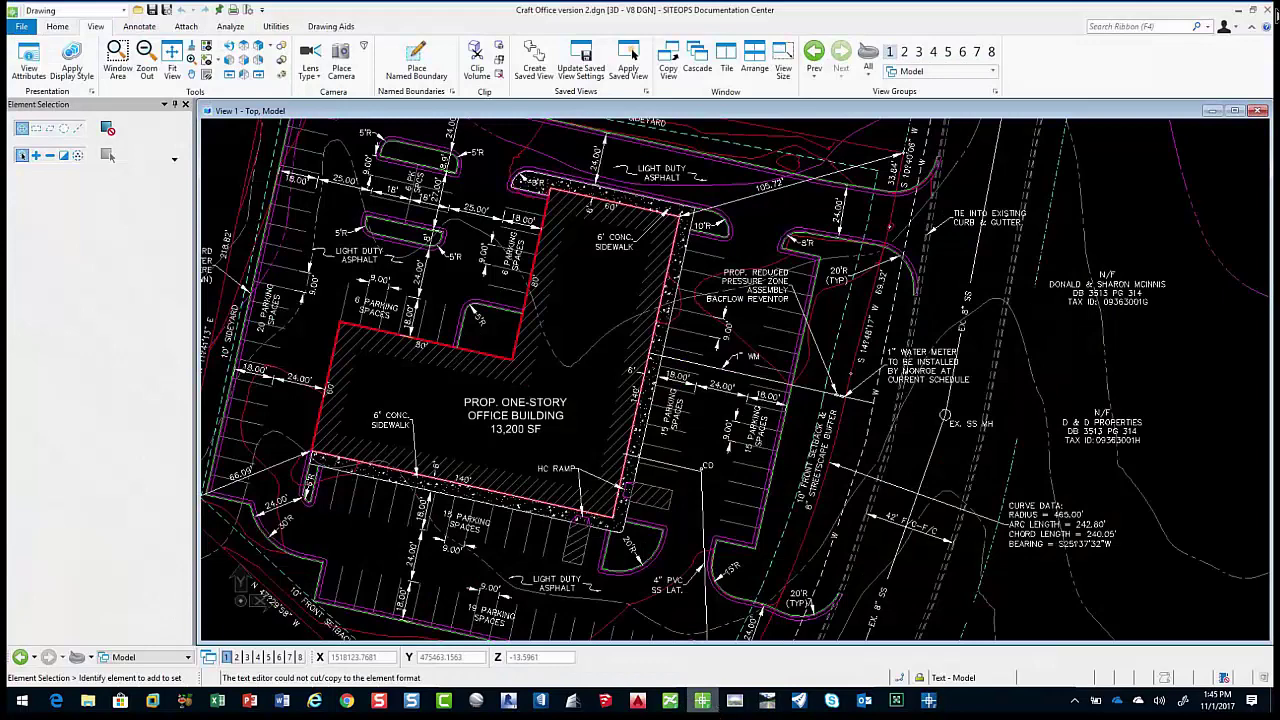
{"action": "left_click", "coordinate": [1238, 10]}
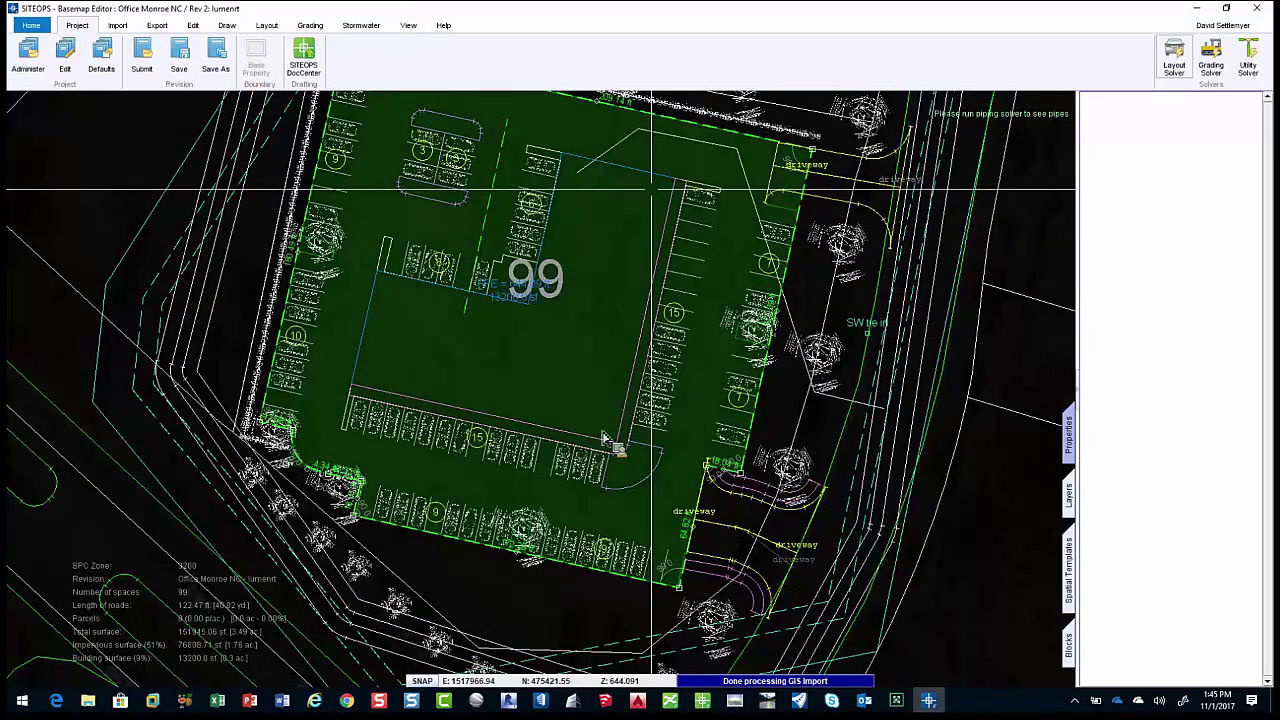
Measure the distance across the eastern parking bay just north of the southeast driveway, and query the elevations inside the parking lot.
{"action": "scroll", "coordinate": [608, 443], "scroll_direction": "up", "scroll_amount": 3}
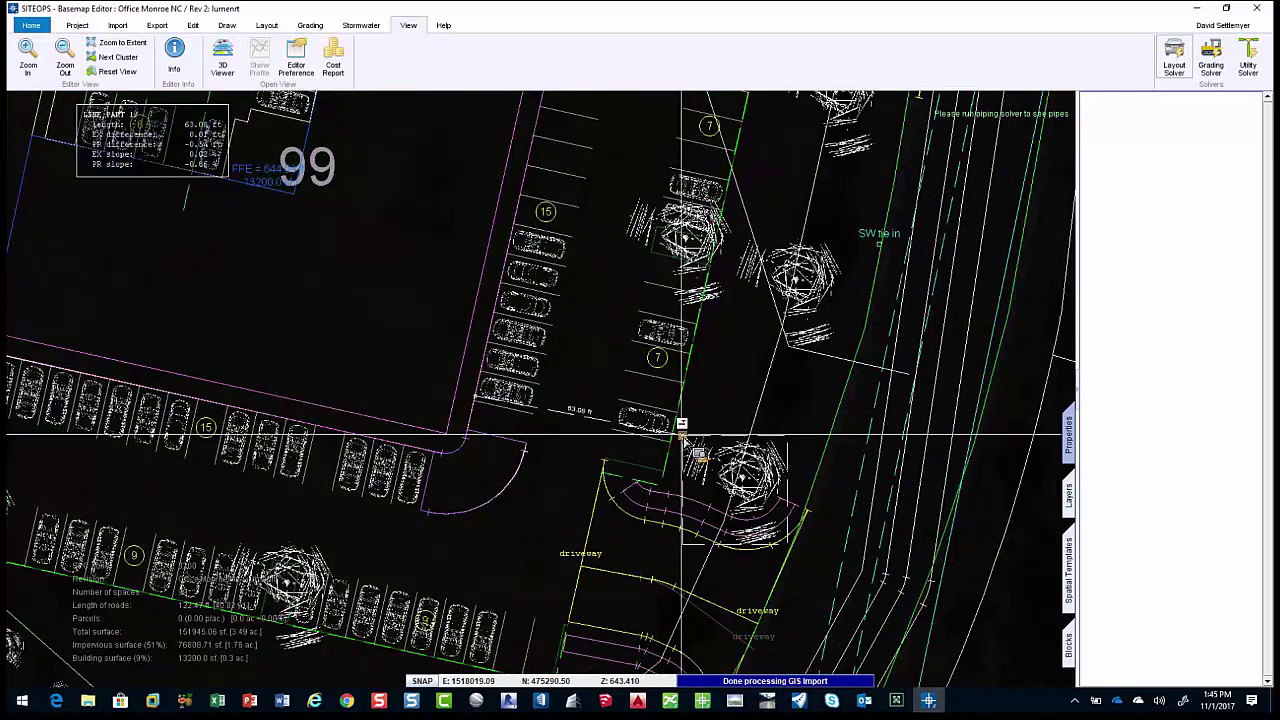
{"action": "scroll", "coordinate": [673, 440], "scroll_direction": "up", "scroll_amount": 5}
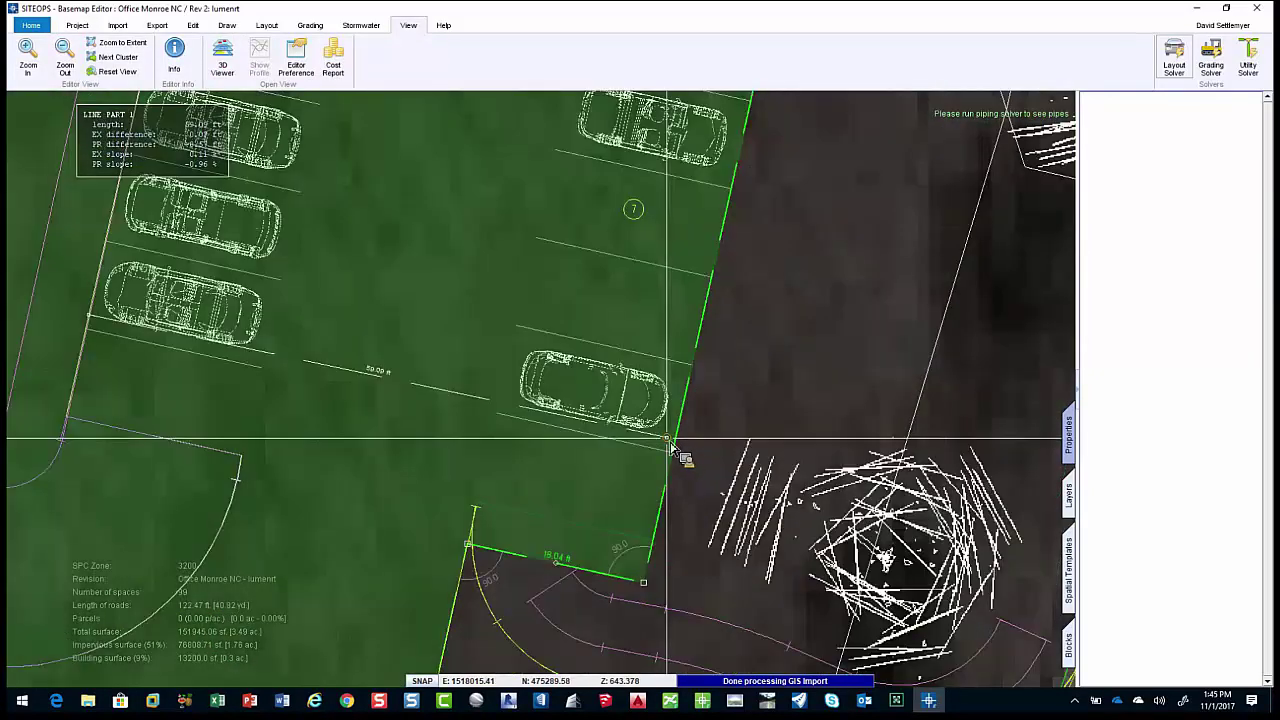
{"action": "left_click_drag", "start_coordinate": [672, 447], "coordinate": [681, 451]}
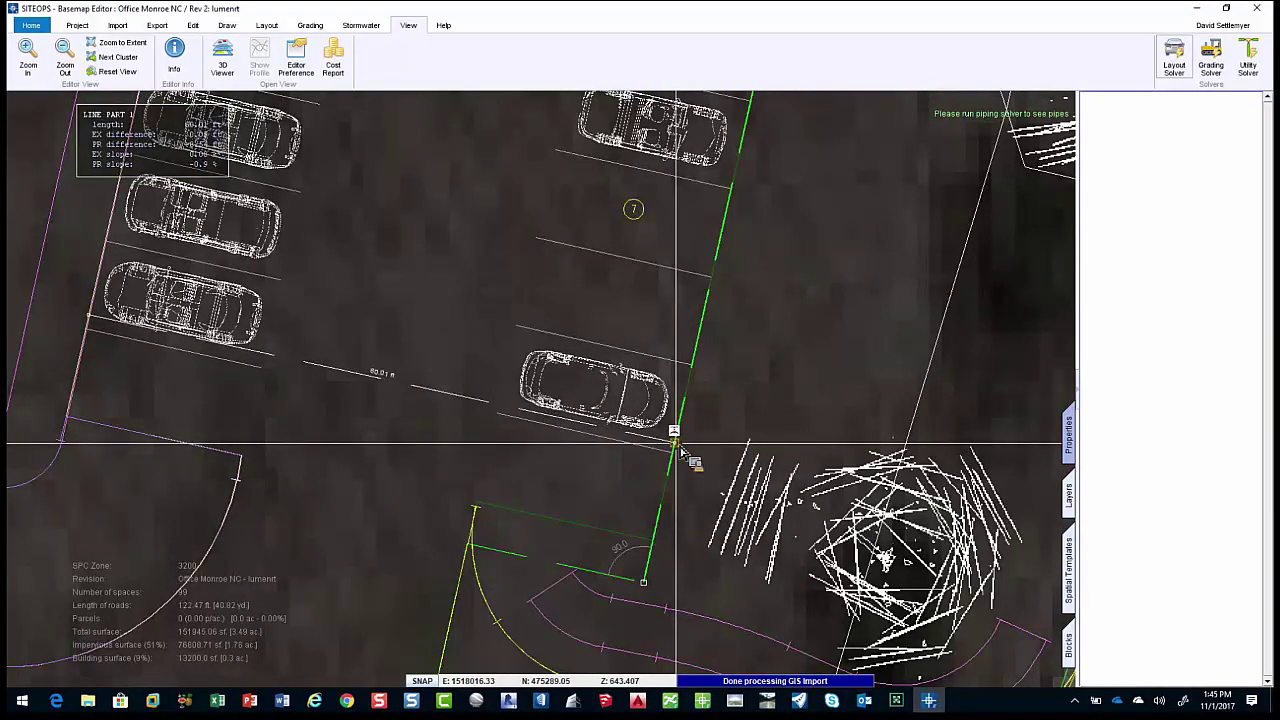
{"action": "scroll", "coordinate": [681, 451], "scroll_direction": "down", "scroll_amount": 4}
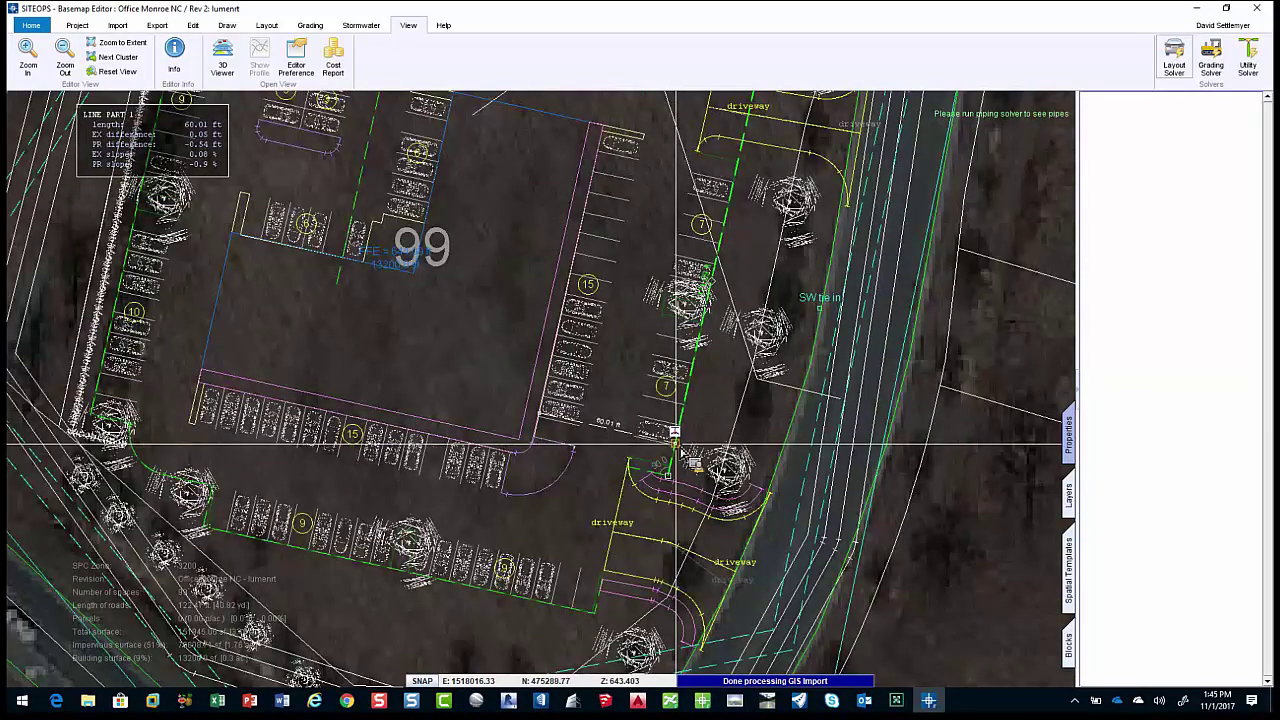
{"action": "left_click", "coordinate": [676, 443]}
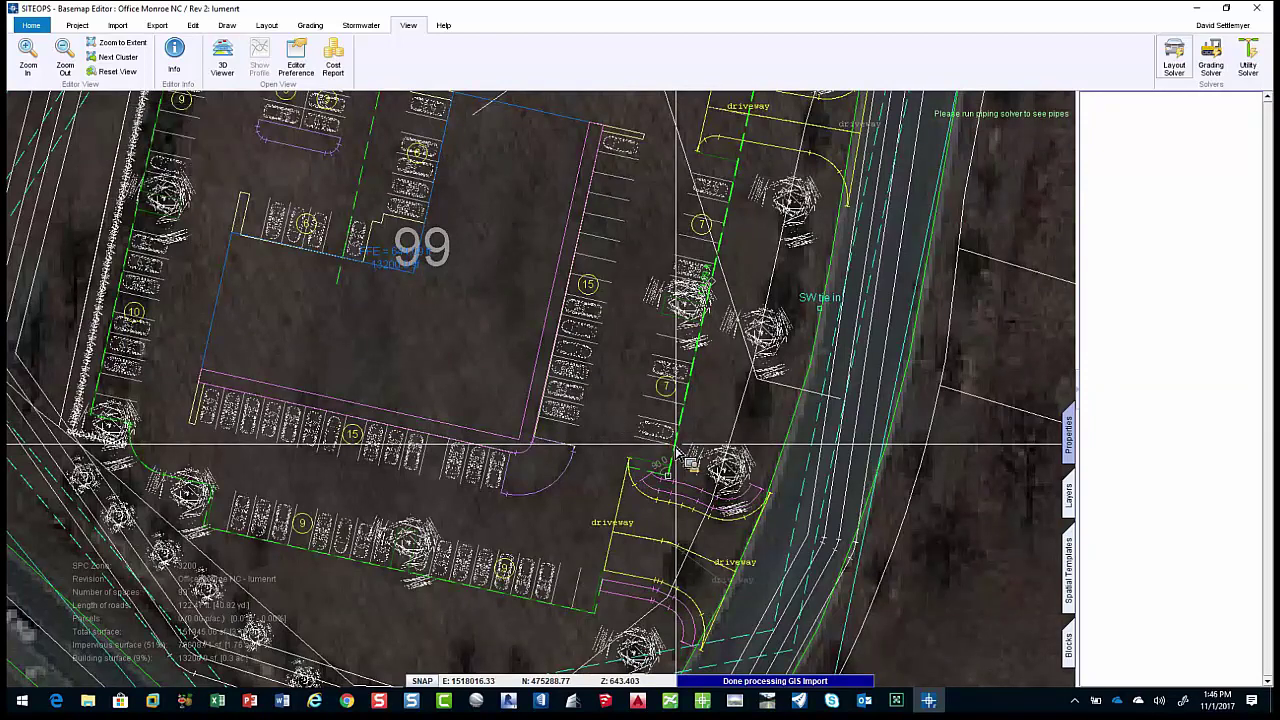
{"action": "left_click", "coordinate": [194, 58]}
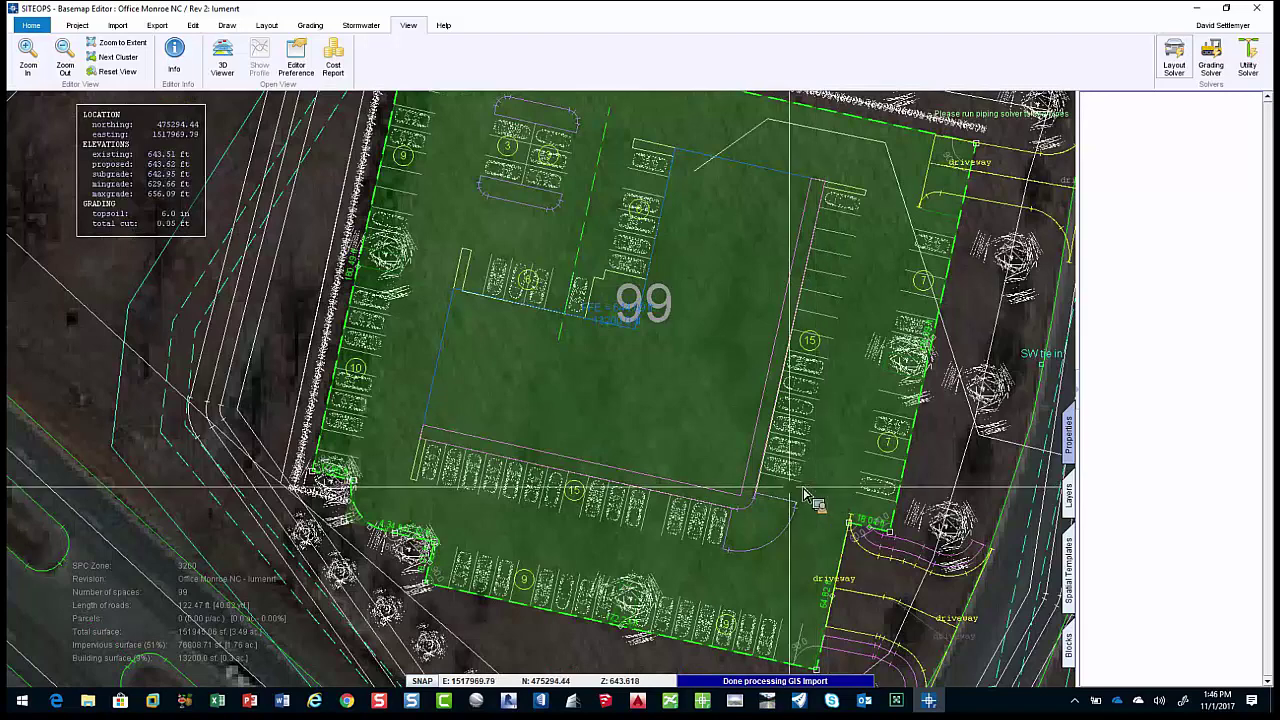
Switch to SITEOPS Documentation Center to examine the dimensioned parking around the office building, and return to the basemap editor.
{"action": "left_click", "coordinate": [703, 700]}
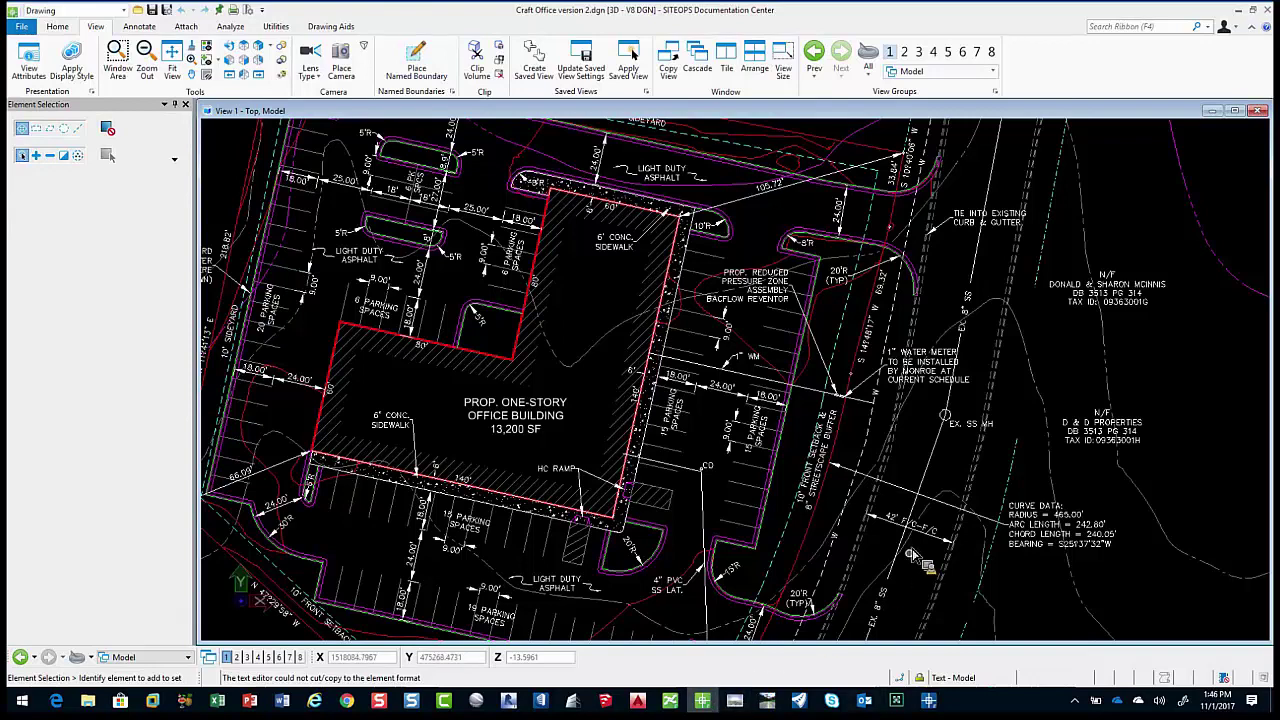
{"action": "scroll", "coordinate": [815, 476], "scroll_direction": "down", "scroll_amount": 3}
{"action": "scroll", "coordinate": [800, 472], "scroll_direction": "up", "scroll_amount": 4}
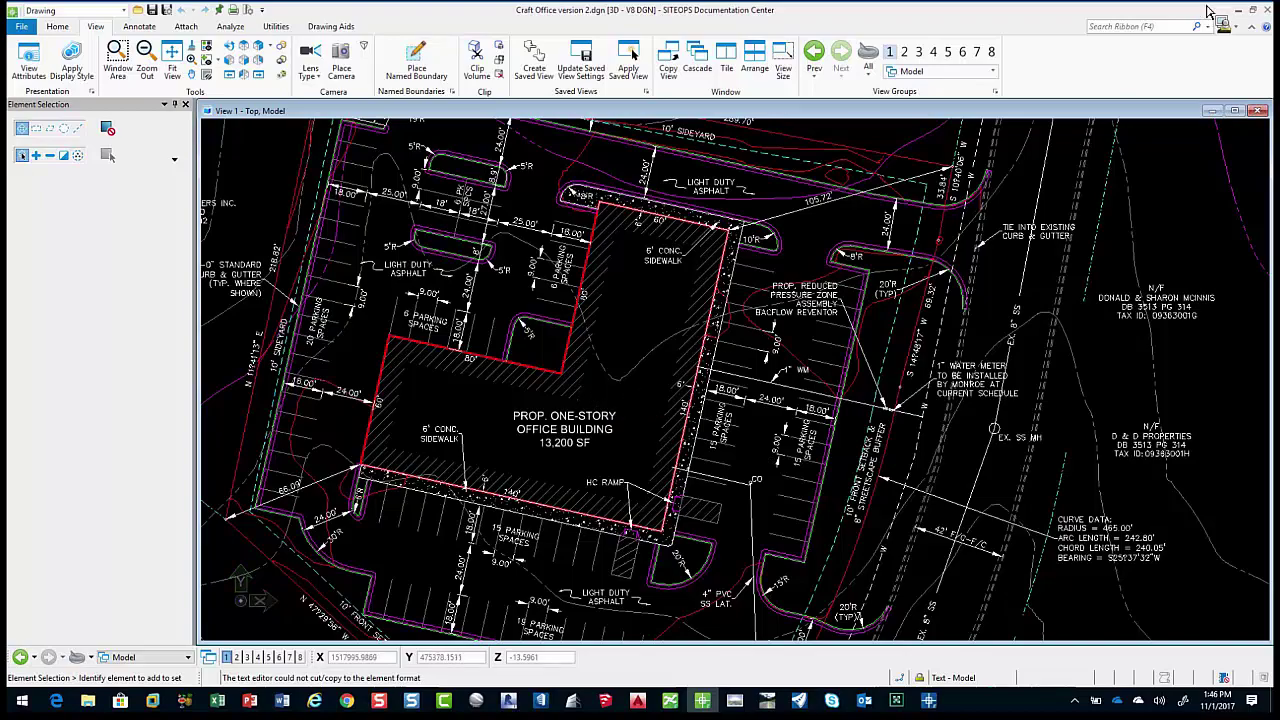
{"action": "left_click", "coordinate": [1238, 13]}
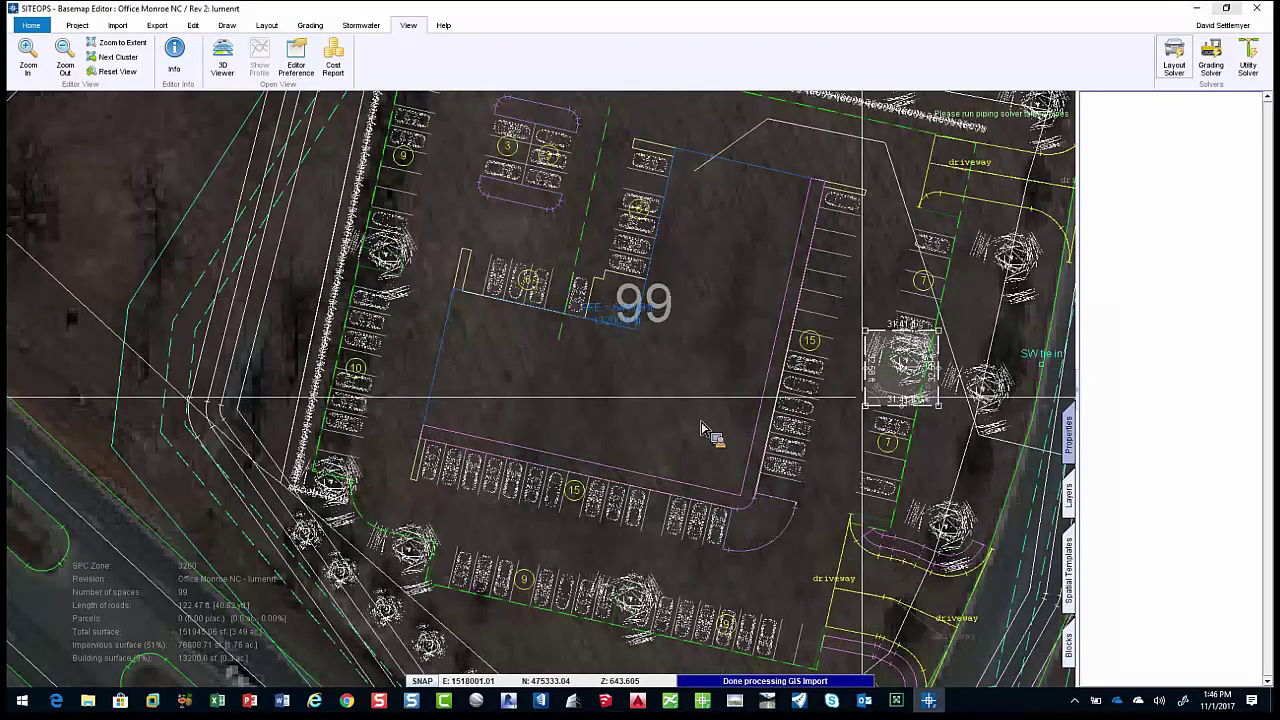
Look over the whole site plan against the neighbouring parcels and roads on the aerial image.
{"action": "left_click", "coordinate": [703, 430]}
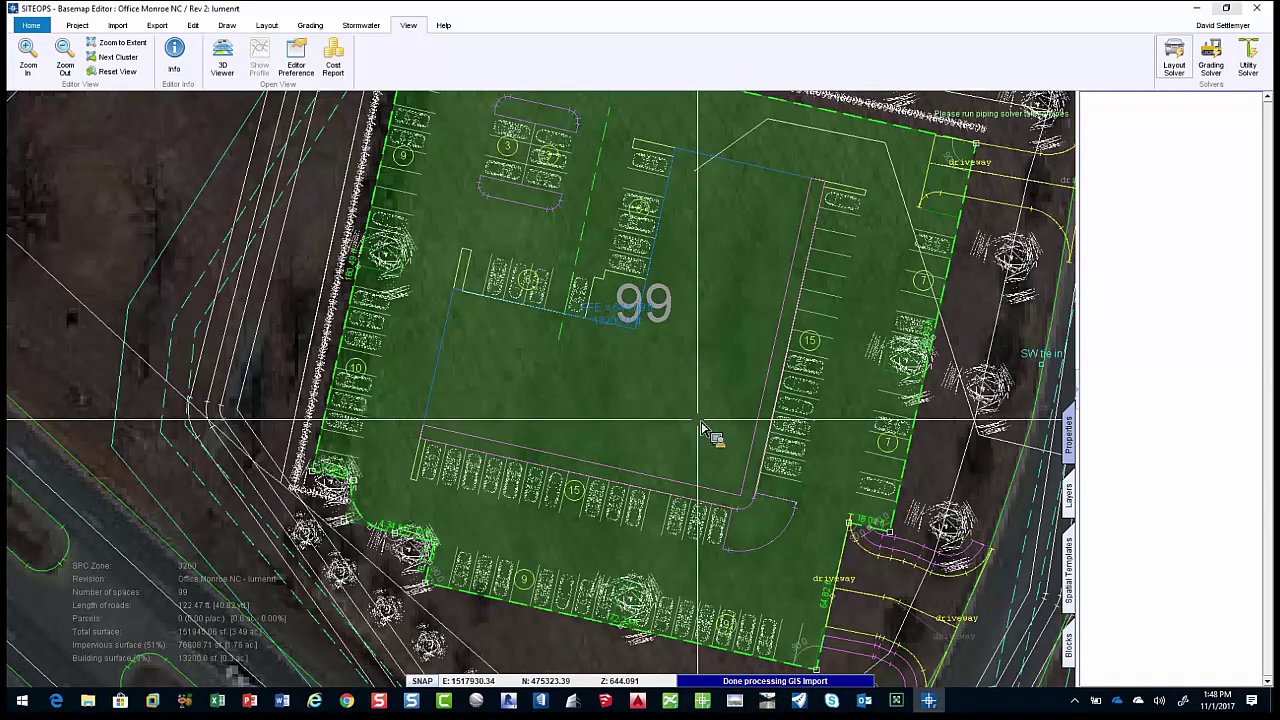
{"action": "scroll", "coordinate": [590, 463], "scroll_direction": "down", "scroll_amount": 1}
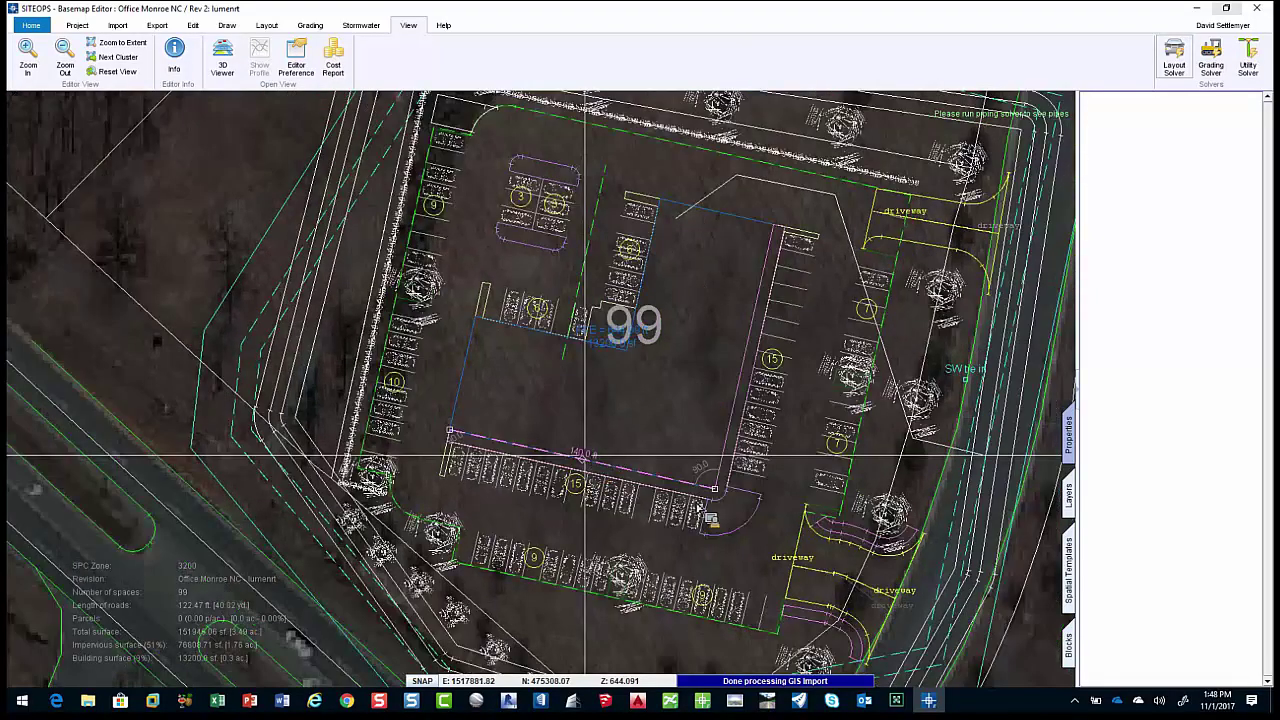
{"action": "scroll", "coordinate": [662, 337], "scroll_direction": "down", "scroll_amount": 1}
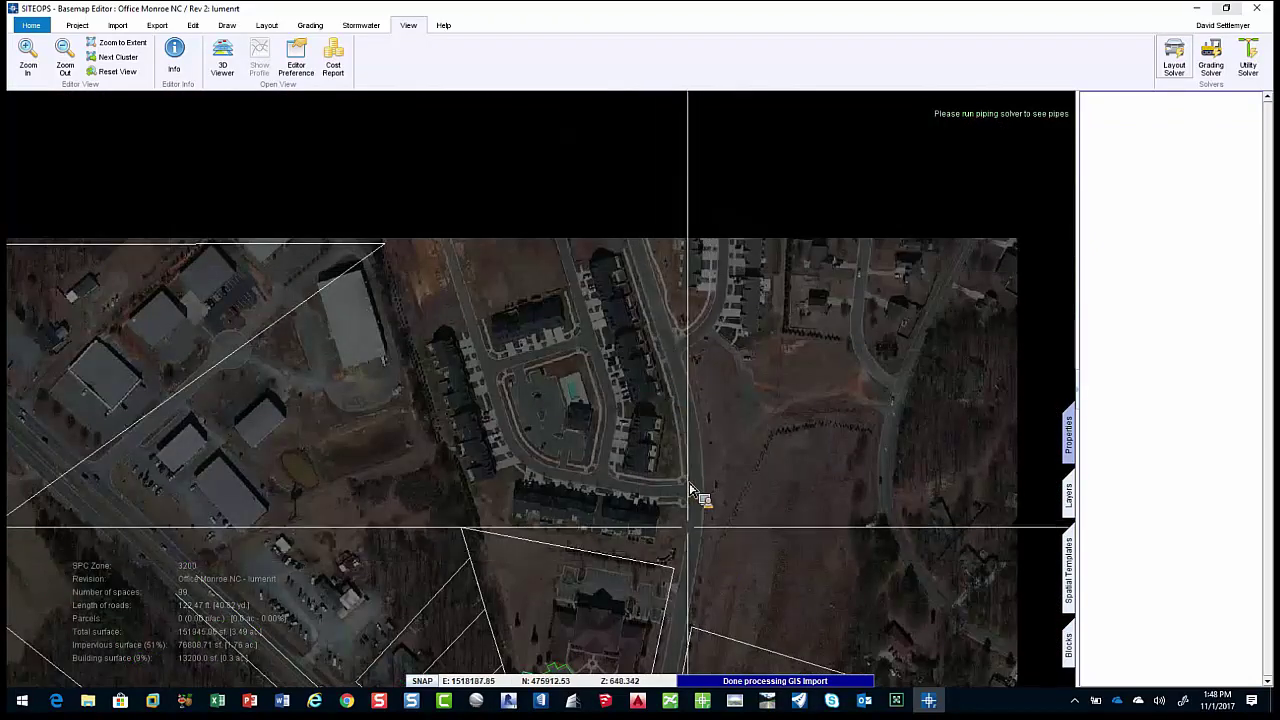
{"action": "scroll", "coordinate": [720, 517], "scroll_direction": "up", "scroll_amount": 1}
{"action": "middle_click_drag", "start_coordinate": [720, 517], "coordinate": [762, 290]}
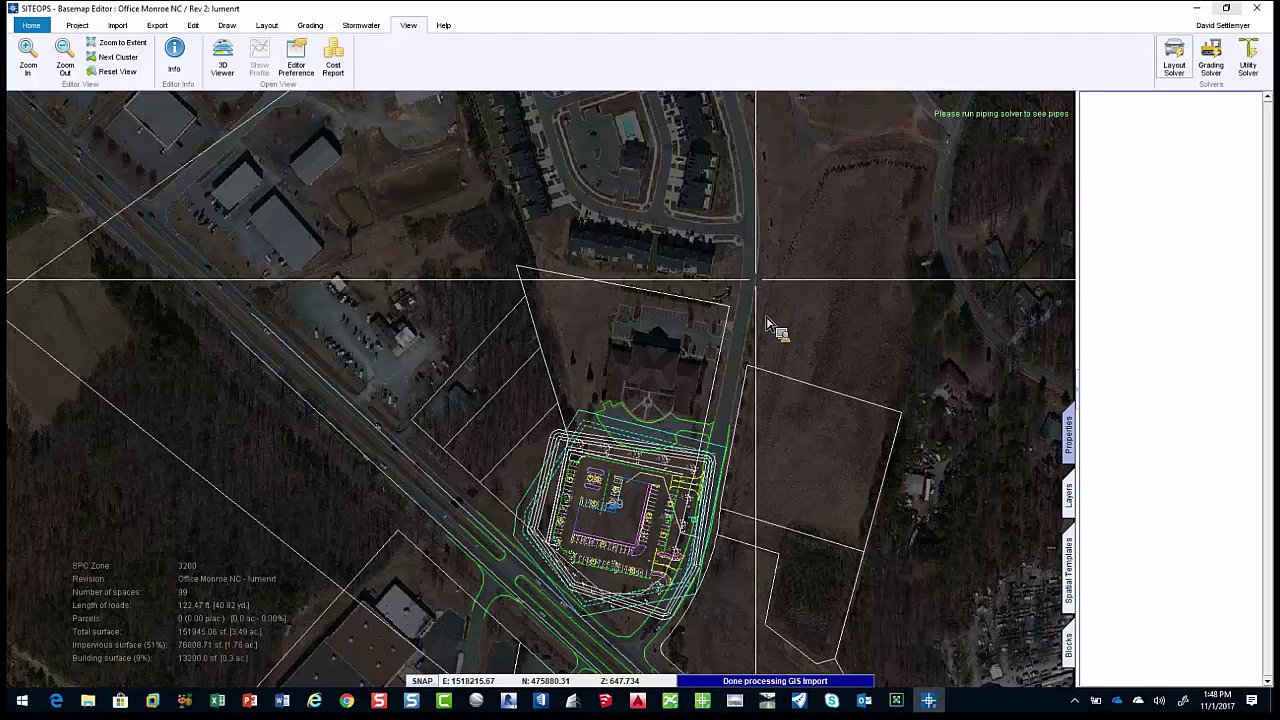
{"action": "scroll", "coordinate": [607, 628], "scroll_direction": "up", "scroll_amount": 2}
{"action": "left_click", "coordinate": [625, 610]}
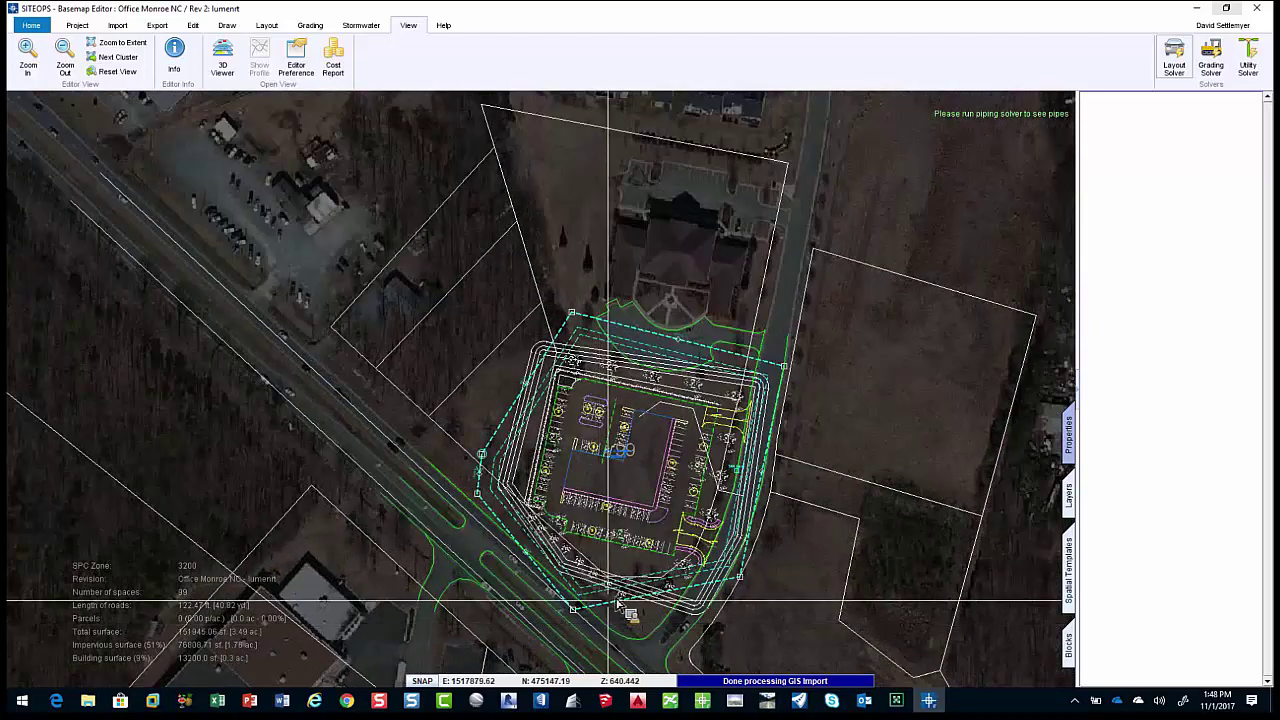
{"action": "scroll", "coordinate": [552, 519], "scroll_direction": "up", "scroll_amount": 1}
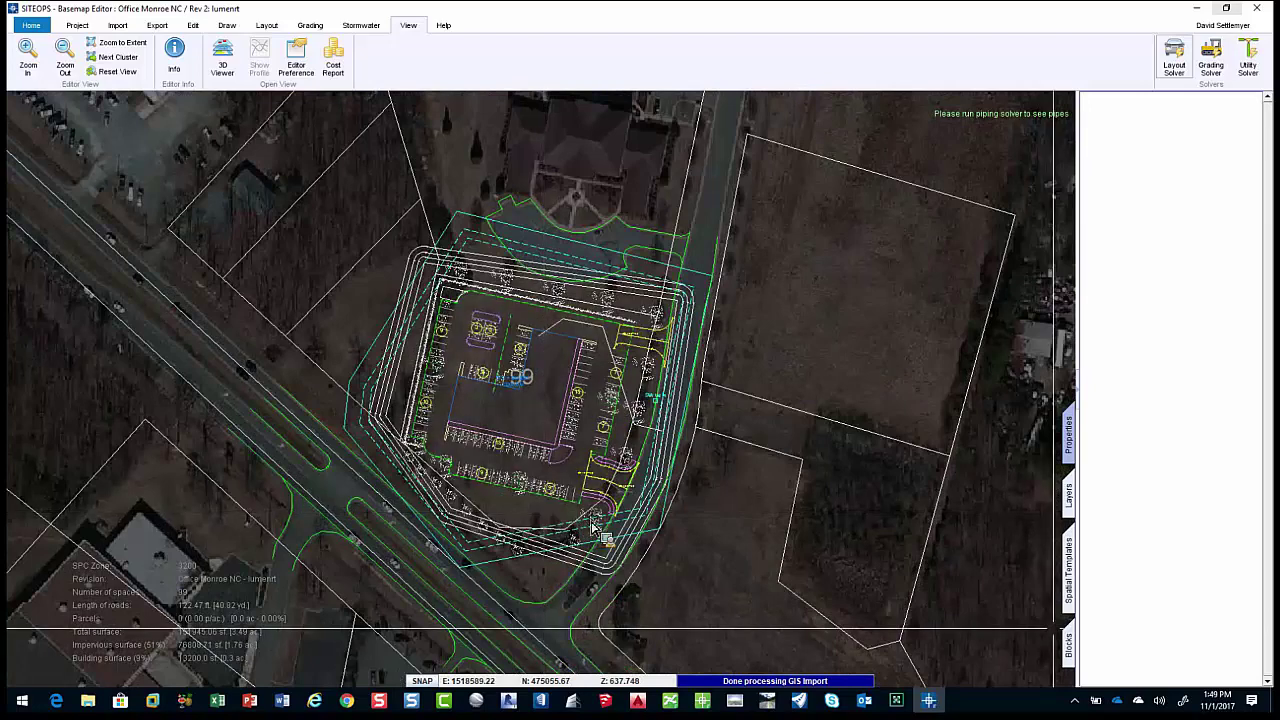
Display the Earth Movement, Flow Graph, Linkage and Watershed debug layers one at a time, hiding each again after viewing it.
{"action": "left_click", "coordinate": [1068, 495]}
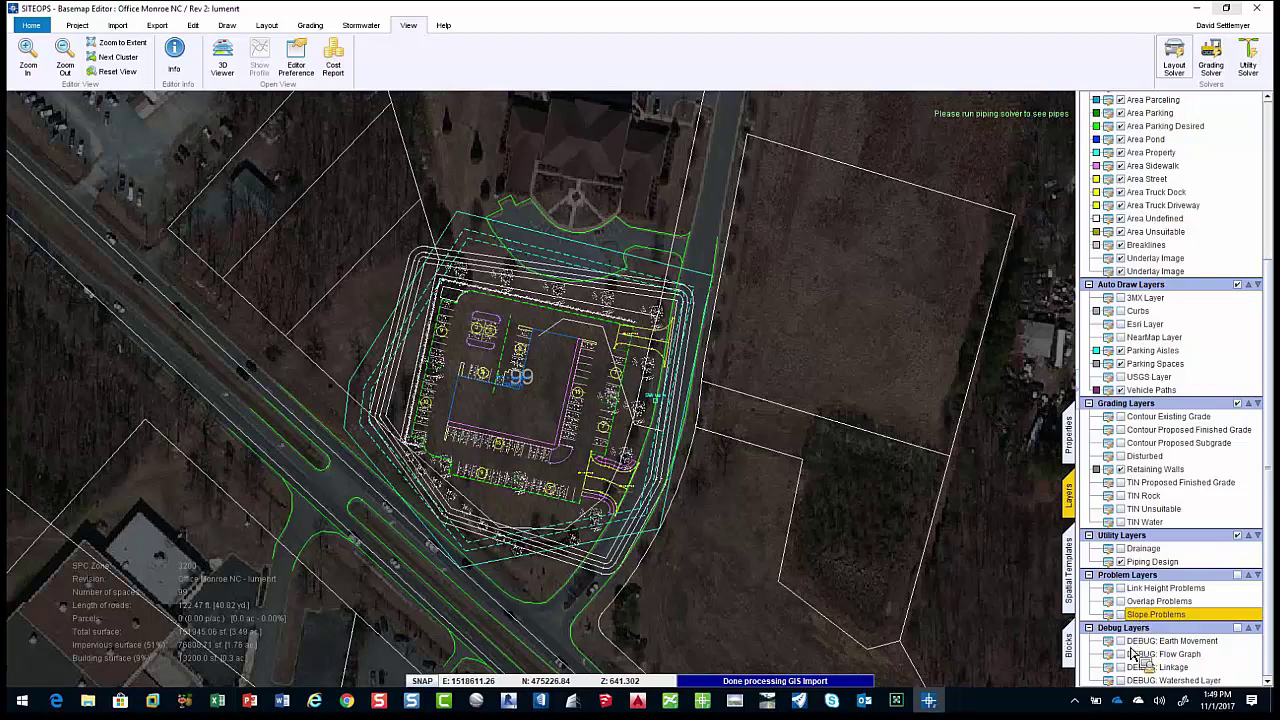
{"action": "left_click", "coordinate": [1122, 652]}
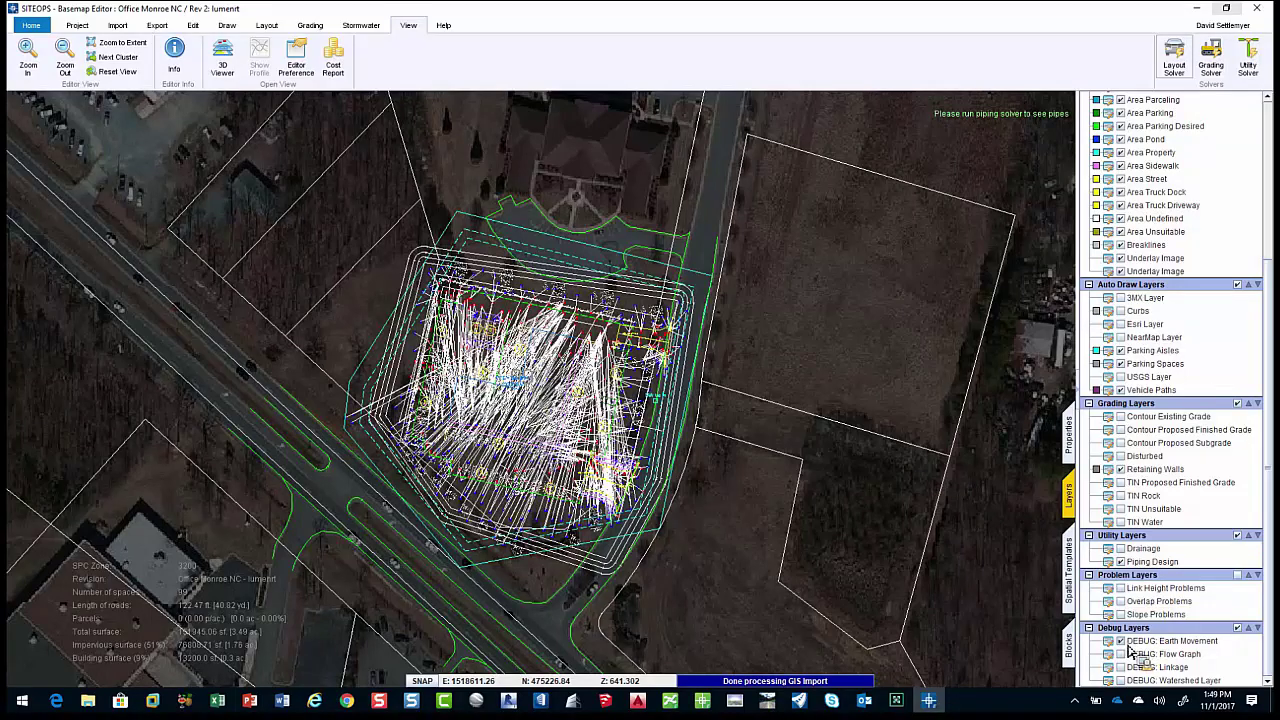
{"action": "left_click", "coordinate": [1122, 653]}
{"action": "left_click", "coordinate": [1122, 654]}
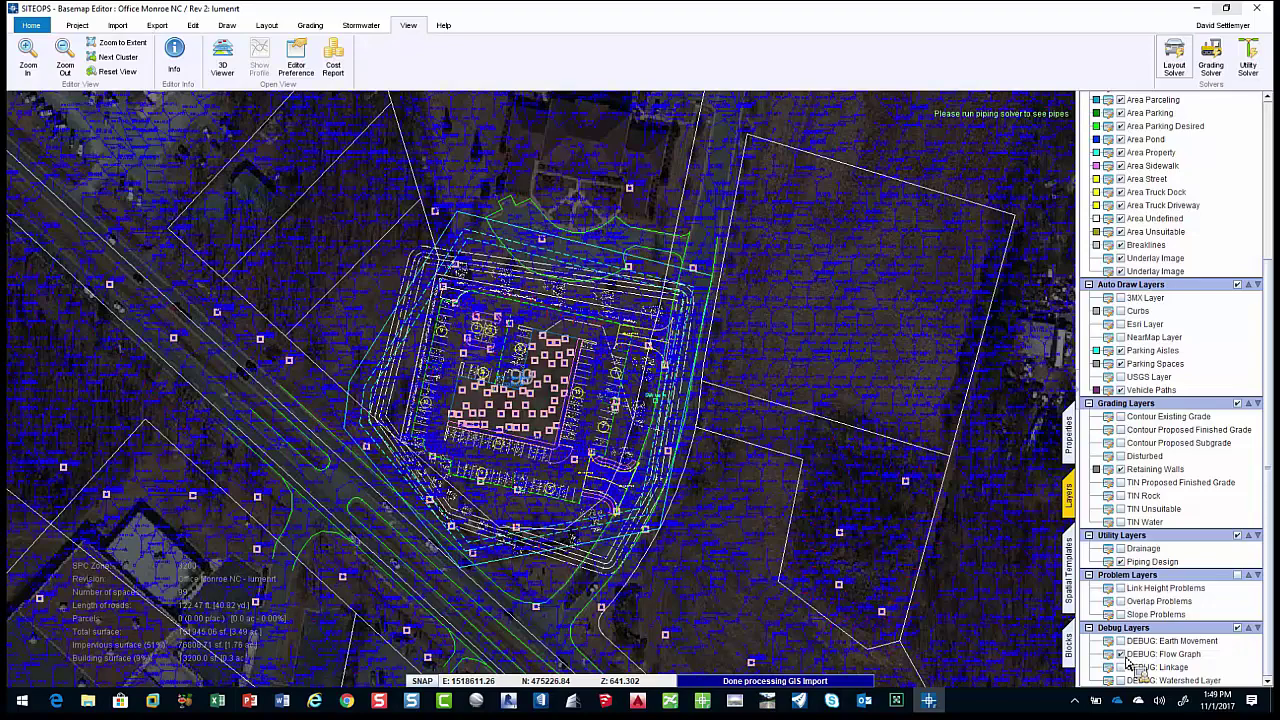
{"action": "left_click", "coordinate": [1121, 654]}
{"action": "left_click", "coordinate": [1121, 667]}
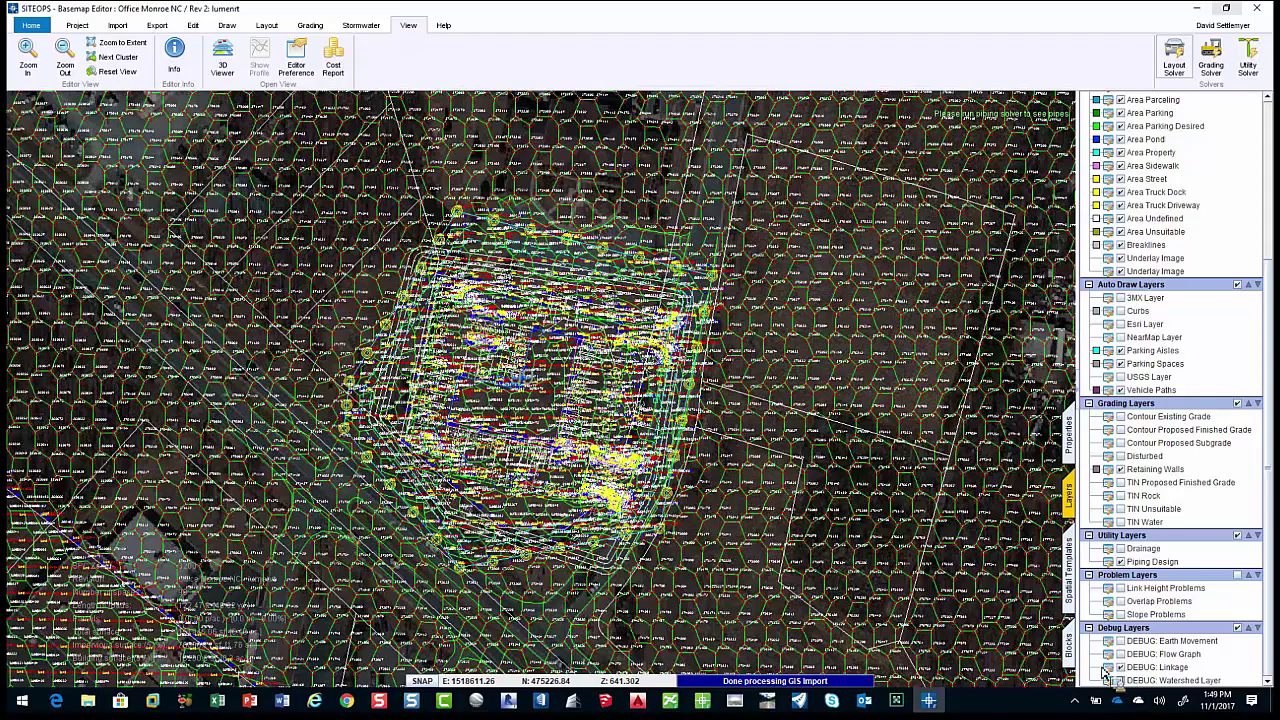
{"action": "left_click", "coordinate": [1121, 667]}
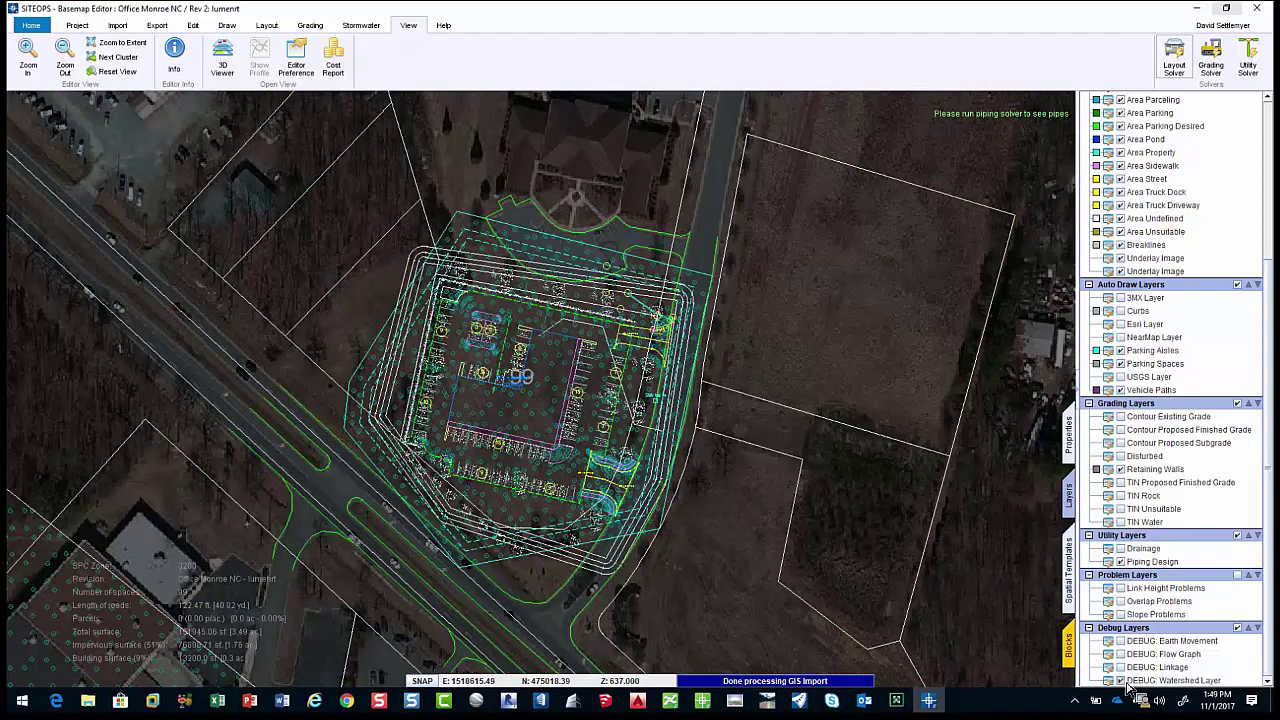
{"action": "left_click", "coordinate": [1121, 680]}
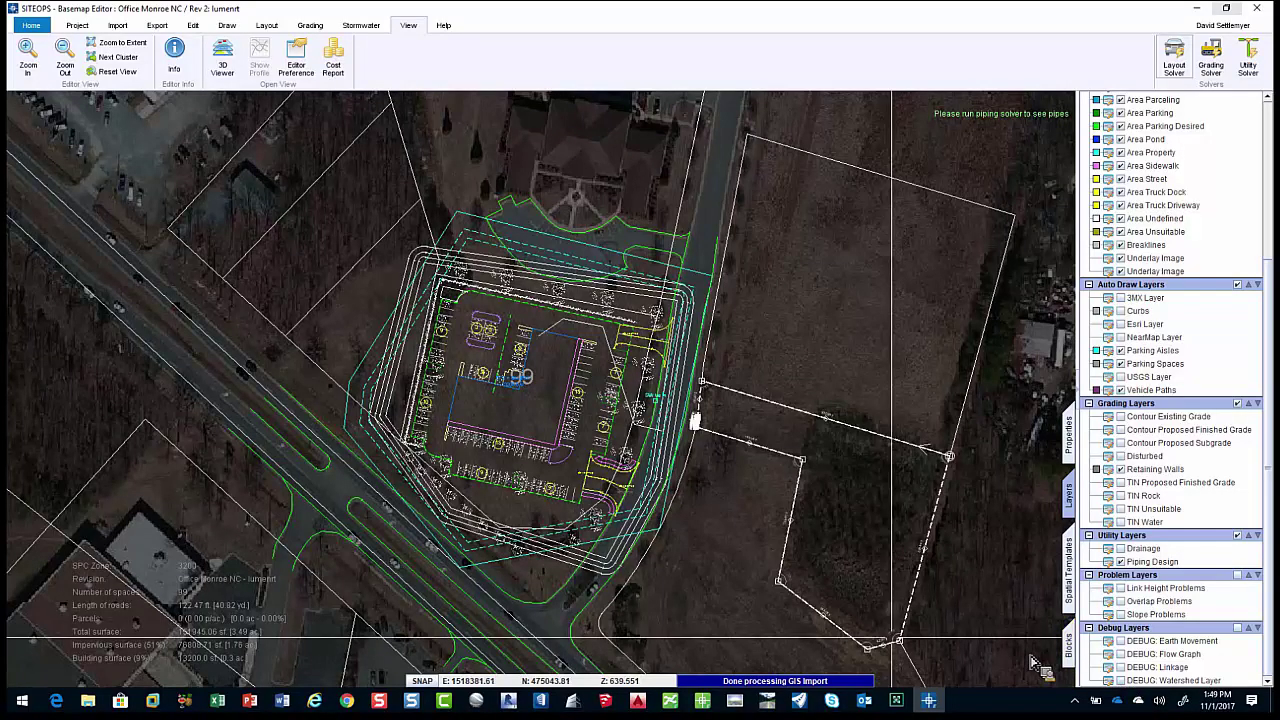
{"action": "left_click", "coordinate": [310, 26]}
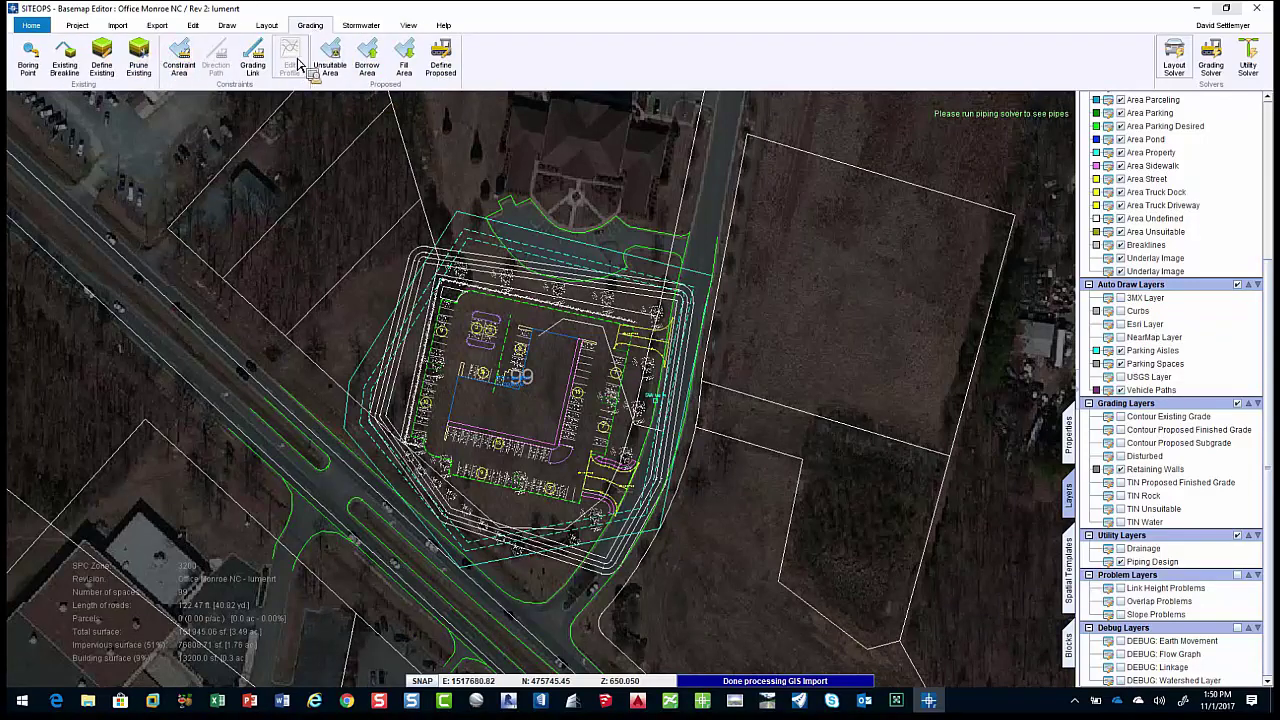
{"action": "left_click", "coordinate": [358, 26]}
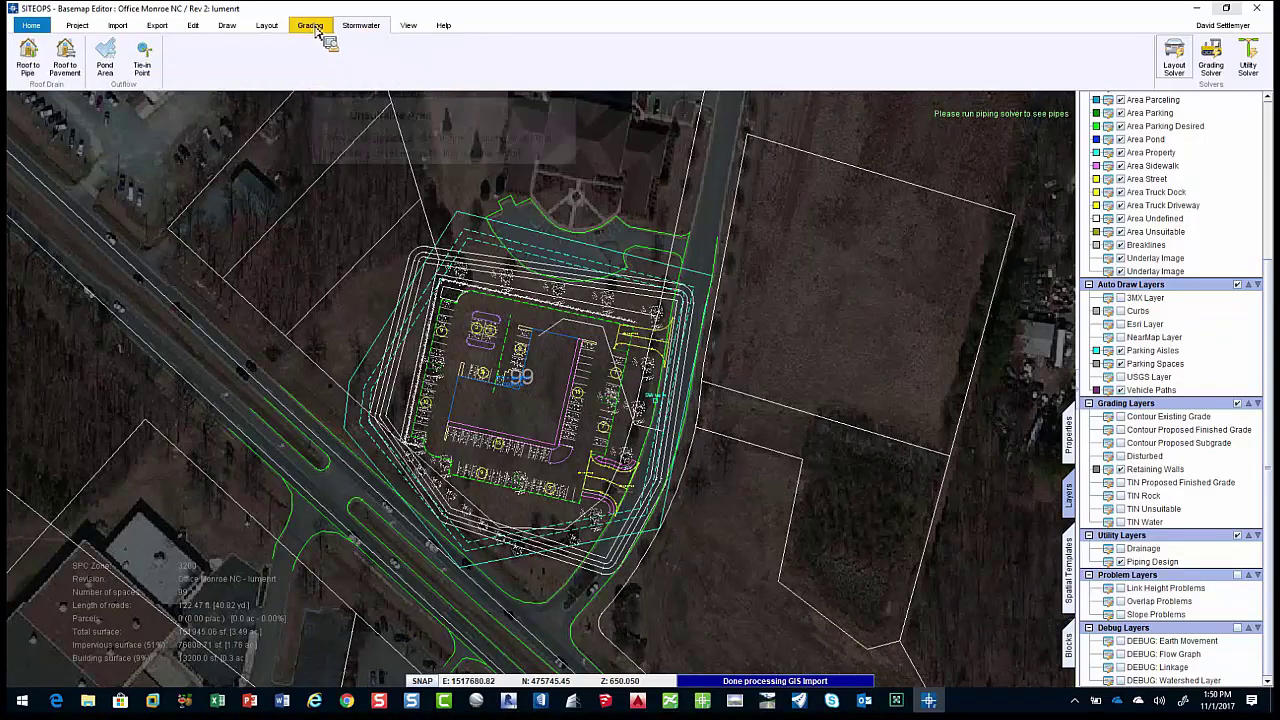
{"action": "left_click", "coordinate": [311, 27]}
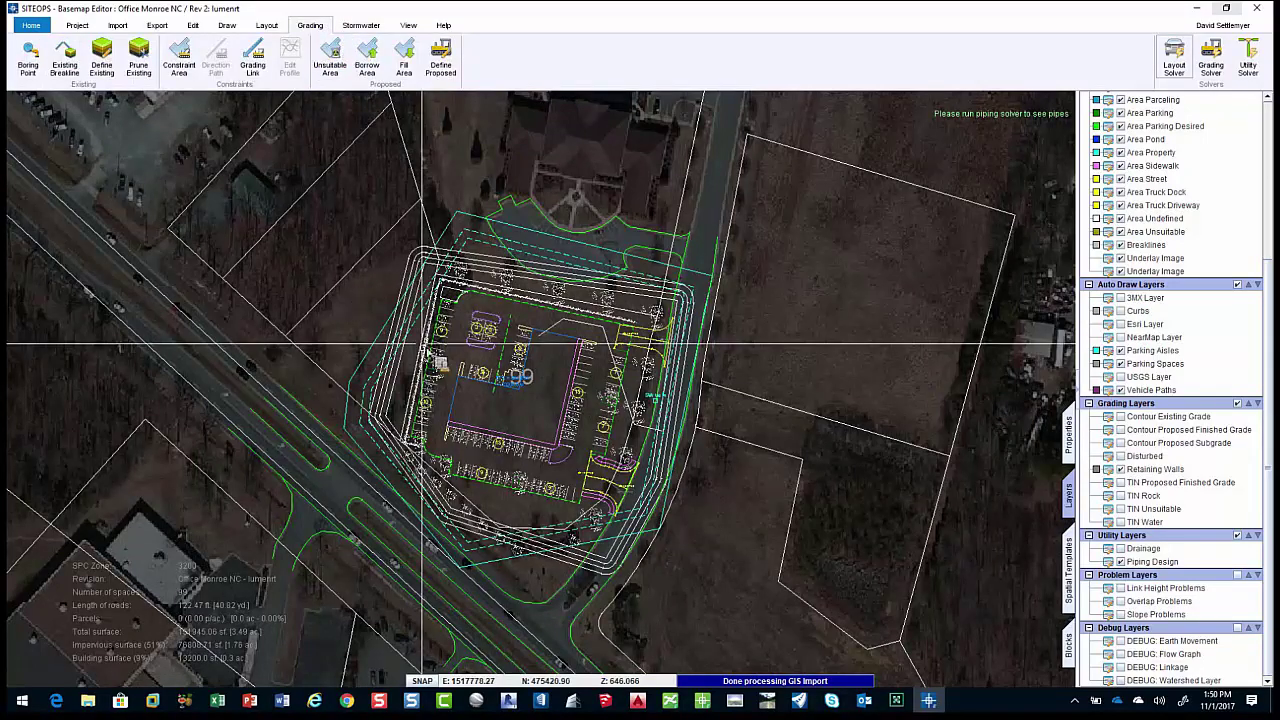
{"action": "left_click", "coordinate": [330, 55]}
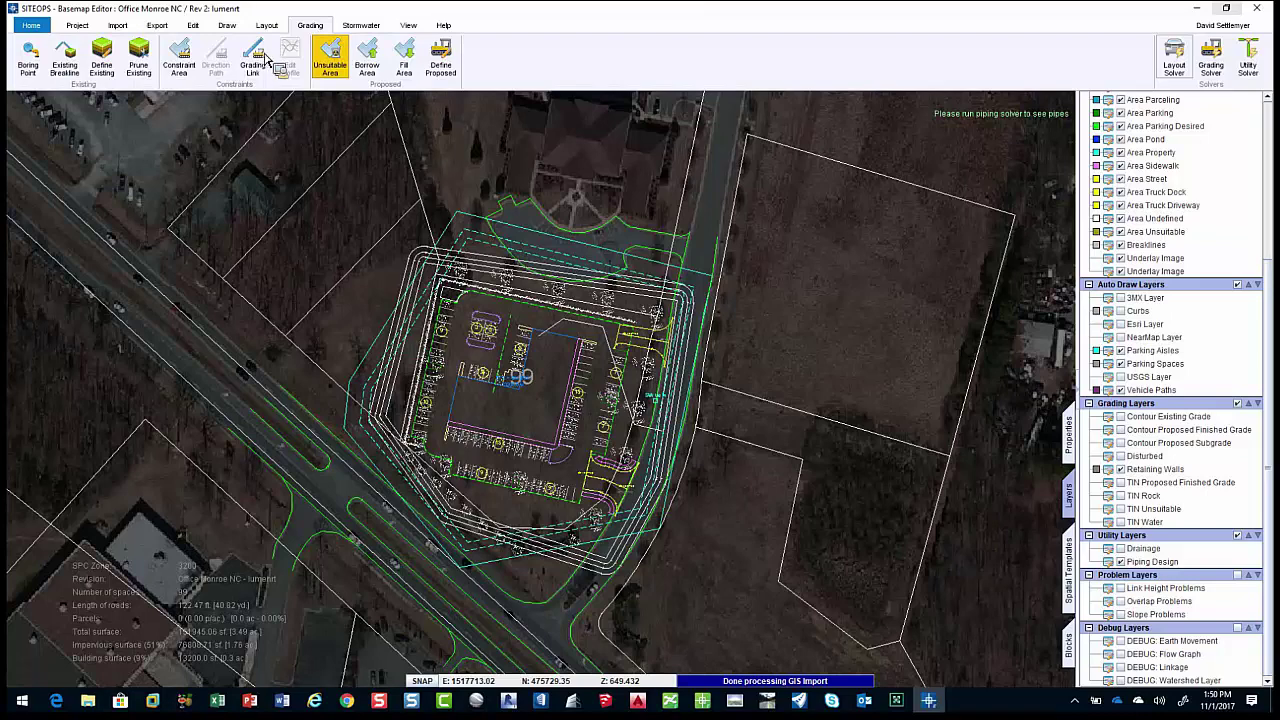